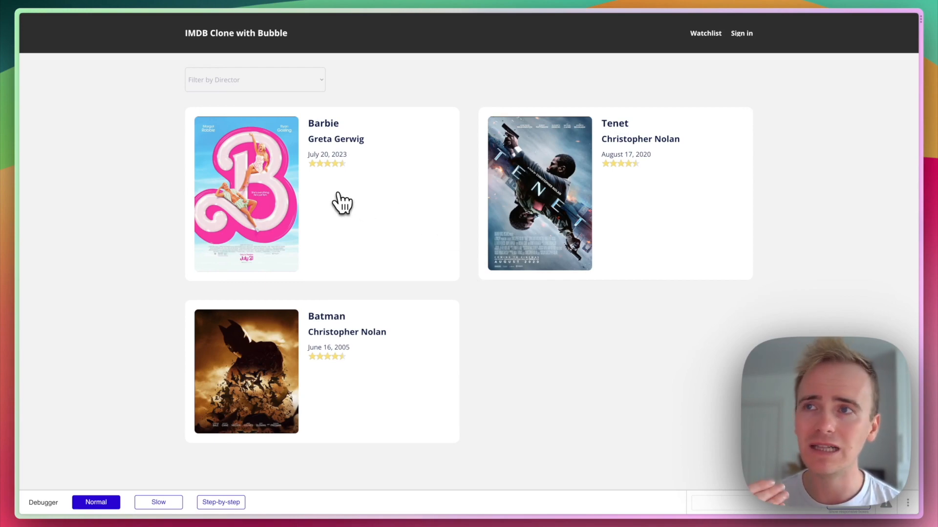
# Preview the Barbie detail page, return to the list, and filter movies by Christopher Nolan.
pyautogui.click(289, 200)
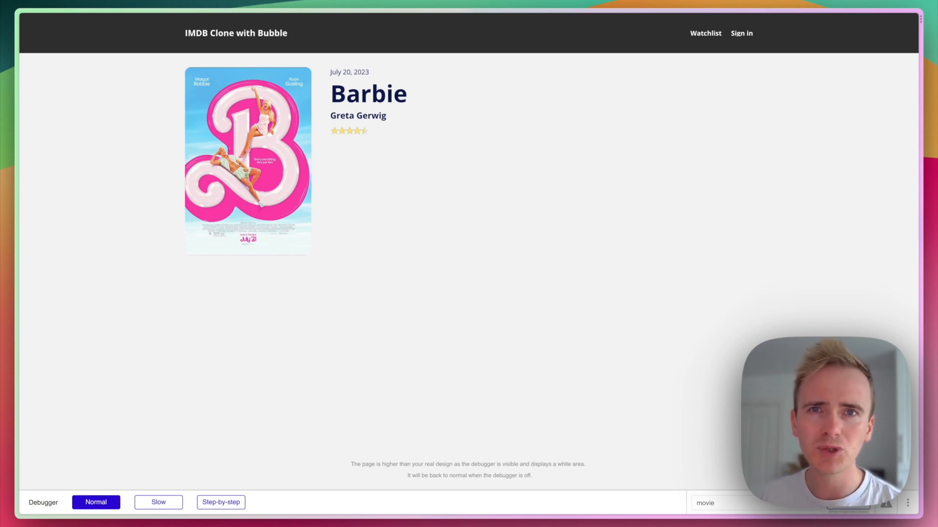
pyautogui.press('super+Left')
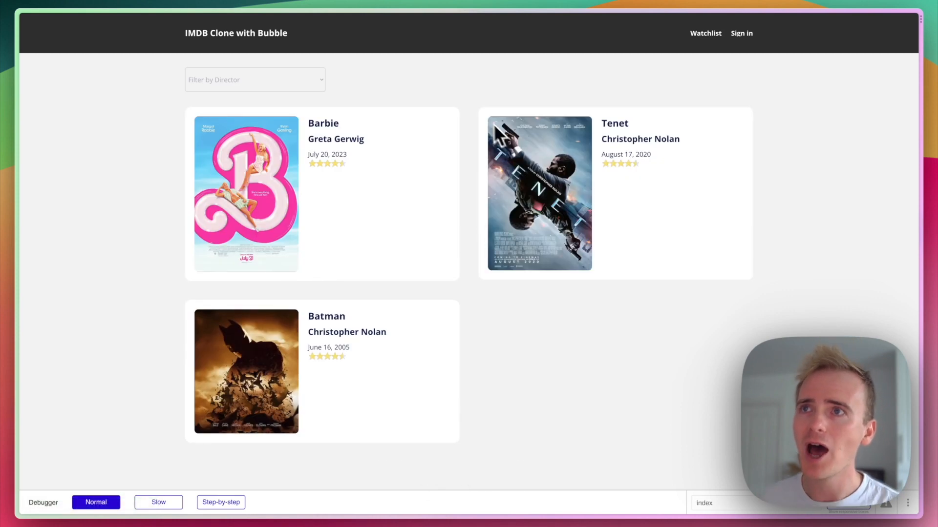
pyautogui.click(316, 80)
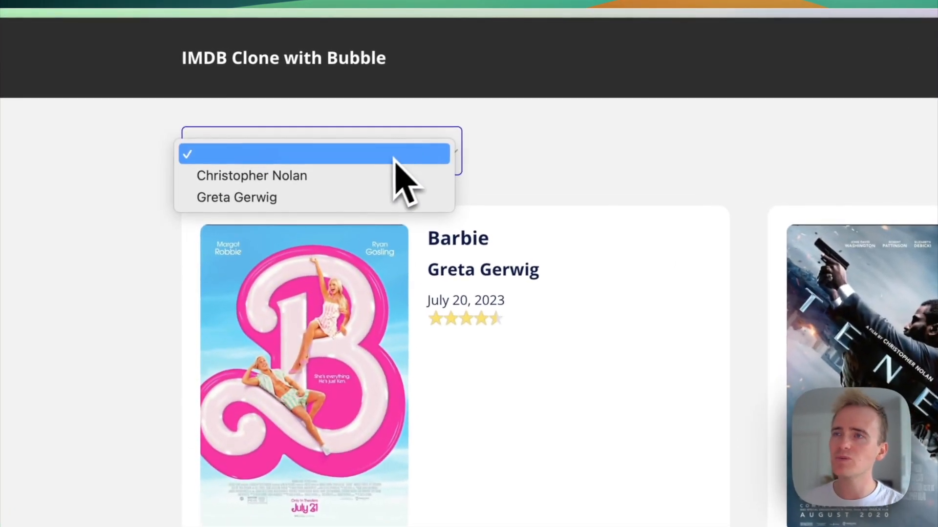
pyautogui.click(373, 182)
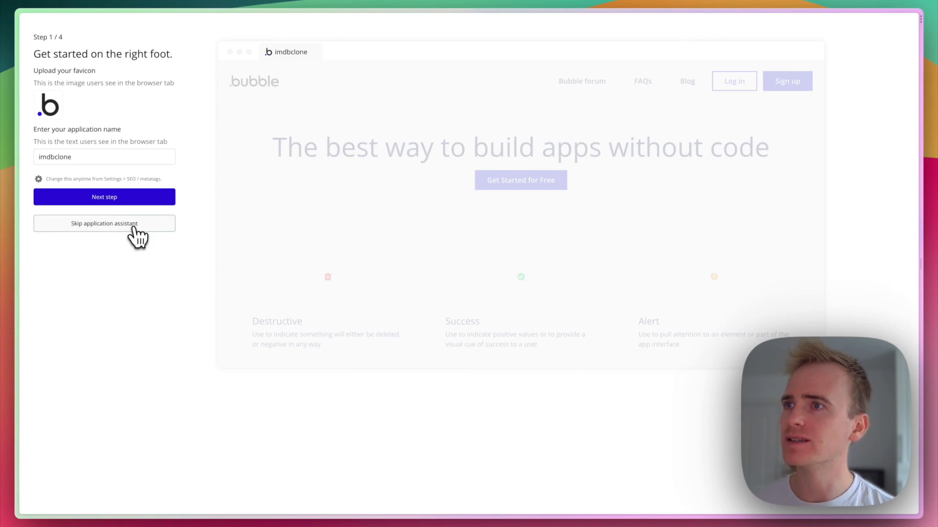
# Skip the setup assistant and set the index page's container layout to Column.
pyautogui.click(135, 227)
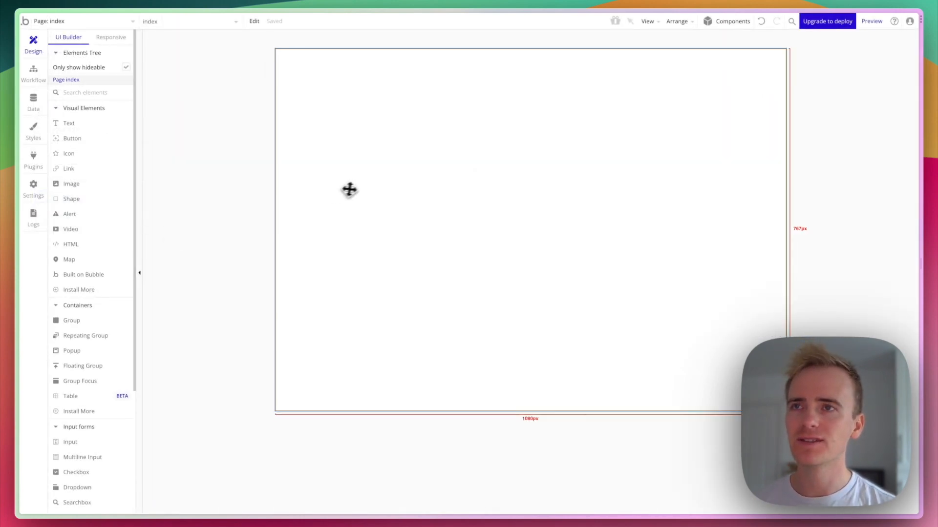
pyautogui.doubleClick(367, 190)
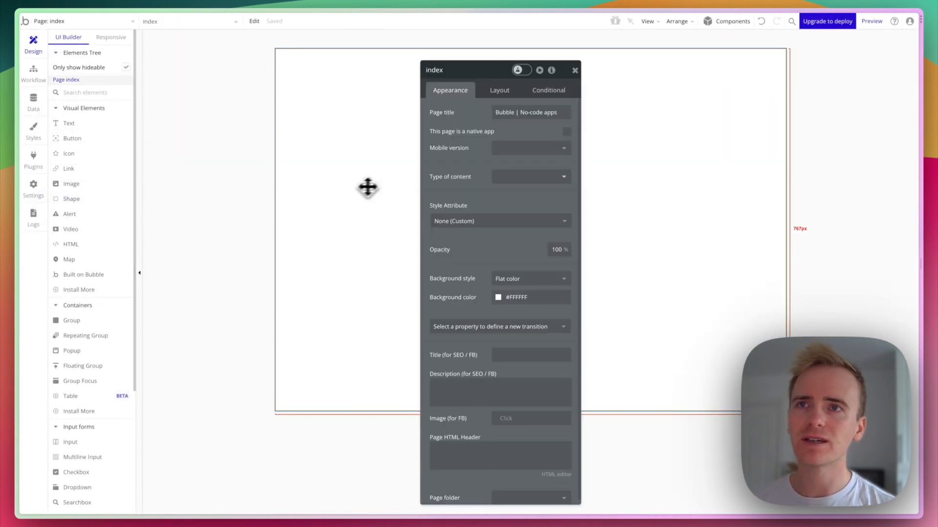
pyautogui.click(503, 92)
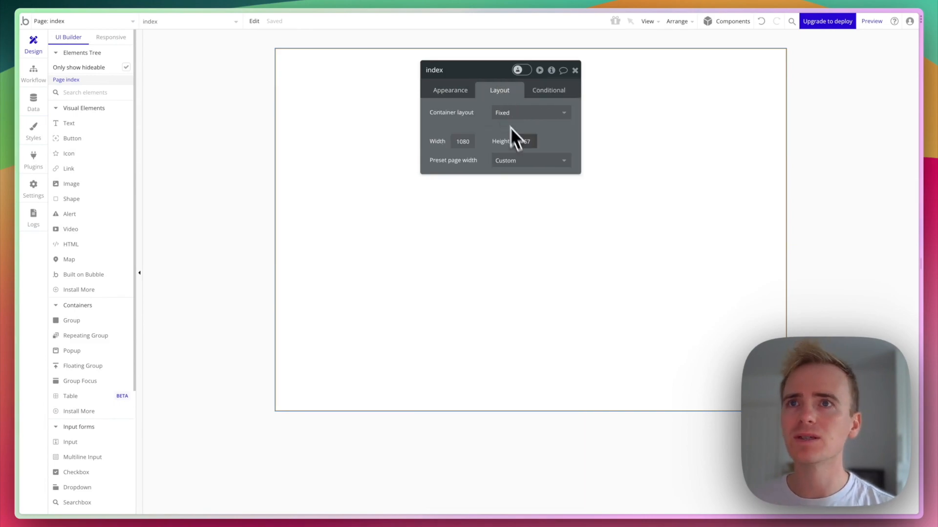
pyautogui.click(520, 114)
pyautogui.click(512, 169)
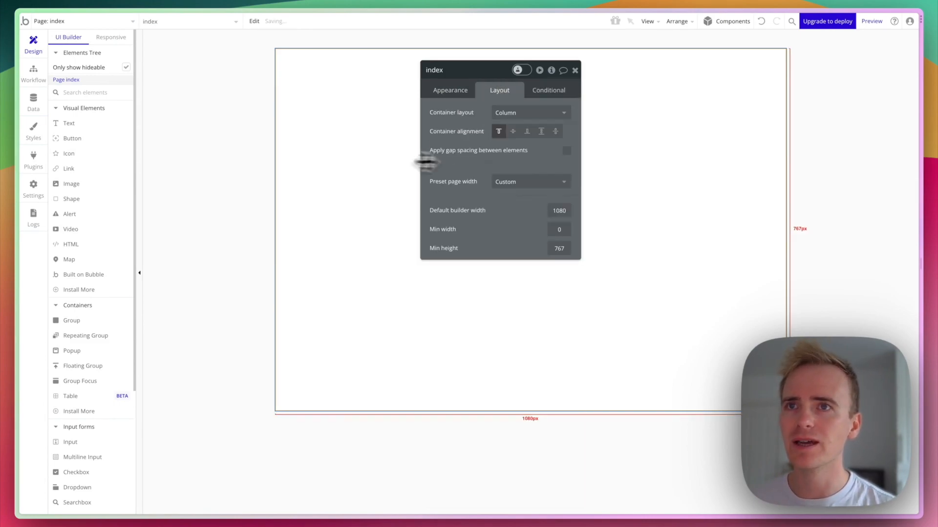
# Glance at the IMDb site for reference, then pick a Group element to add.
pyautogui.hotkey('ctrl', 'Tab')
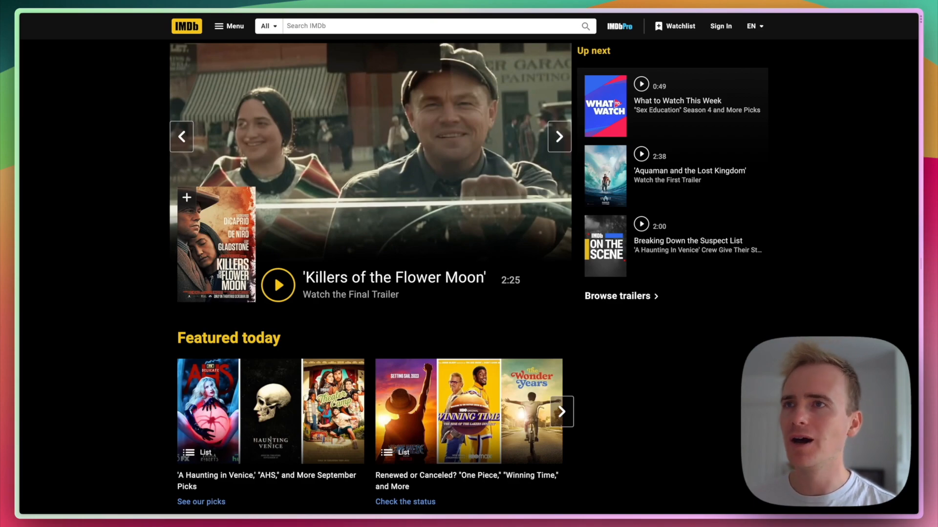
pyautogui.hotkey('ctrl', 'Tab')
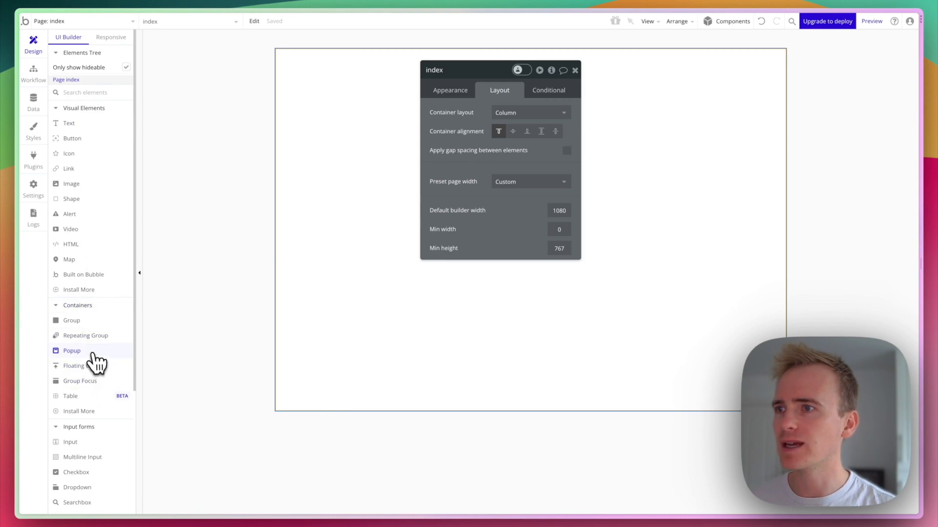
pyautogui.click(94, 328)
# Draw Group A across the page top with a Row layout and 100% width.
pyautogui.moveTo(295, 111); pyautogui.dragTo(517, 153)
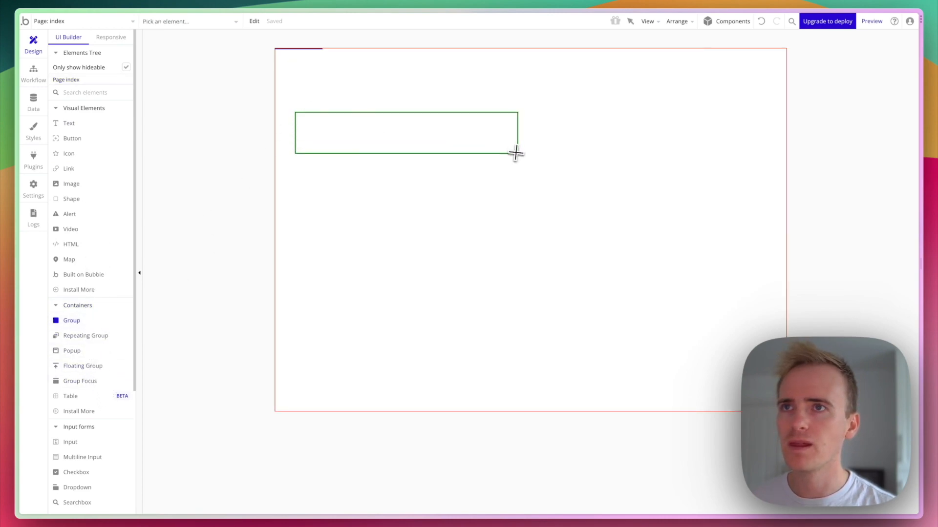
pyautogui.click(509, 112)
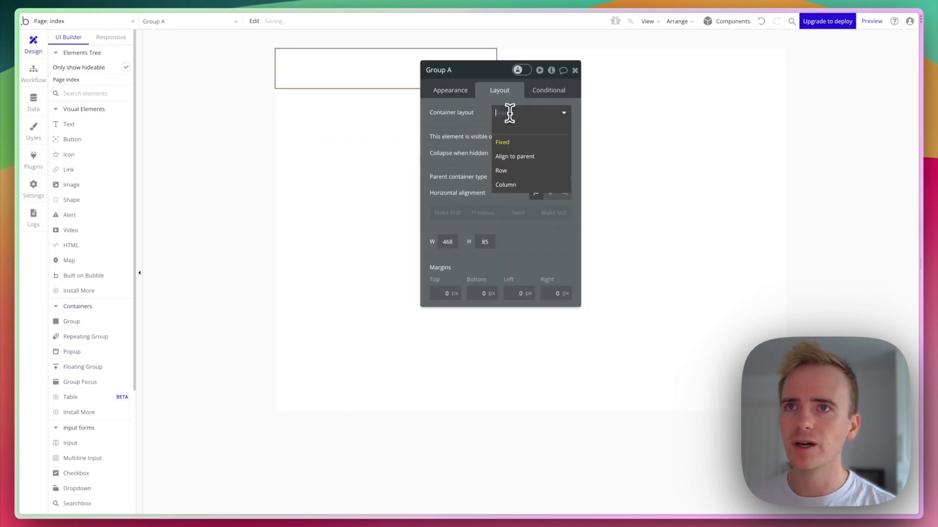
pyautogui.click(516, 171)
pyautogui.click(460, 98)
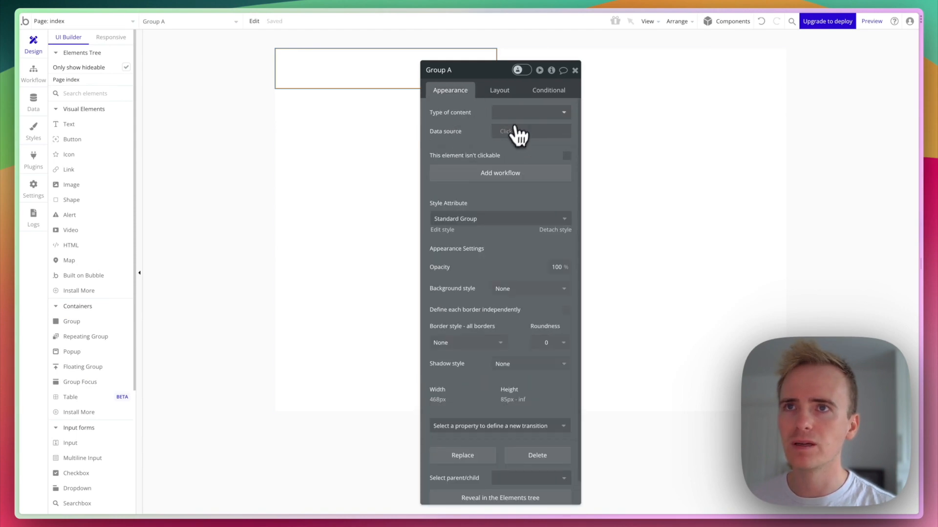
pyautogui.click(505, 91)
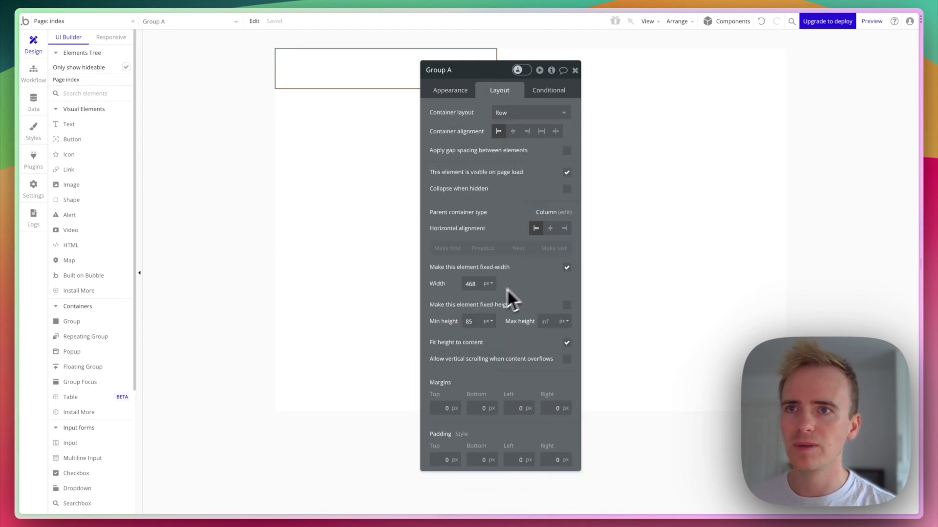
pyautogui.doubleClick(470, 284)
pyautogui.write('100')
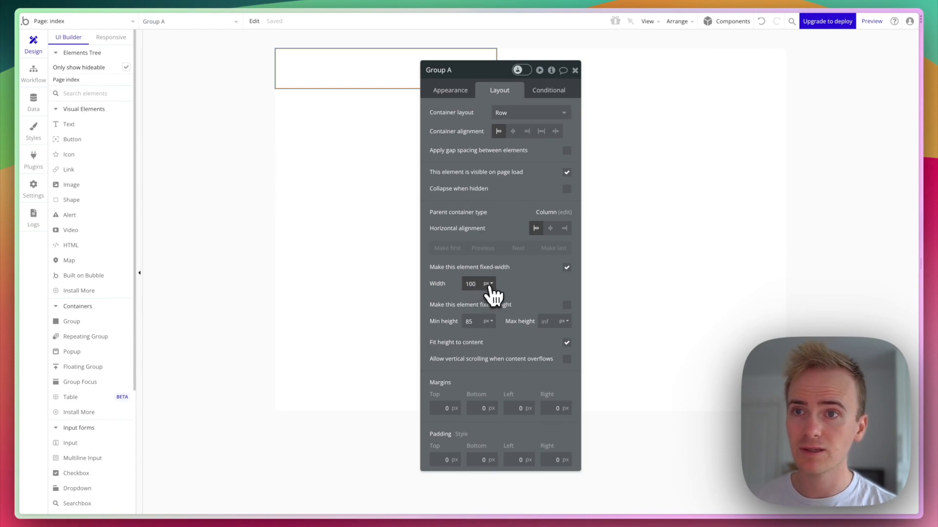
# Set the page's default builder width to 1440 and reselect Group A.
pyautogui.click(371, 268)
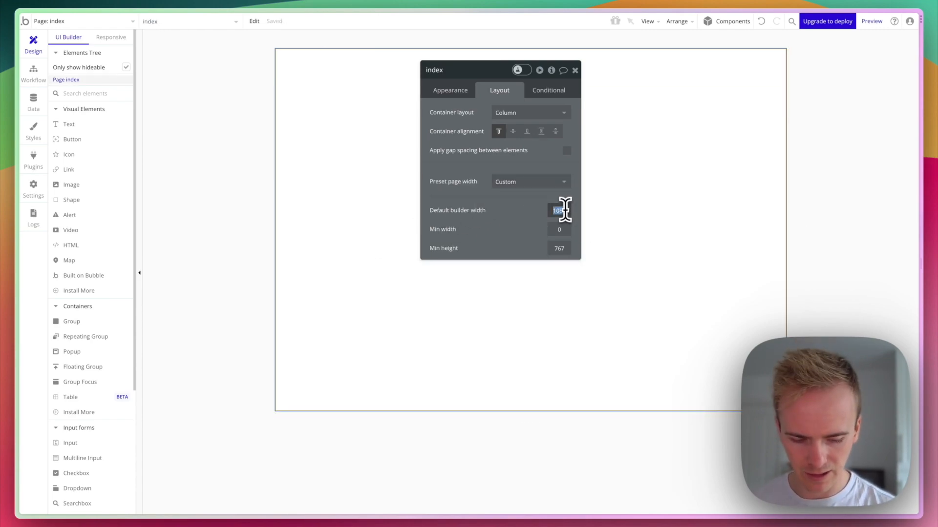
pyautogui.press('Return')
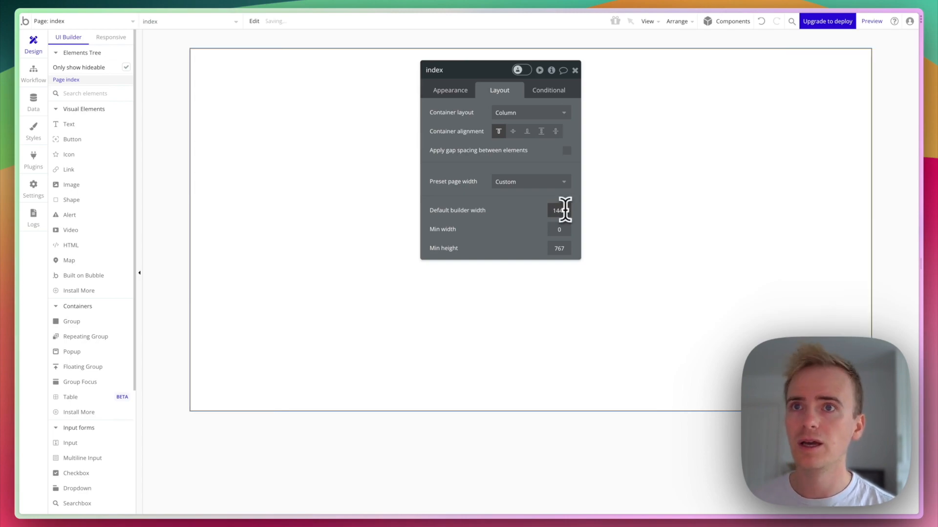
pyautogui.click(308, 78)
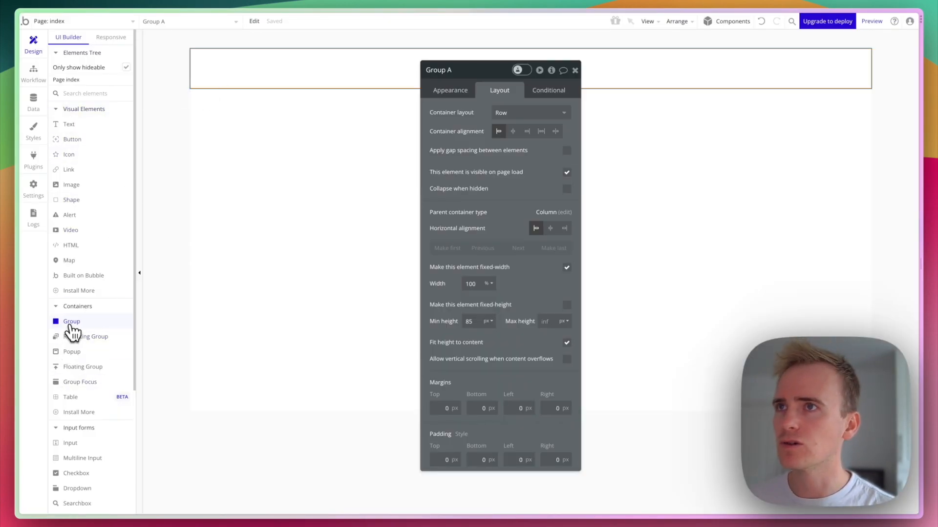
# Draw Group B inside Group A with a Row layout and horizontally centred contents.
pyautogui.click(71, 322)
pyautogui.moveTo(271, 54); pyautogui.dragTo(384, 78)
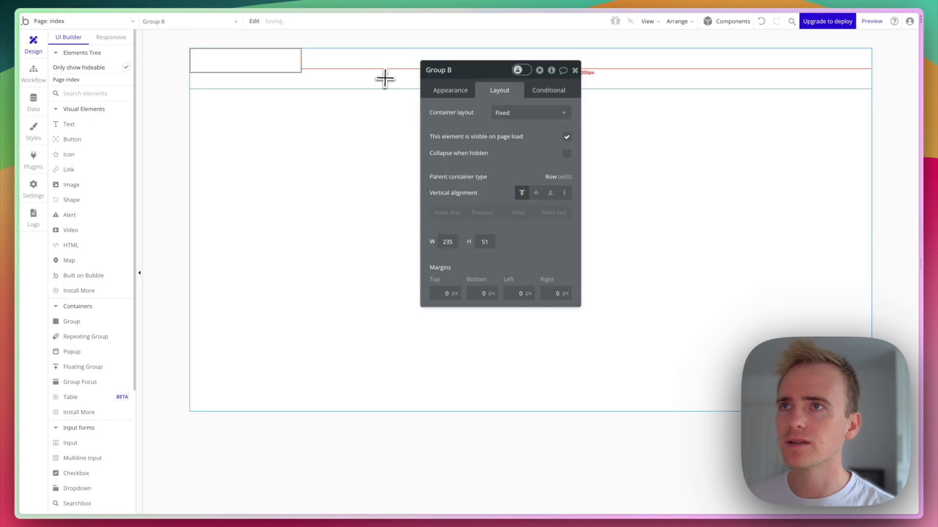
pyautogui.click(459, 93)
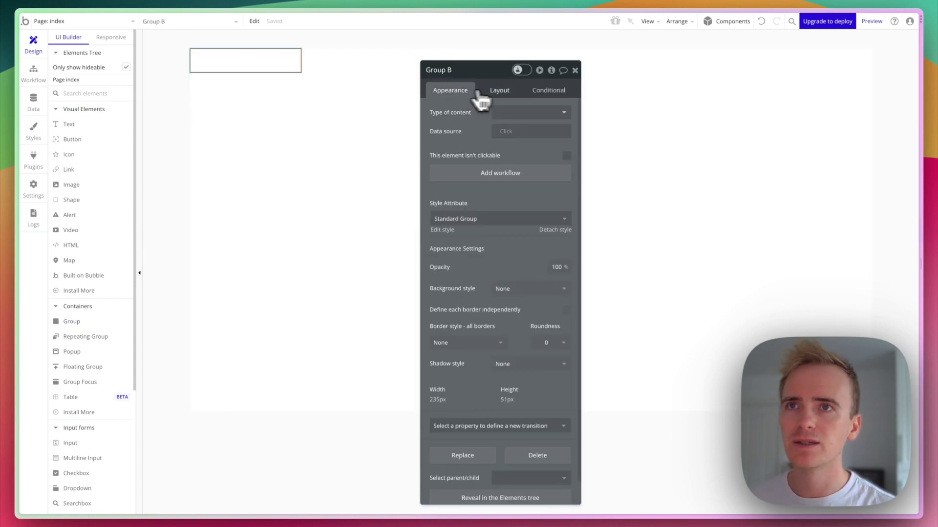
pyautogui.click(503, 92)
pyautogui.click(527, 113)
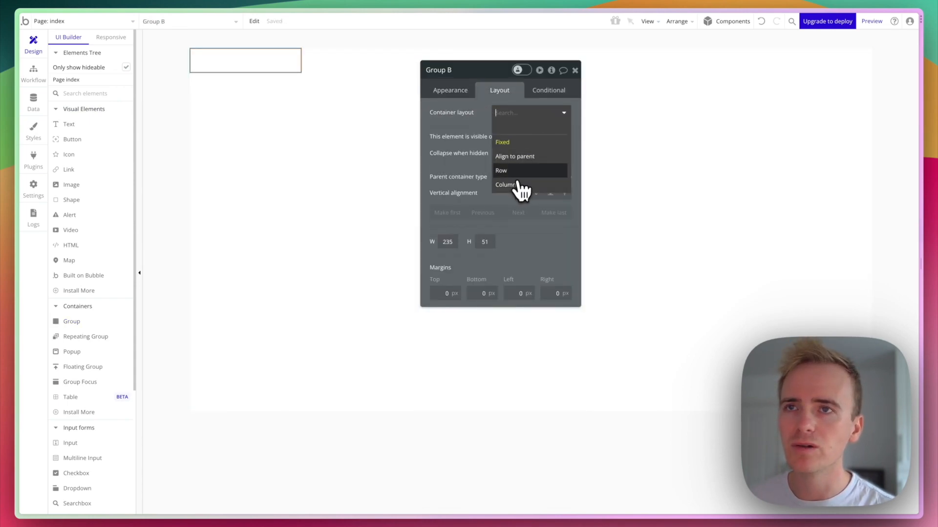
pyautogui.click(508, 171)
pyautogui.click(515, 131)
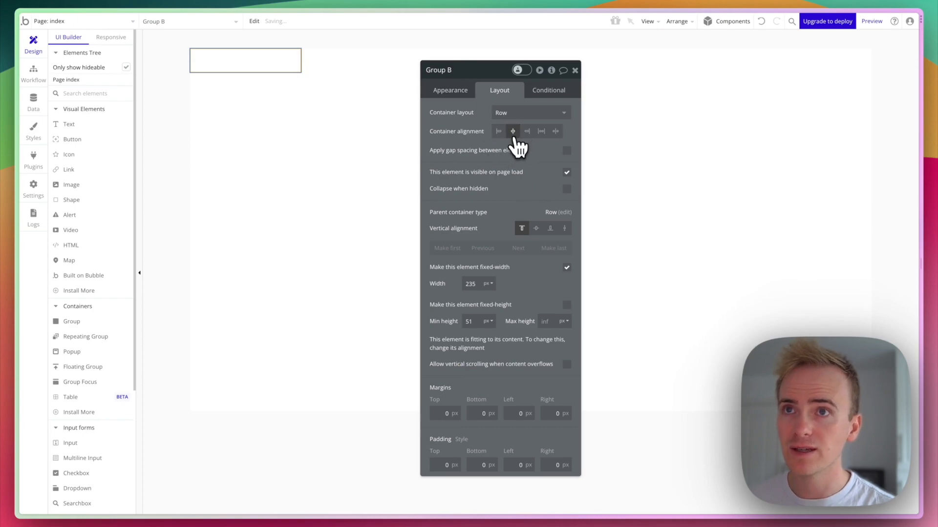
# Centre Group A's contents and let Inner Header grow beyond a fixed width, up to 1280px.
pyautogui.click(312, 65)
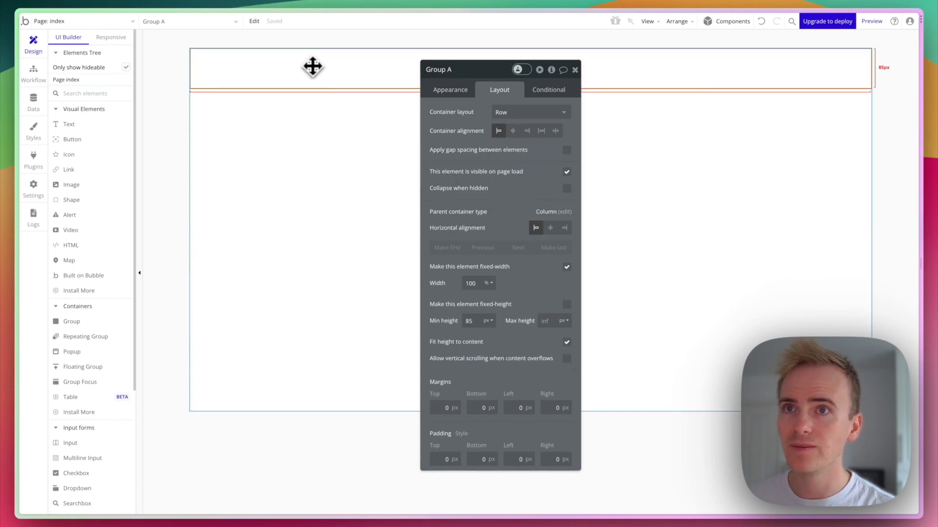
pyautogui.click(513, 132)
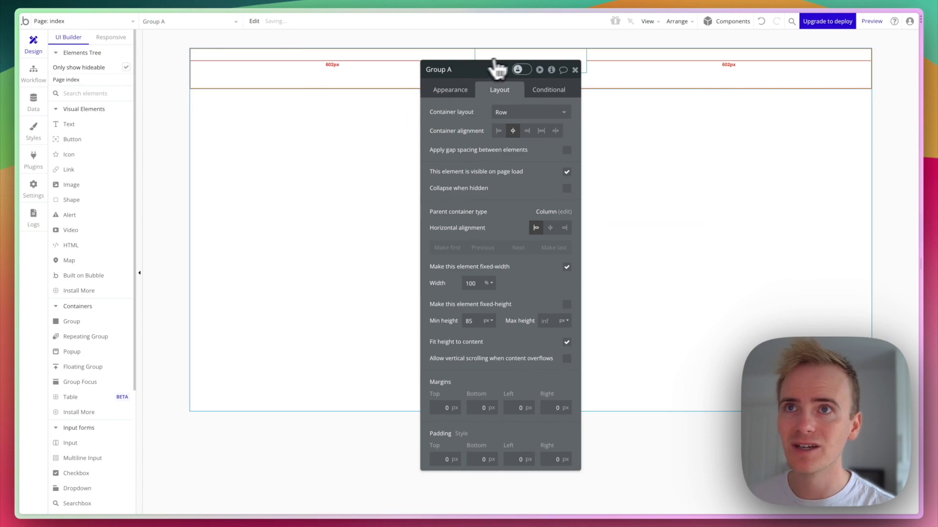
pyautogui.click(512, 59)
pyautogui.moveTo(359, 80); pyautogui.dragTo(281, 78)
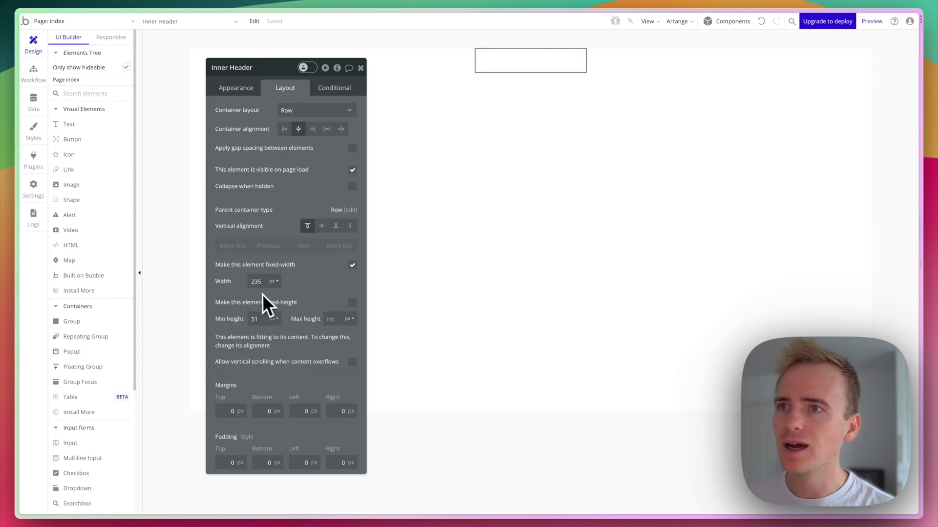
pyautogui.click(352, 267)
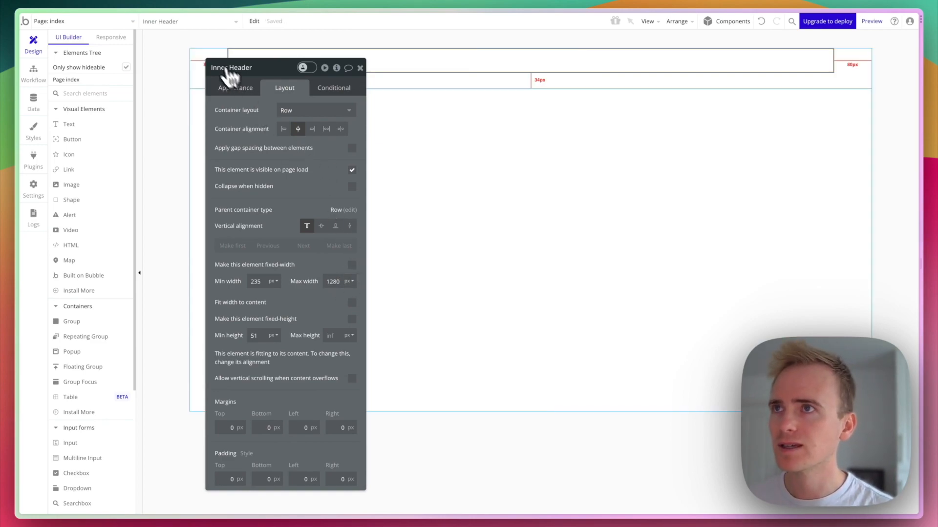
# Give Group A a dark grey flat-colour background (#2D2D2D).
pyautogui.click(209, 56)
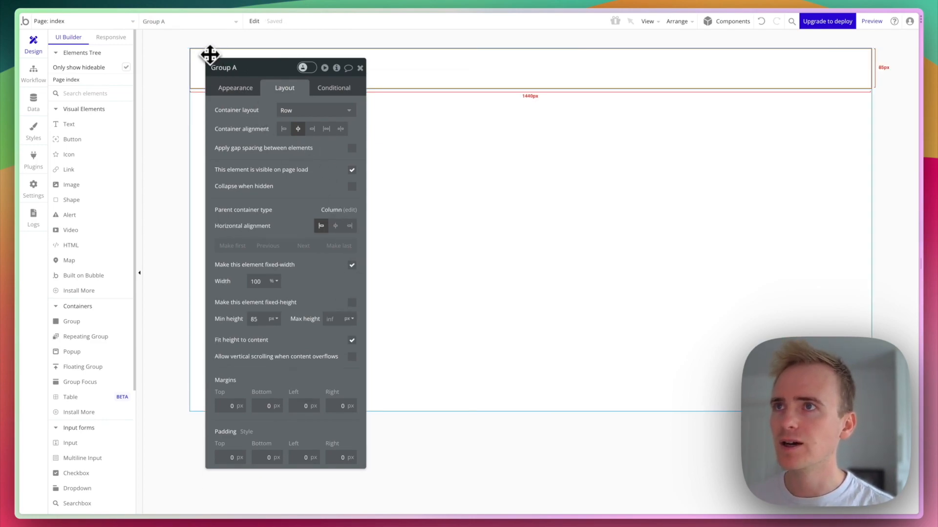
pyautogui.click(237, 89)
pyautogui.click(296, 292)
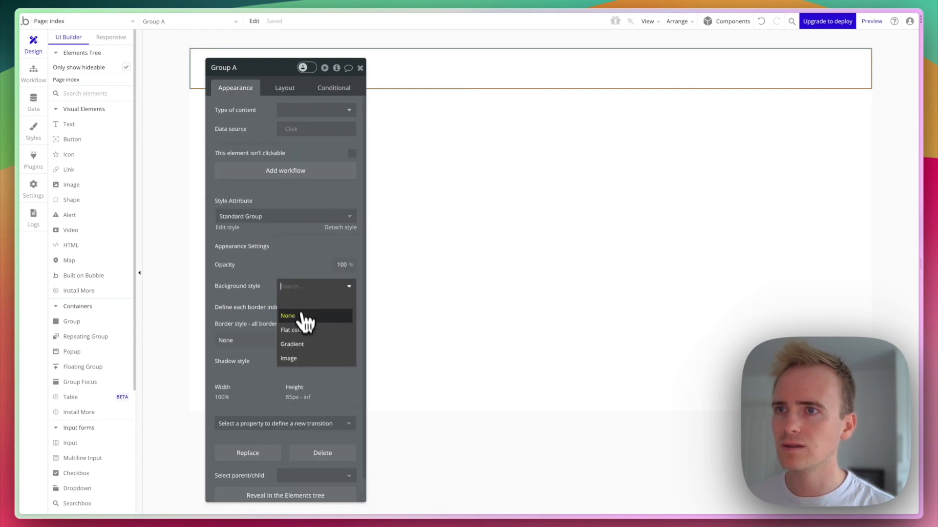
pyautogui.click(306, 326)
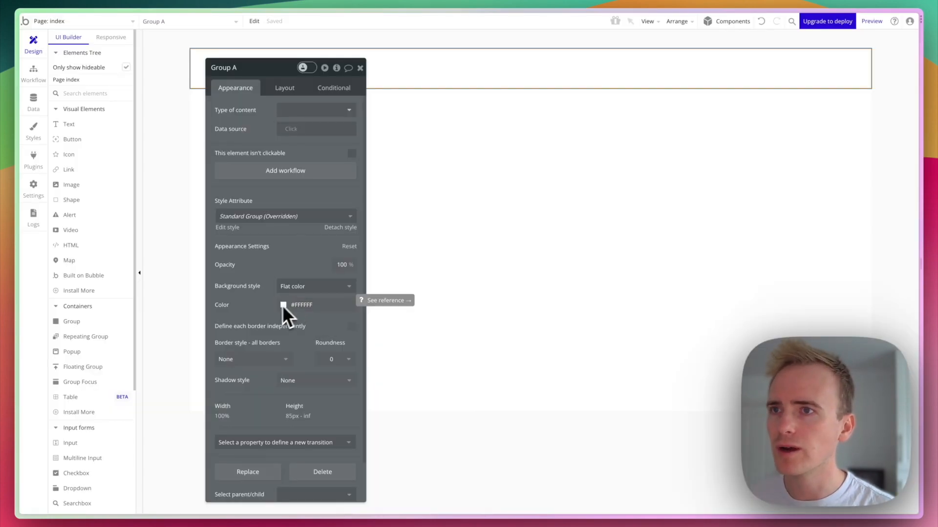
pyautogui.click(282, 306)
pyautogui.moveTo(289, 345); pyautogui.dragTo(268, 370)
pyautogui.click(247, 276)
pyautogui.click(438, 69)
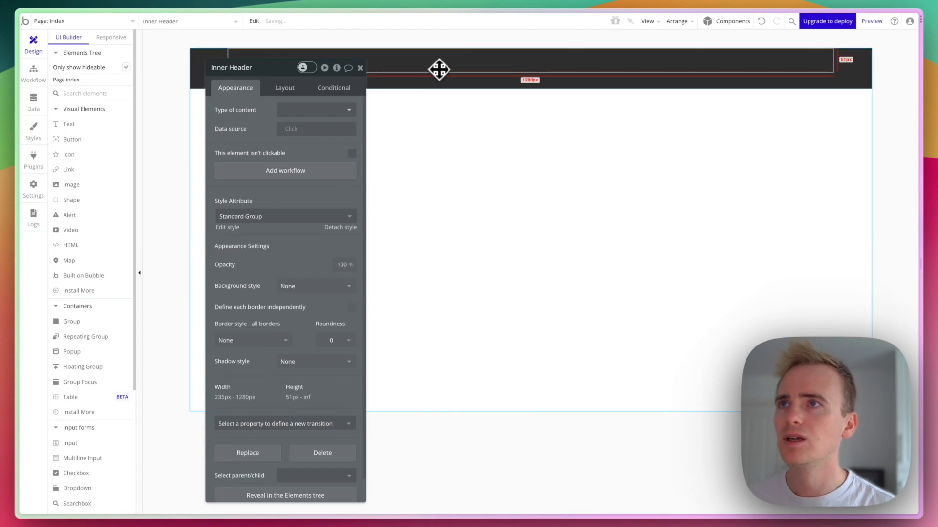
# Add 'IMDB Clone with Bubble' text to the header in white #FFFFFF, bold, 18px.
pyautogui.click(87, 124)
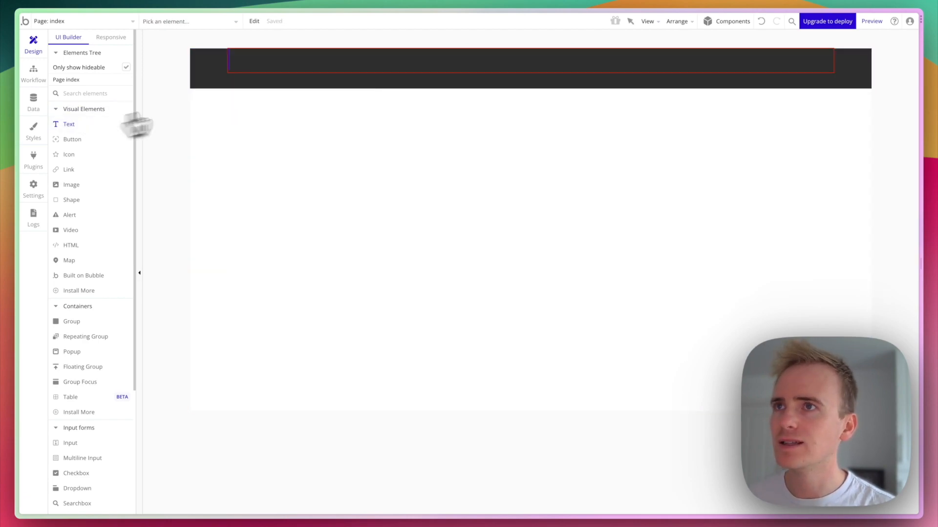
pyautogui.moveTo(270, 57); pyautogui.dragTo(335, 70)
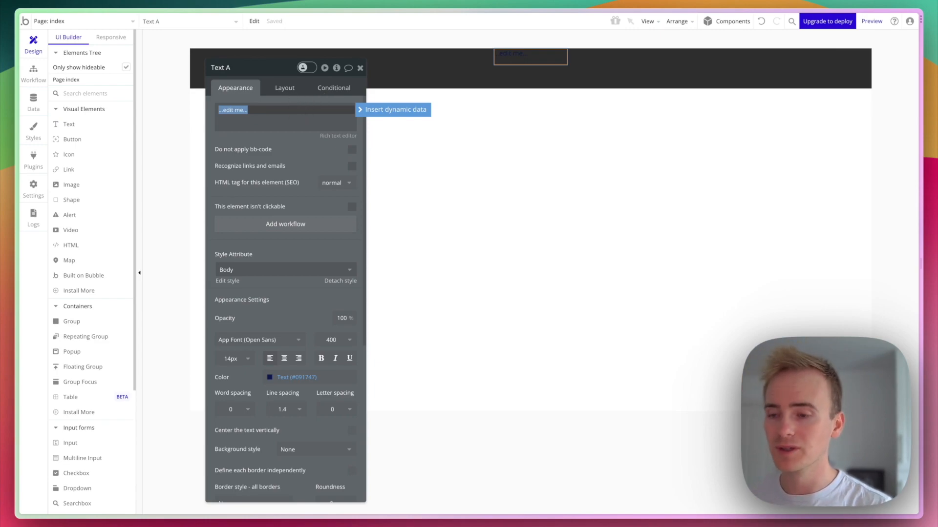
pyautogui.press('BackSpace')
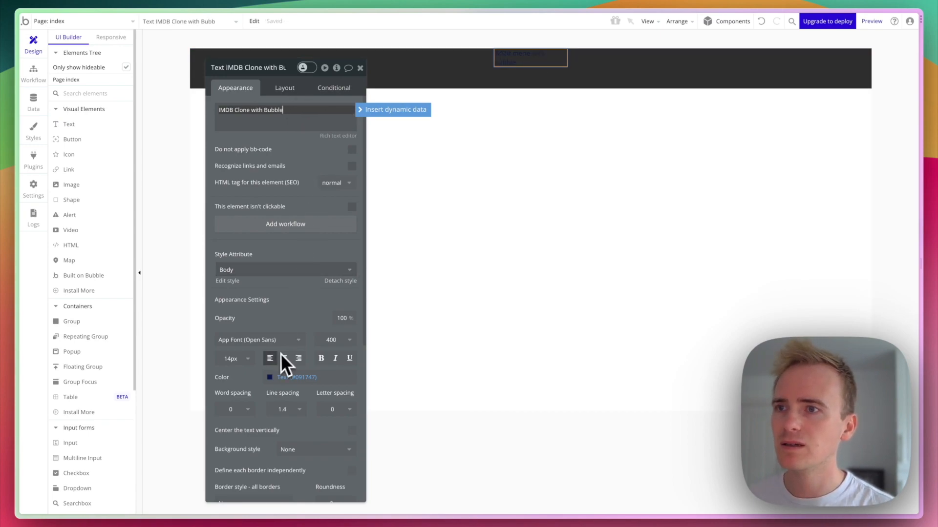
pyautogui.click(283, 378)
pyautogui.click(264, 385)
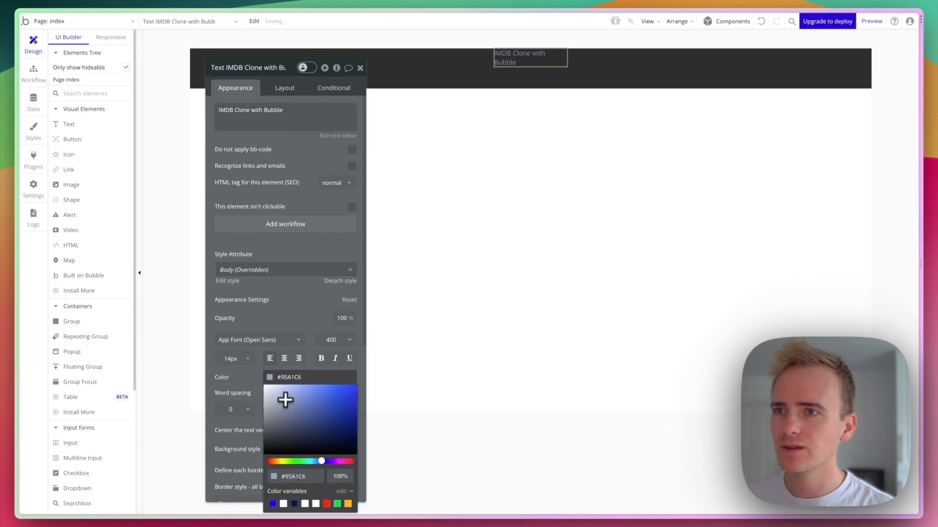
pyautogui.click(249, 375)
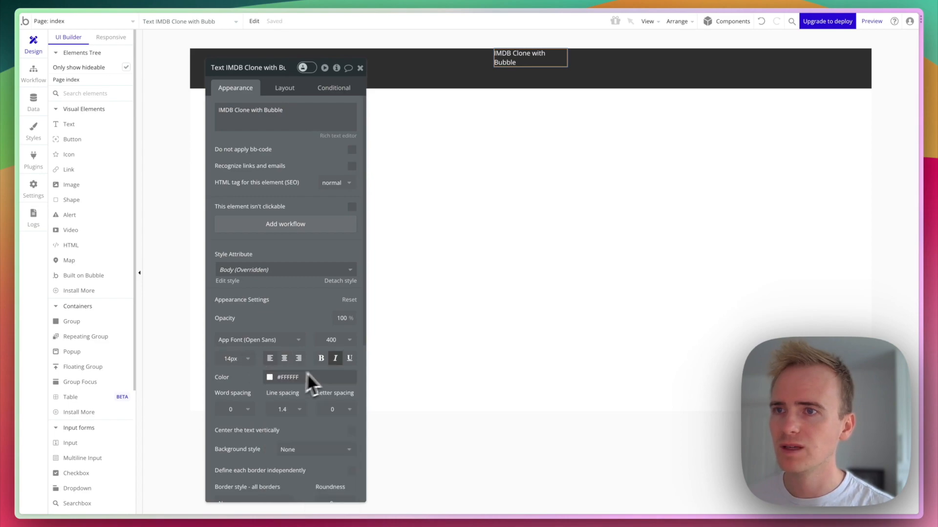
pyautogui.click(321, 359)
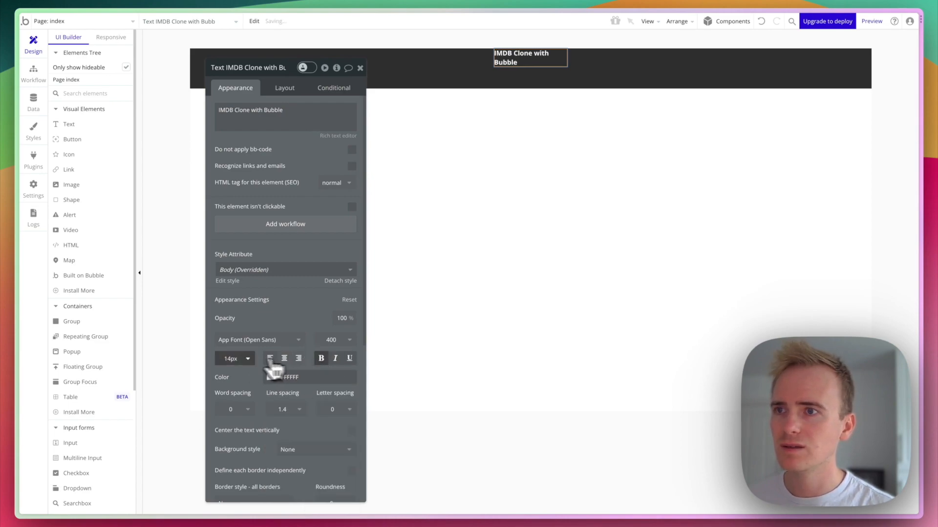
pyautogui.click(234, 359)
pyautogui.click(222, 489)
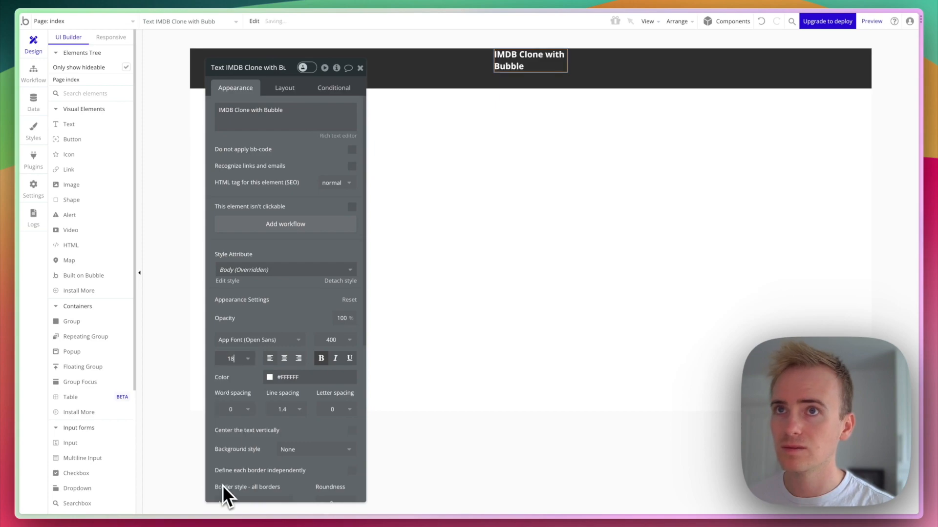
# Set the title's minimum height to 0 and centre it vertically.
pyautogui.click(287, 96)
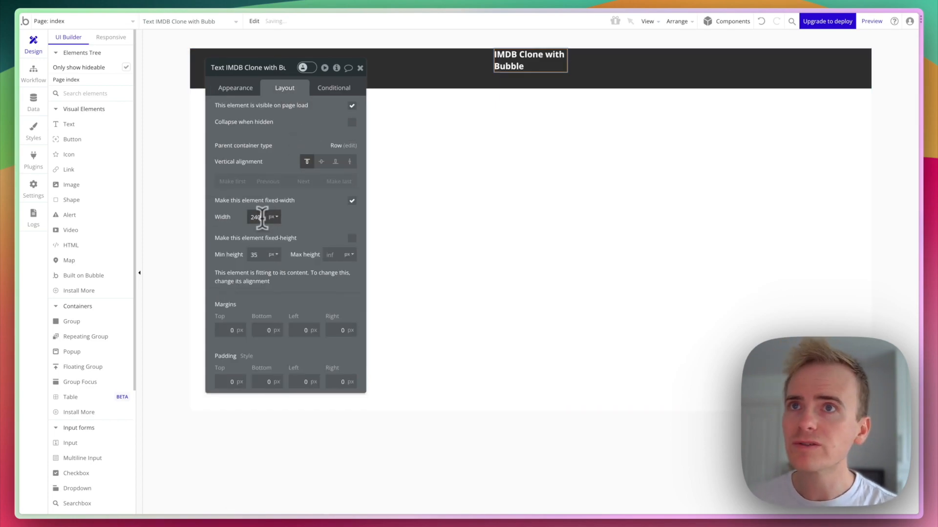
pyautogui.doubleClick(260, 254)
pyautogui.write('0')
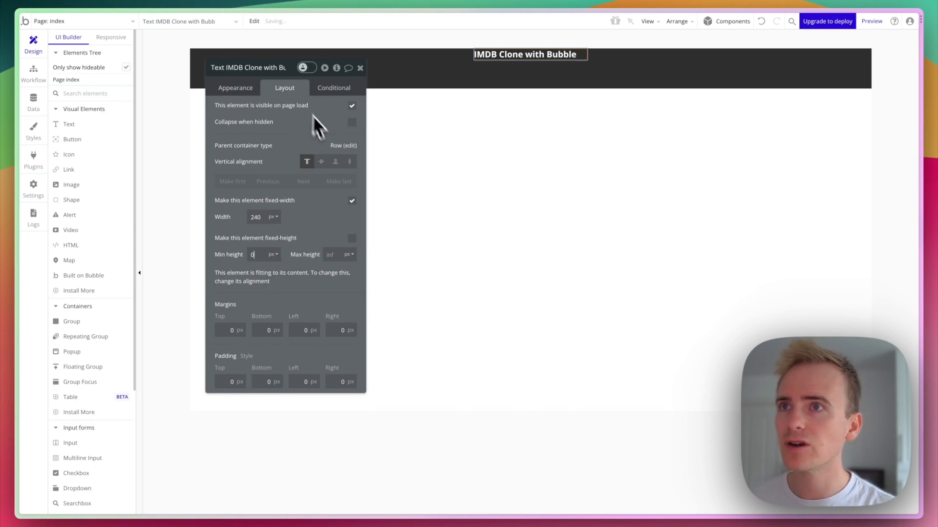
pyautogui.click(321, 162)
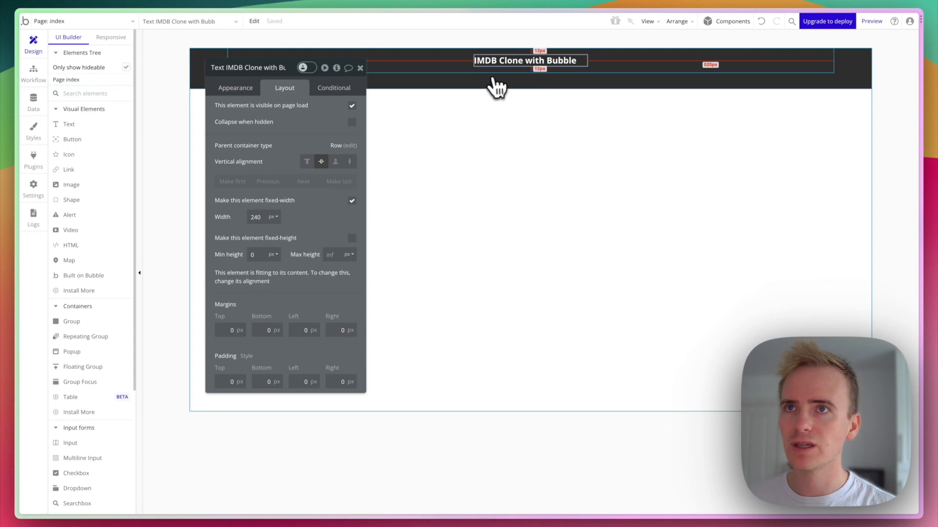
pyautogui.click(447, 71)
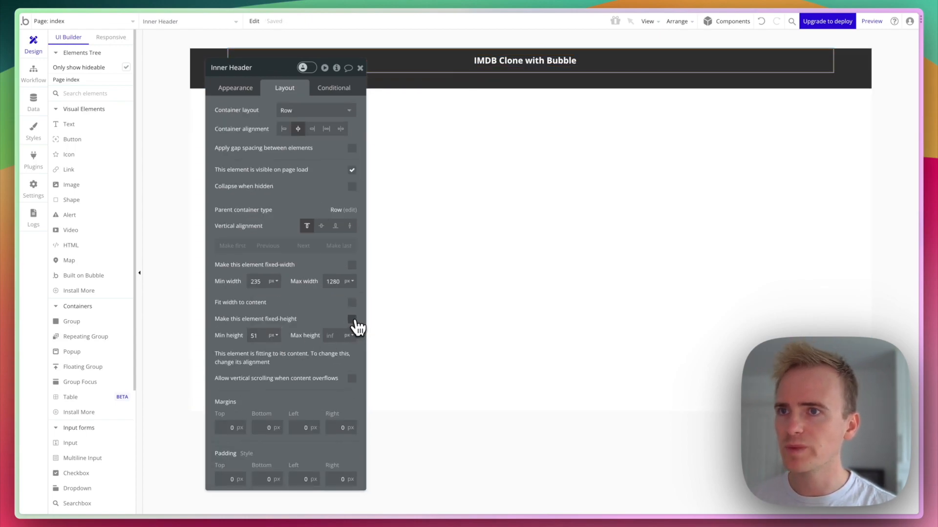
# Make Inner Header fixed-height at 100% of the header's height.
pyautogui.click(352, 320)
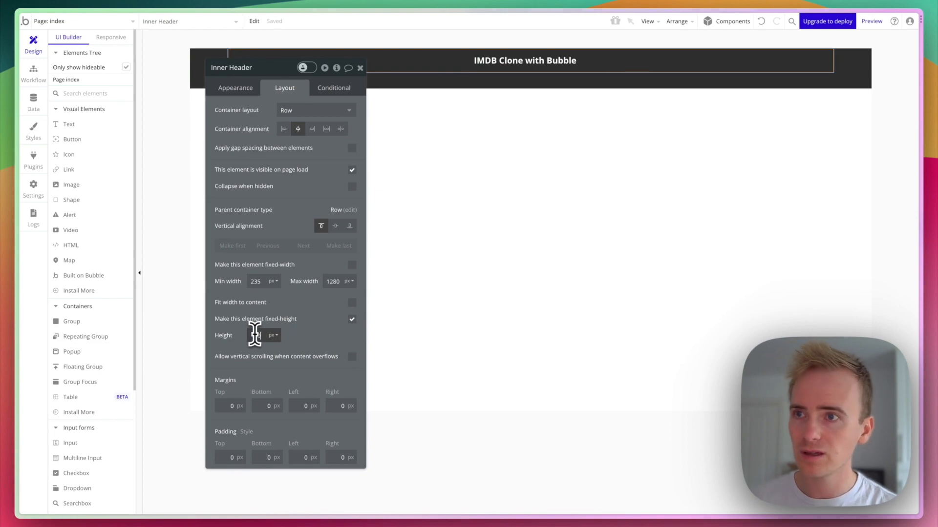
pyautogui.click(272, 335)
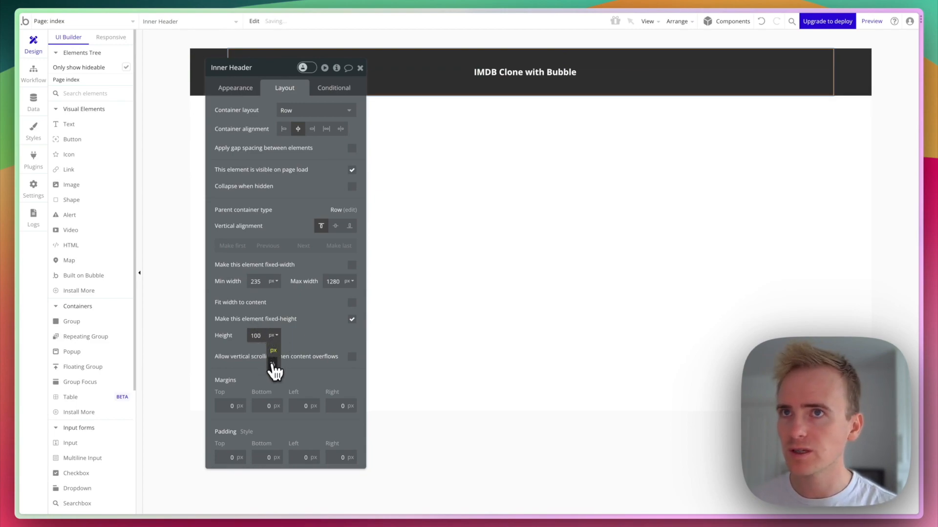
pyautogui.click(274, 368)
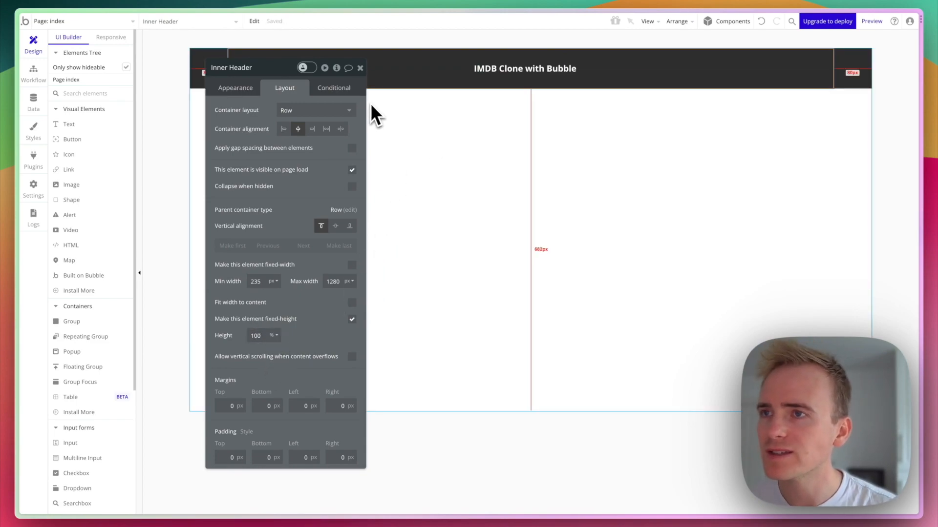
# Set Inner Header's alignment to space-between so the title sits at the left.
pyautogui.click(198, 69)
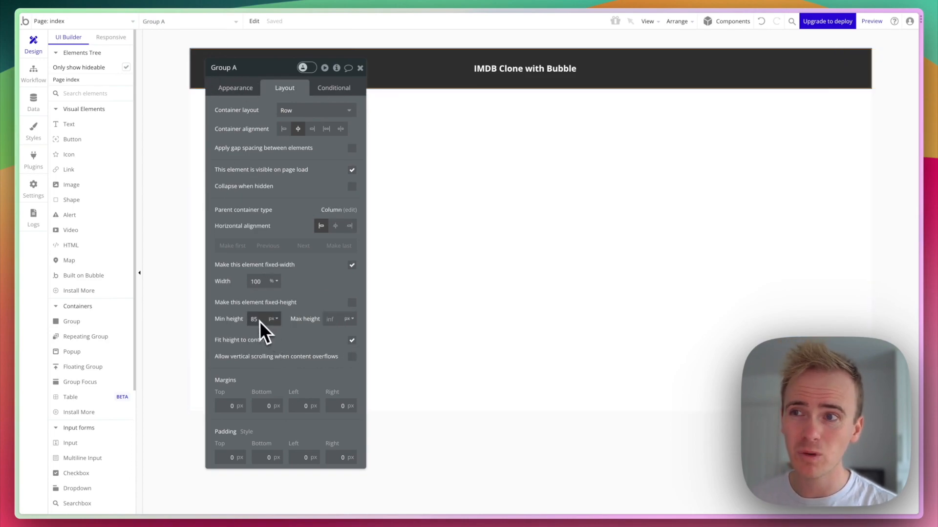
pyautogui.click(488, 83)
pyautogui.click(486, 69)
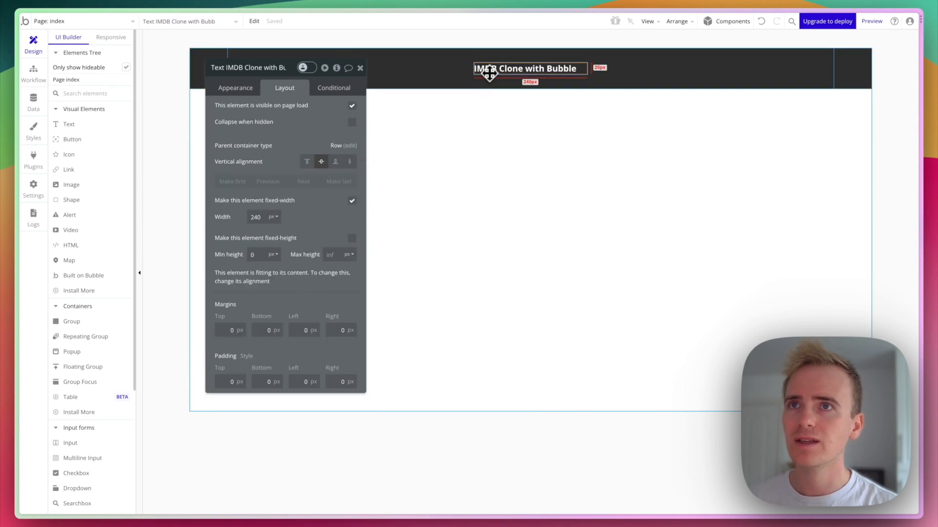
pyautogui.click(398, 84)
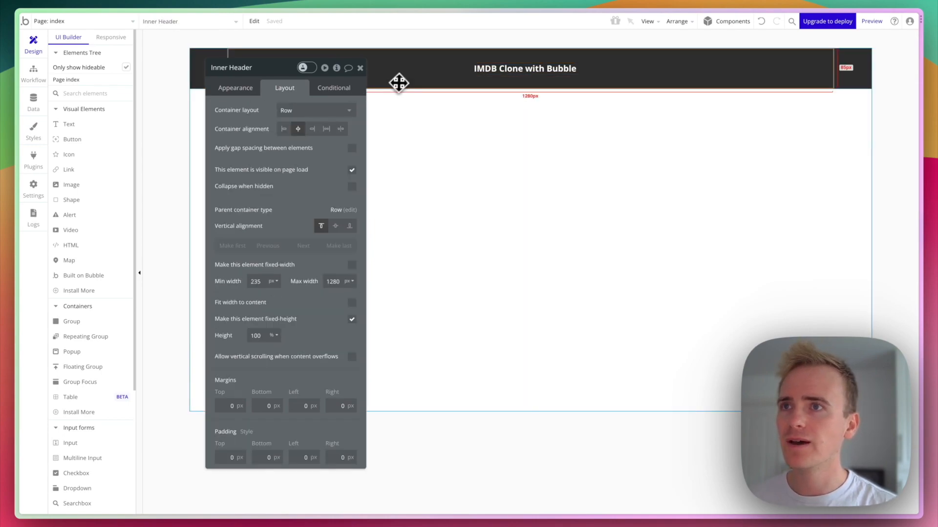
pyautogui.click(341, 130)
pyautogui.moveTo(298, 73)
pyautogui.mouseDown()
pyautogui.moveTo(384, 100)
pyautogui.moveTo(560, 108)
pyautogui.mouseUp()
pyautogui.click(312, 72)
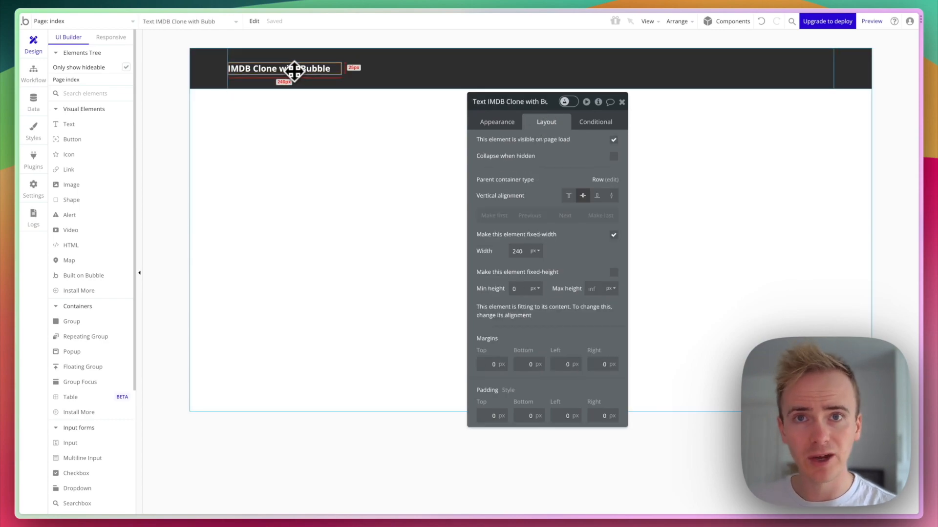
# Draw a new group at the dark header's right edge.
pyautogui.click(74, 322)
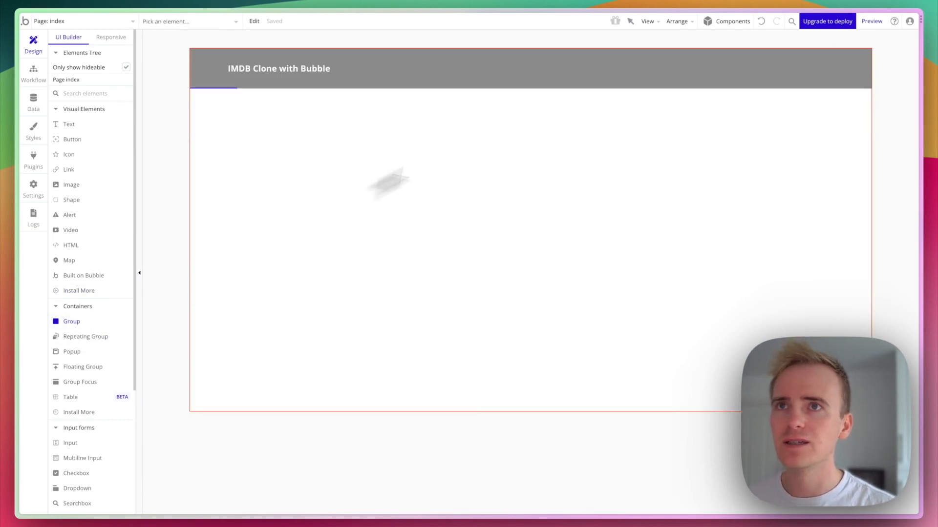
pyautogui.moveTo(545, 54); pyautogui.dragTo(694, 79)
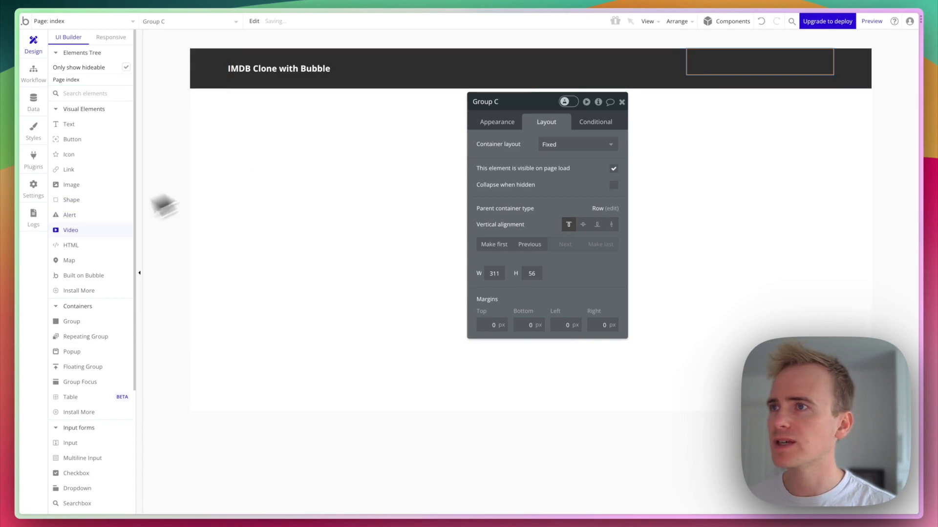
pyautogui.click(309, 172)
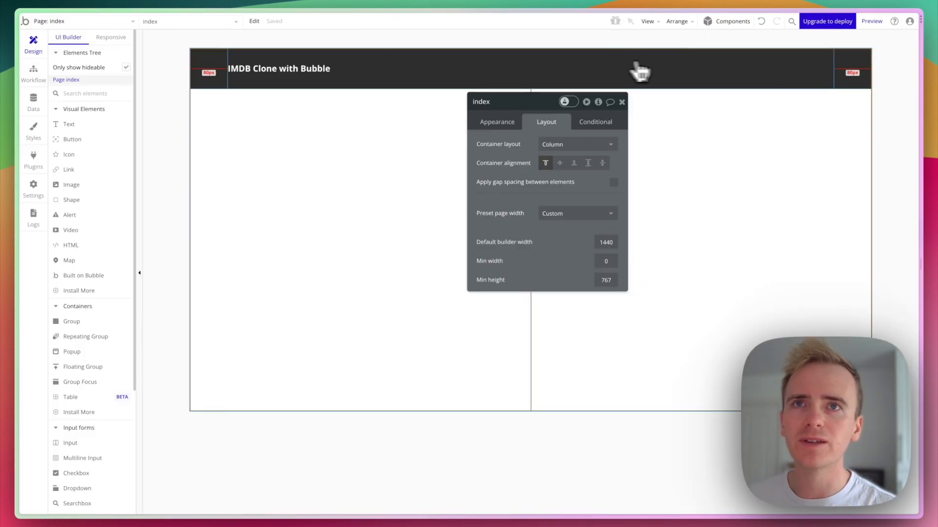
pyautogui.moveTo(634, 69); pyautogui.dragTo(768, 63)
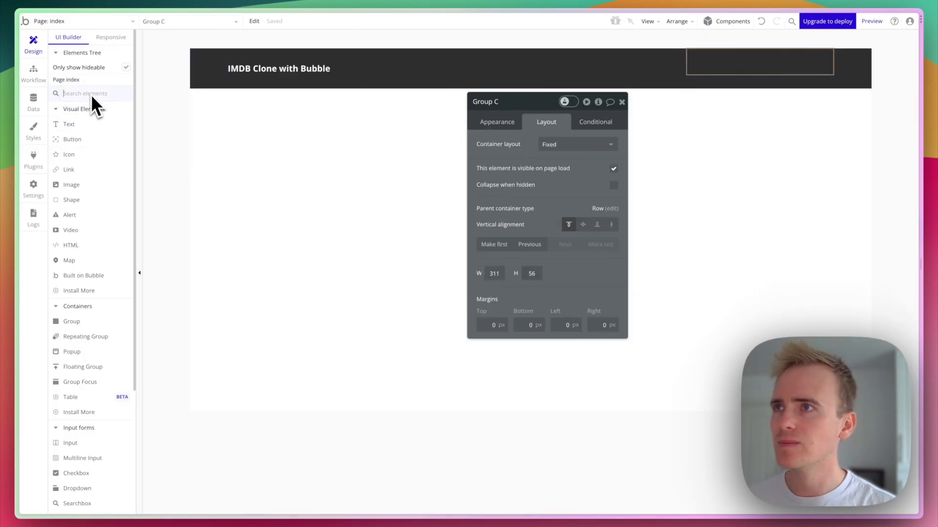
# Add a bold white #FFFFFF link inside that group and start a new style from it.
pyautogui.write('link')
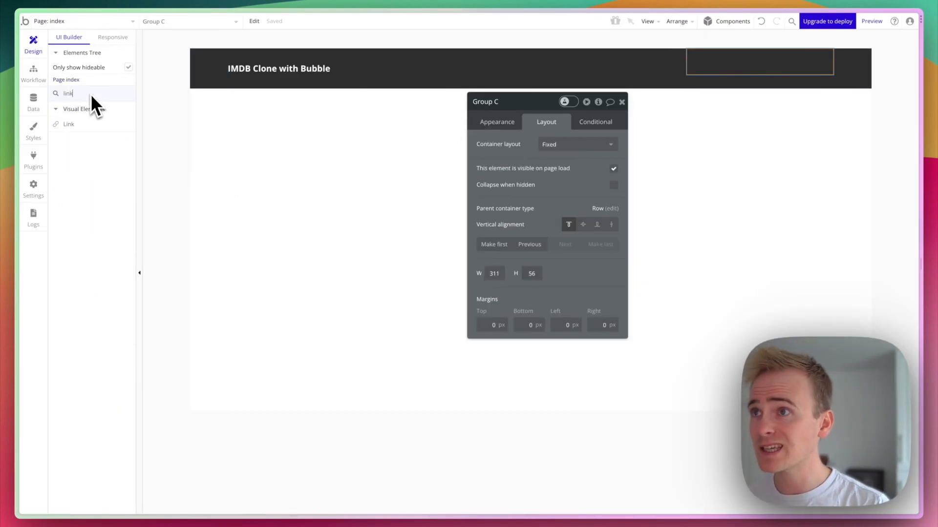
pyautogui.click(87, 125)
pyautogui.moveTo(705, 53); pyautogui.dragTo(791, 71)
pyautogui.scroll(-5, 547, 410)
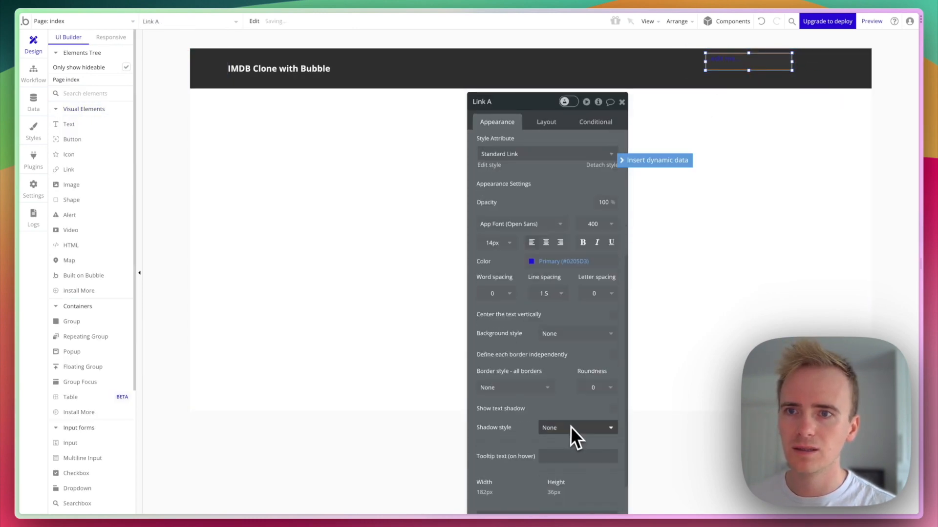
pyautogui.click(576, 243)
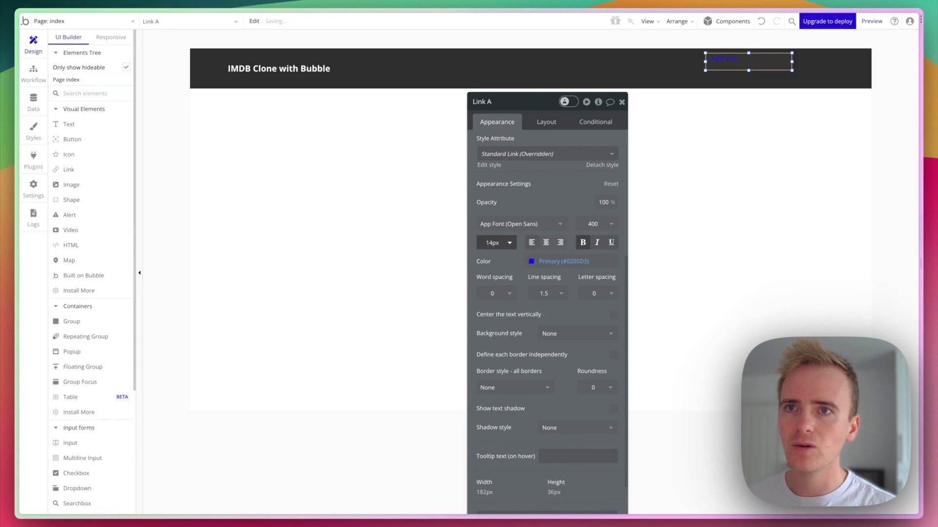
pyautogui.click(541, 262)
pyautogui.moveTo(547, 279); pyautogui.dragTo(502, 255)
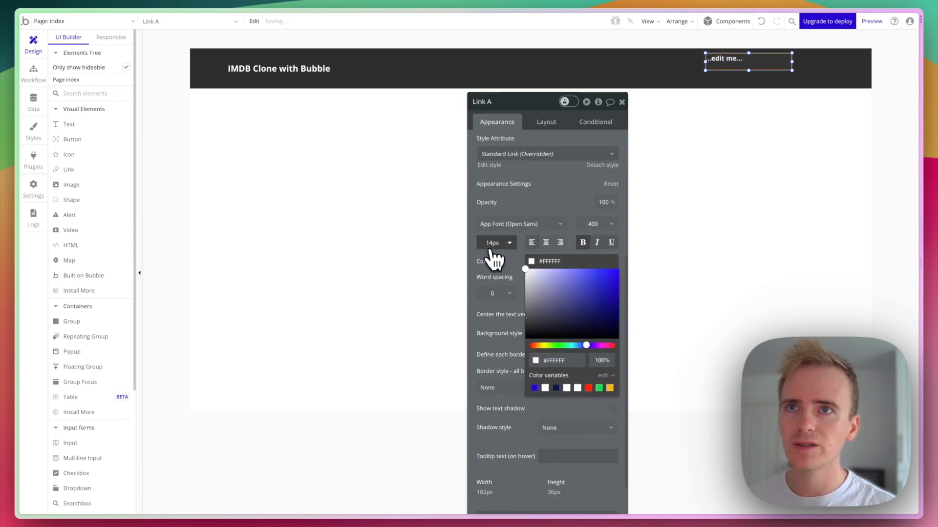
pyautogui.scroll(5, 495, 255)
pyautogui.click(518, 169)
pyautogui.scroll(-6, 522, 225)
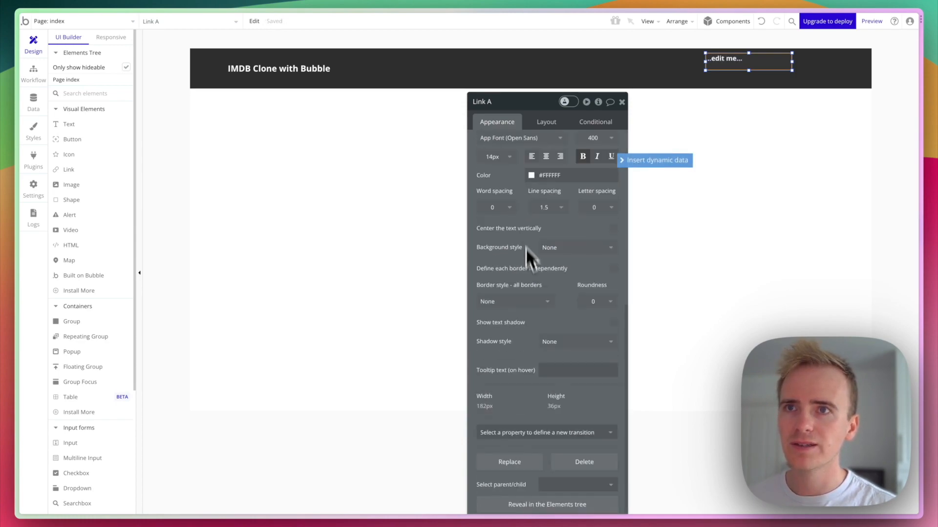
pyautogui.scroll(1, 527, 219)
pyautogui.scroll(2, 528, 181)
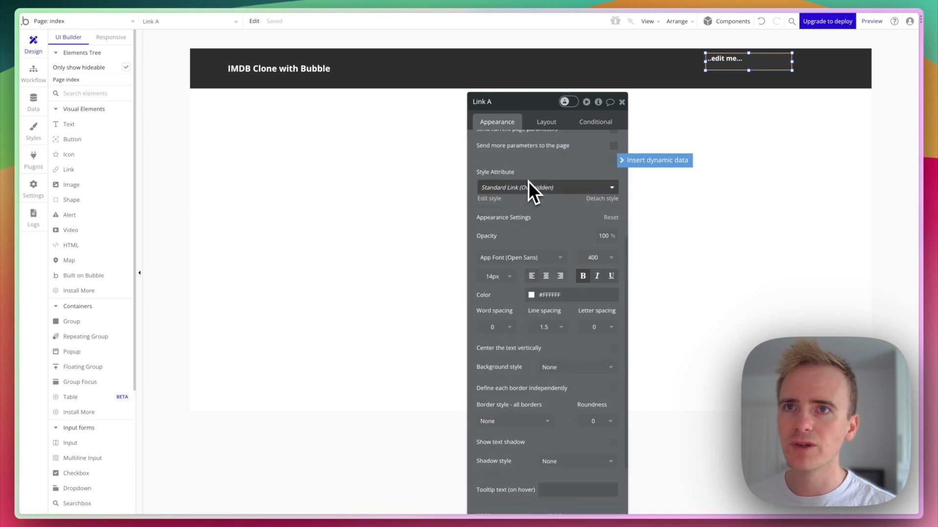
pyautogui.click(556, 188)
pyautogui.click(532, 229)
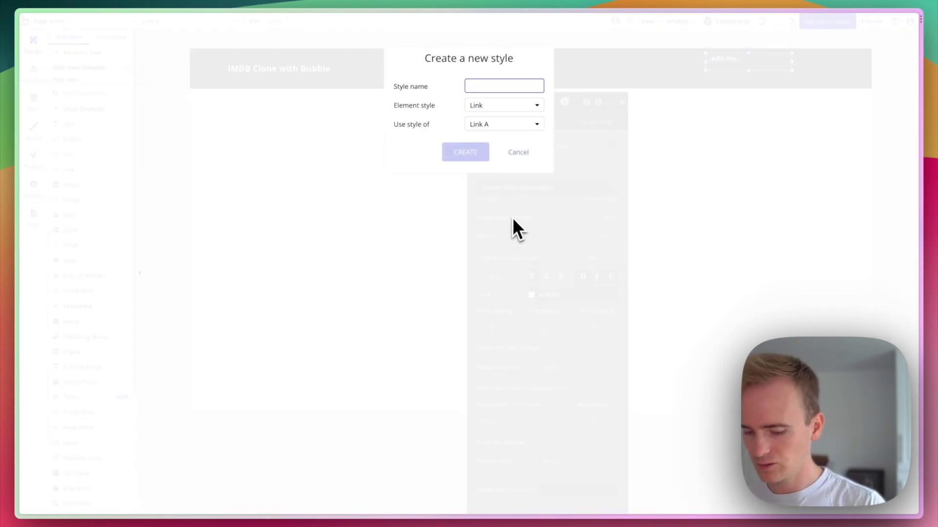
# Save the link's style as 'Header Link', keep it bold, and select parent Group C.
pyautogui.write('Header Lini')
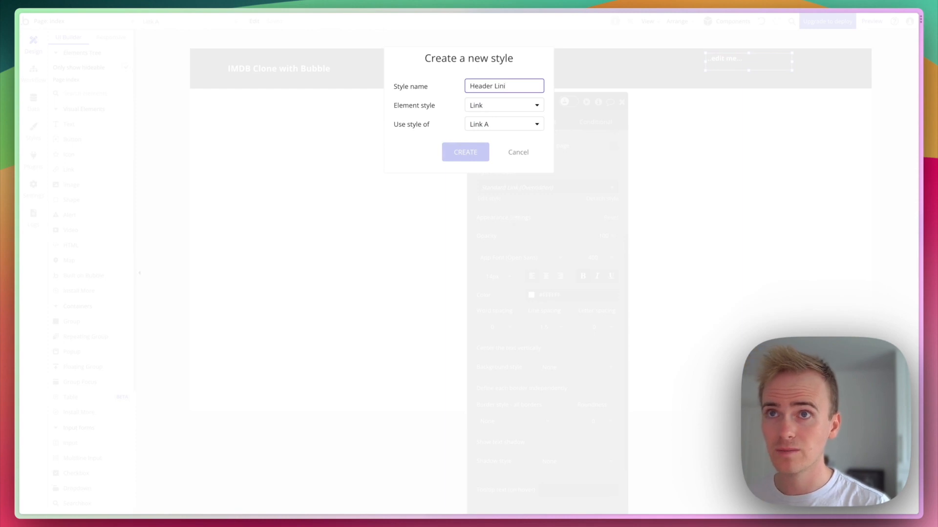
pyautogui.write('k')
pyautogui.press('Return')
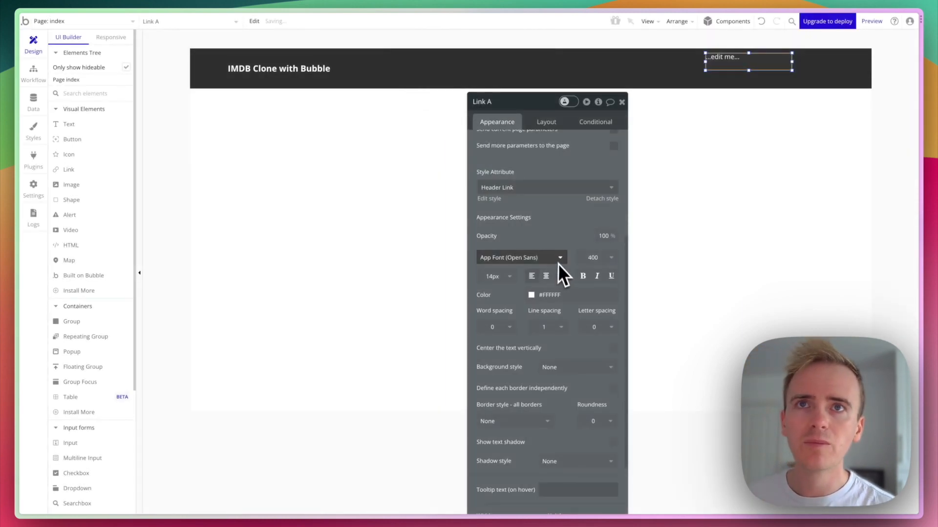
pyautogui.scroll(1, 555, 261)
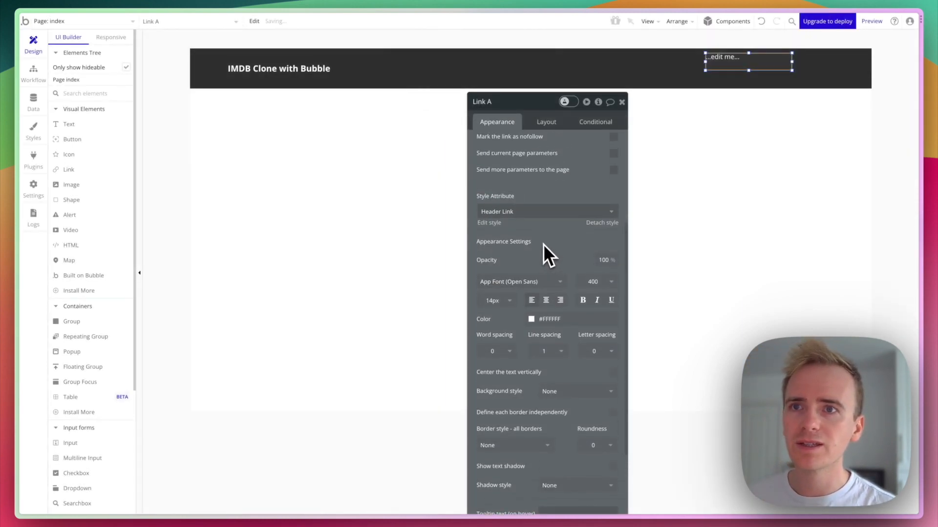
pyautogui.click(588, 312)
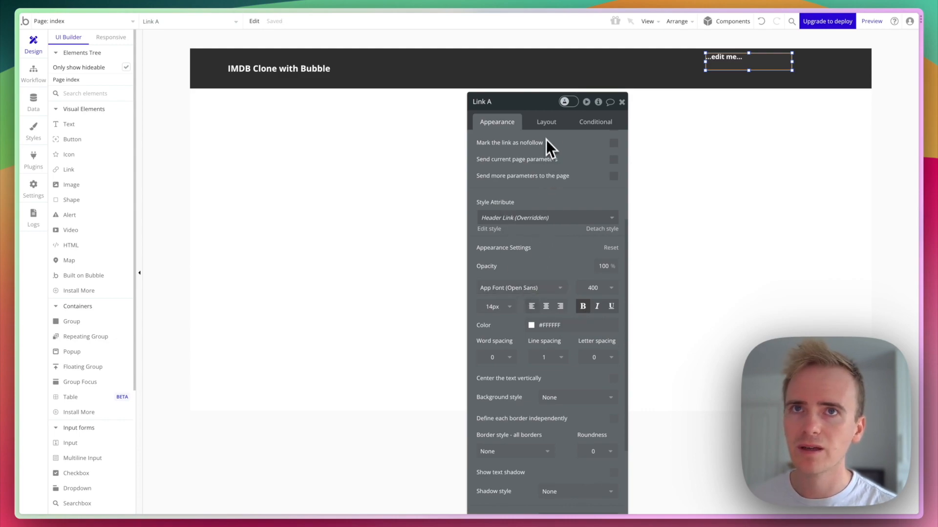
pyautogui.click(546, 121)
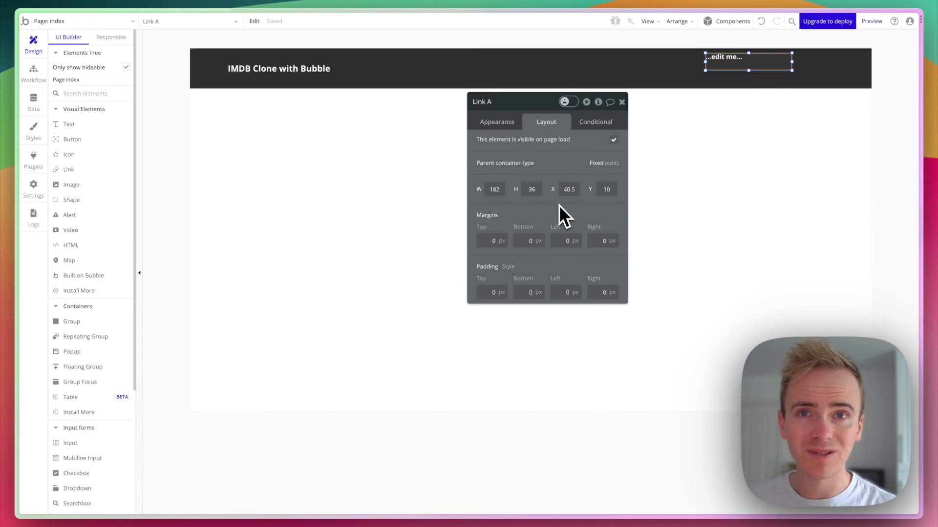
pyautogui.click(799, 74)
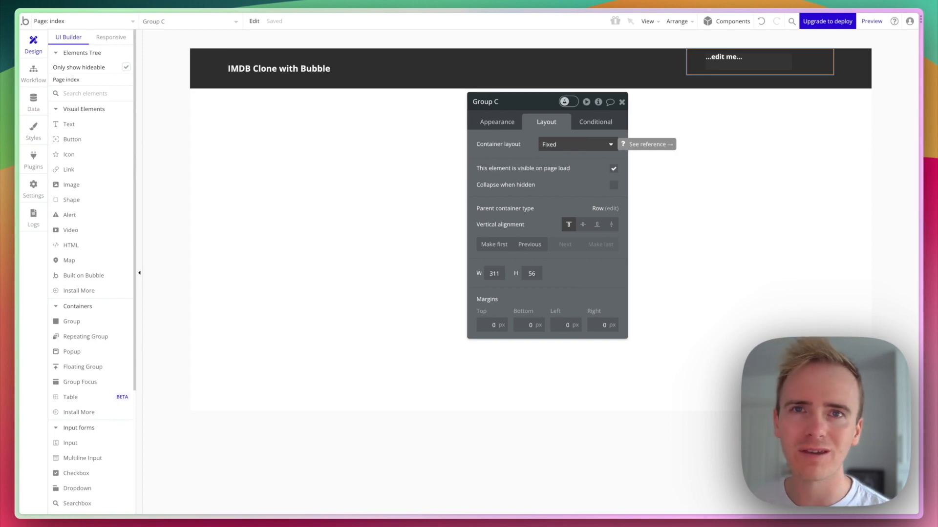
# Set Group C to a Row layout and give Link A 0 min height, vertically centred.
pyautogui.click(570, 144)
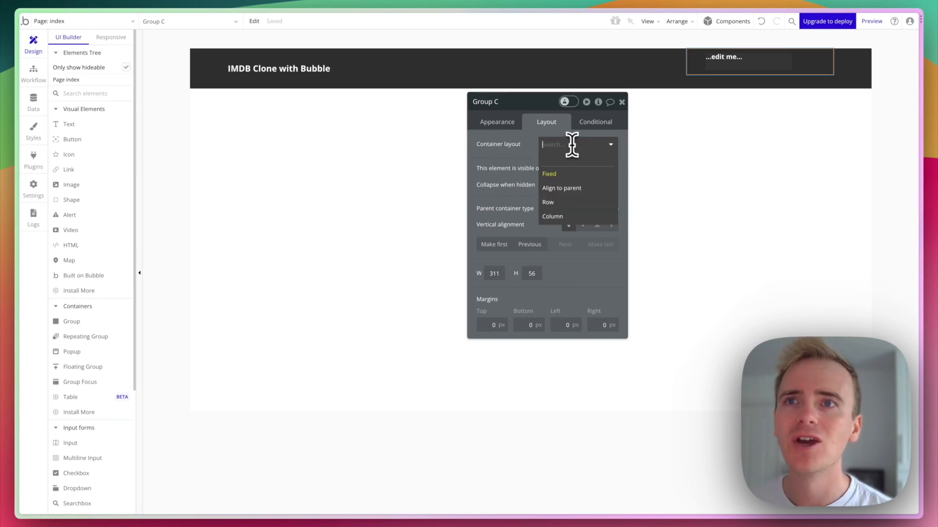
pyautogui.click(572, 202)
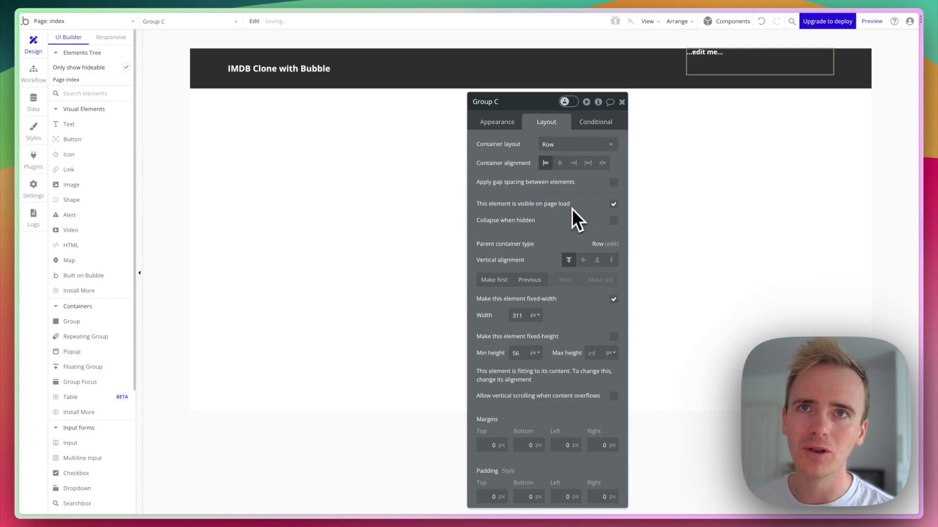
pyautogui.click(714, 54)
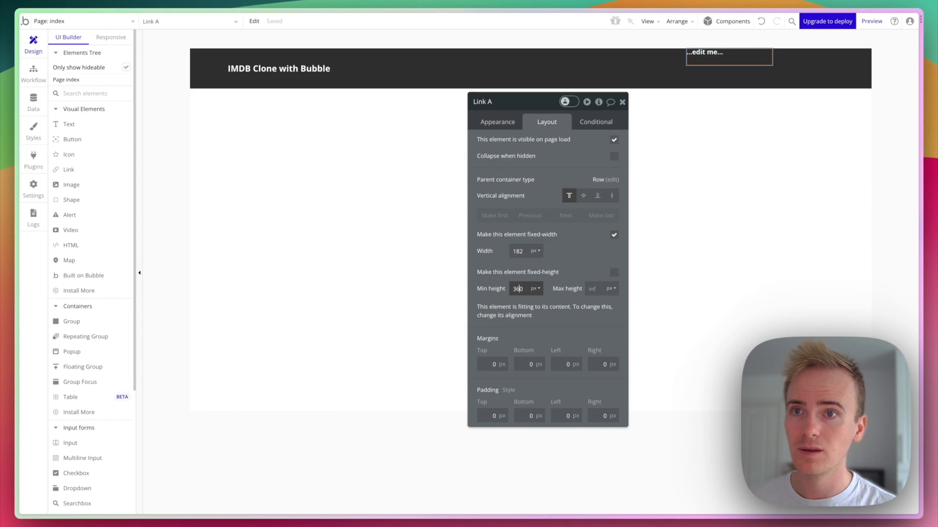
pyautogui.write('0')
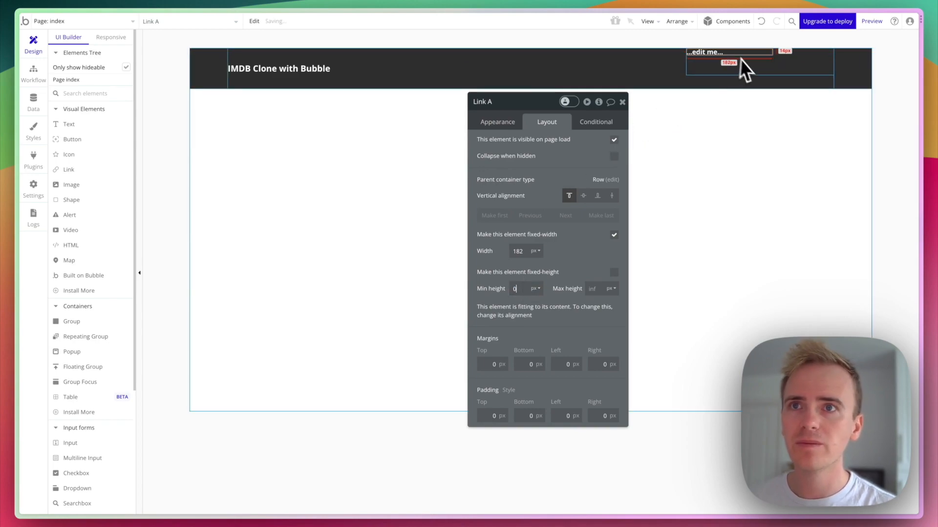
pyautogui.click(583, 196)
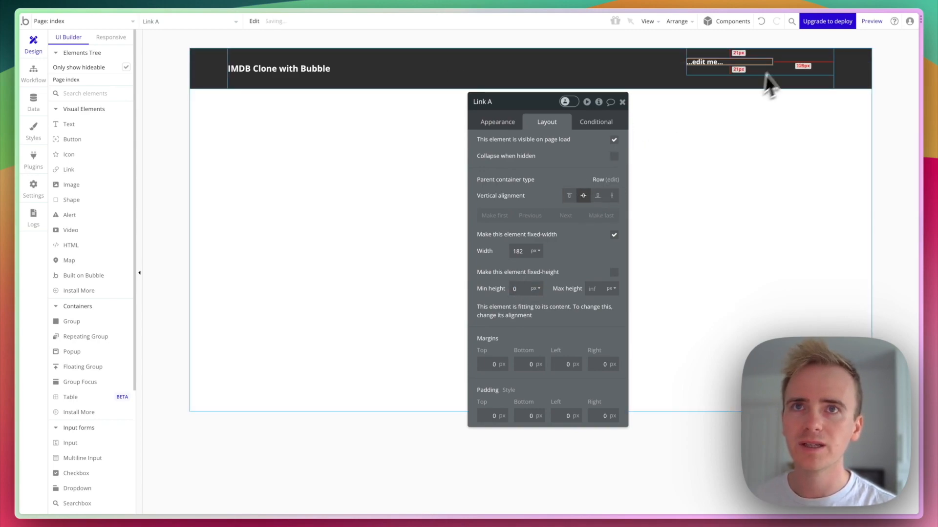
pyautogui.click(508, 124)
pyautogui.tripleClick(511, 156)
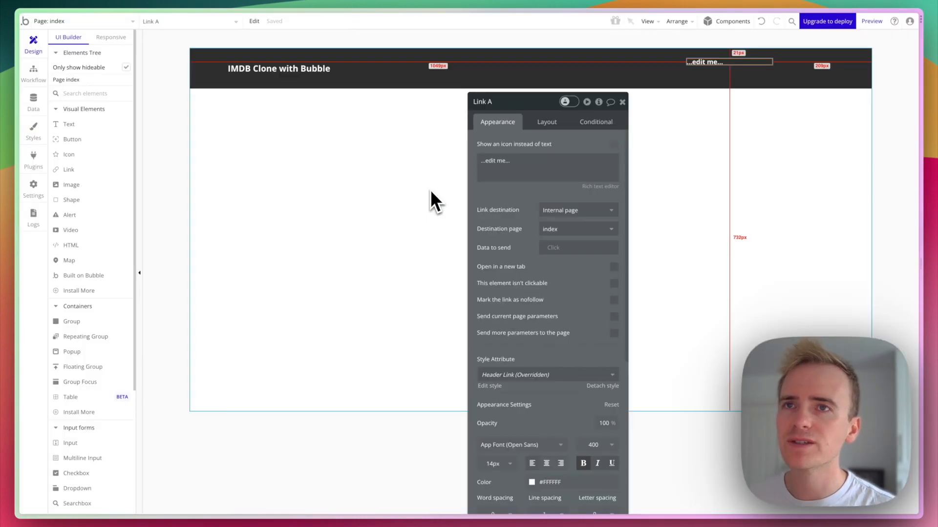
# Rename the link 'Watchlist' and make its width fit content with 0 minimum width.
pyautogui.write('Watc')
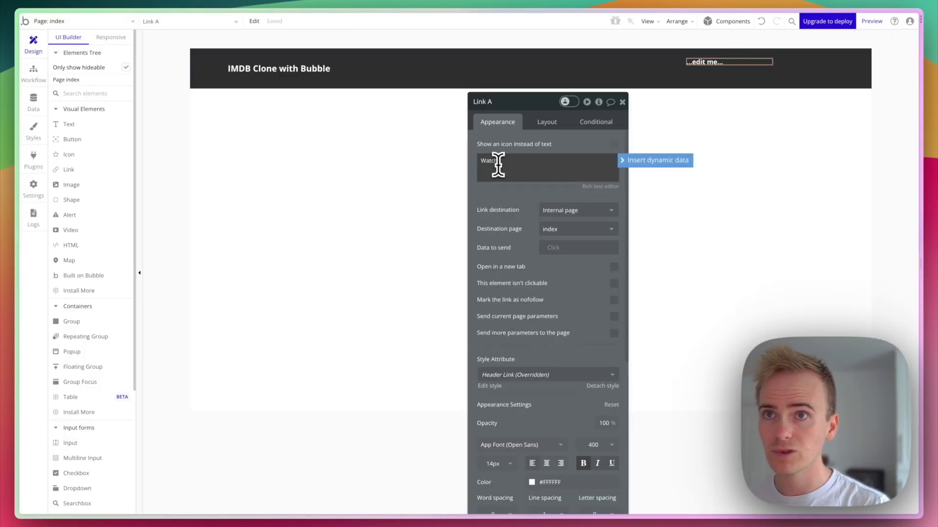
pyautogui.write('hlist')
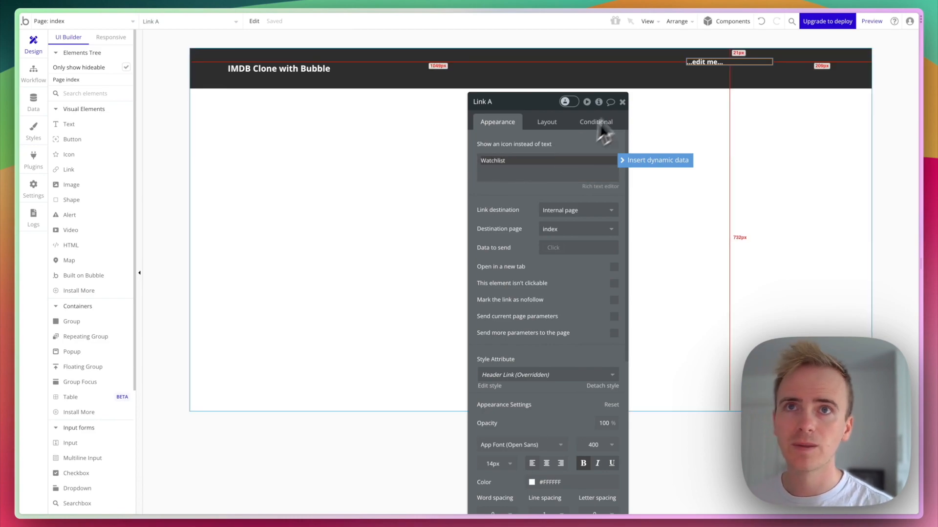
pyautogui.click(552, 124)
pyautogui.click(613, 236)
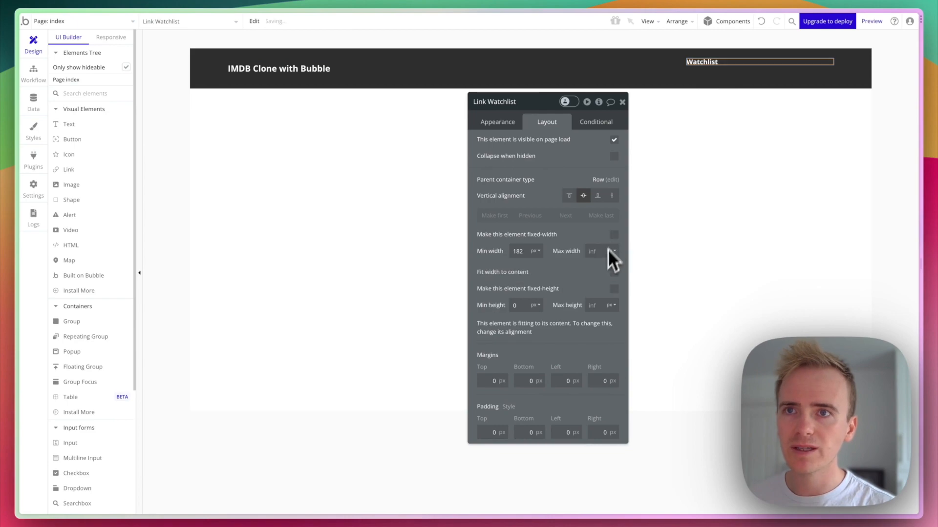
pyautogui.click(610, 273)
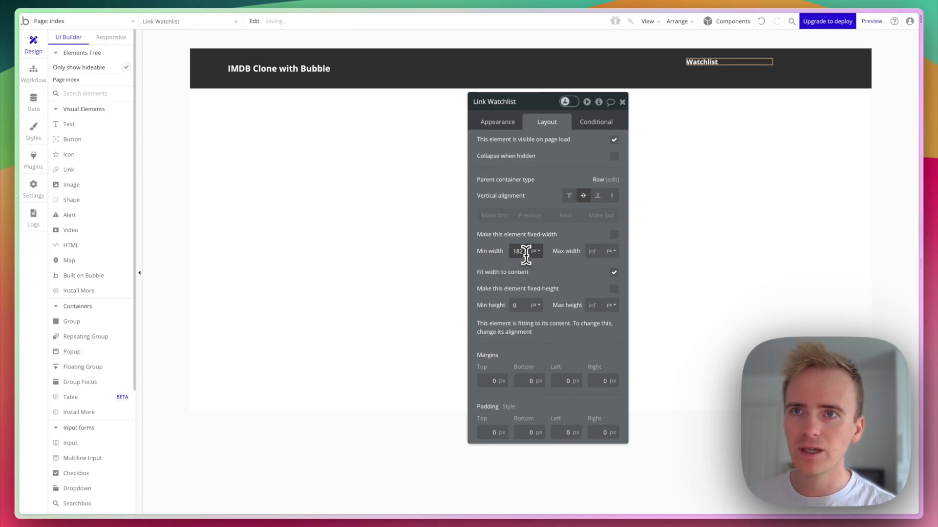
pyautogui.doubleClick(521, 252)
pyautogui.write('0')
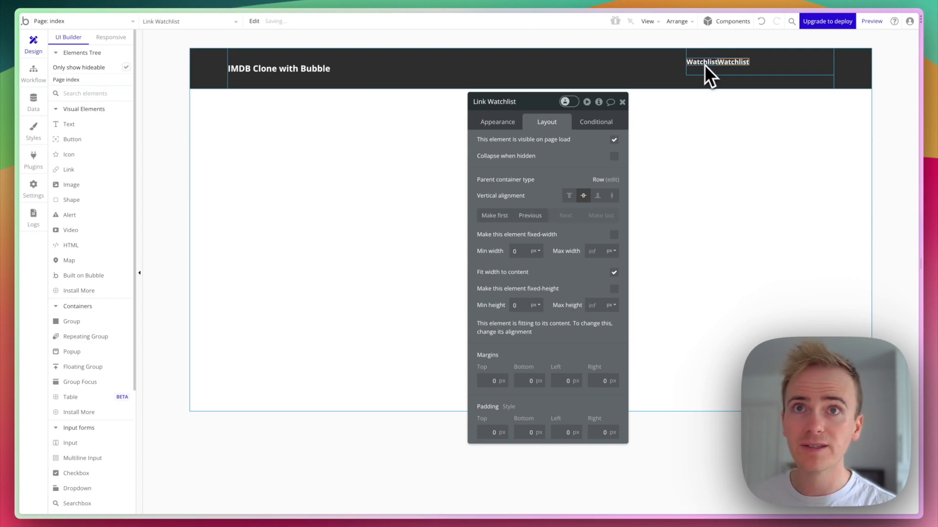
# Change the copied link's text to 'Sign in'.
pyautogui.click(506, 123)
pyautogui.tripleClick(528, 160)
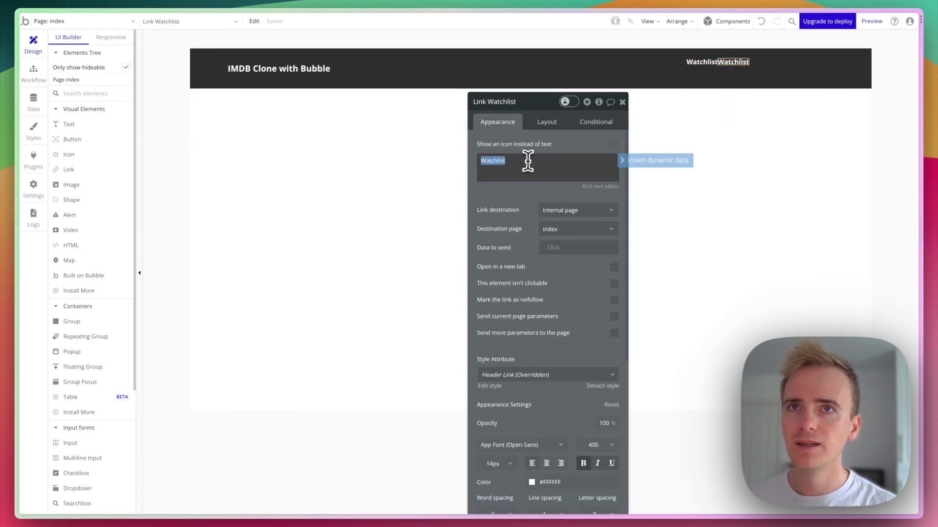
pyautogui.write('Sign in')
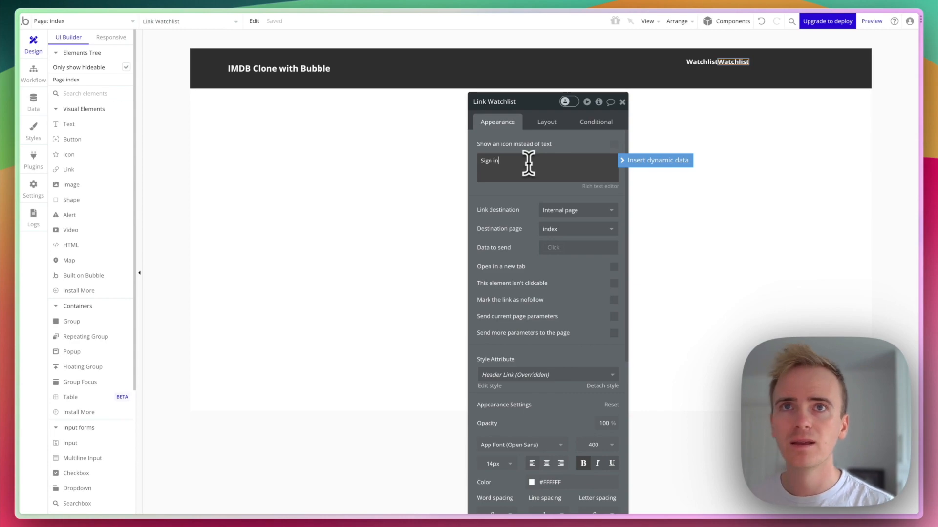
# Turn on 20 px gap spacing between the links in Group C.
pyautogui.click(790, 68)
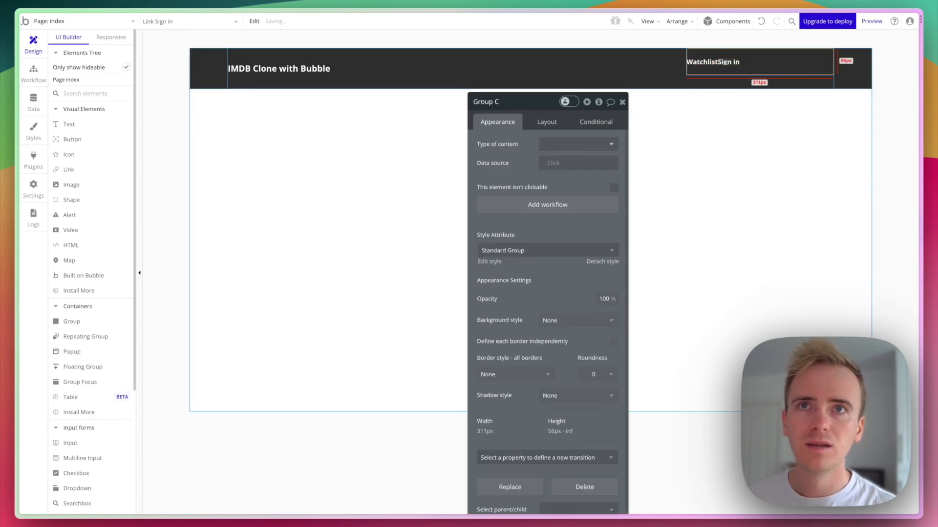
pyautogui.click(537, 126)
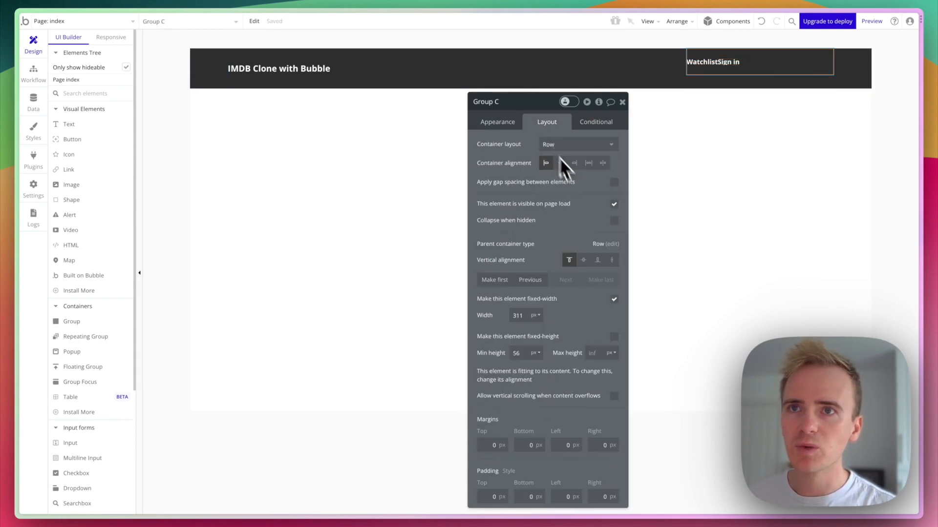
pyautogui.click(615, 183)
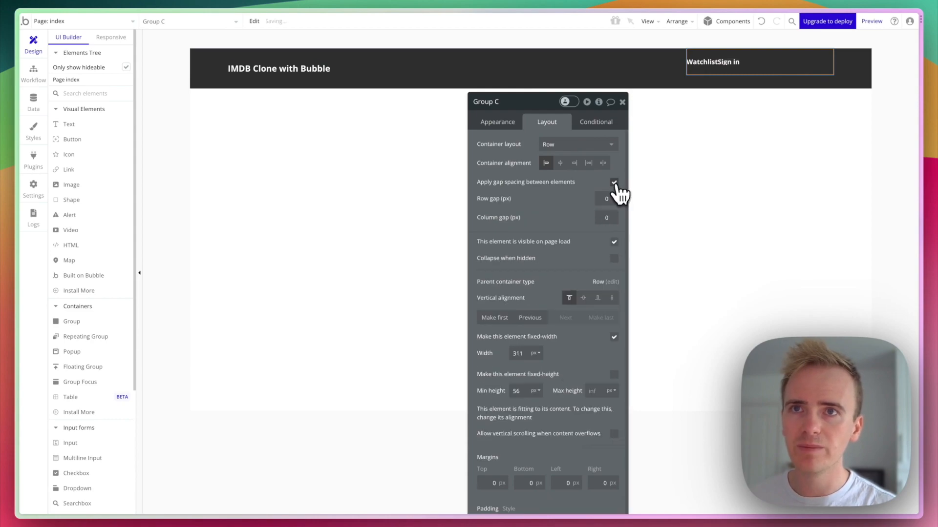
pyautogui.click(603, 215)
pyautogui.write('20')
pyautogui.click(606, 199)
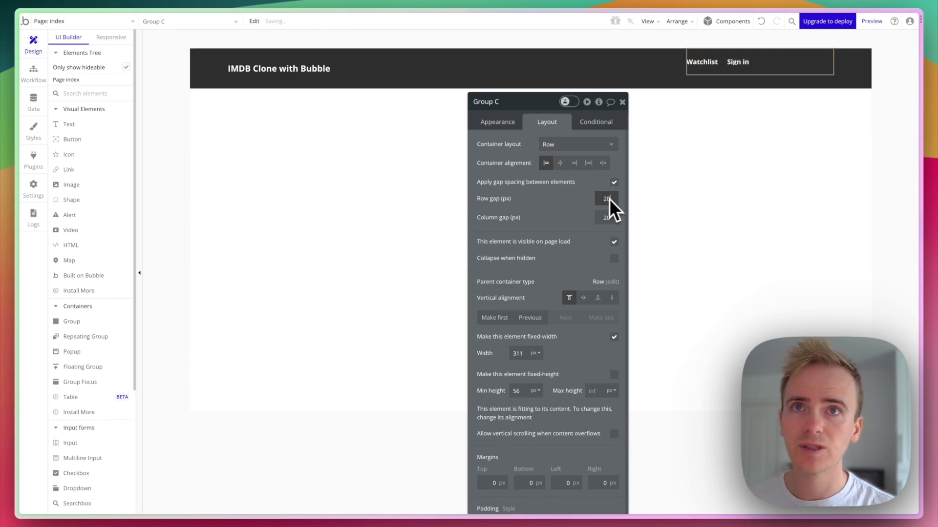
# Make Group C fit its width to content with 0 minimum width and height 100.
pyautogui.click(613, 336)
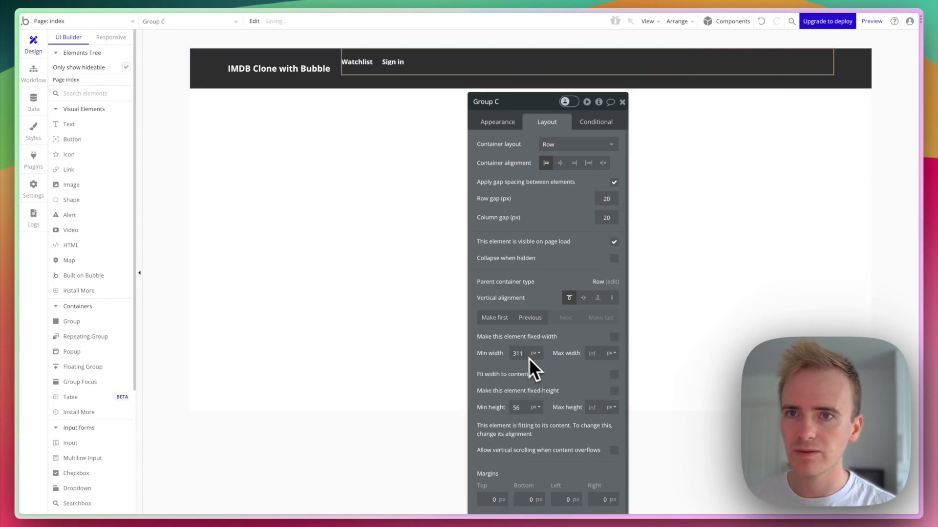
pyautogui.click(613, 375)
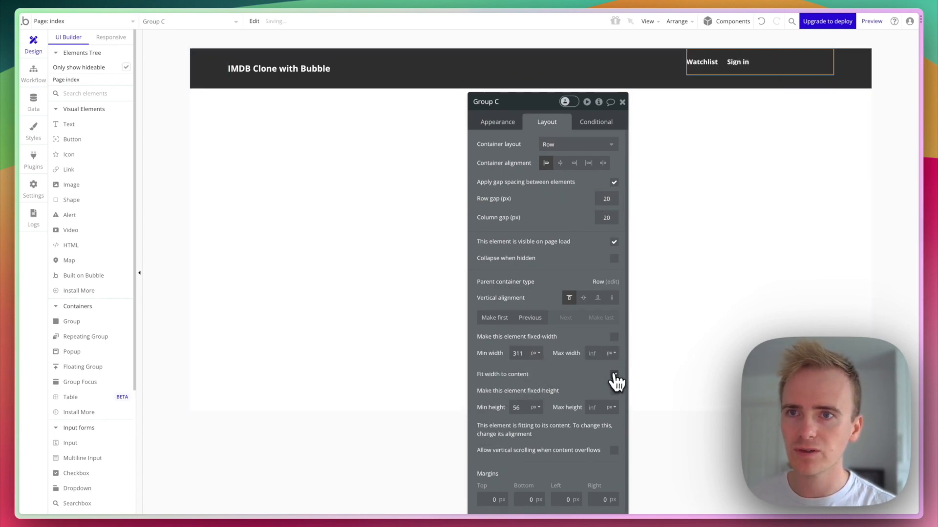
pyautogui.click(516, 353)
pyautogui.write('0')
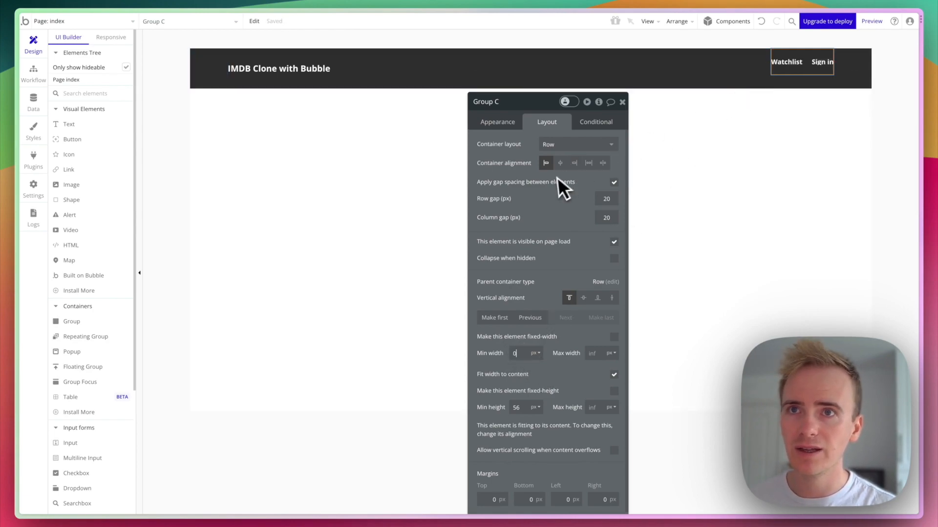
pyautogui.click(612, 391)
pyautogui.click(517, 408)
pyautogui.write('100')
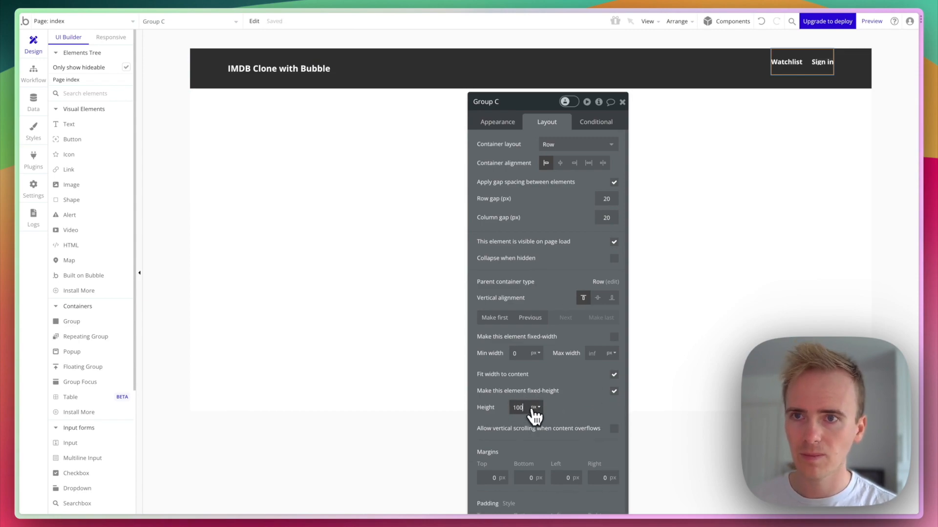
pyautogui.click(640, 293)
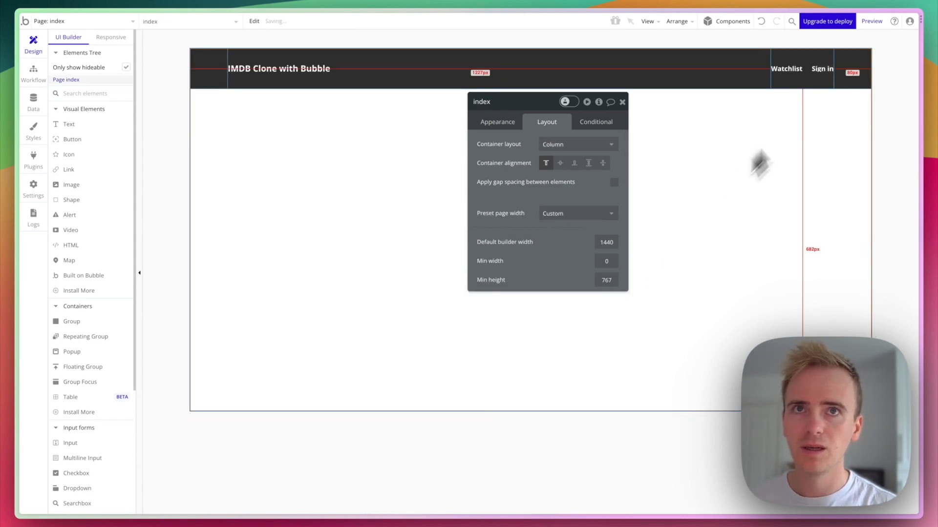
# Preview the index page full-window to check the dark header, then return to the editor.
pyautogui.click(871, 24)
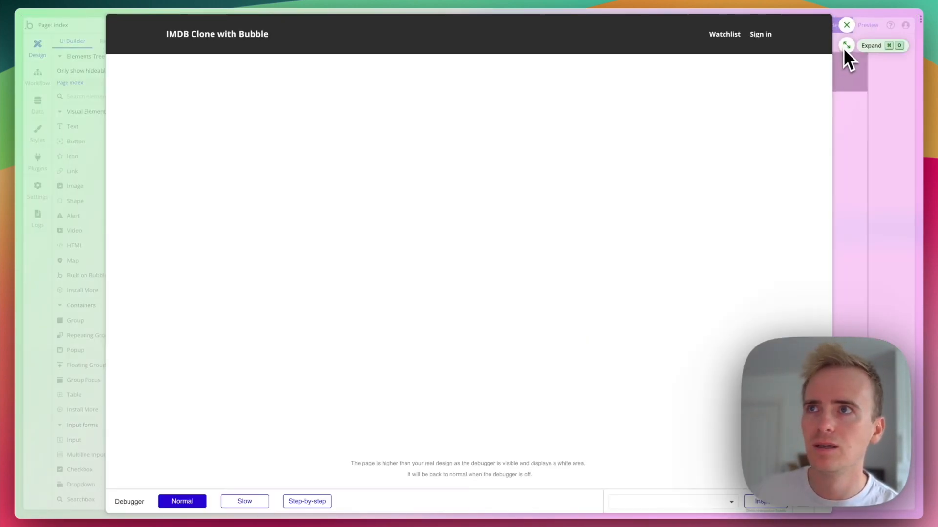
pyautogui.click(844, 47)
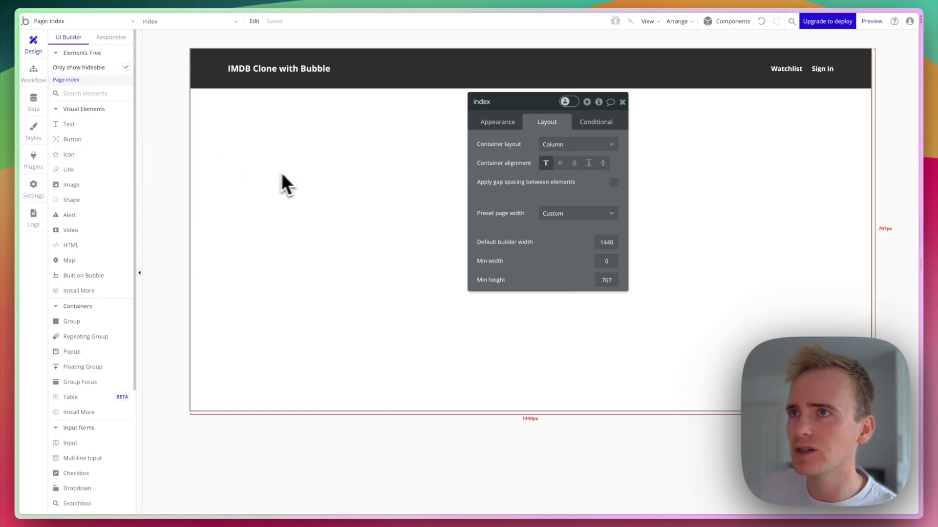
pyautogui.click(78, 337)
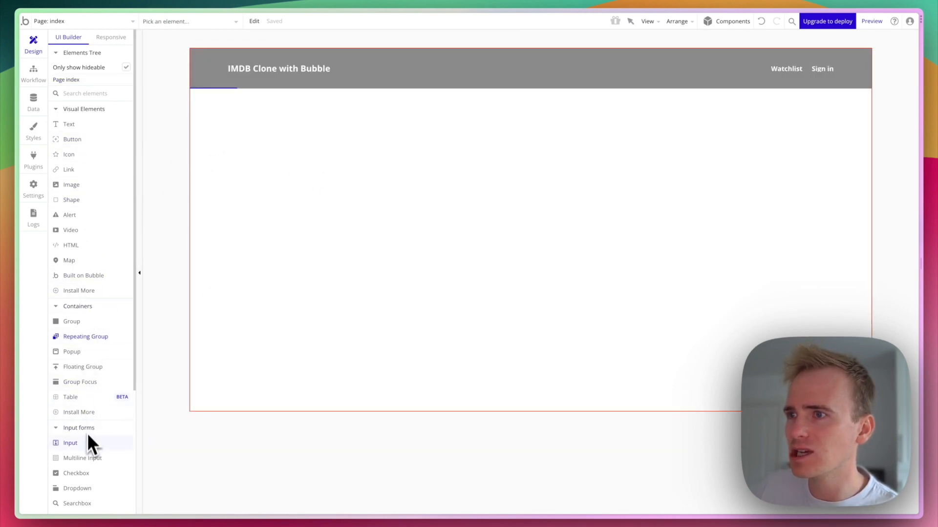
# Draw Group D as a centred Column container flexing from 100 px to 1240 px wide.
pyautogui.click(82, 322)
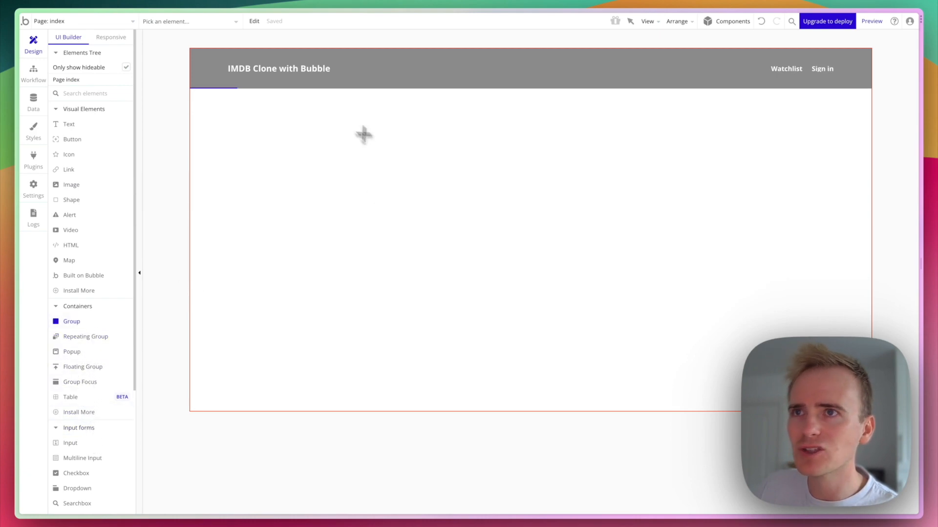
pyautogui.moveTo(353, 124); pyautogui.dragTo(532, 303)
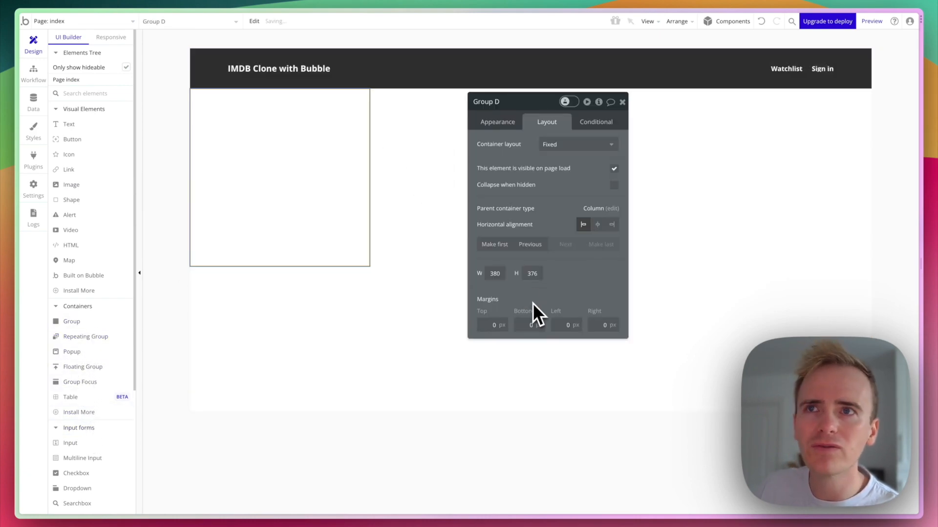
pyautogui.click(568, 148)
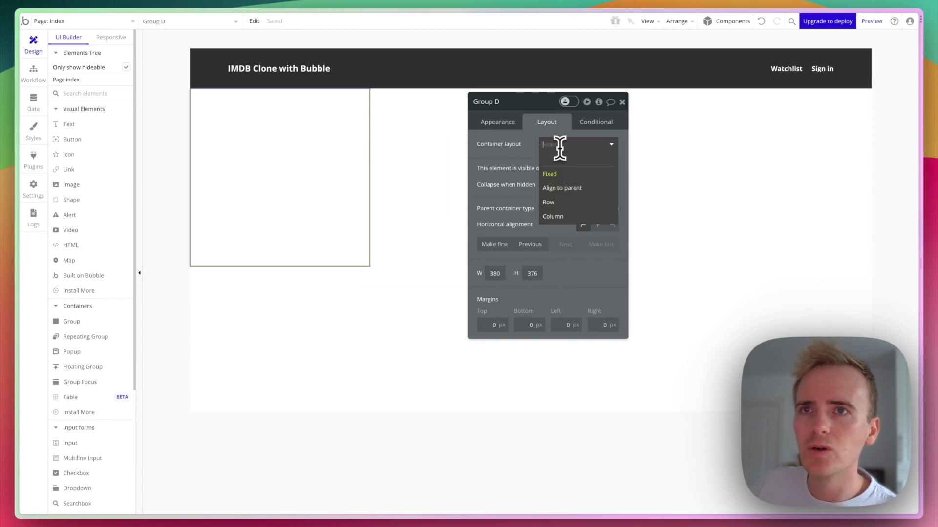
pyautogui.click(556, 216)
pyautogui.doubleClick(519, 316)
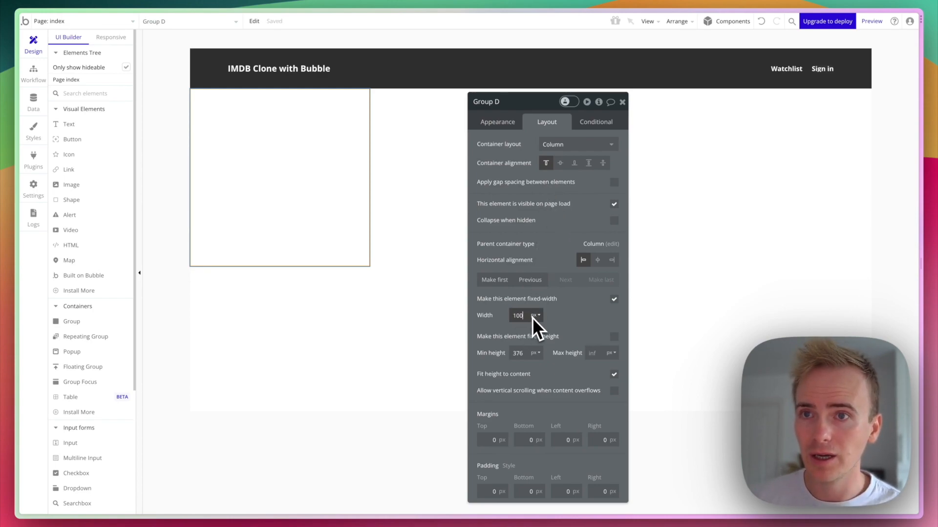
pyautogui.click(614, 299)
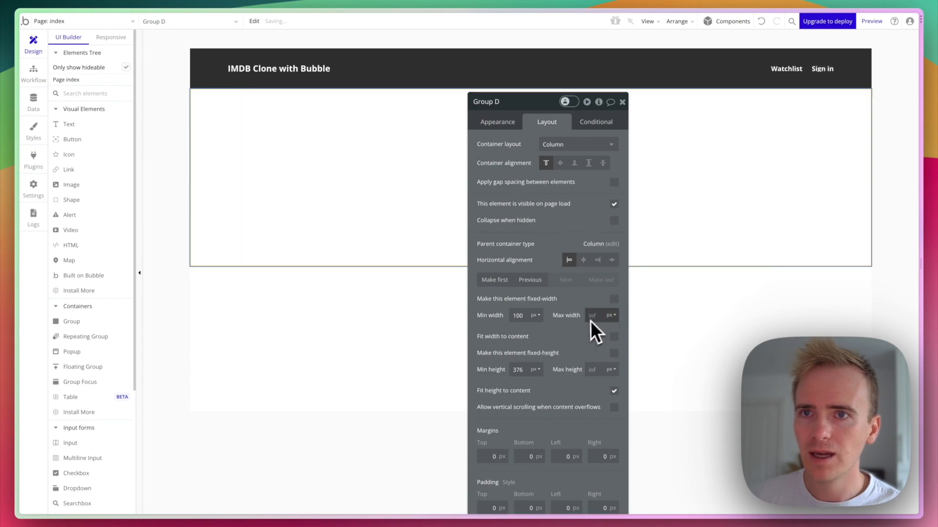
pyautogui.write('1204')
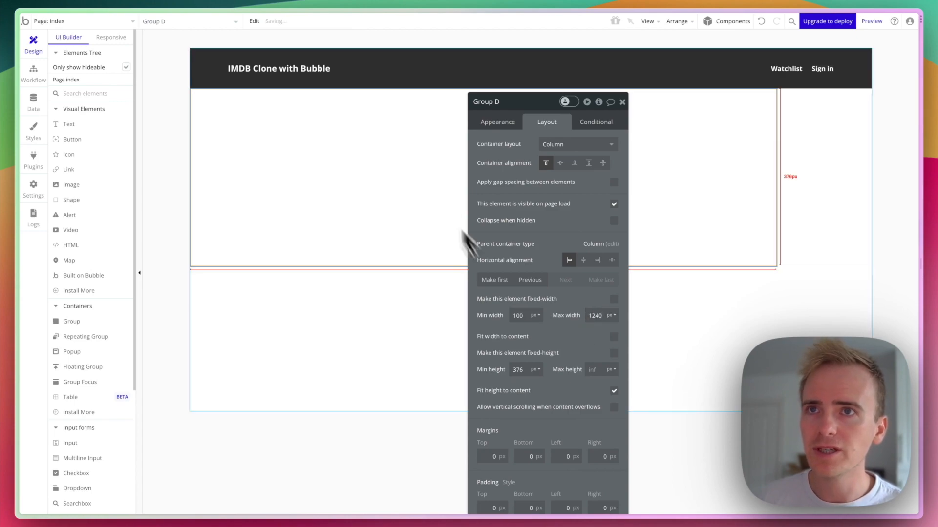
pyautogui.click(583, 259)
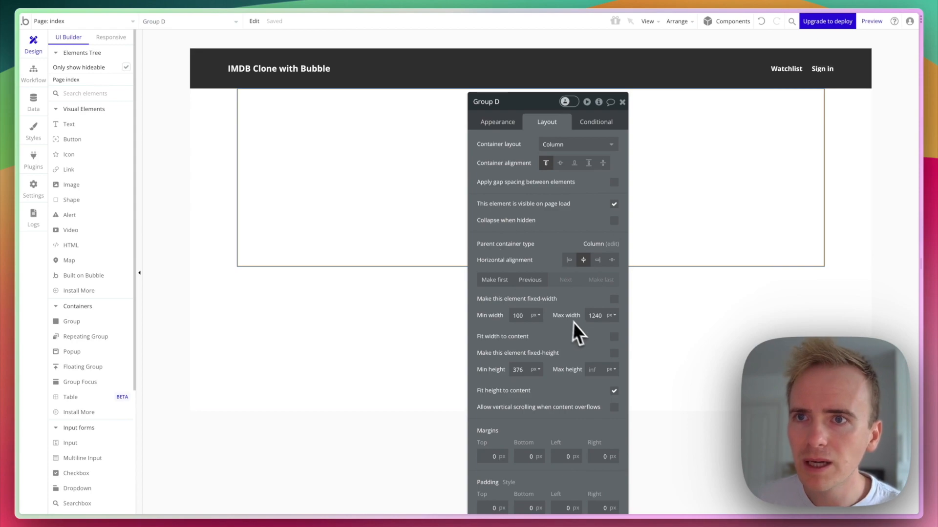
pyautogui.click(406, 74)
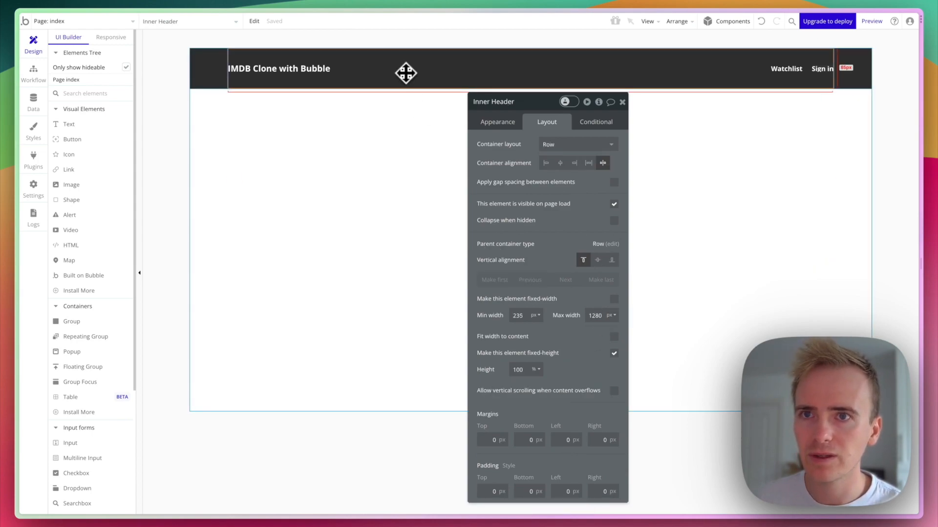
# Cap the Inner Header at 1240 px max width with 20 px left and right padding.
pyautogui.doubleClick(593, 315)
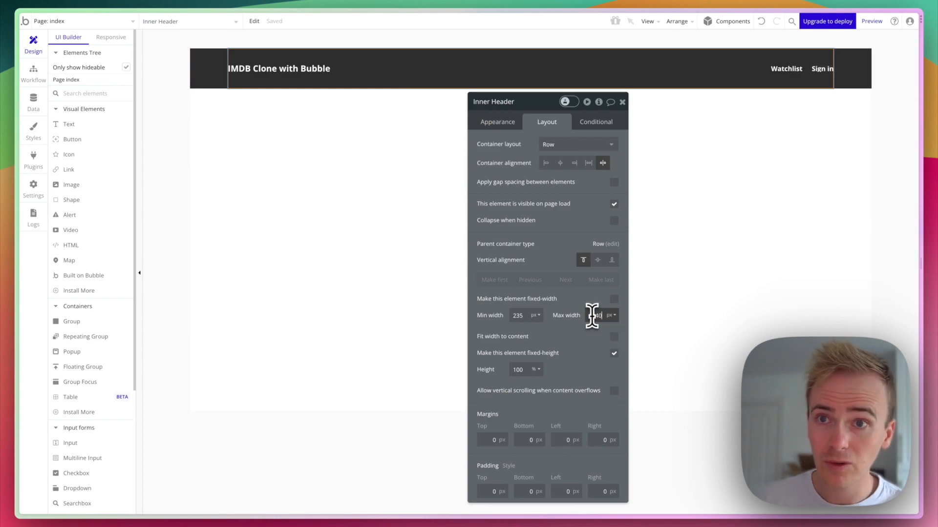
pyautogui.write('1240')
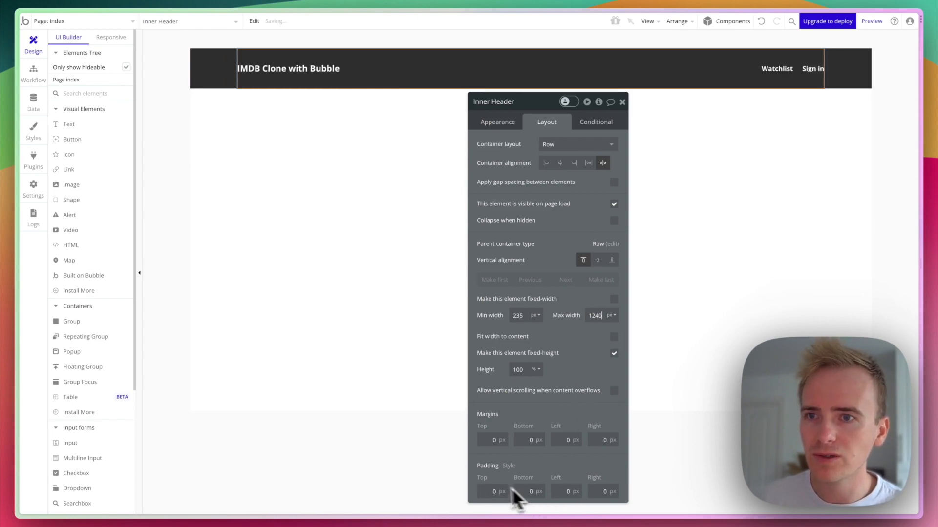
pyautogui.doubleClick(562, 490)
pyautogui.write('20')
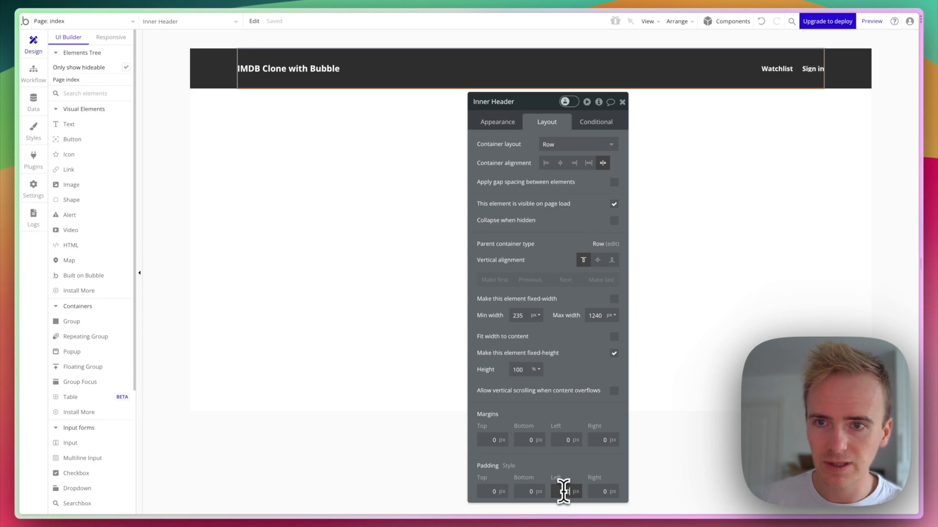
pyautogui.click(595, 490)
pyautogui.write('20')
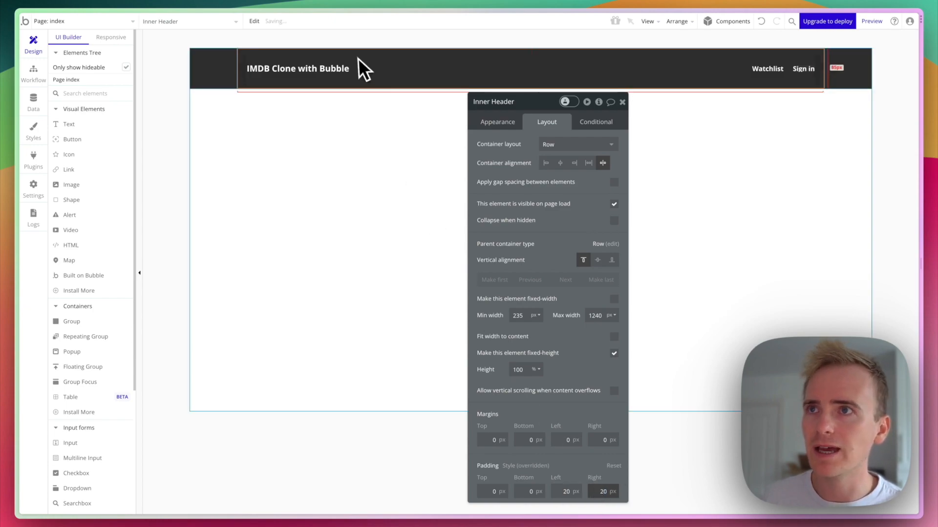
# Give Group D 20 px left and right padding.
pyautogui.click(365, 142)
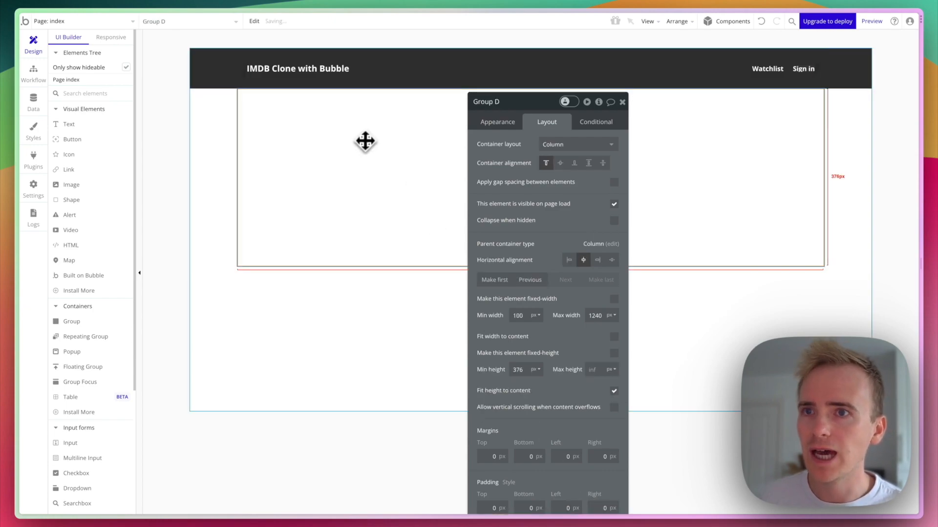
pyautogui.doubleClick(558, 503)
pyautogui.write('20')
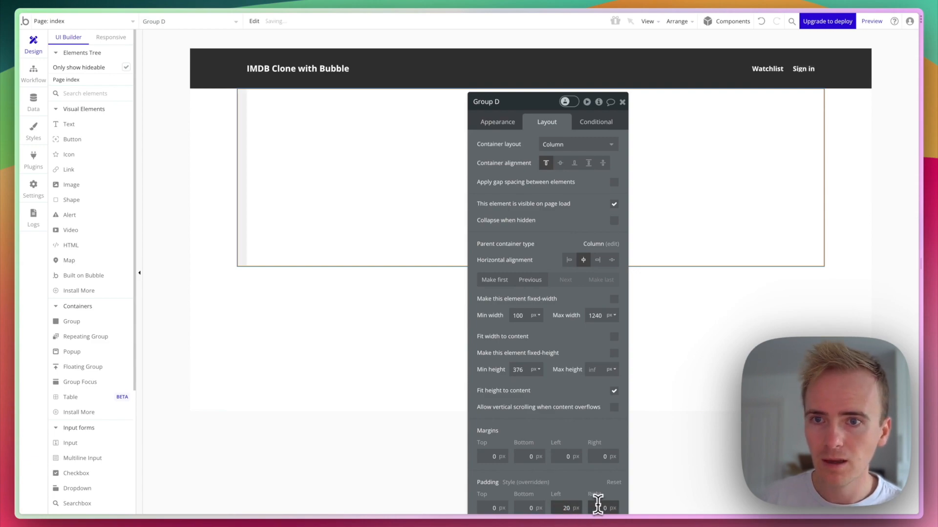
pyautogui.doubleClick(596, 505)
pyautogui.write('20')
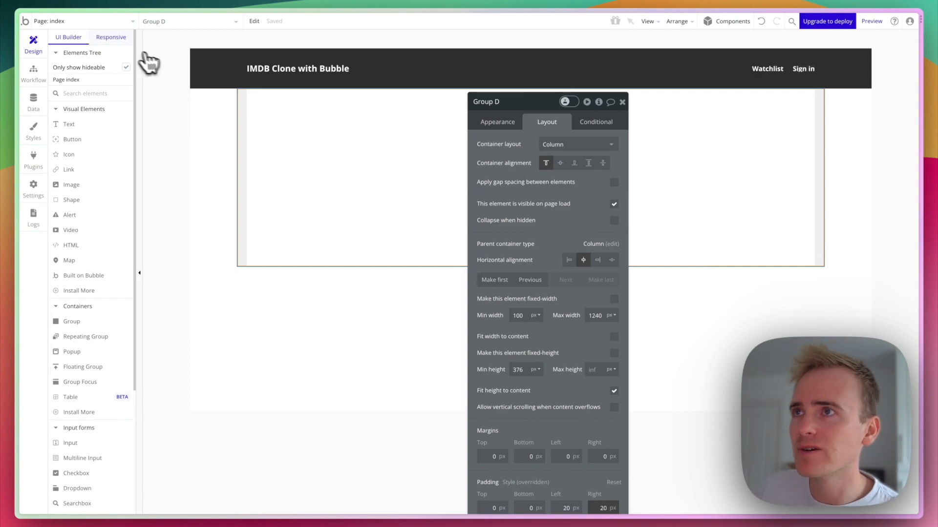
pyautogui.click(113, 39)
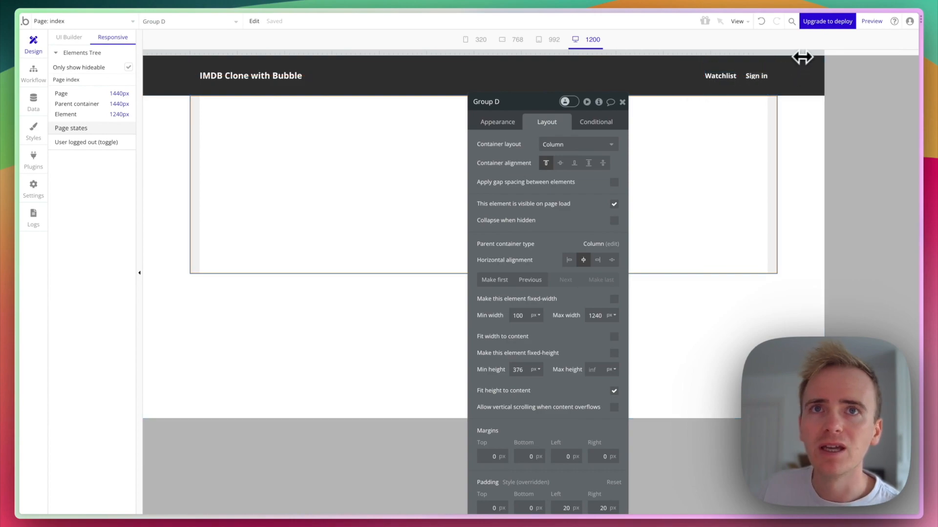
pyautogui.moveTo(824, 56); pyautogui.dragTo(344, 57)
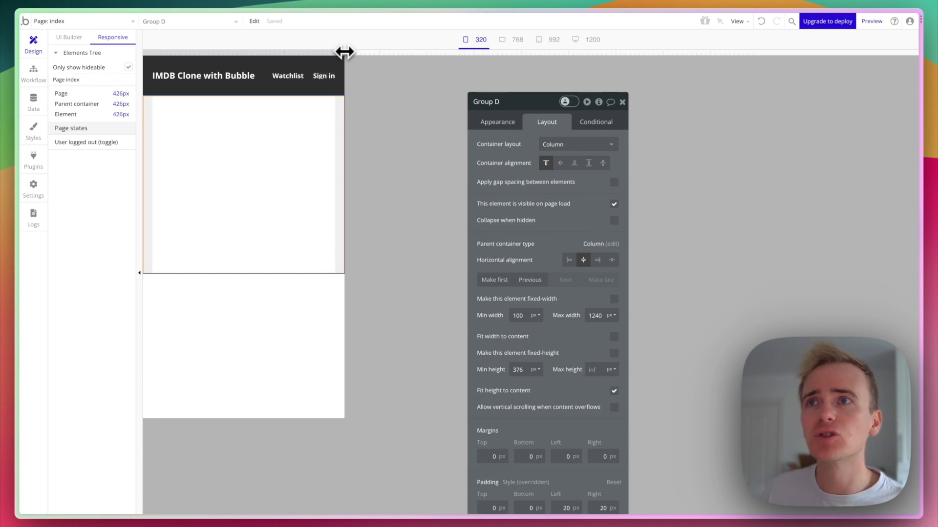
pyautogui.moveTo(345, 54); pyautogui.dragTo(373, 57)
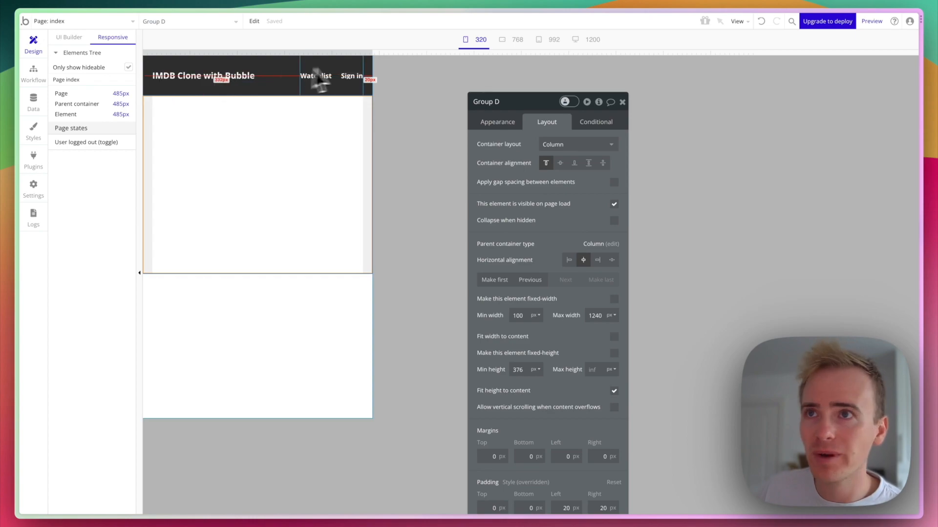
pyautogui.moveTo(372, 54); pyautogui.dragTo(611, 77)
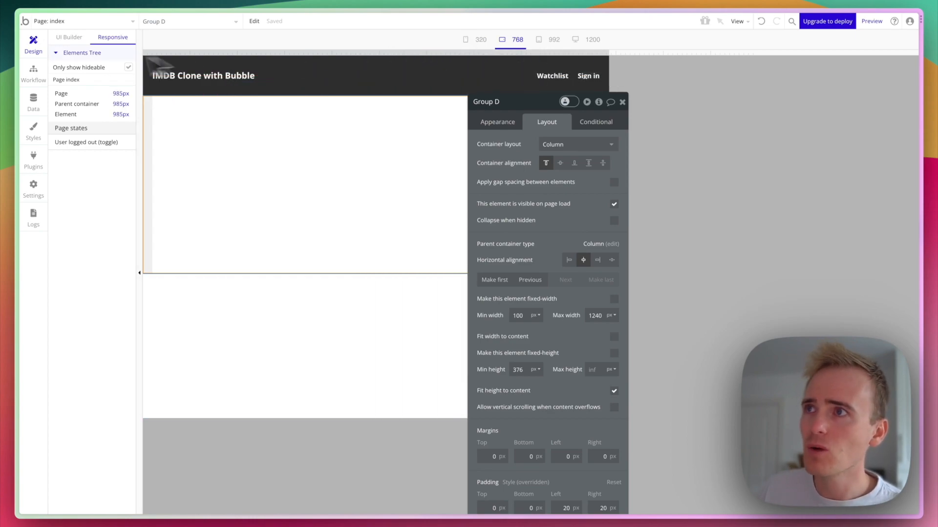
pyautogui.click(68, 38)
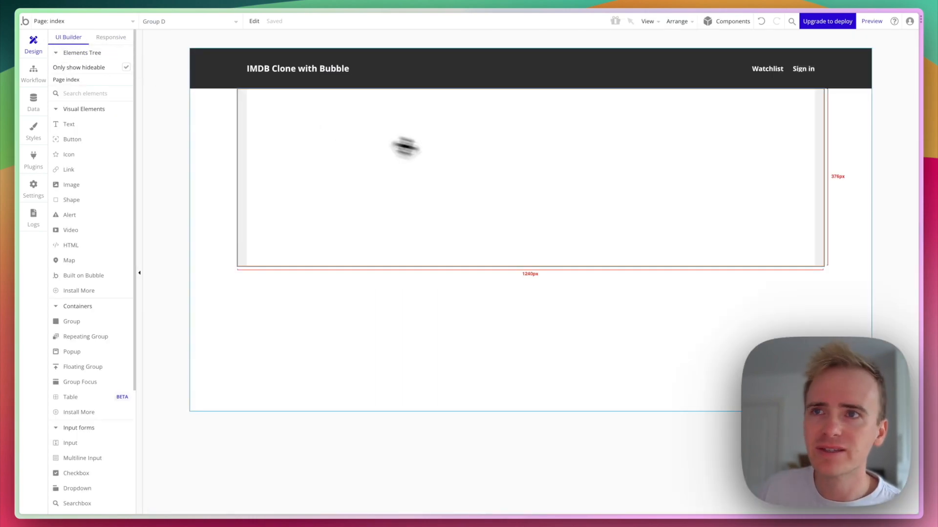
pyautogui.doubleClick(477, 163)
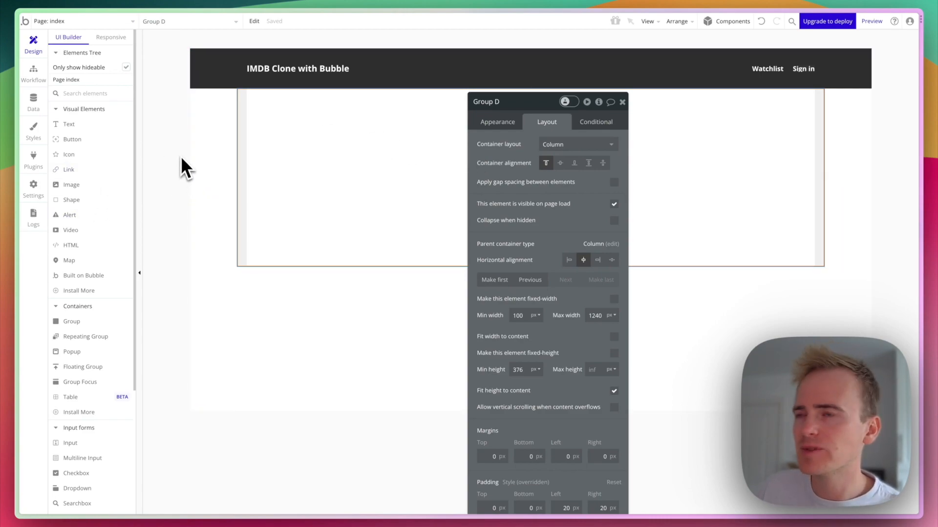
# Create a Movie data type with a Title text field.
pyautogui.click(30, 105)
pyautogui.click(207, 169)
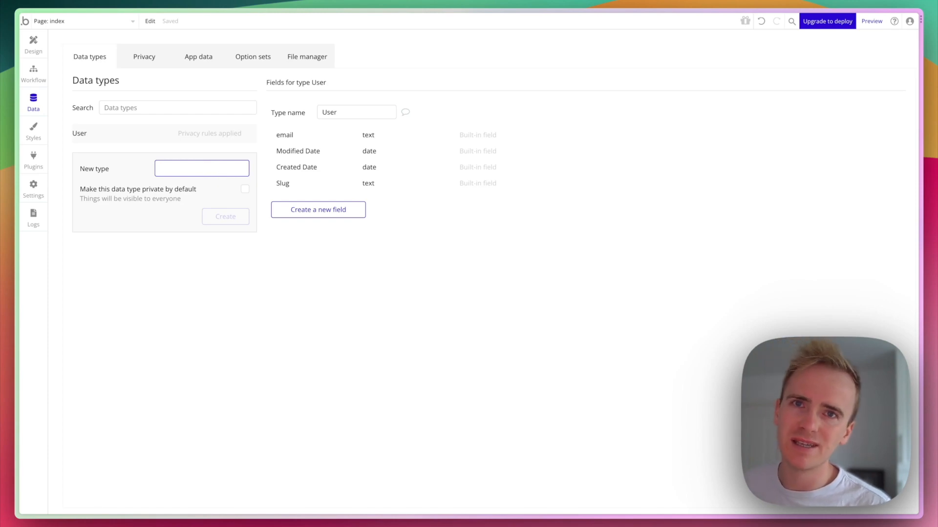
pyautogui.write('Movie')
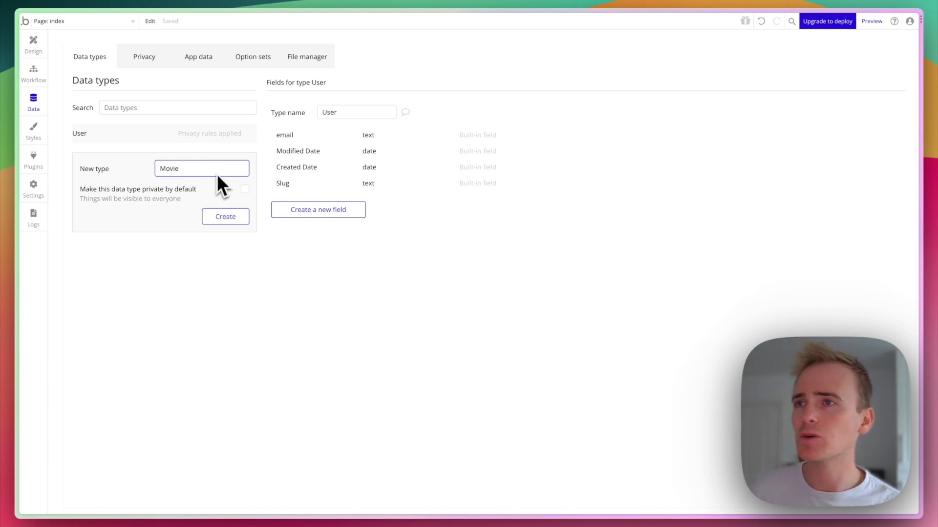
pyautogui.click(224, 222)
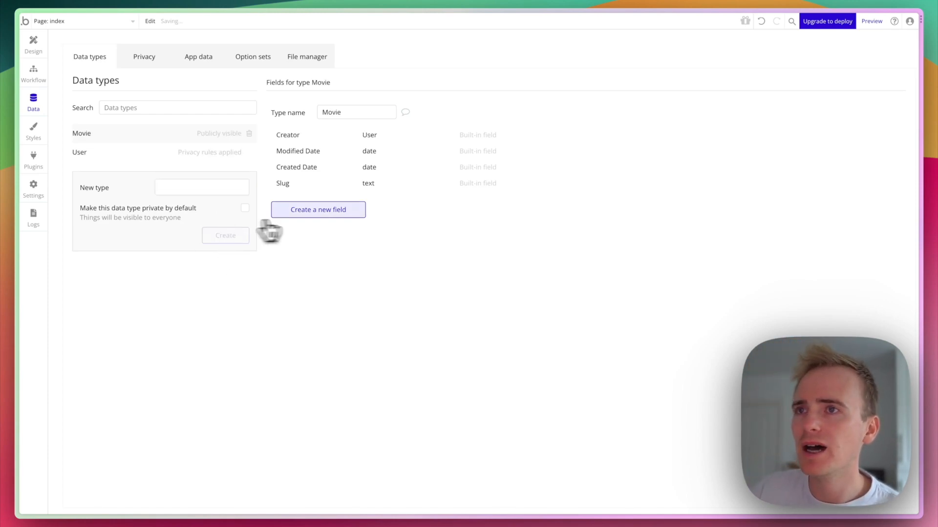
pyautogui.click(324, 213)
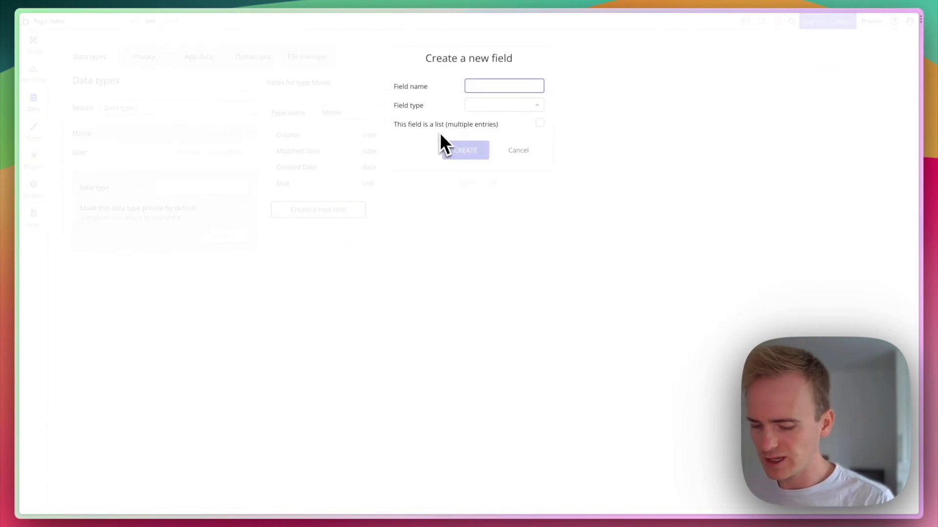
pyautogui.write('Title')
pyautogui.click(504, 105)
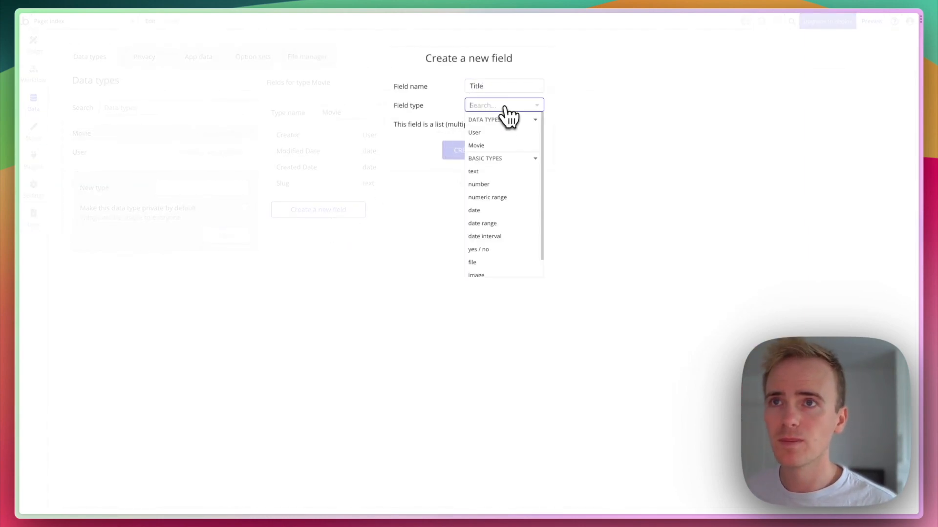
pyautogui.click(505, 171)
pyautogui.click(474, 152)
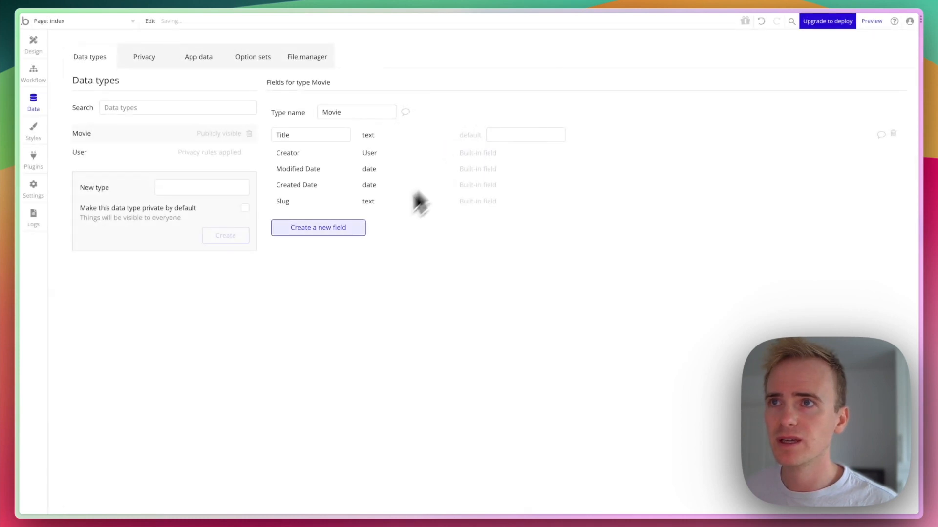
# Add a Release date field of type date to Movie.
pyautogui.click(338, 228)
pyautogui.write('Rel')
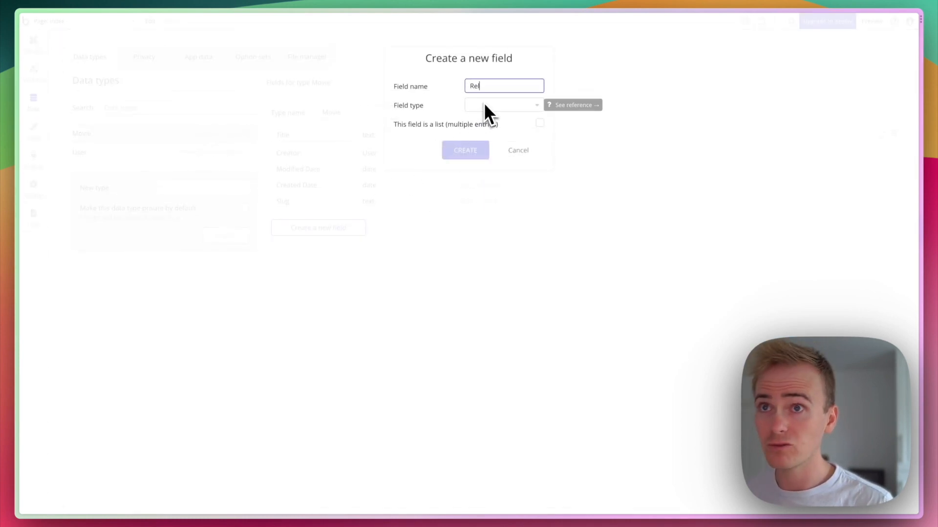
pyautogui.write('ease date')
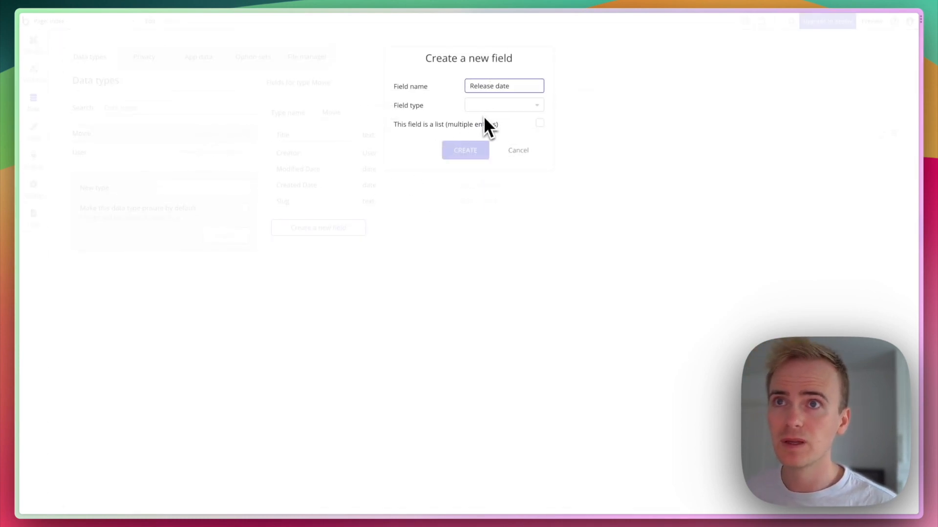
pyautogui.click(485, 108)
pyautogui.write('date')
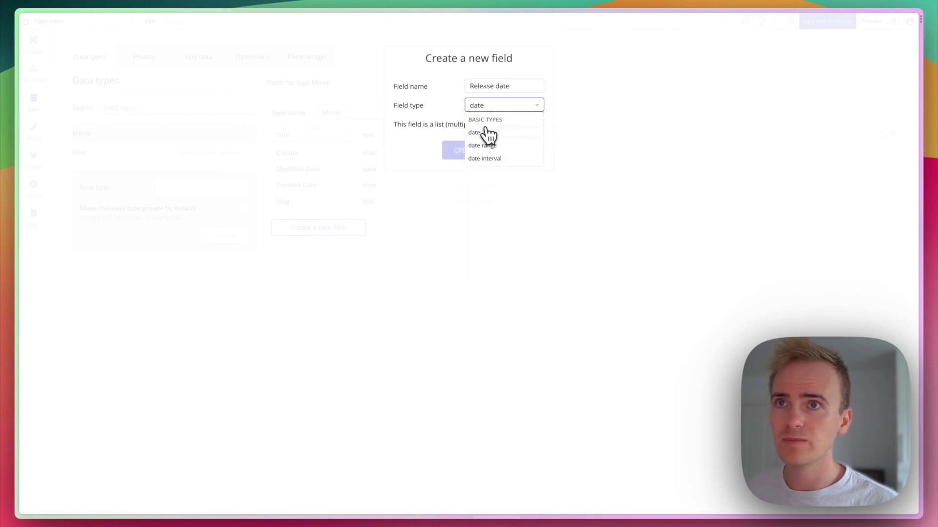
pyautogui.click(482, 132)
pyautogui.click(475, 149)
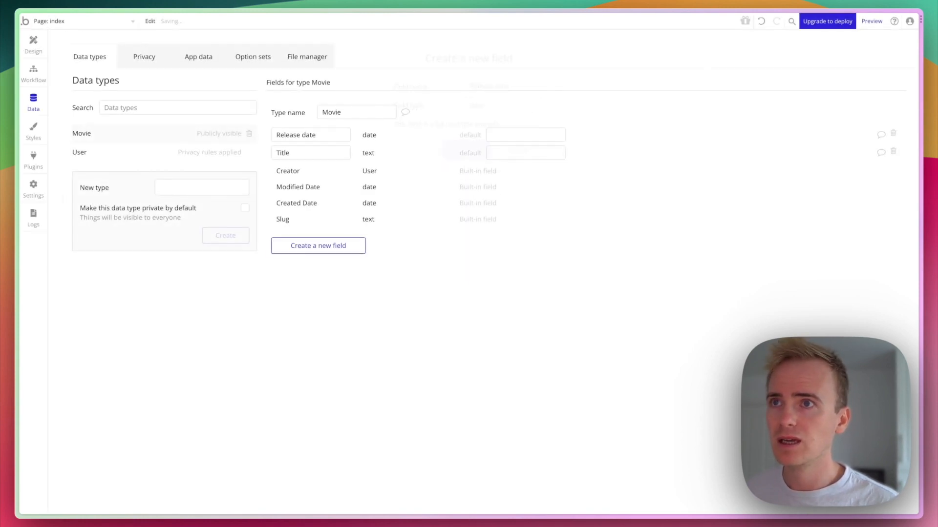
# Add a Rating field of type number to Movie.
pyautogui.click(326, 252)
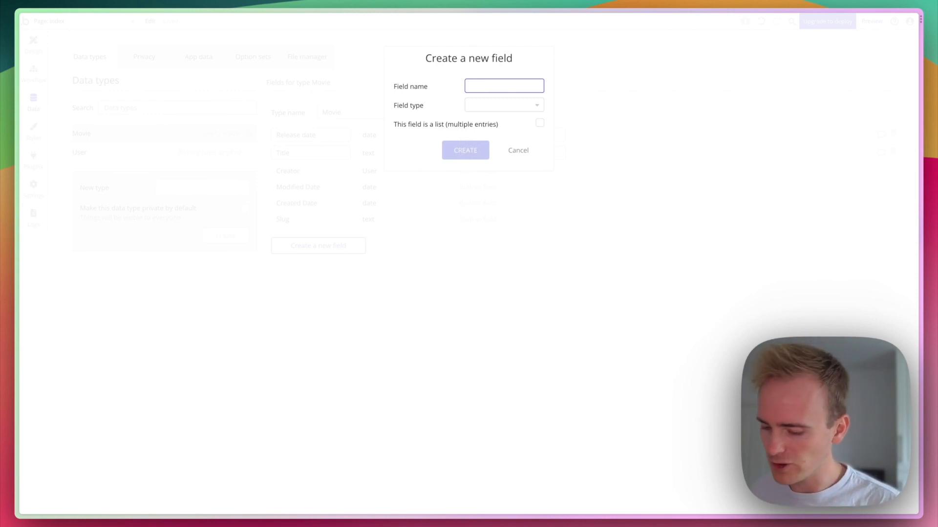
pyautogui.click(487, 107)
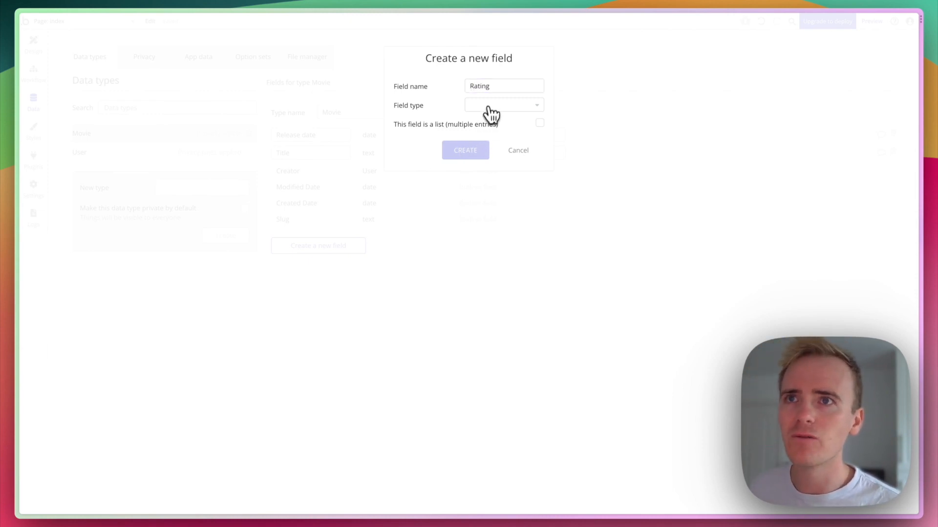
pyautogui.write('rate')
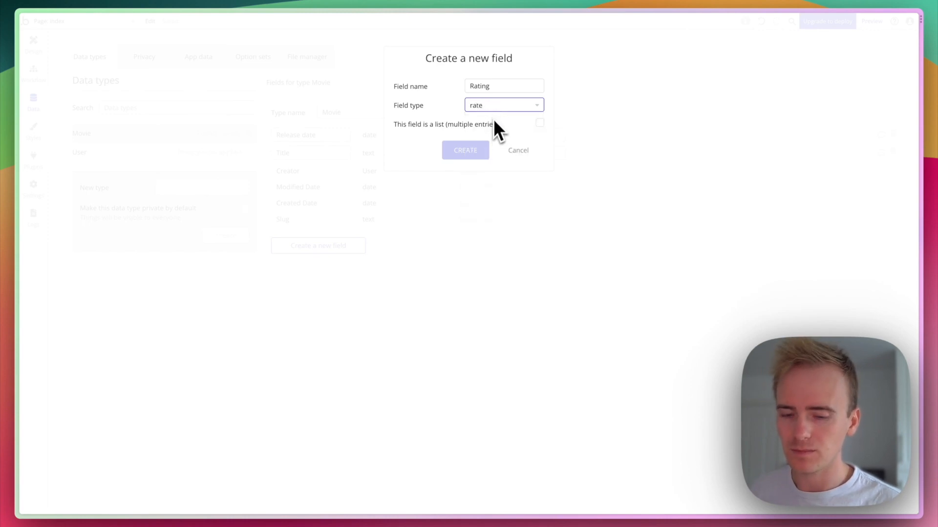
pyautogui.press('BackSpace')
pyautogui.press('BackSpace')
pyautogui.press('BackSpace')
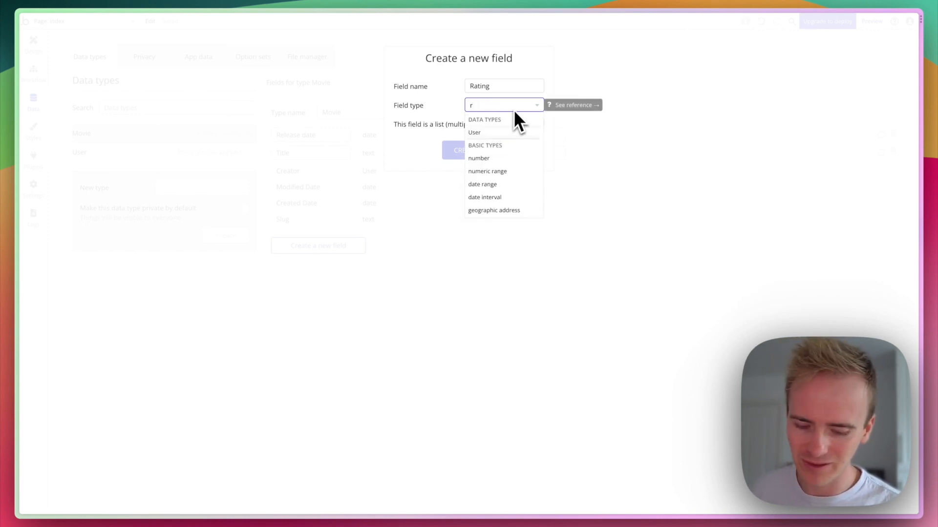
pyautogui.press('BackSpace')
pyautogui.write('num')
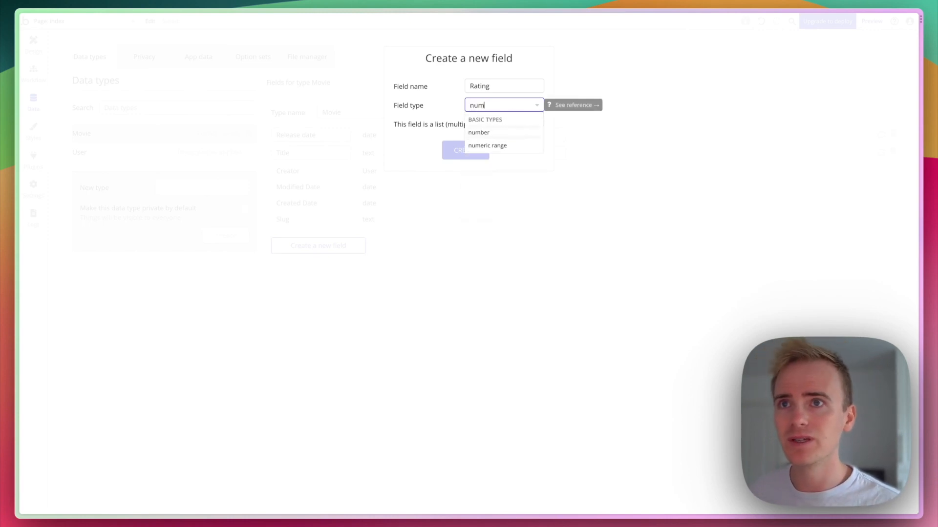
pyautogui.click(519, 132)
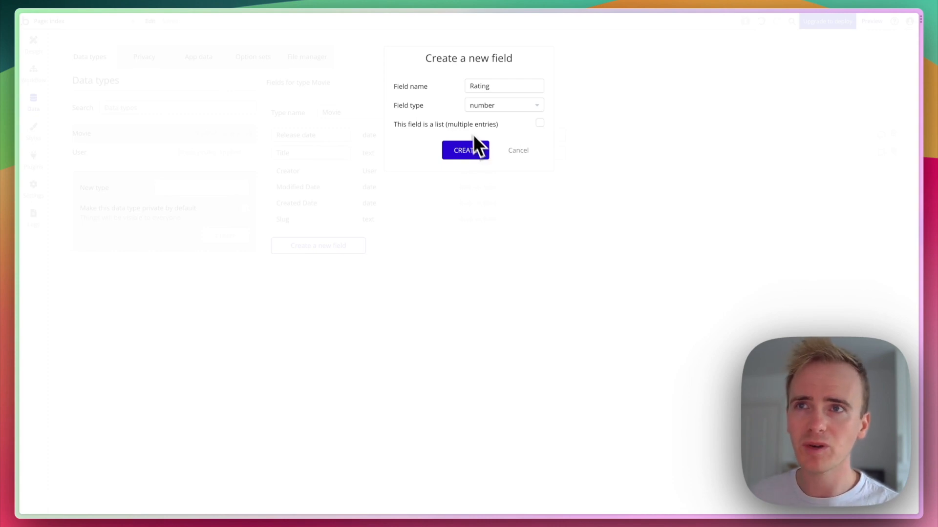
pyautogui.click(465, 152)
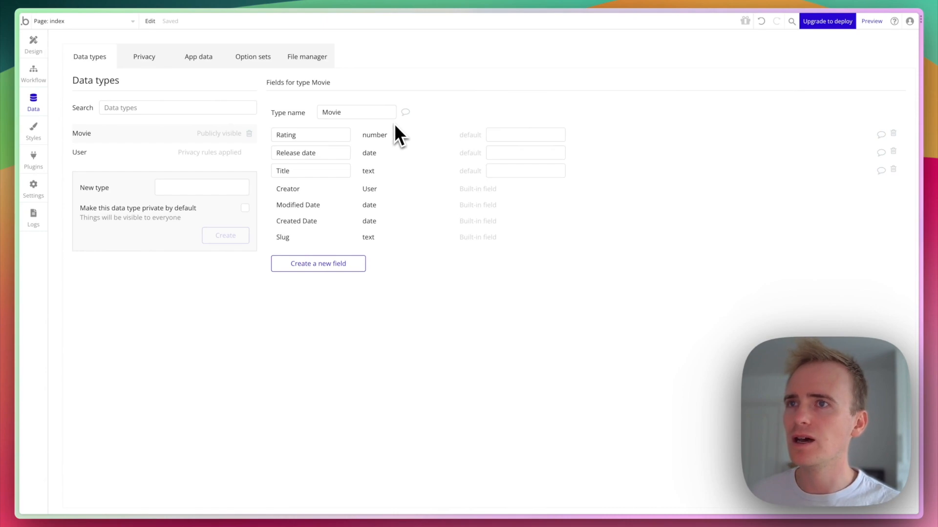
pyautogui.click(225, 185)
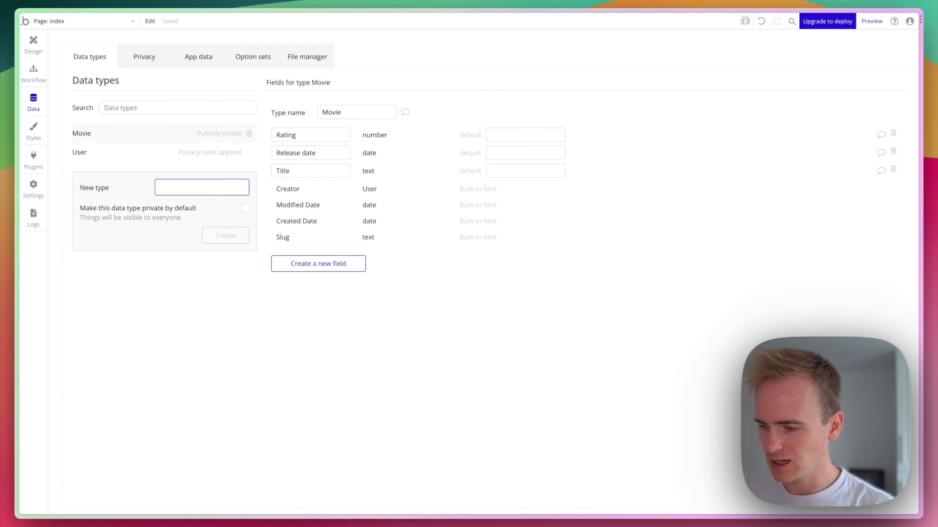
# Create a Person data type with a Name text field.
pyautogui.write('Person')
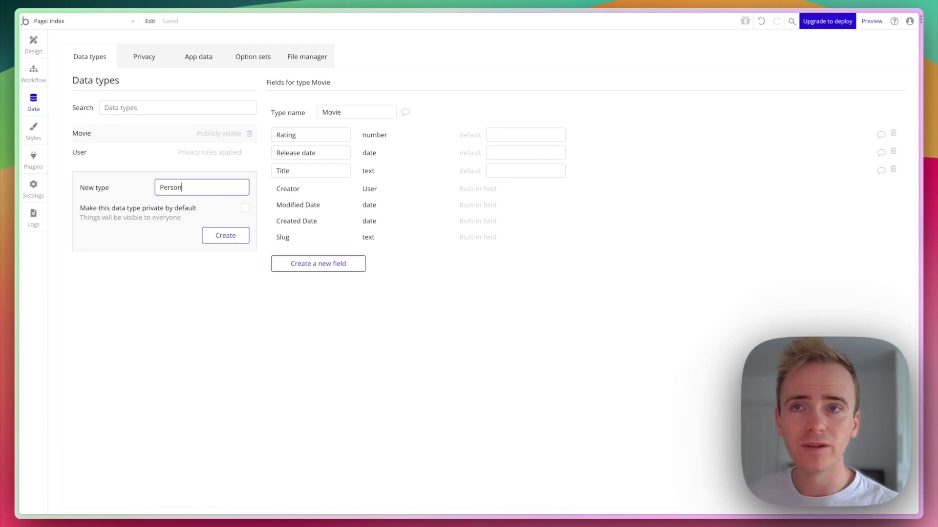
pyautogui.click(239, 237)
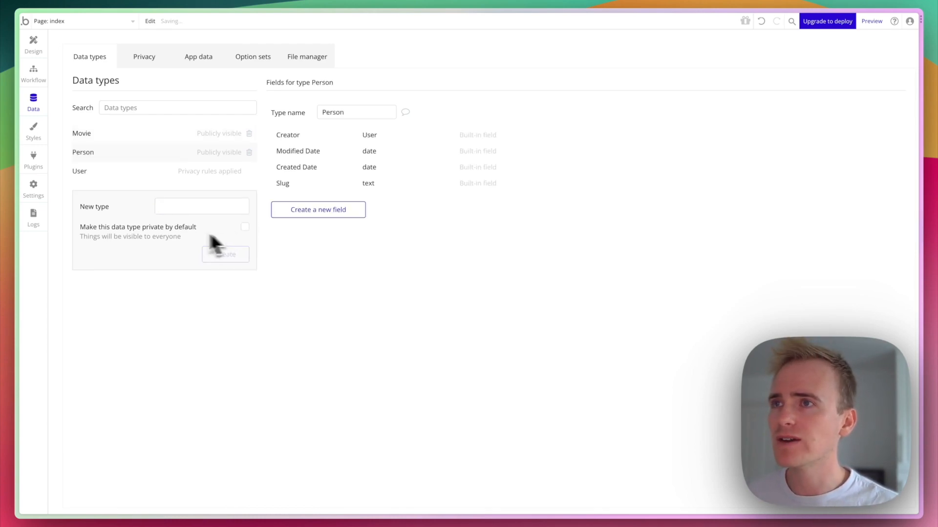
pyautogui.click(315, 210)
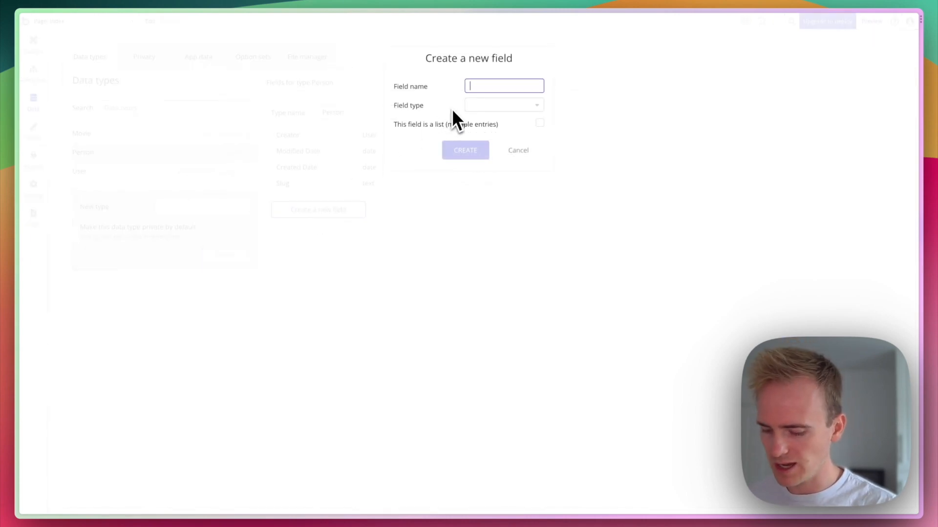
pyautogui.write('Name')
pyautogui.click(467, 107)
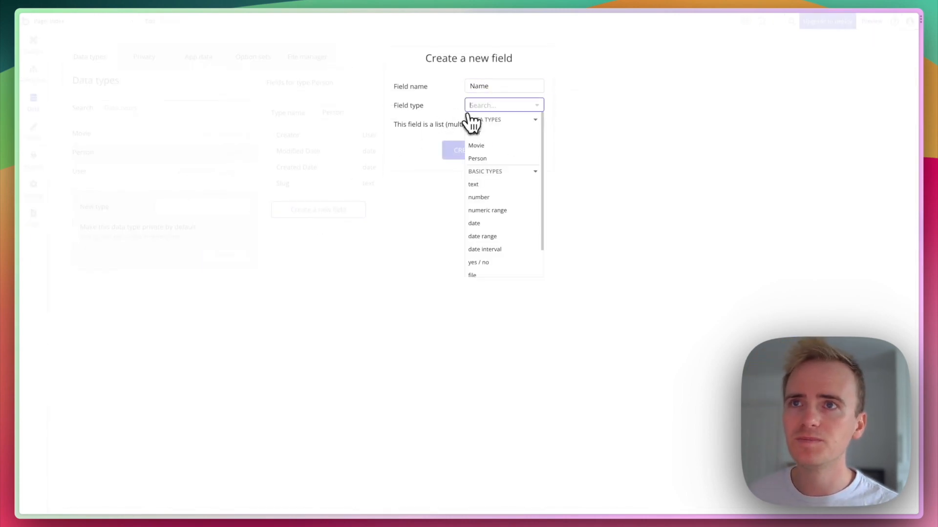
pyautogui.click(485, 185)
pyautogui.click(467, 151)
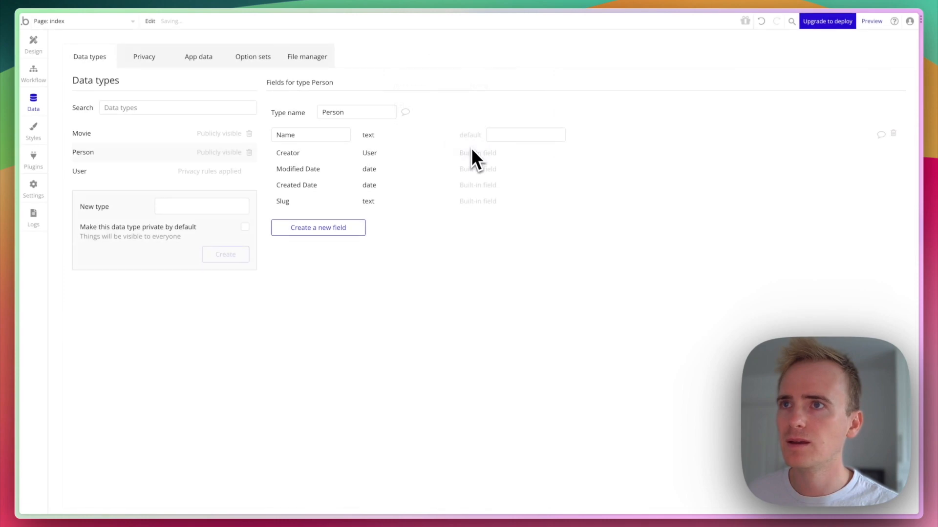
# Add a Director field of type Person to Movie, then return to page design.
pyautogui.click(151, 139)
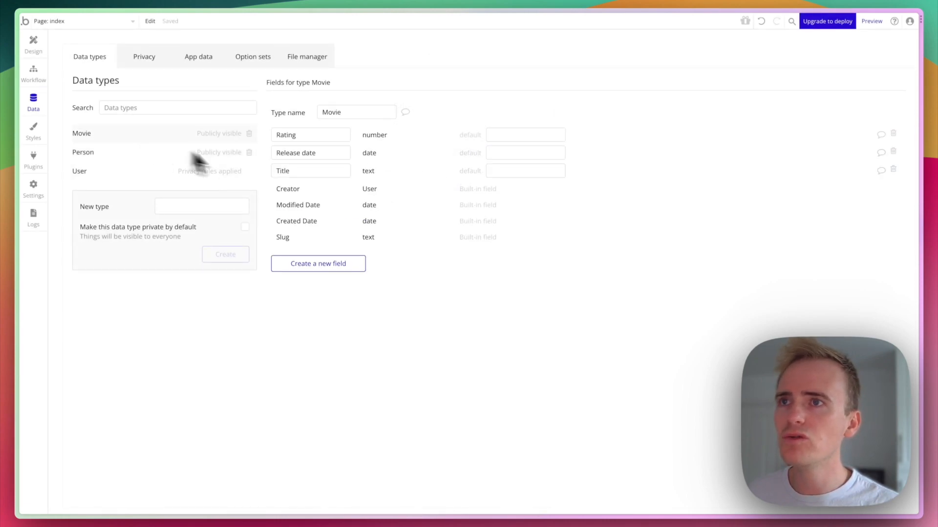
pyautogui.click(360, 263)
pyautogui.write('Directory')
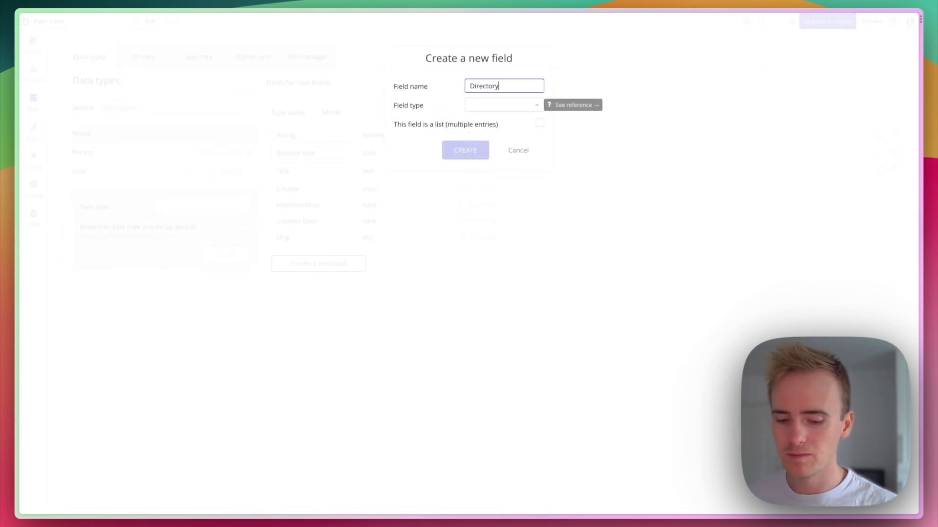
pyautogui.press('BackSpace')
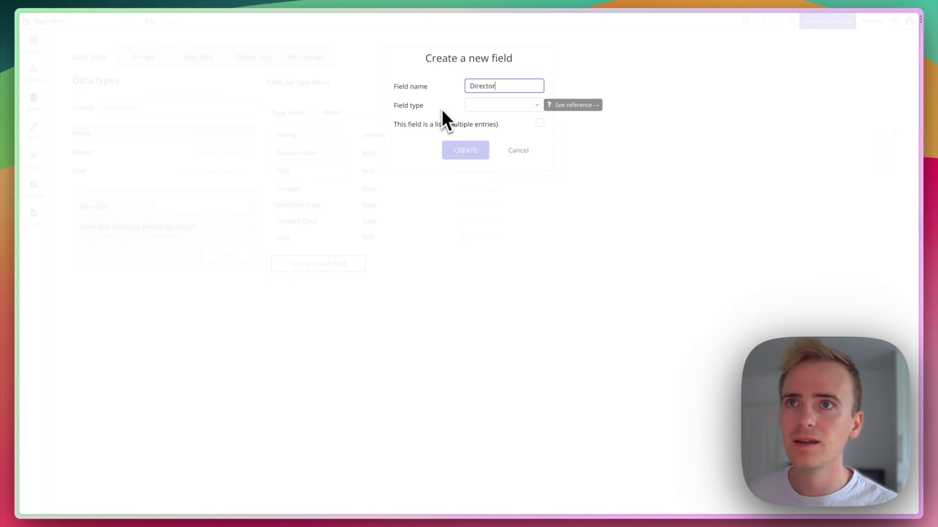
pyautogui.click(494, 107)
pyautogui.click(494, 158)
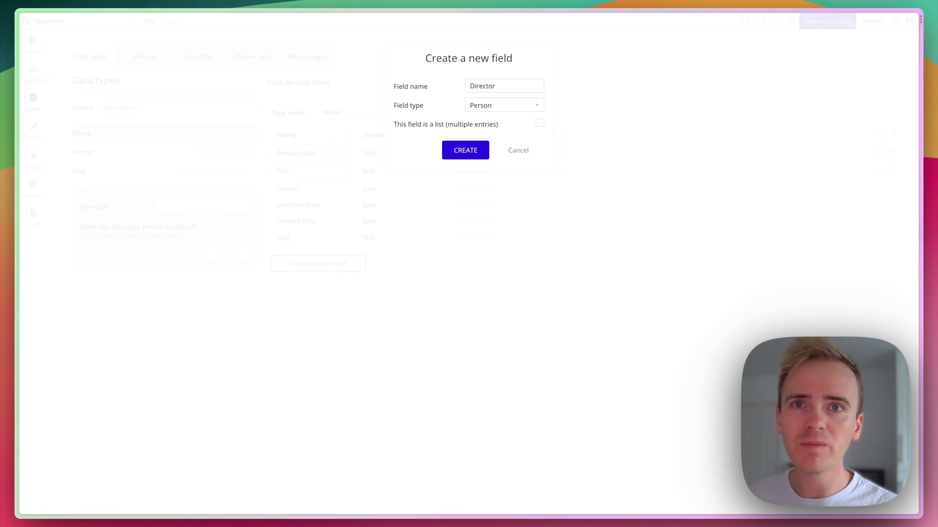
pyautogui.click(465, 157)
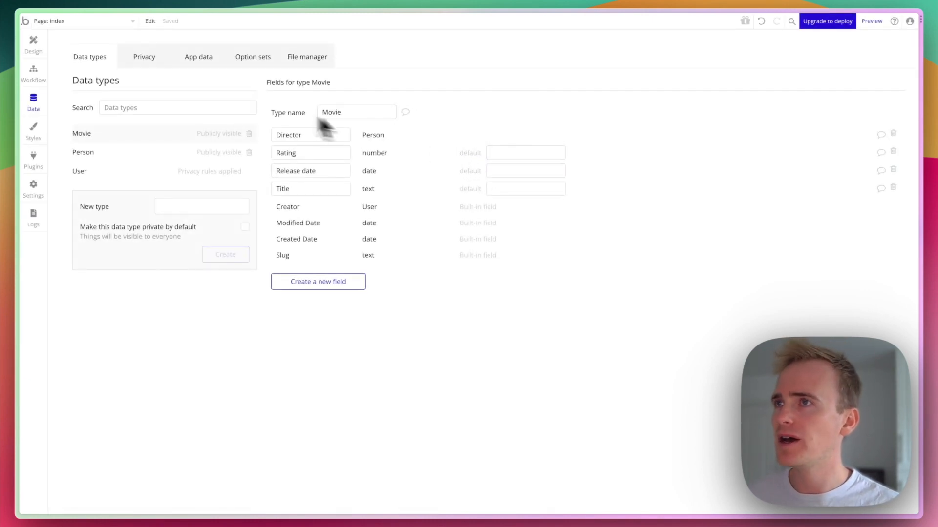
pyautogui.click(47, 52)
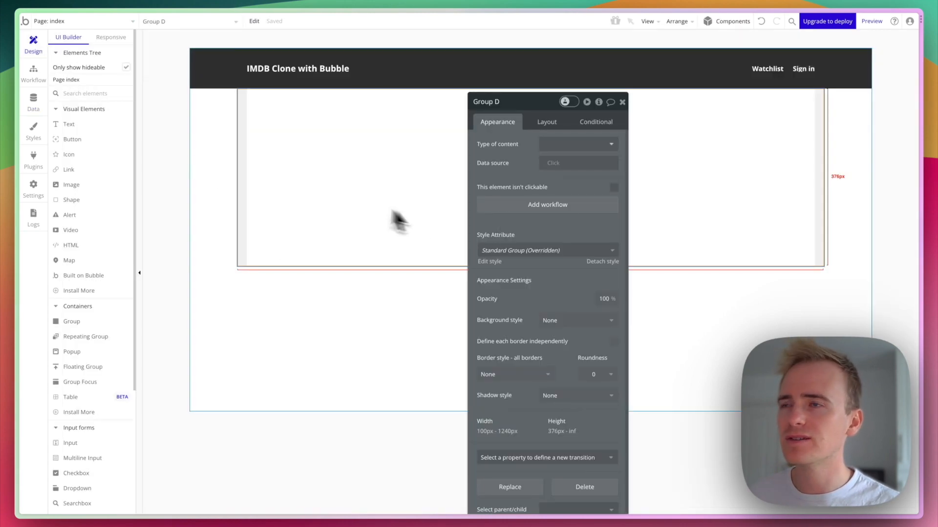
# Draw a repeating group of type Movie below the header, sourced from a search for Movies.
pyautogui.click(86, 336)
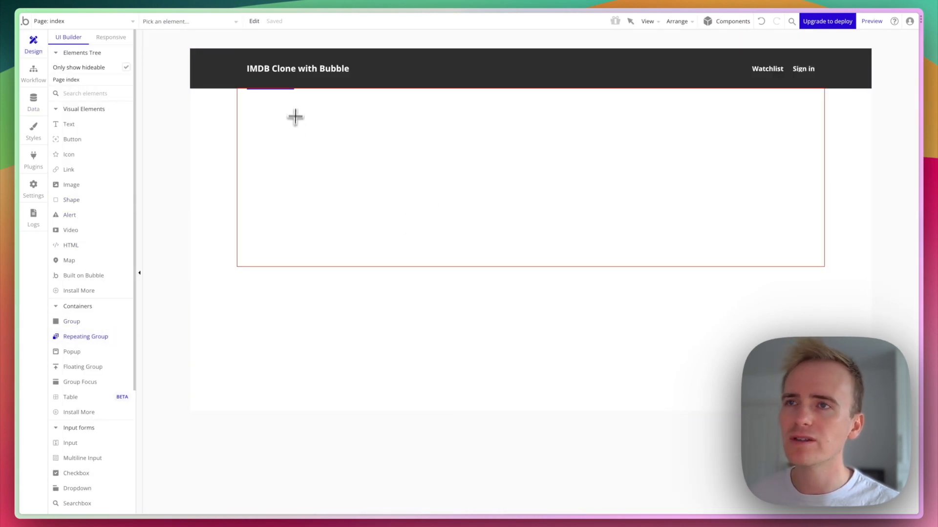
pyautogui.moveTo(295, 103); pyautogui.dragTo(588, 204)
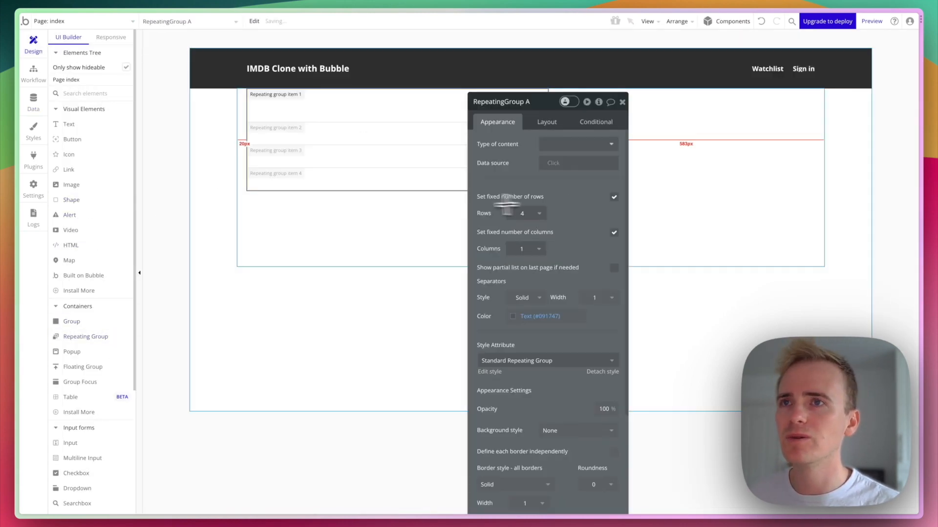
pyautogui.click(562, 145)
pyautogui.click(557, 197)
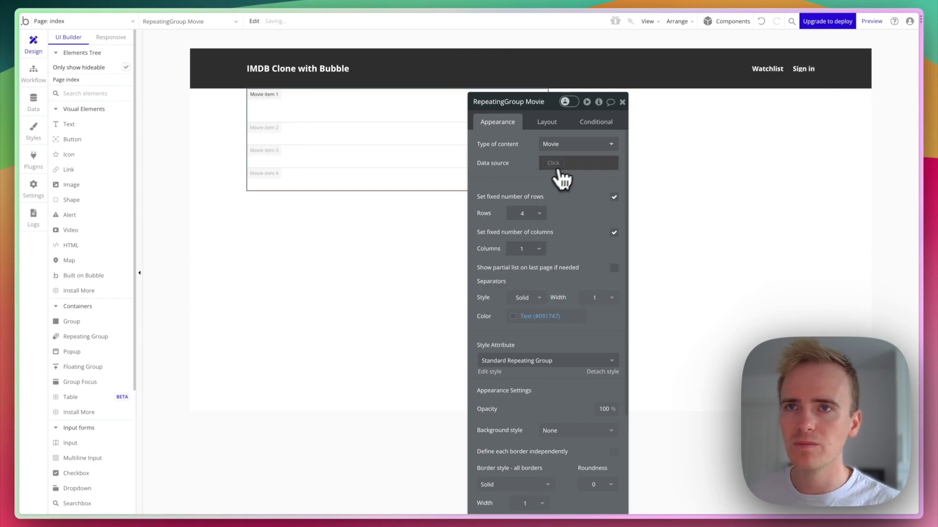
pyautogui.click(559, 164)
pyautogui.click(584, 224)
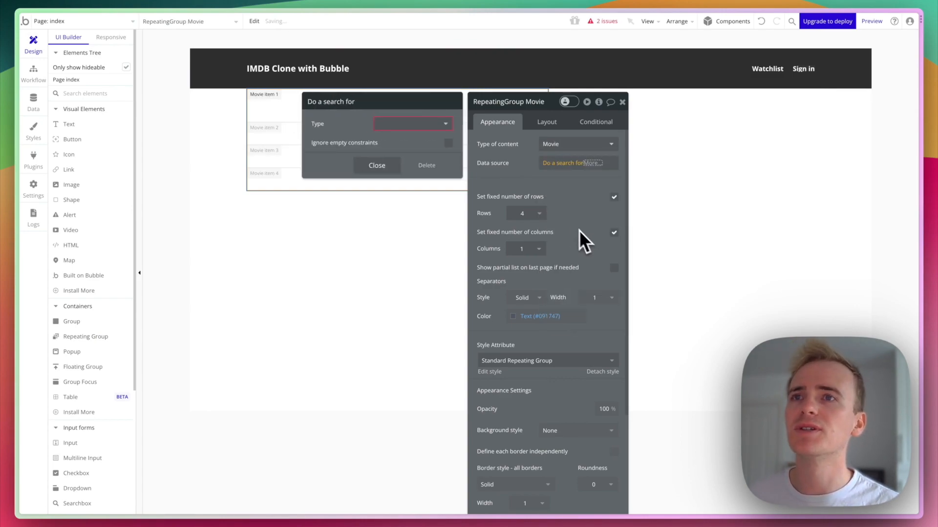
pyautogui.click(421, 125)
pyautogui.click(415, 164)
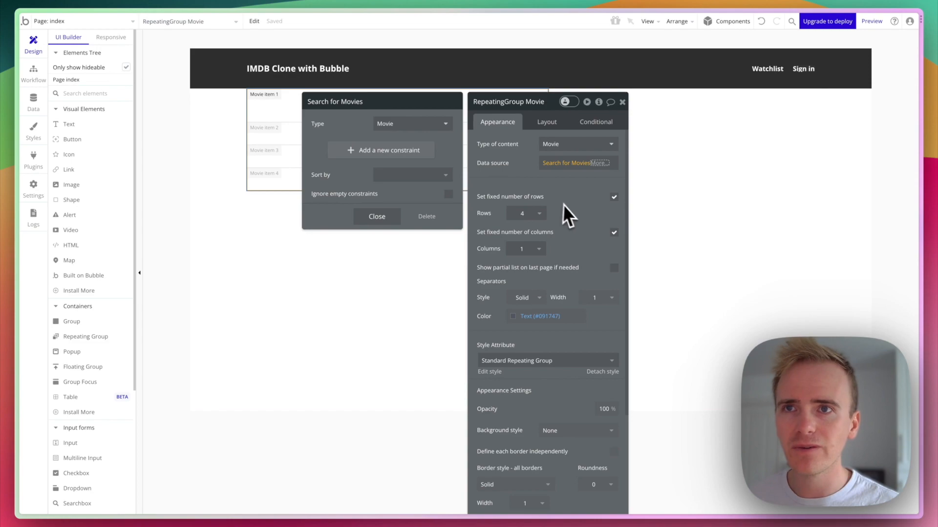
pyautogui.click(547, 123)
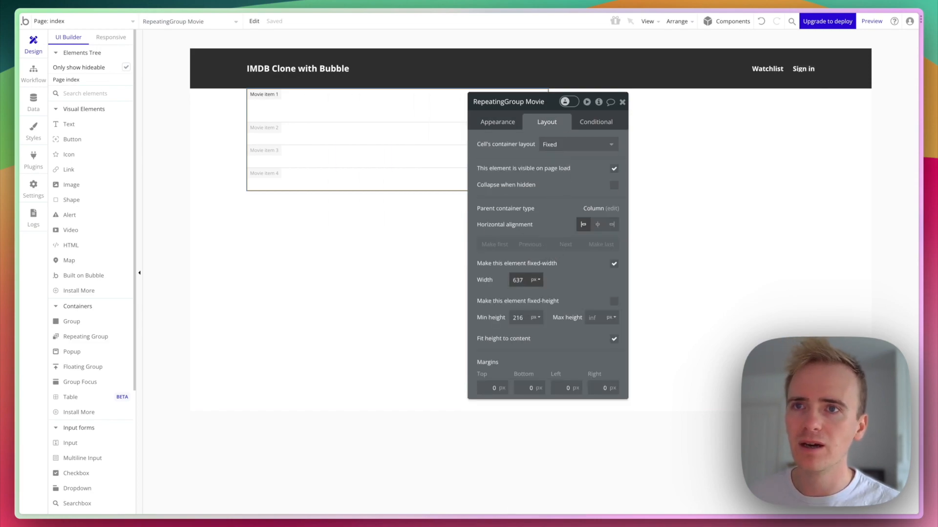
# Set the Movie repeating group's width to 100 percent.
pyautogui.click(519, 279)
pyautogui.write('100')
pyautogui.click(537, 282)
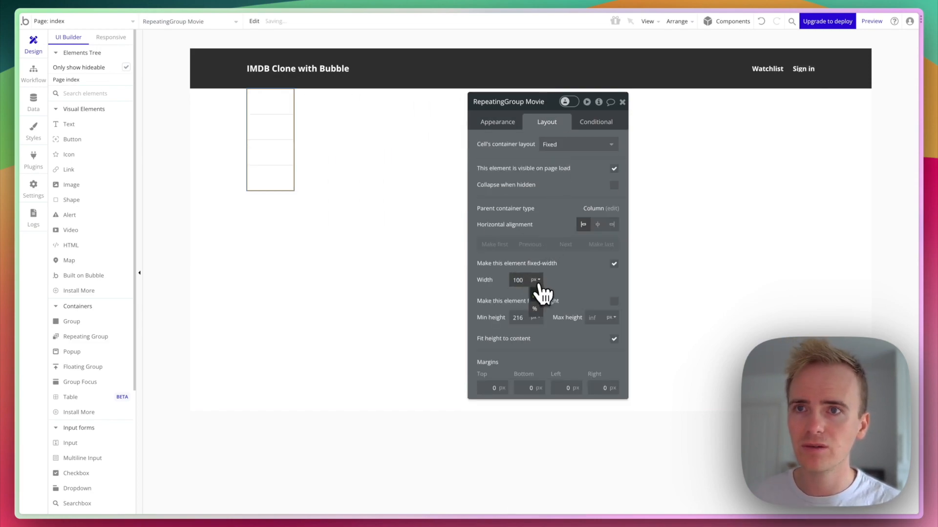
pyautogui.click(536, 311)
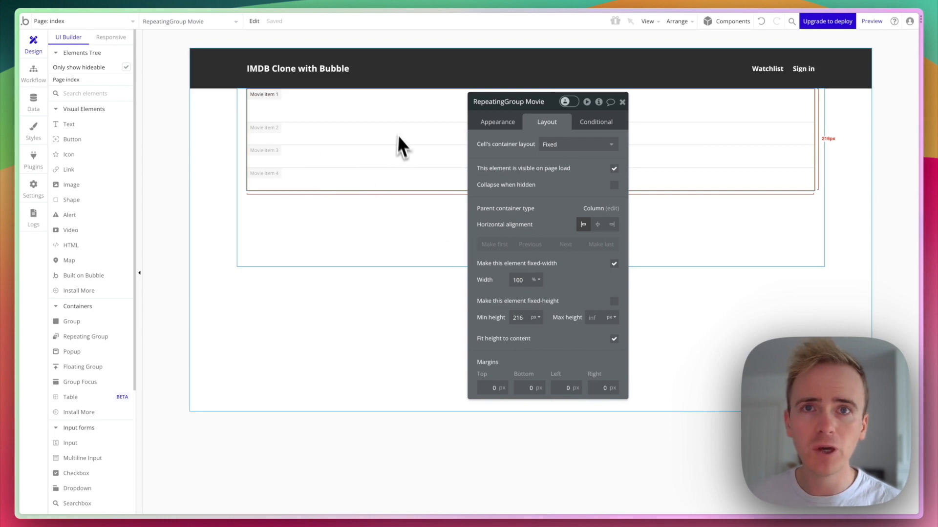
# Rename Group D to 'Inner Container'.
pyautogui.click(391, 200)
pyautogui.click(515, 104)
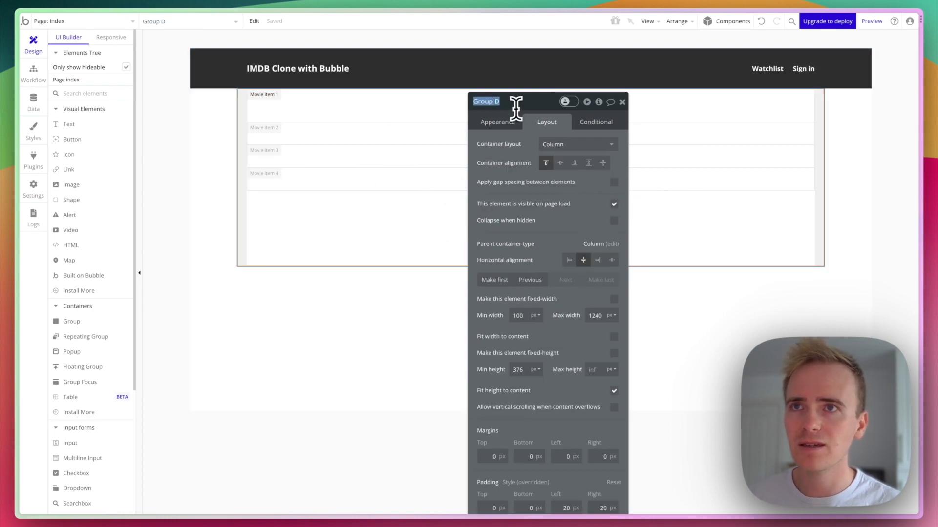
pyautogui.write('Inner Container')
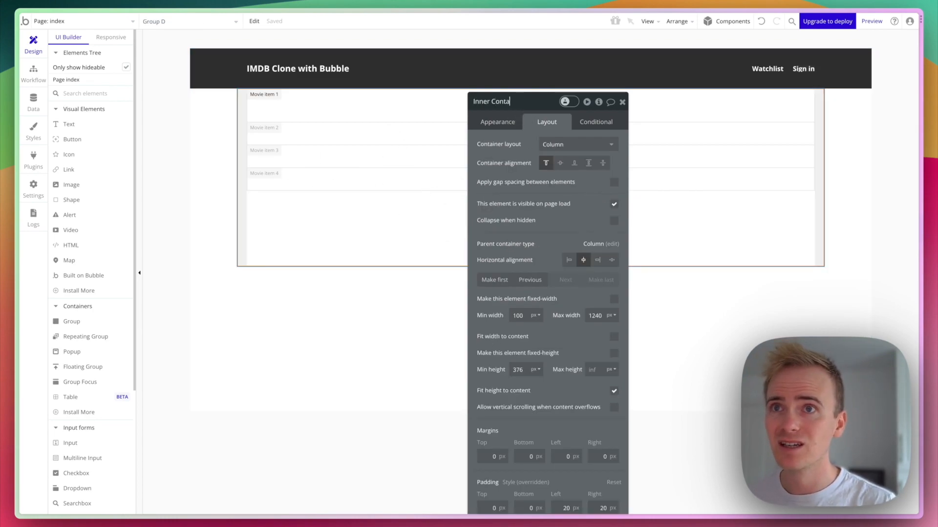
pyautogui.press('Return')
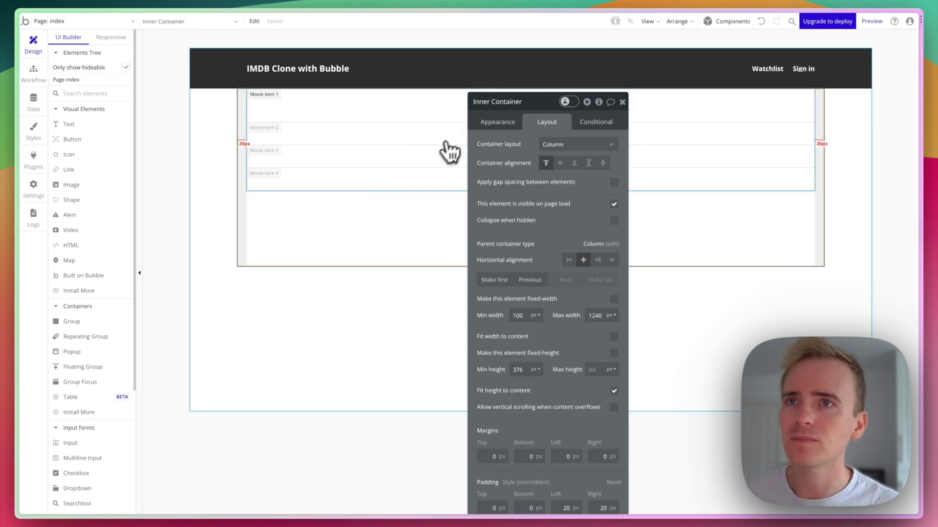
# Let the repeating group's rows follow the data and show movies in 2 columns.
pyautogui.click(442, 155)
pyautogui.click(504, 122)
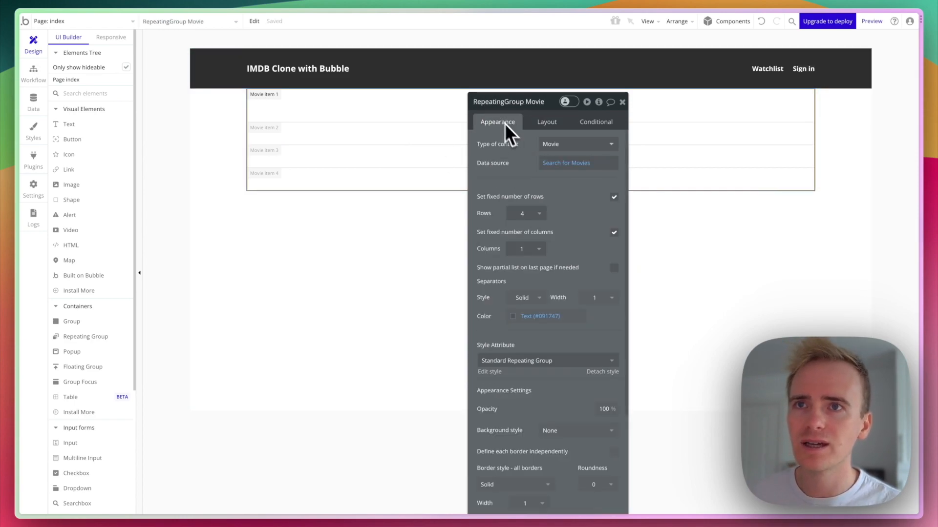
pyautogui.click(537, 213)
pyautogui.click(530, 283)
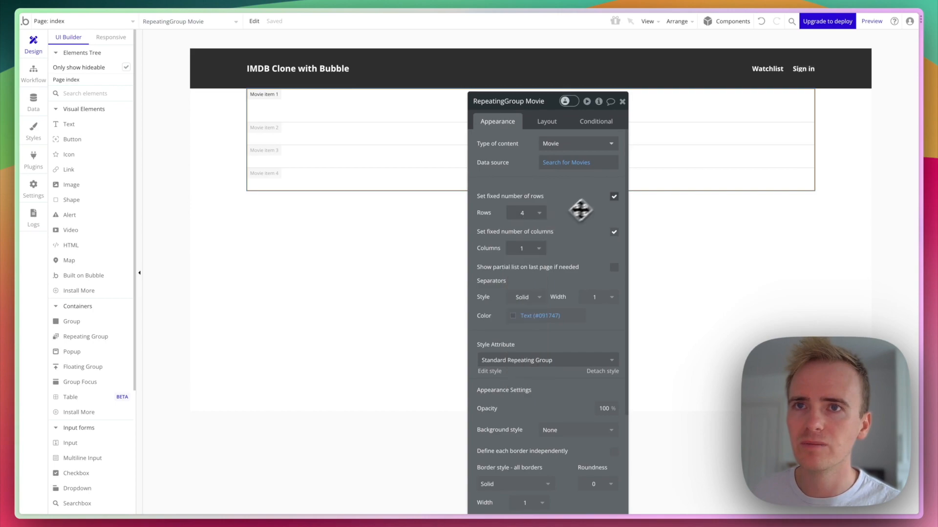
pyautogui.click(614, 197)
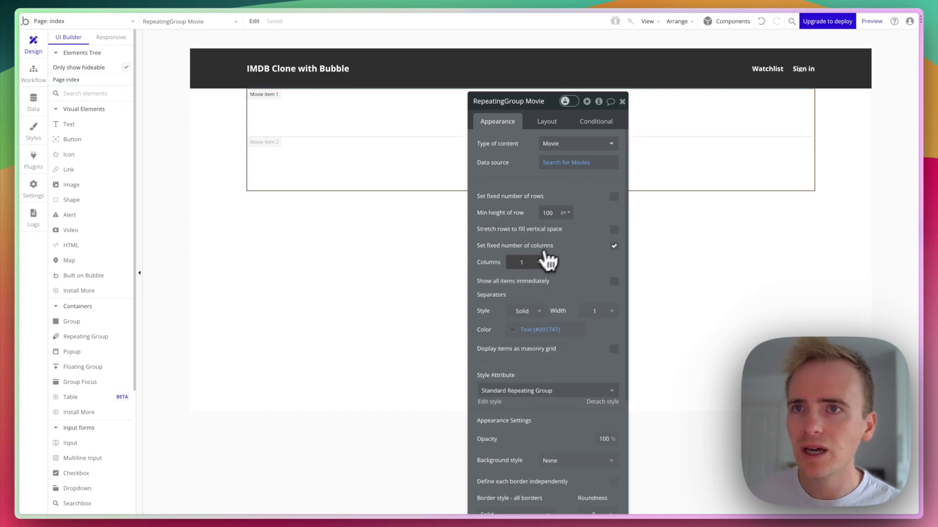
pyautogui.click(539, 263)
pyautogui.click(531, 306)
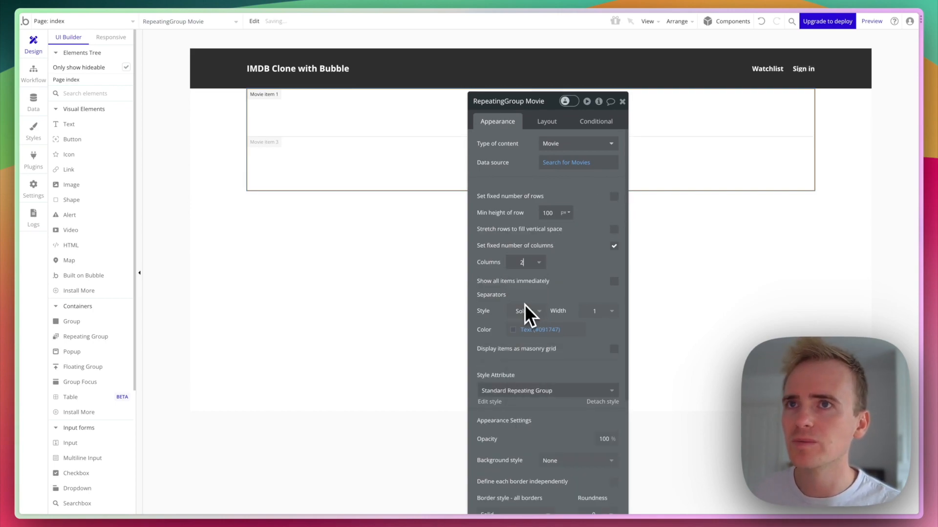
# Set the cells' container layout to Column and drop a new group into the first movie cell.
pyautogui.moveTo(497, 120); pyautogui.dragTo(701, 119)
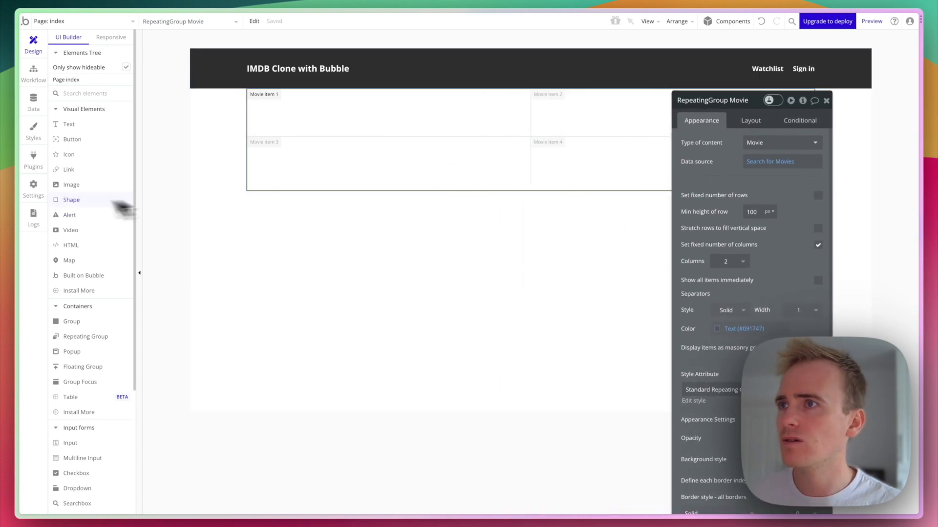
pyautogui.click(754, 124)
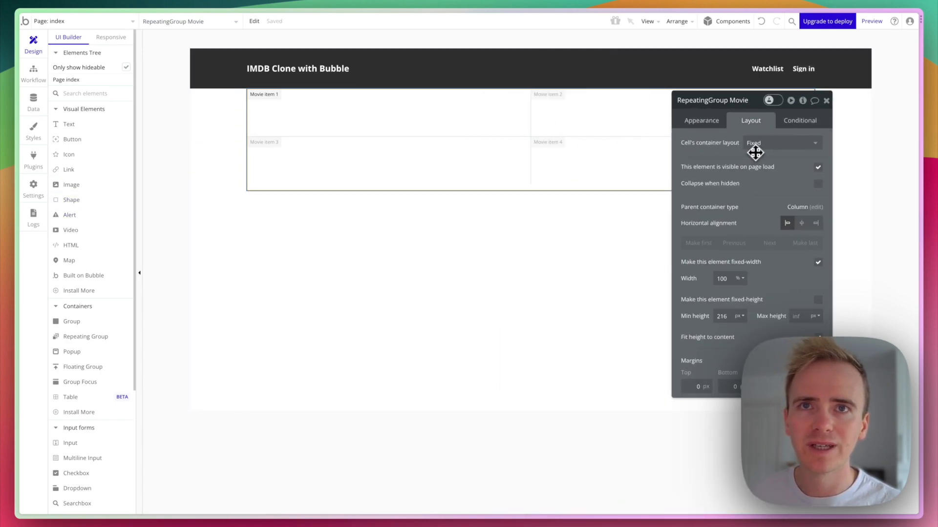
pyautogui.click(756, 145)
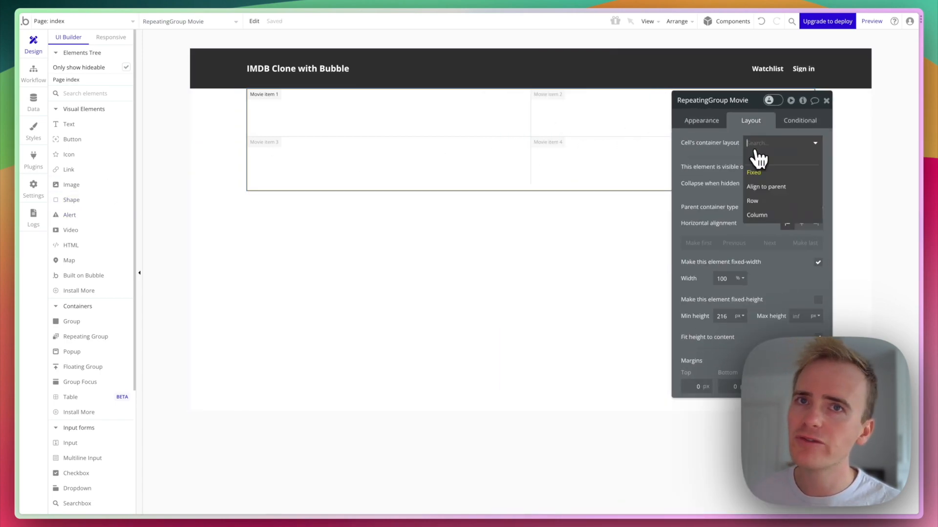
pyautogui.click(756, 215)
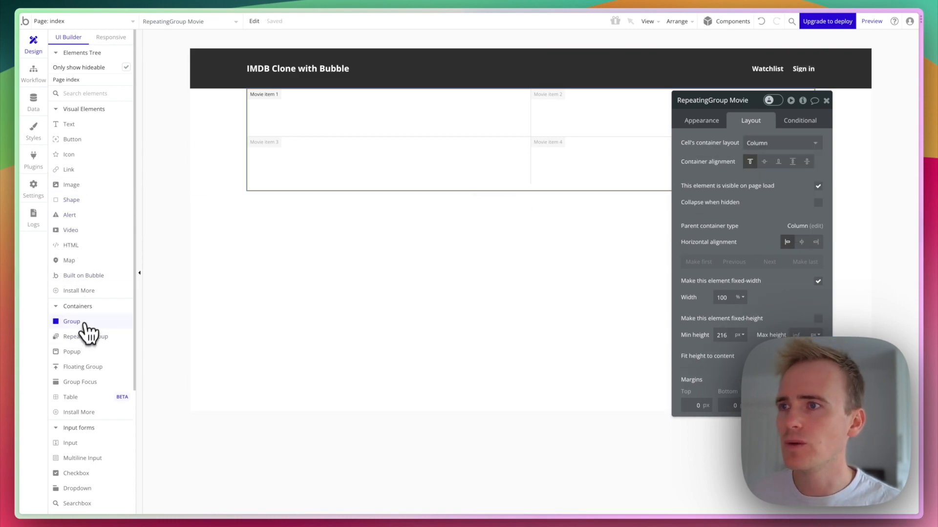
pyautogui.moveTo(88, 326)
pyautogui.mouseDown()
pyautogui.moveTo(262, 92)
pyautogui.moveTo(464, 129)
pyautogui.moveTo(445, 125)
pyautogui.mouseUp()
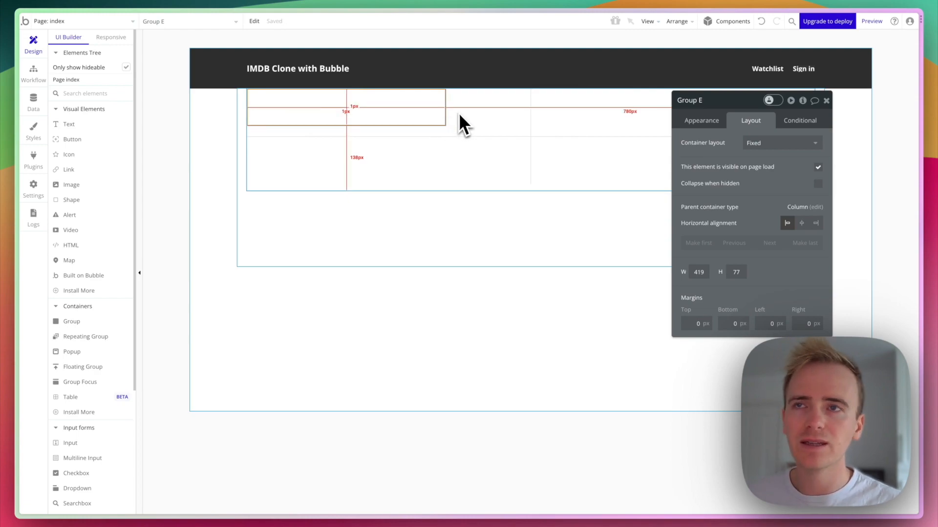
# Add a Poster field of type image to Movie, then return to page design.
pyautogui.click(46, 112)
pyautogui.click(344, 284)
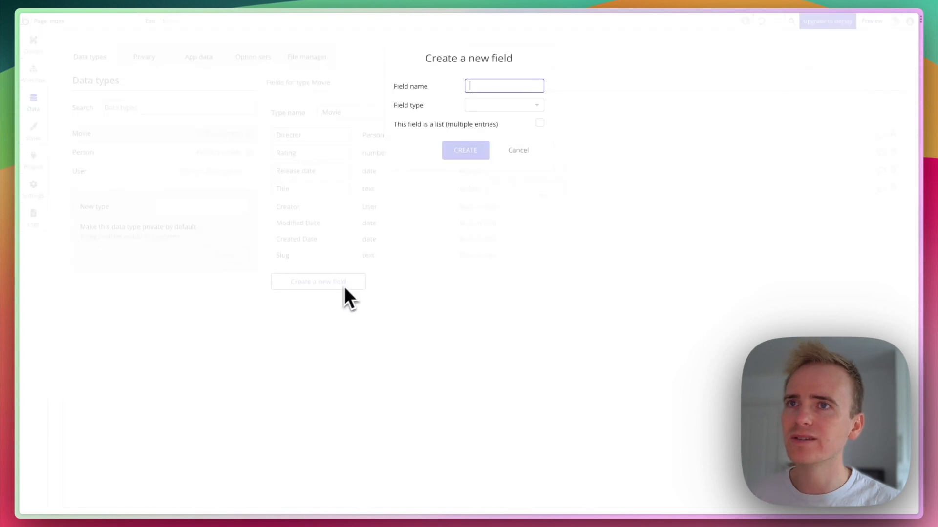
pyautogui.write('Poster')
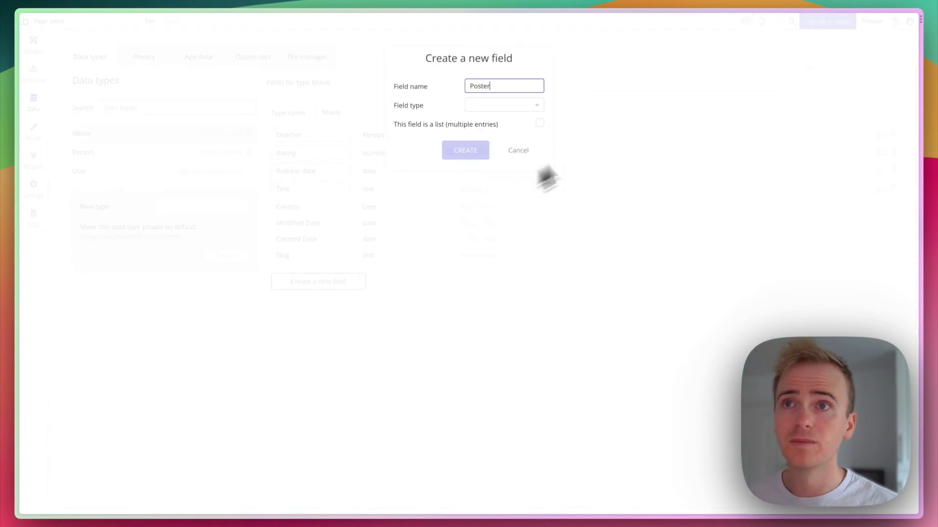
pyautogui.click(506, 106)
pyautogui.write('im')
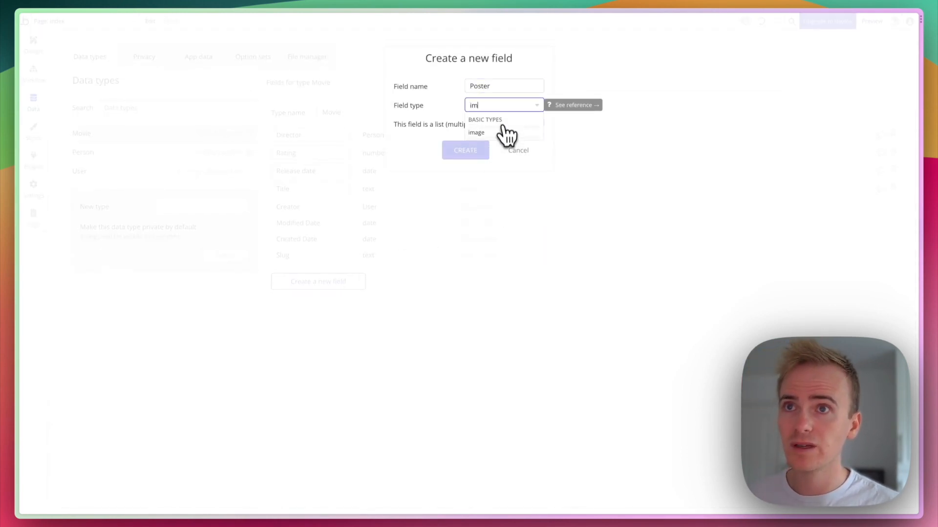
pyautogui.click(503, 132)
pyautogui.click(466, 152)
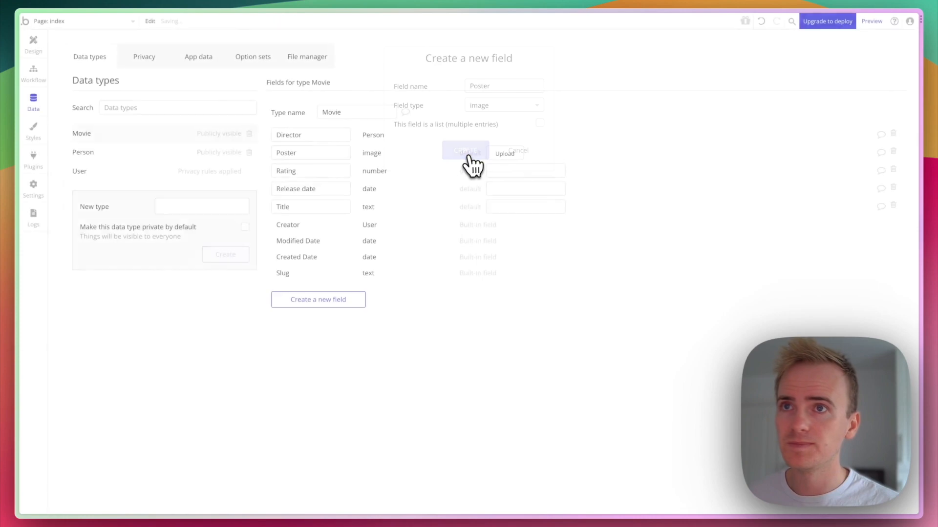
pyautogui.click(33, 44)
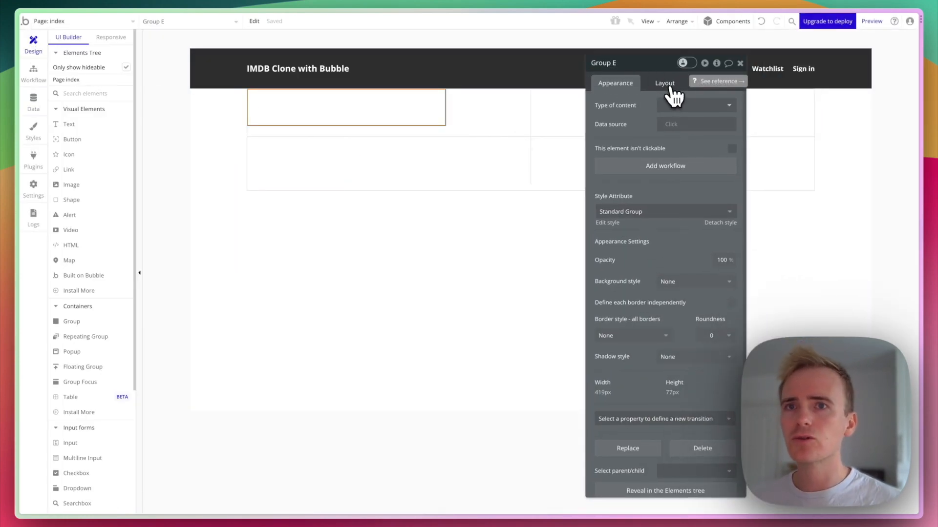
# Set Group E to a Row container layout at 100% width.
pyautogui.scroll(-1, 668, 433)
pyautogui.click(665, 469)
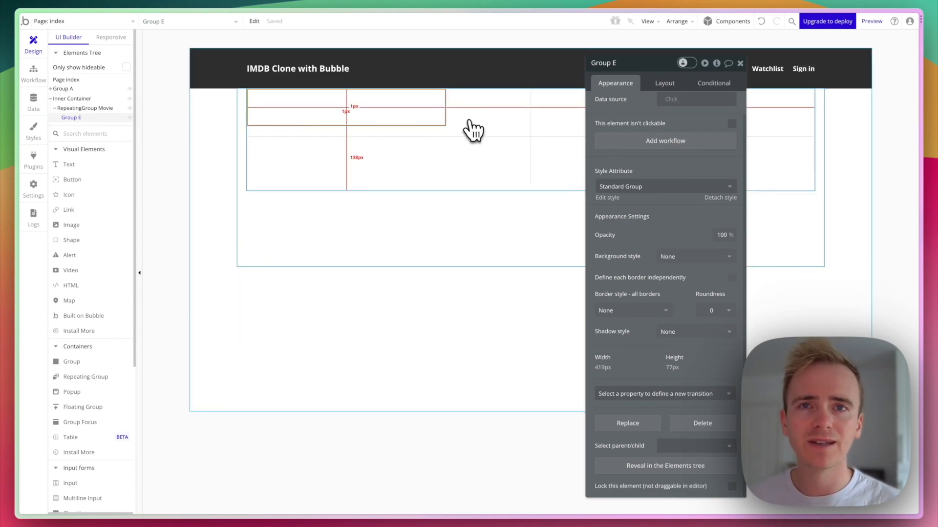
pyautogui.click(508, 130)
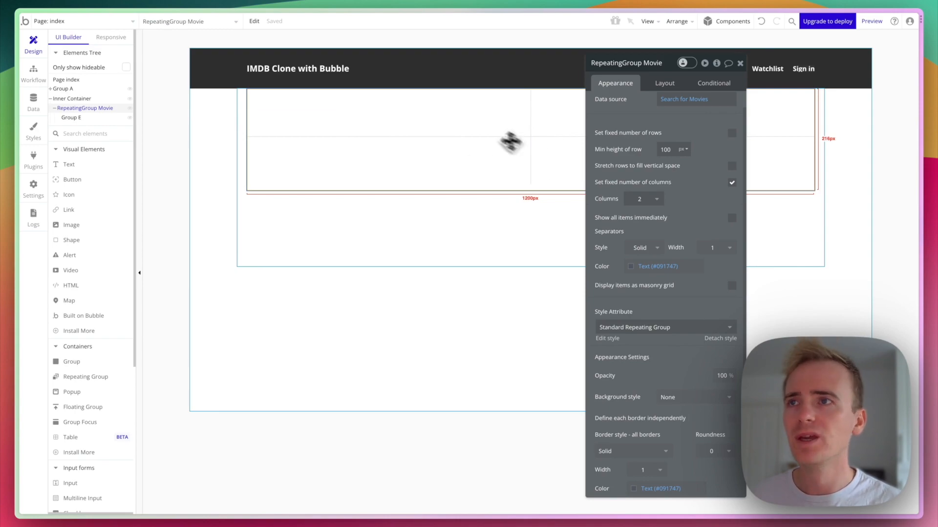
pyautogui.click(352, 115)
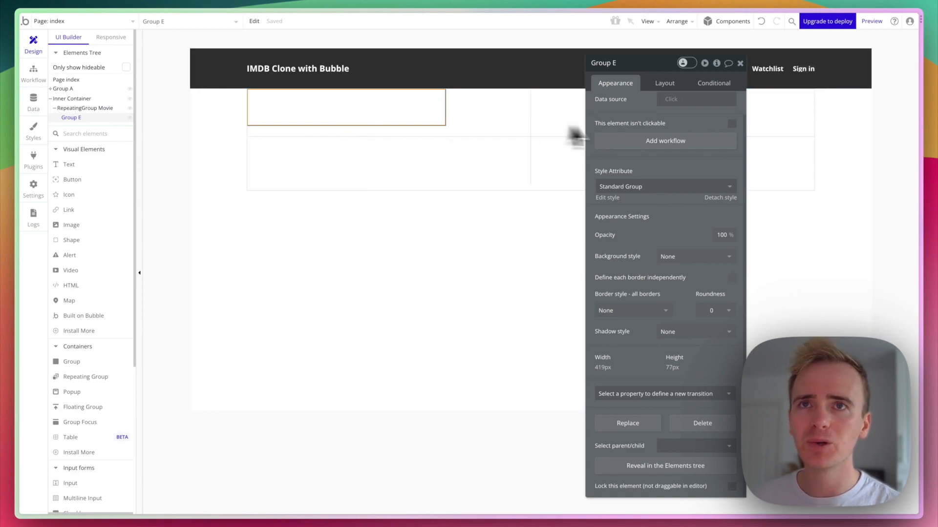
pyautogui.click(678, 86)
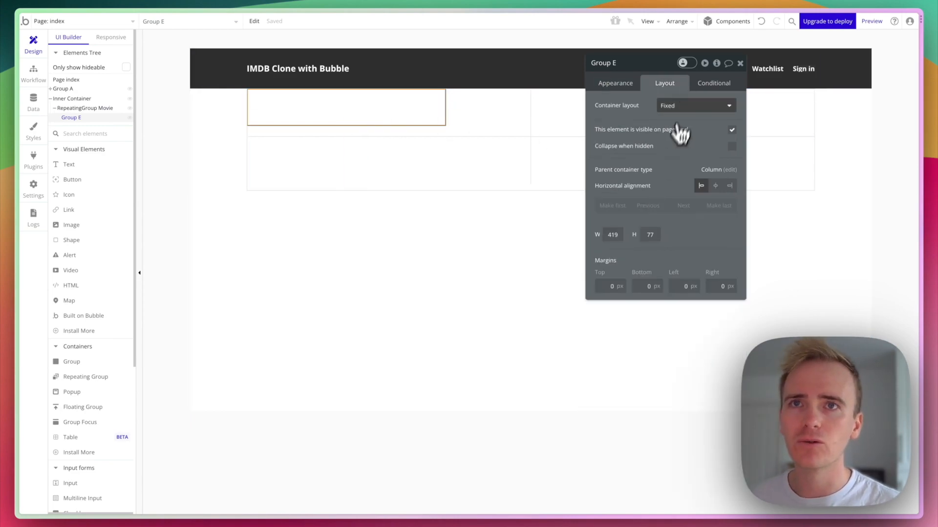
pyautogui.click(681, 106)
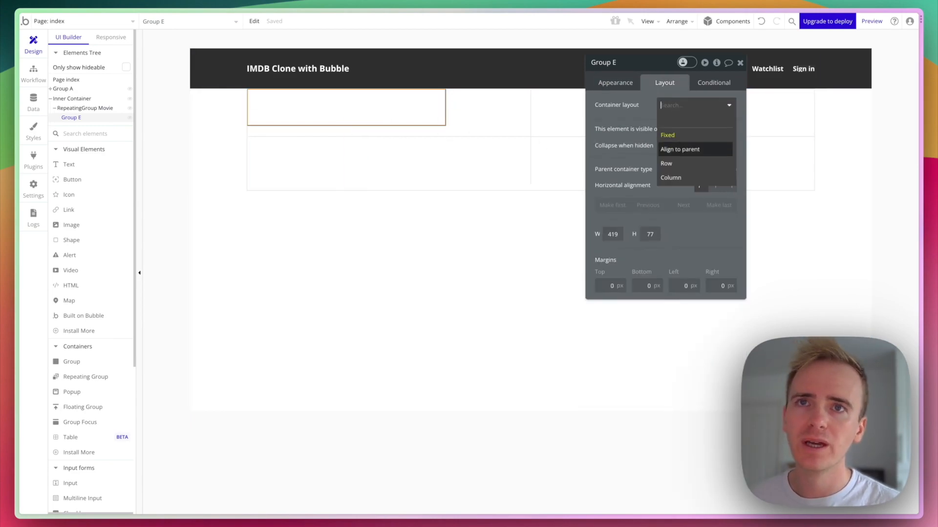
pyautogui.click(686, 166)
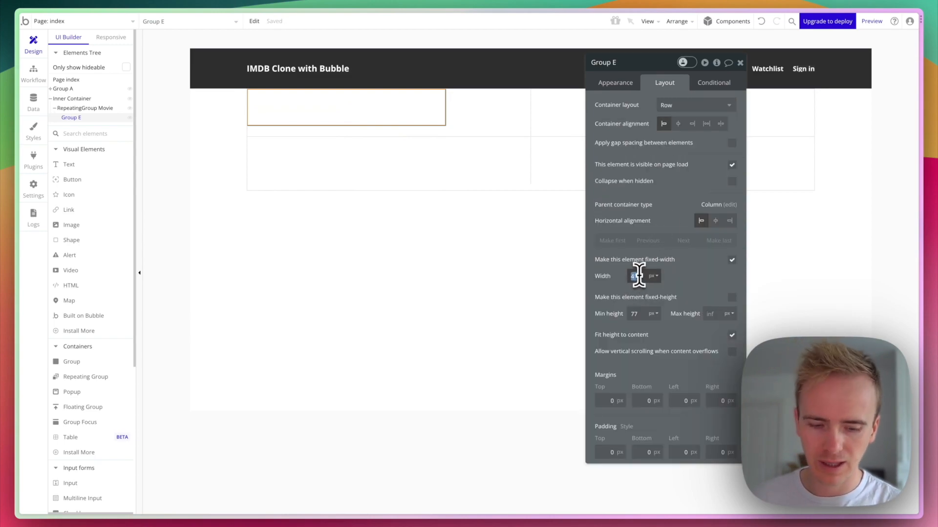
pyautogui.write('100')
pyautogui.click(653, 277)
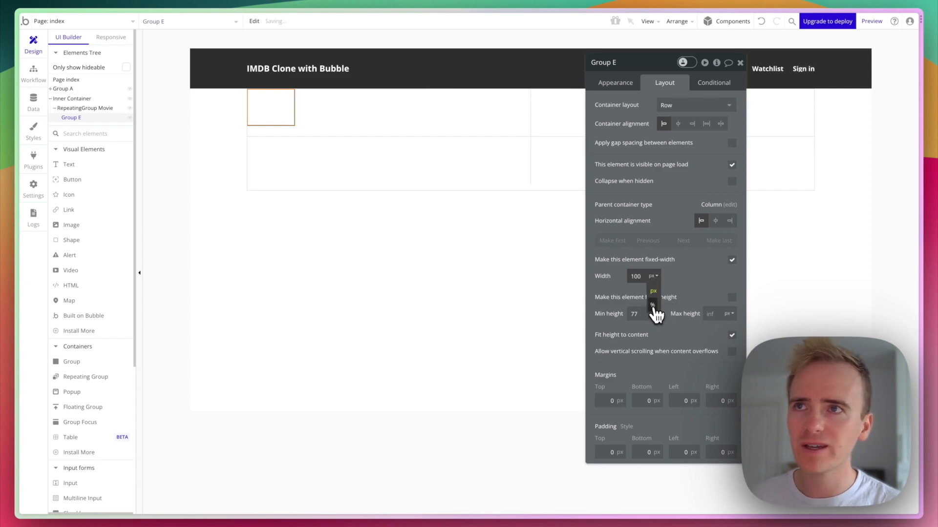
pyautogui.click(652, 305)
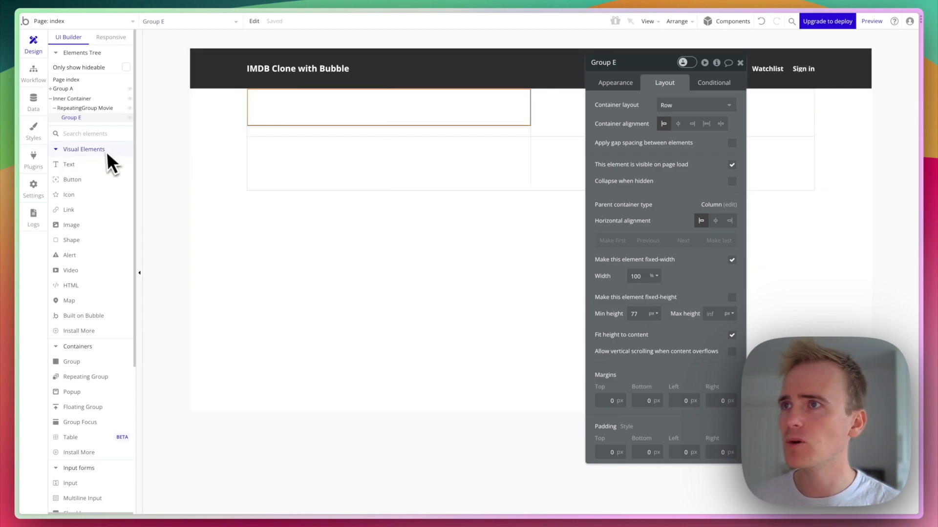
# Search the element palette for 'image' and pick the Image element.
pyautogui.click(95, 137)
pyautogui.write('image')
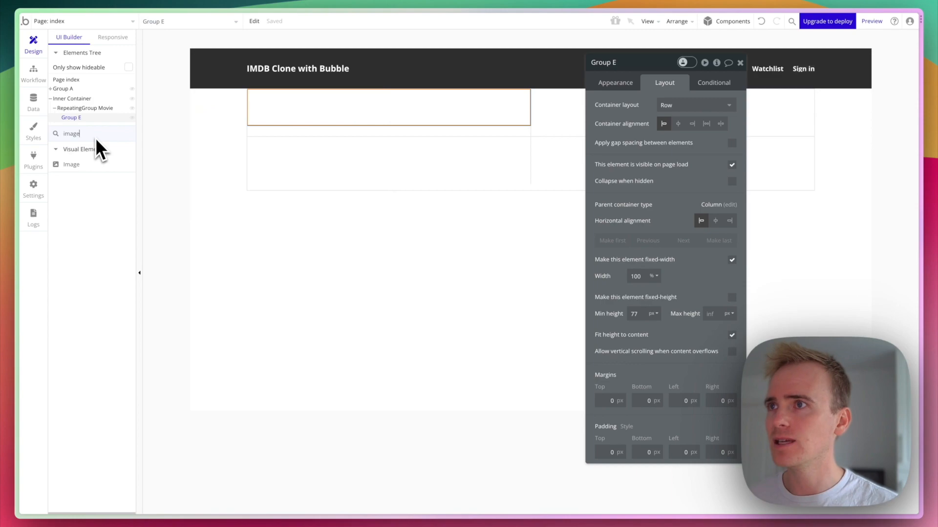
pyautogui.click(112, 166)
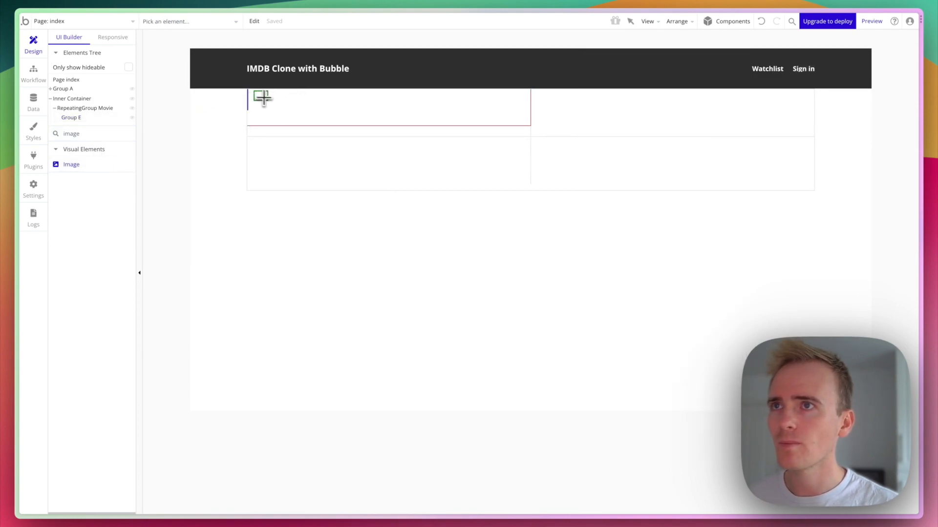
# Draw Image A inside Group E and set its width to 220 px.
pyautogui.moveTo(253, 92); pyautogui.dragTo(300, 118)
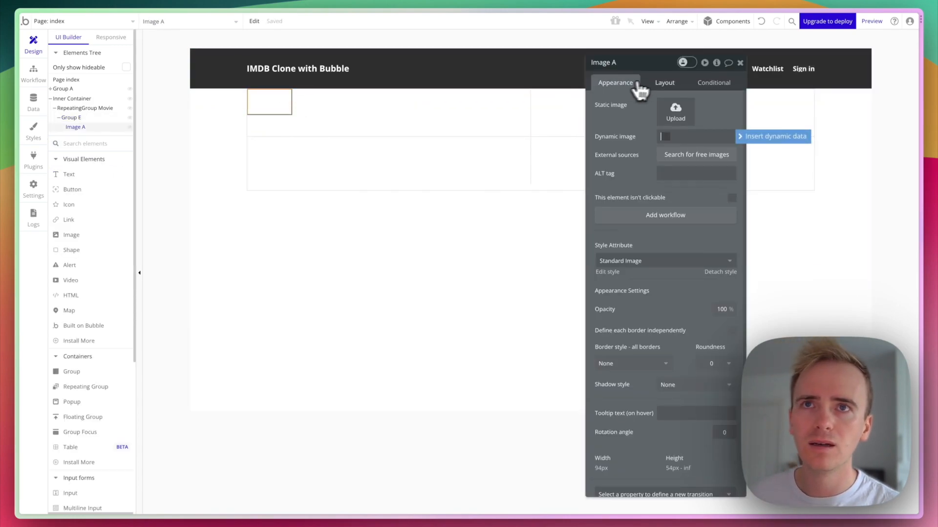
pyautogui.click(657, 83)
pyautogui.doubleClick(634, 211)
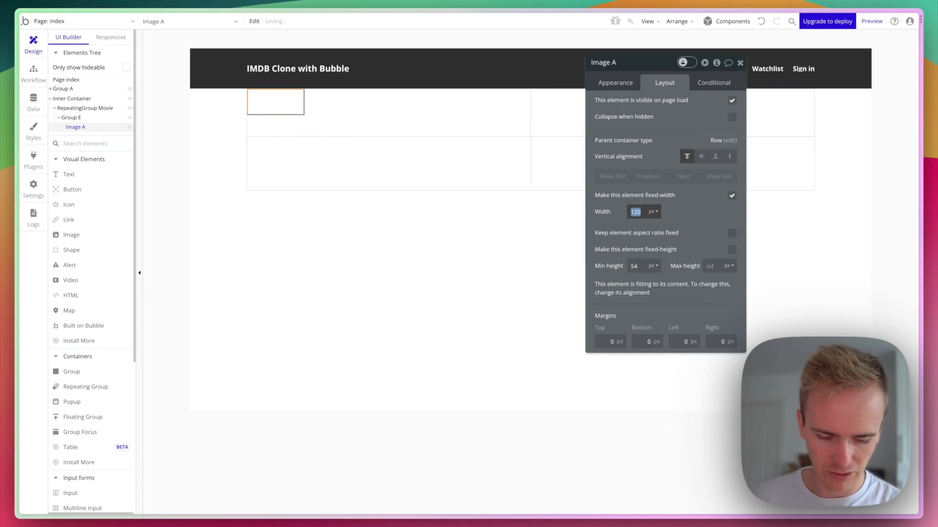
pyautogui.write('220')
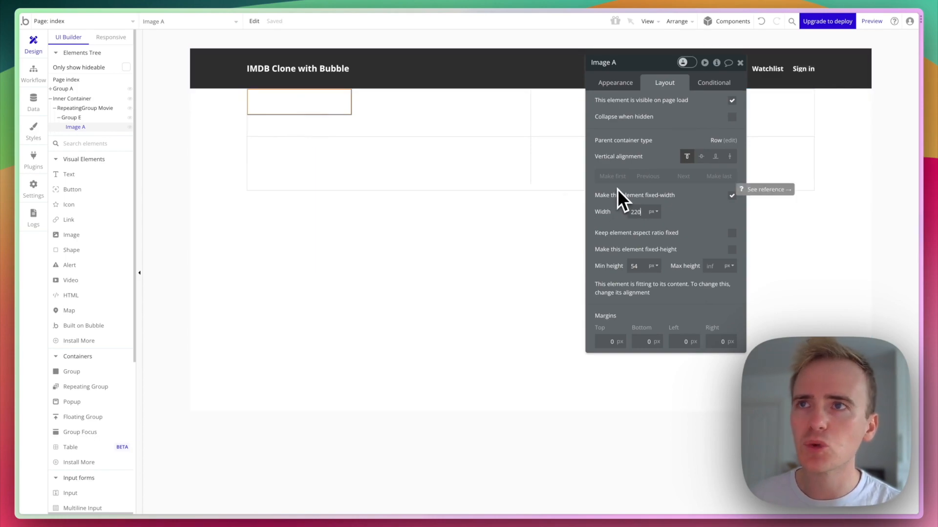
# Give Image A a corner roundness of 8 and start setting a dynamic image source.
pyautogui.click(633, 85)
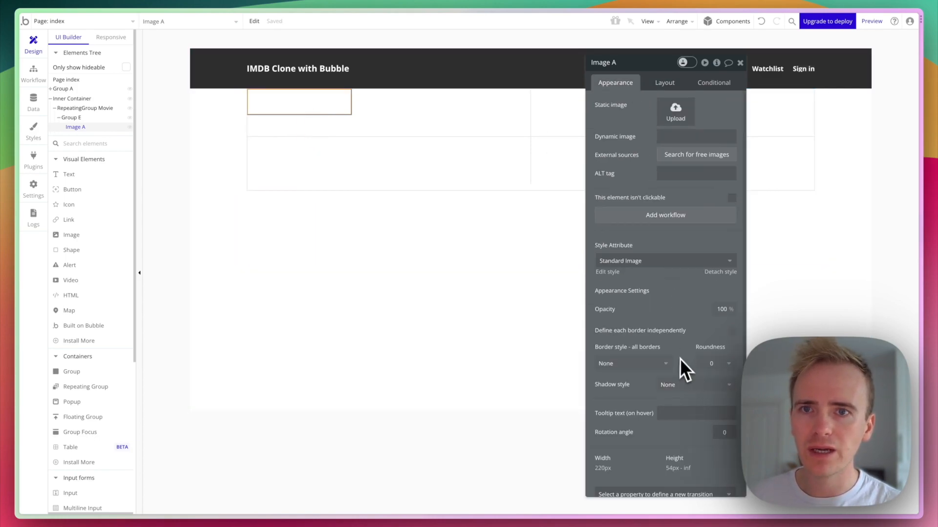
pyautogui.click(712, 364)
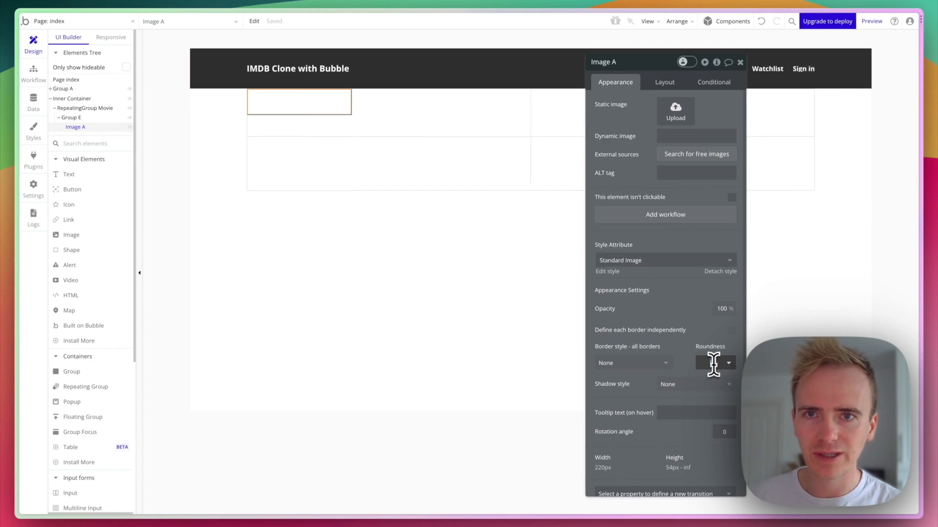
pyautogui.press('Return')
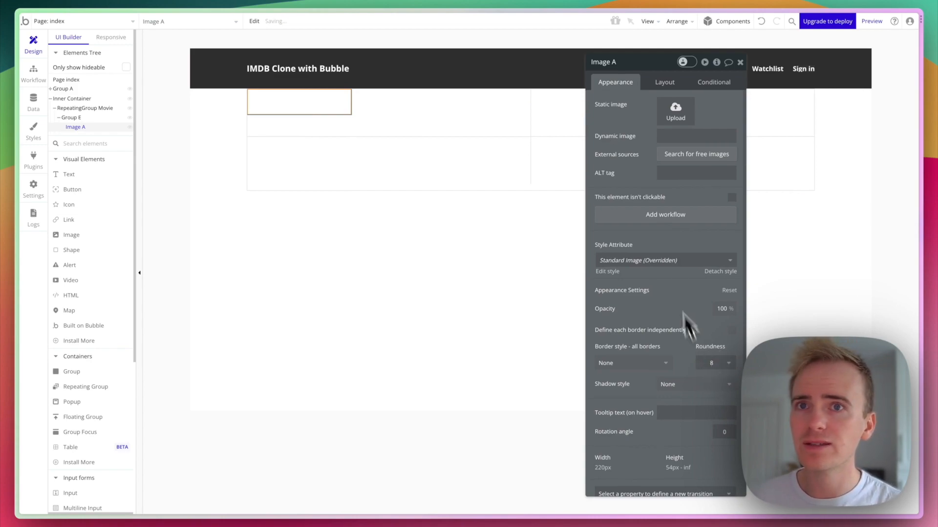
pyautogui.scroll(-1, 671, 390)
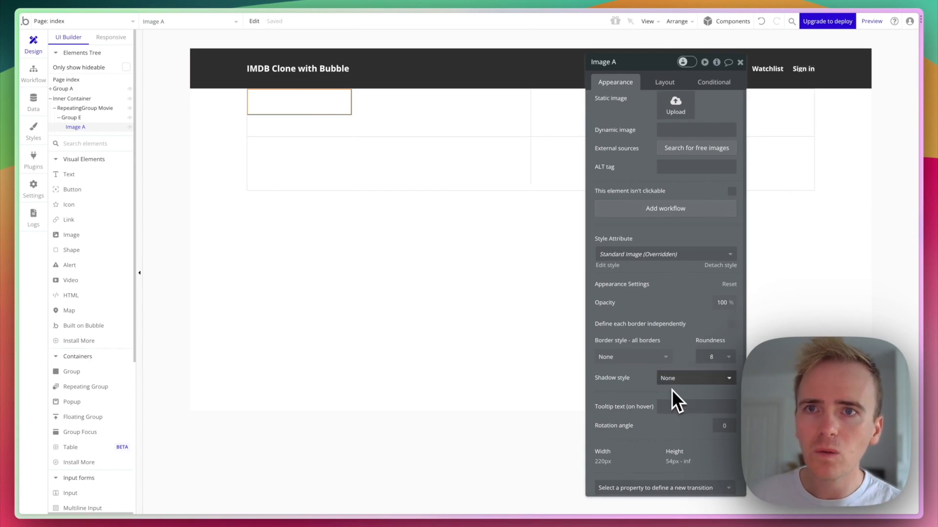
pyautogui.scroll(-1, 662, 362)
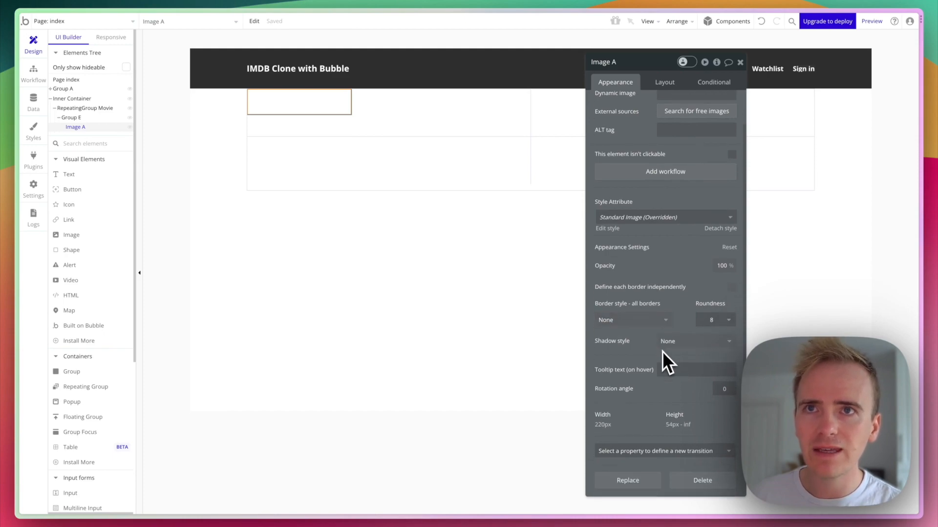
pyautogui.scroll(2, 662, 349)
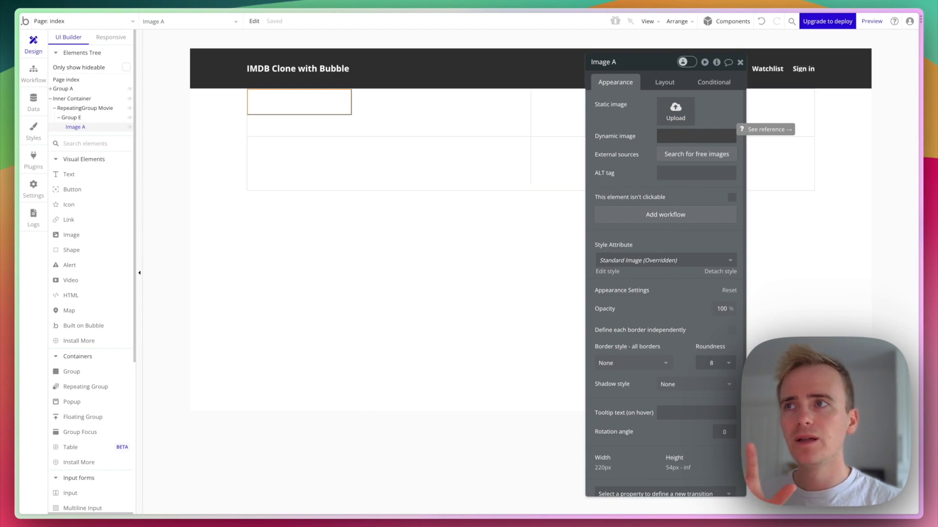
pyautogui.click(672, 136)
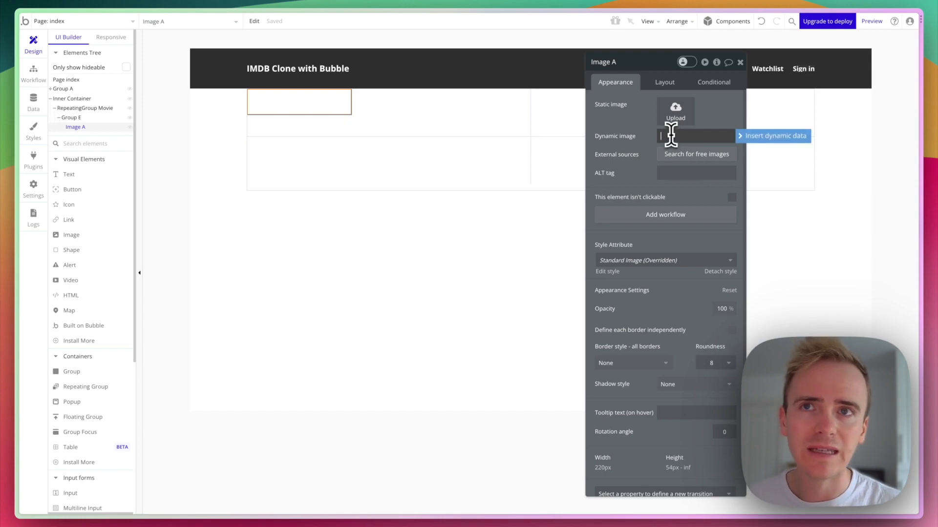
pyautogui.click(423, 104)
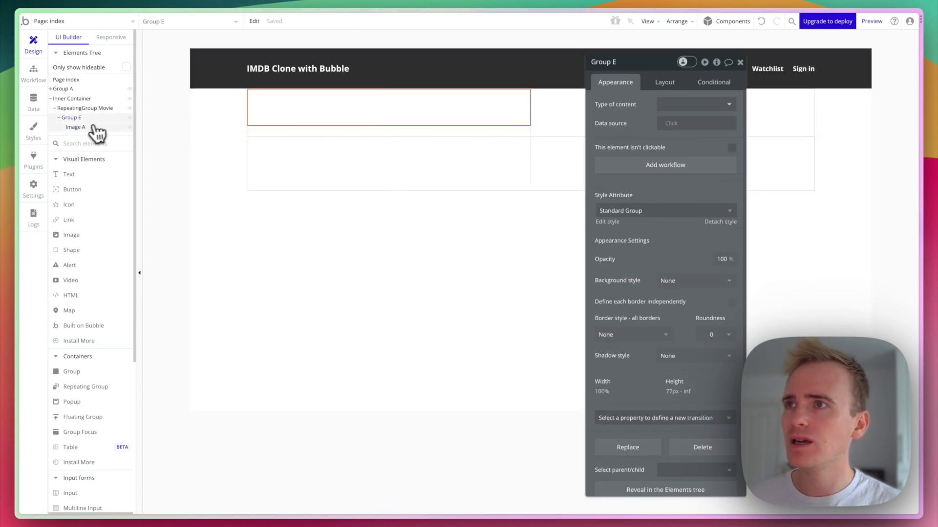
# Set the movie cell's inner group to content type Movie, sourced from Current cell's Movie.
pyautogui.click(76, 127)
pyautogui.click(82, 109)
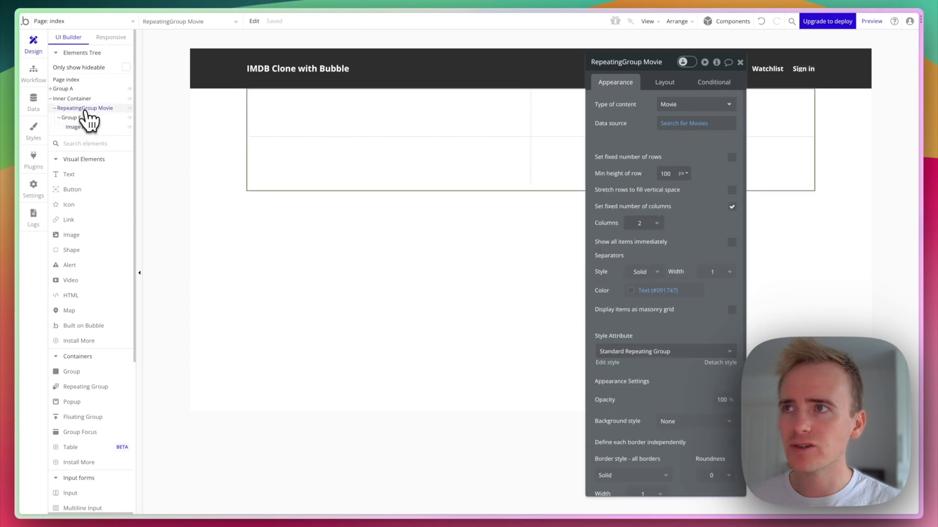
pyautogui.click(73, 118)
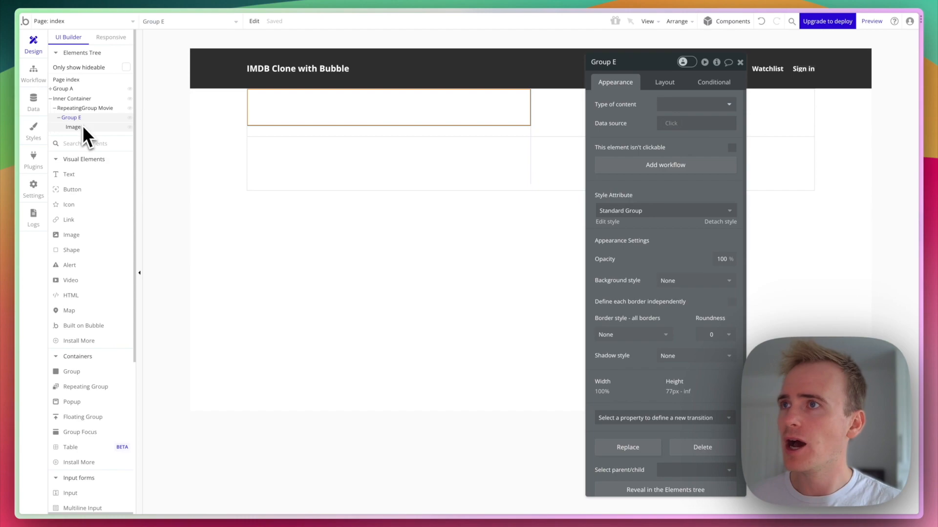
pyautogui.moveTo(82, 125); pyautogui.dragTo(111, 120)
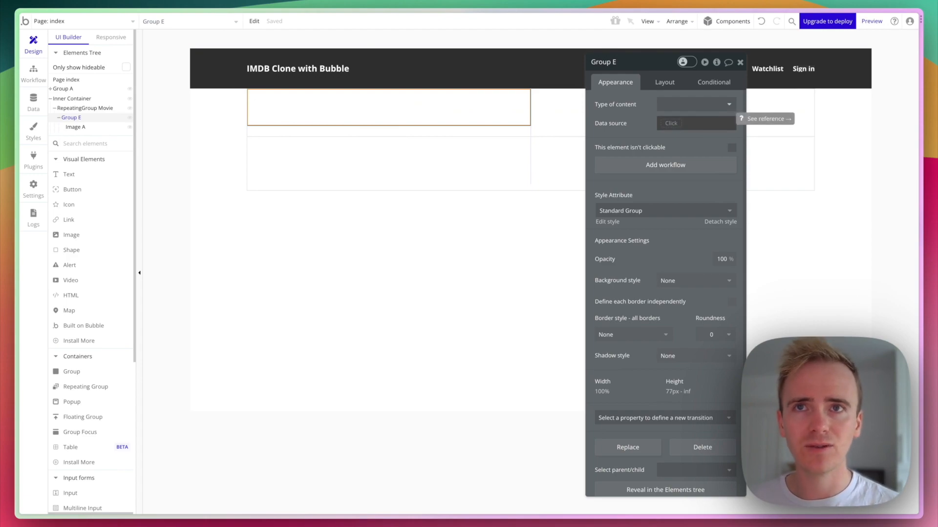
pyautogui.click(699, 105)
pyautogui.write('mov')
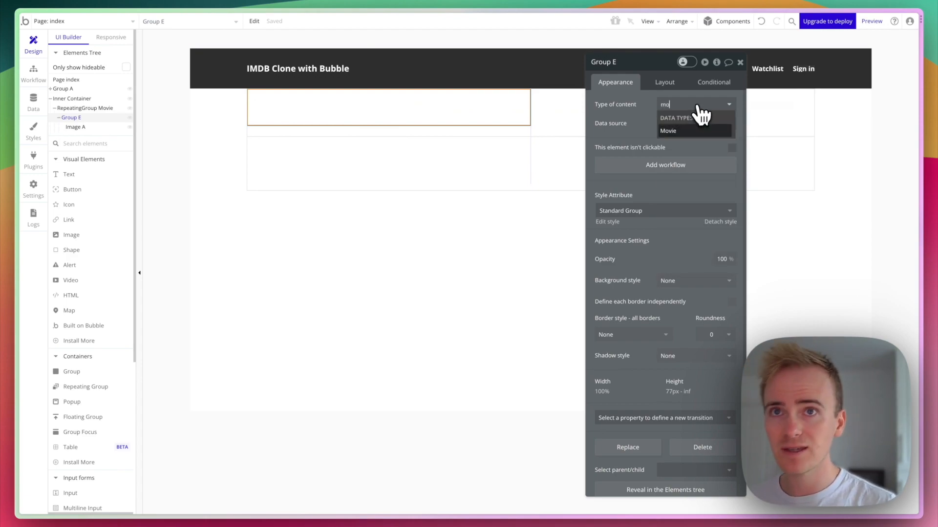
pyautogui.click(701, 130)
pyautogui.click(672, 126)
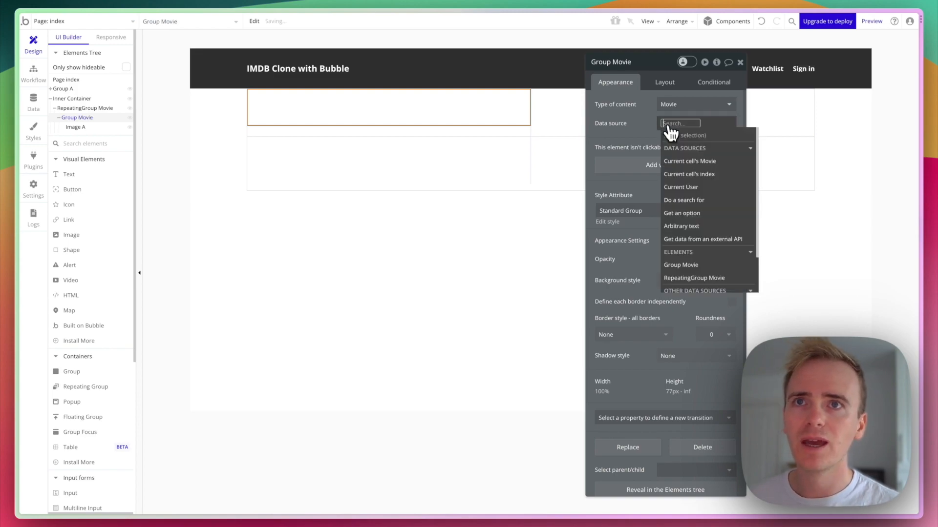
pyautogui.click(685, 158)
pyautogui.click(639, 141)
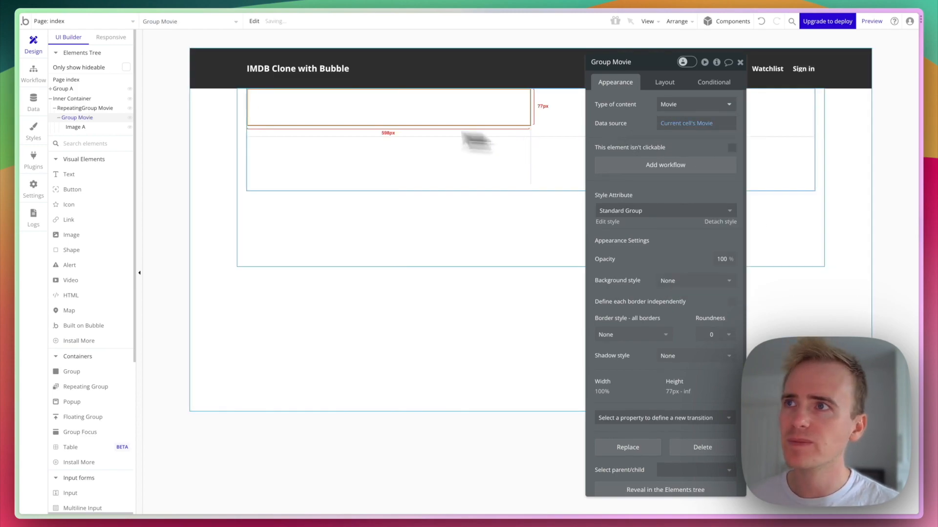
pyautogui.click(75, 127)
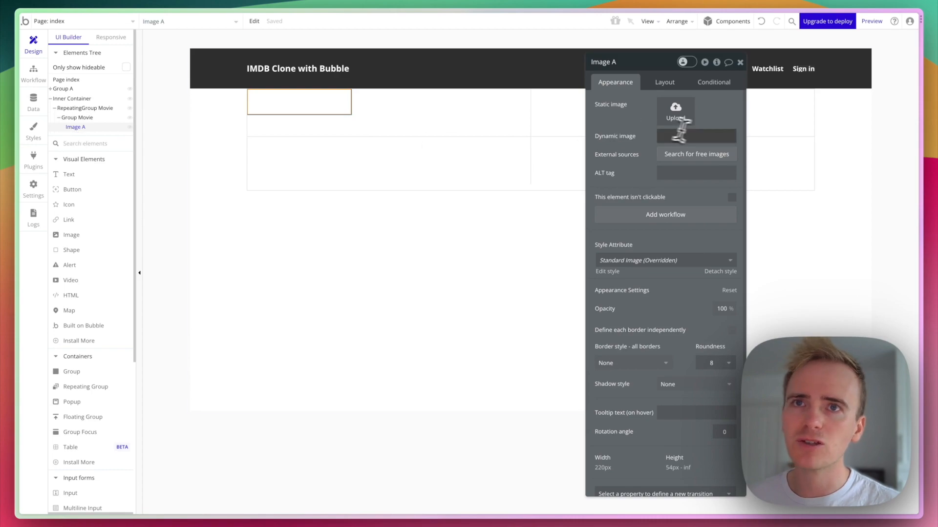
# Set the poster image's dynamic image to Parent group's Movie's Poster, then view the Movie data type's fields.
pyautogui.click(716, 136)
pyautogui.click(749, 142)
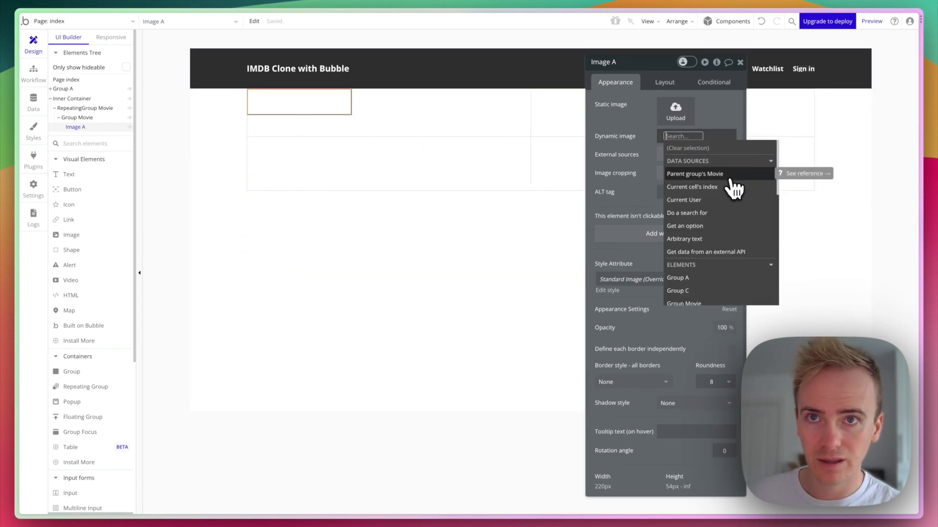
pyautogui.scroll(-5, 734, 190)
pyautogui.scroll(-3, 734, 195)
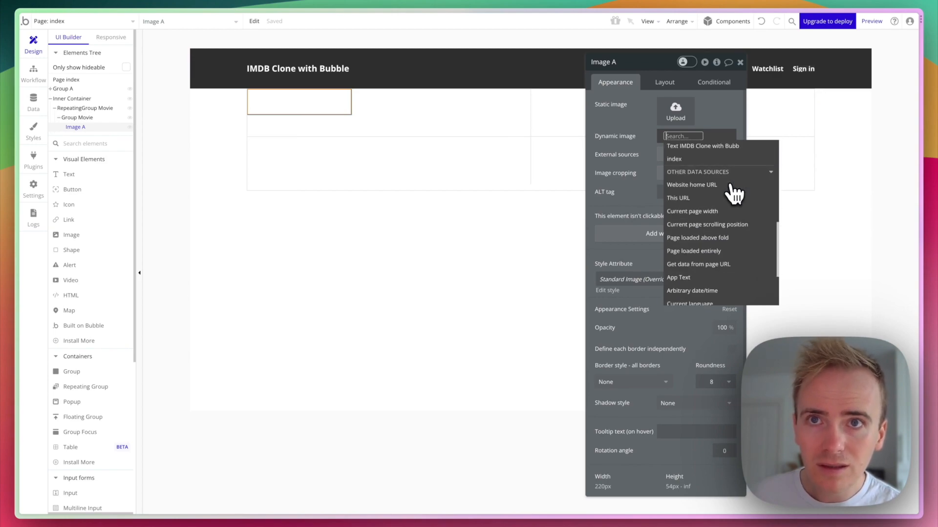
pyautogui.write('ur')
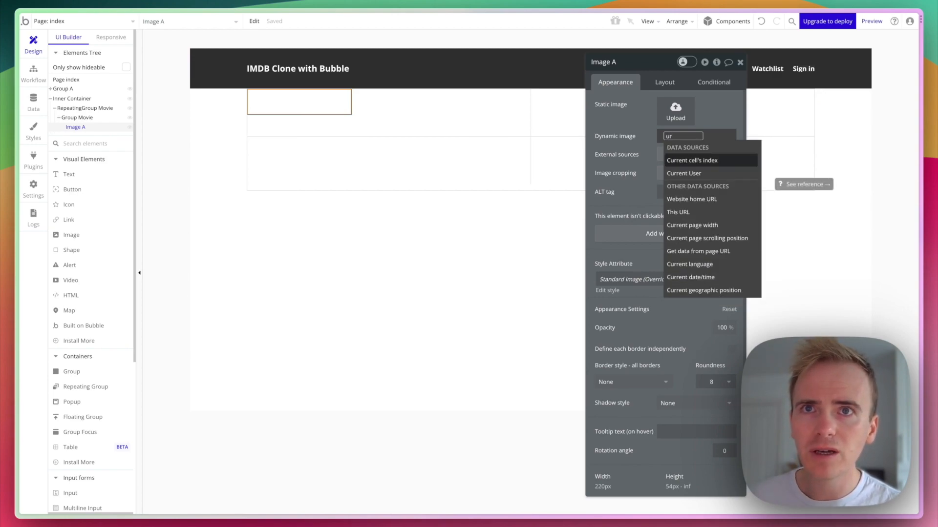
pyautogui.press('BackSpace')
pyautogui.press('BackSpace')
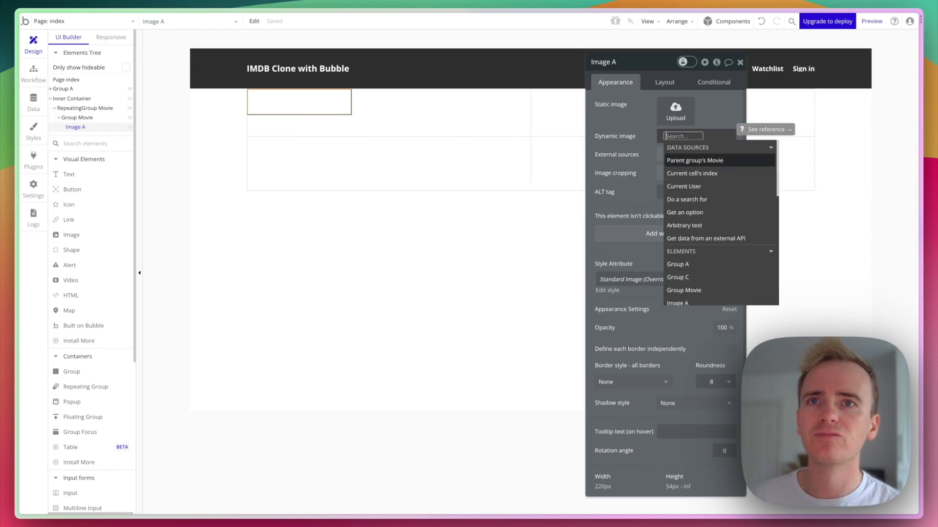
pyautogui.click(709, 162)
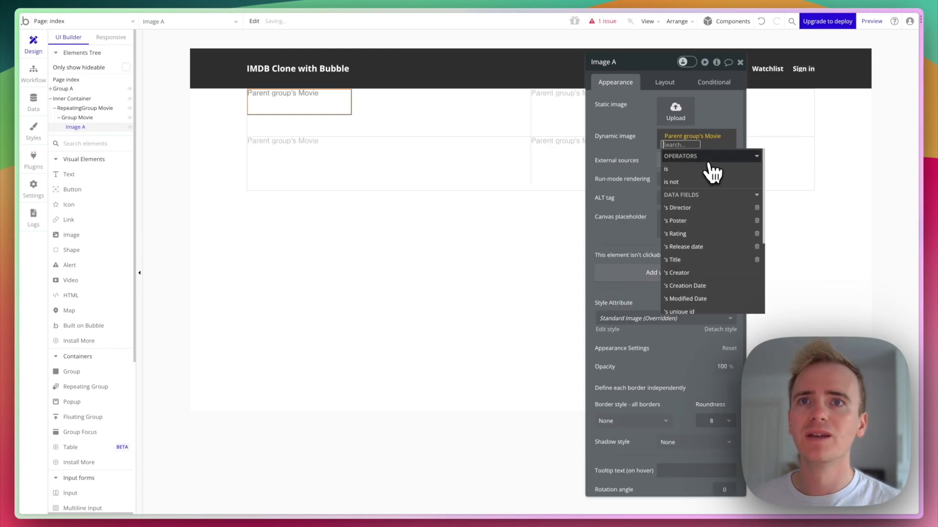
pyautogui.click(698, 223)
pyautogui.click(642, 154)
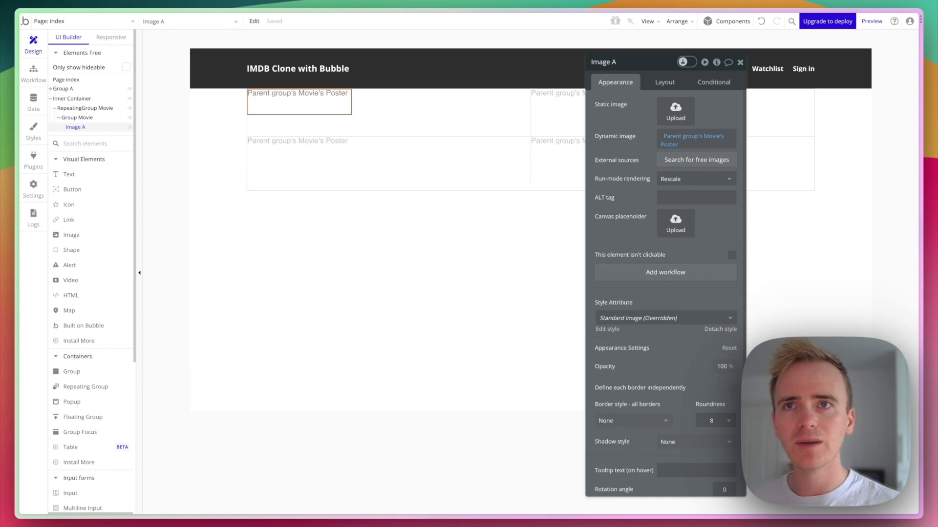
pyautogui.click(33, 99)
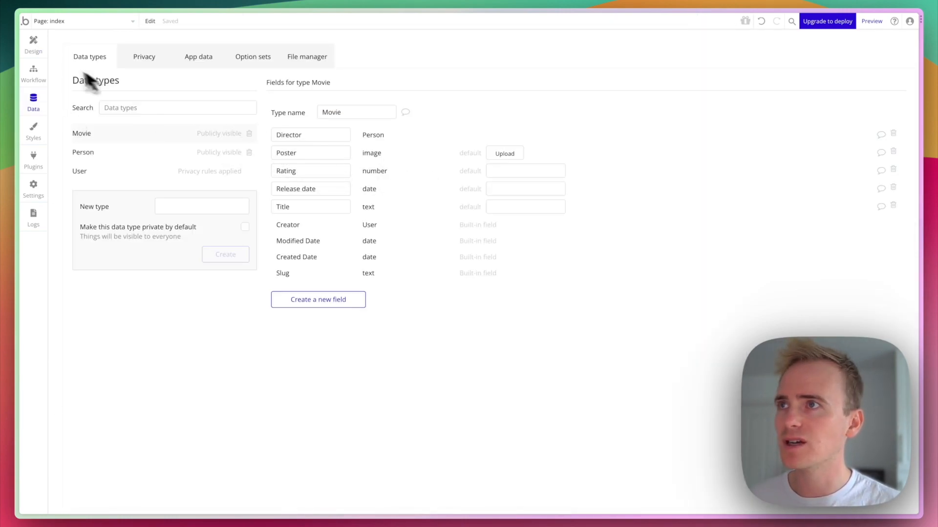
# Return to the Design editor with Image A's settings showing.
pyautogui.click(35, 45)
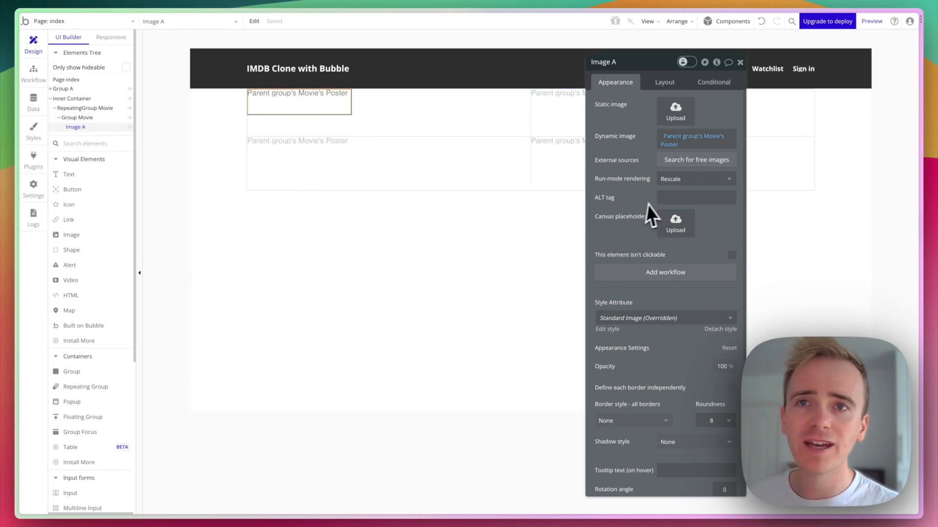
# Set Image A's ALT tag to Parent group's Movie's Title followed by 'Poster'.
pyautogui.click(664, 197)
pyautogui.click(742, 198)
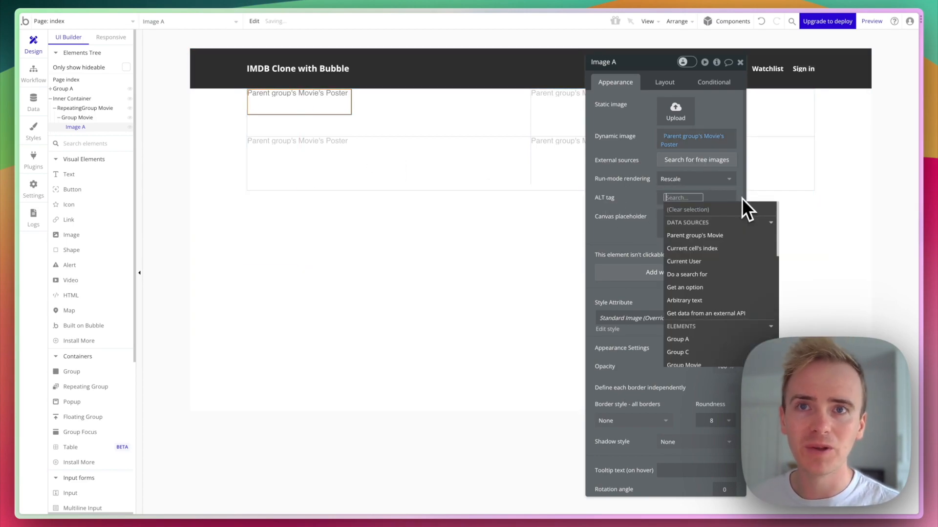
pyautogui.click(715, 239)
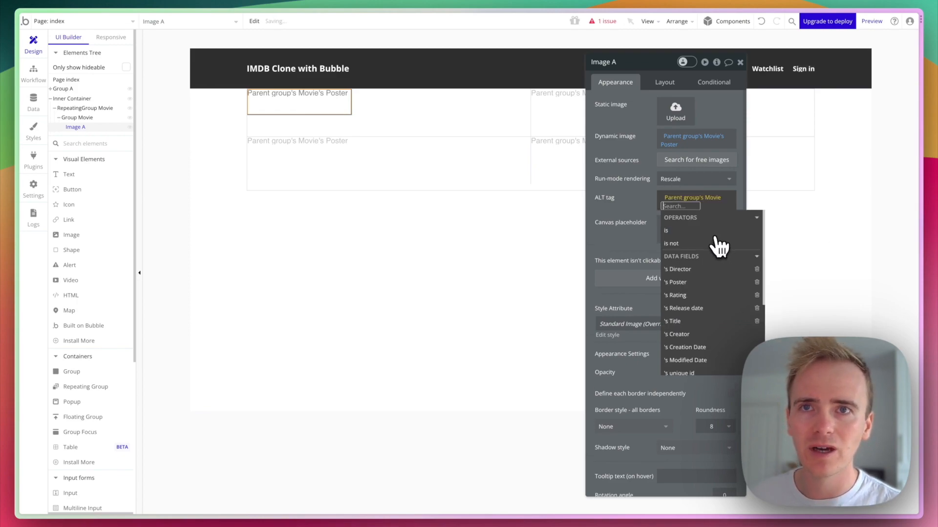
pyautogui.click(694, 320)
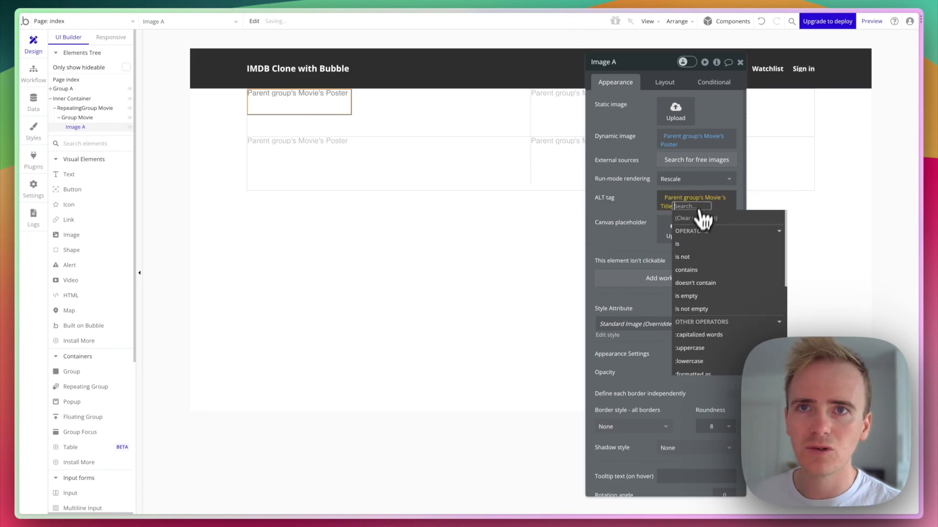
pyautogui.click(722, 205)
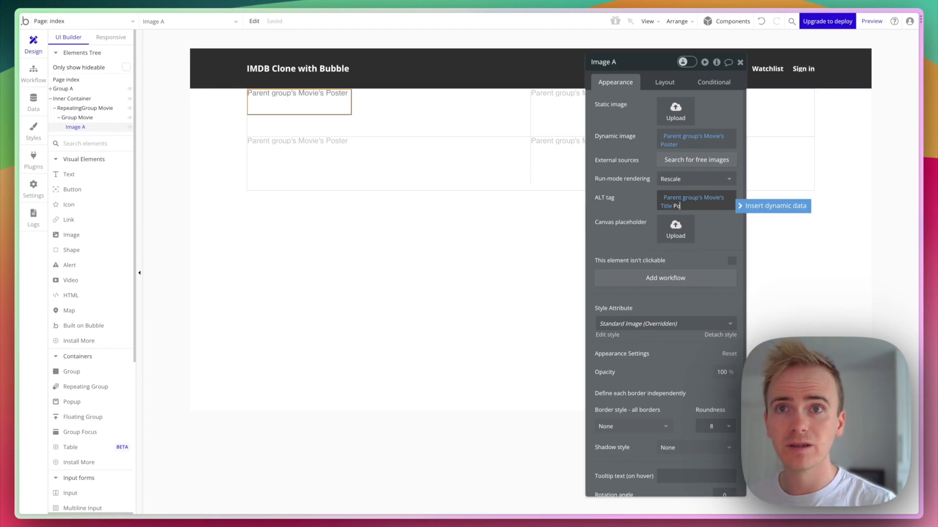
pyautogui.click(614, 202)
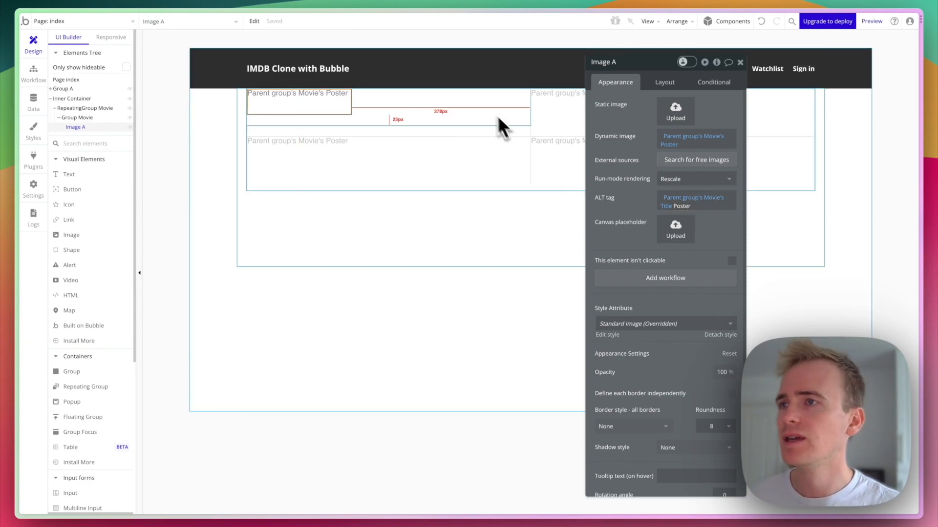
# Draw a text element beside the poster and wrap it in a column container.
pyautogui.click(87, 176)
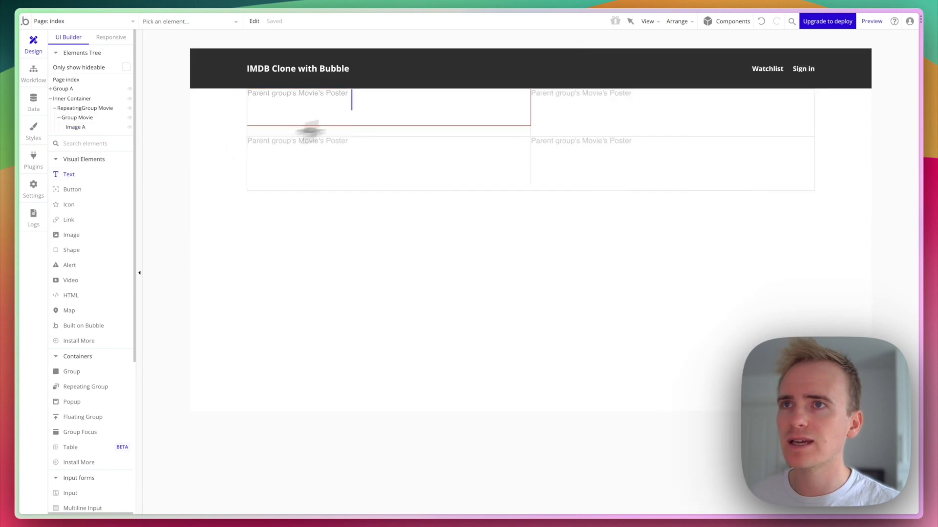
pyautogui.moveTo(378, 96); pyautogui.dragTo(476, 112)
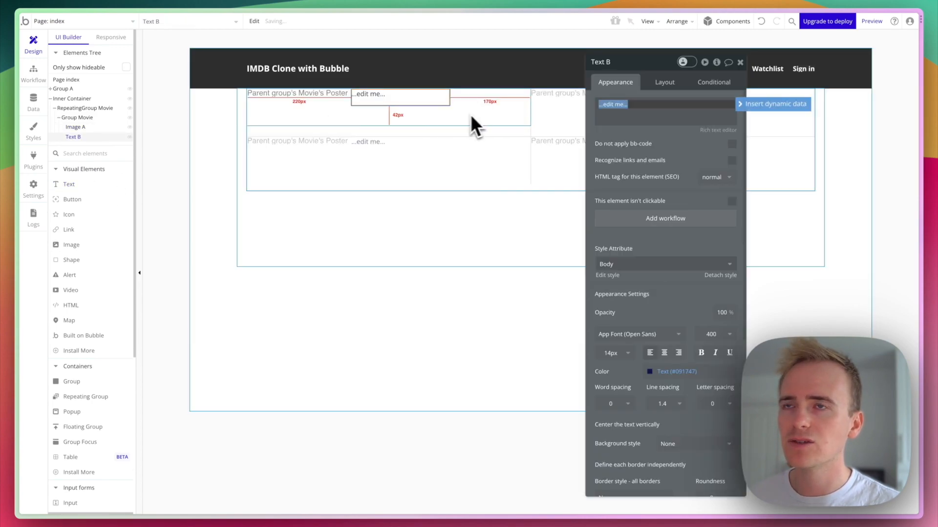
pyautogui.click(376, 101)
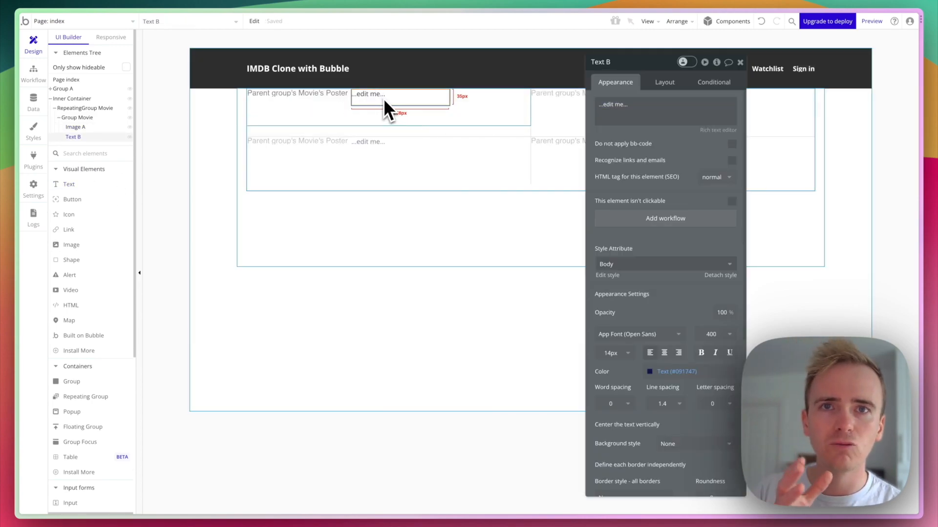
pyautogui.click(315, 95)
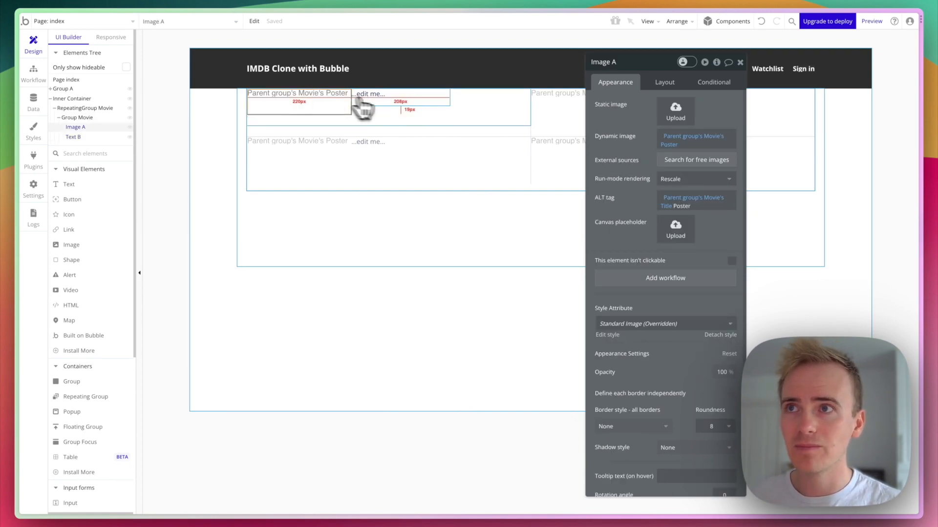
pyautogui.click(389, 101)
pyautogui.rightClick(386, 100)
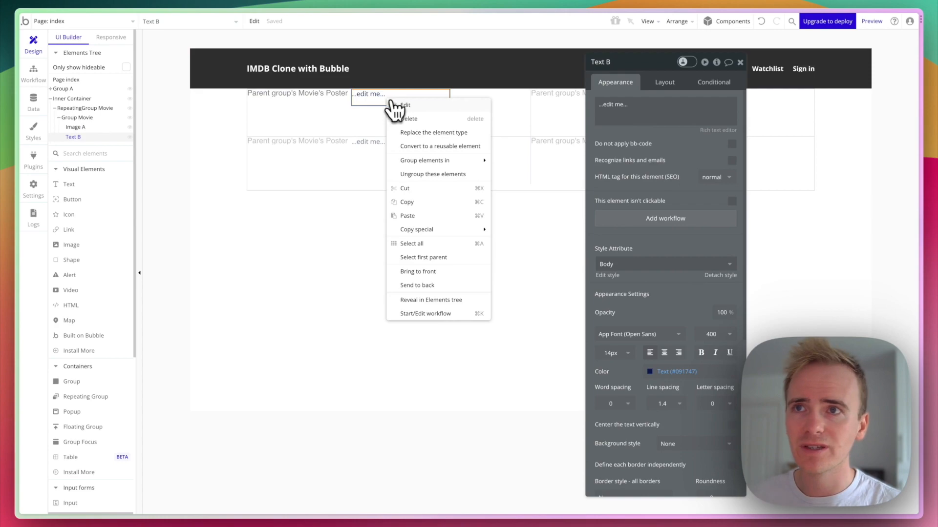
pyautogui.moveTo(449, 162)
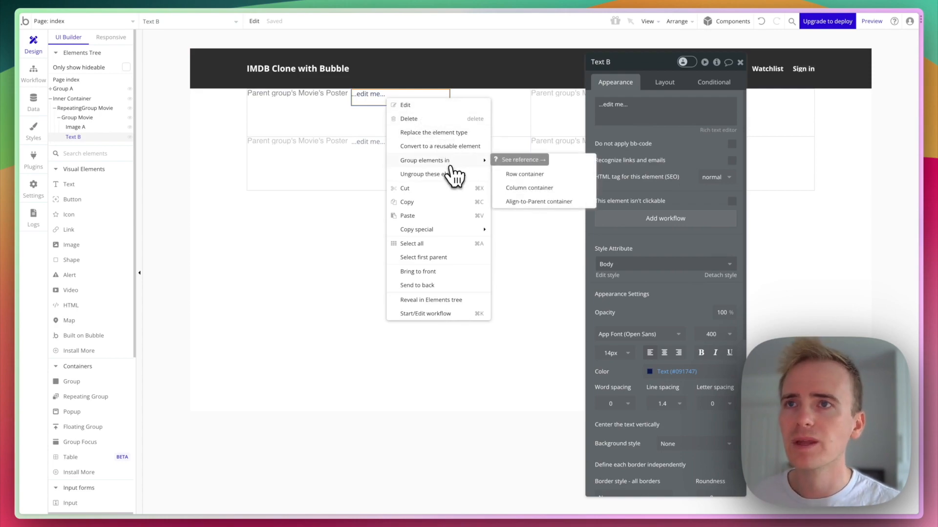
pyautogui.click(544, 189)
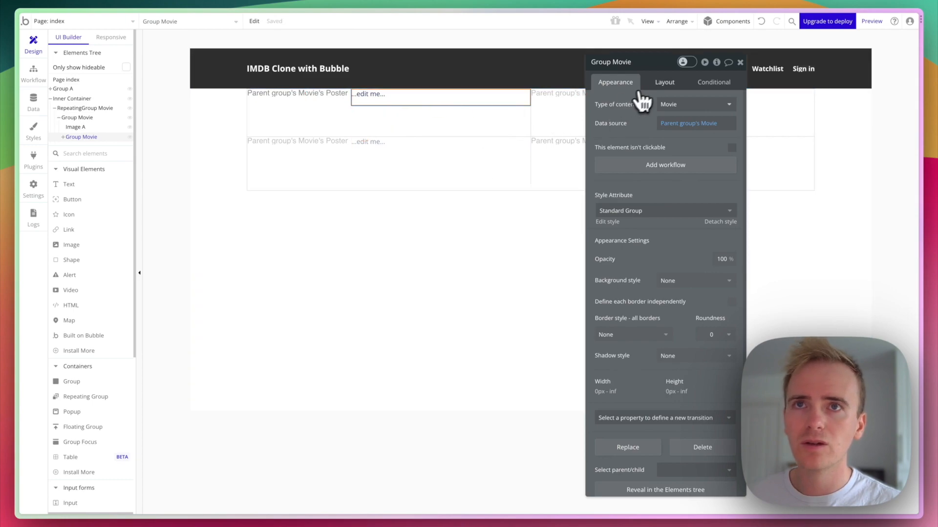
# Enable gap spacing on Group Movie with row and column gaps of 20.
pyautogui.click(655, 89)
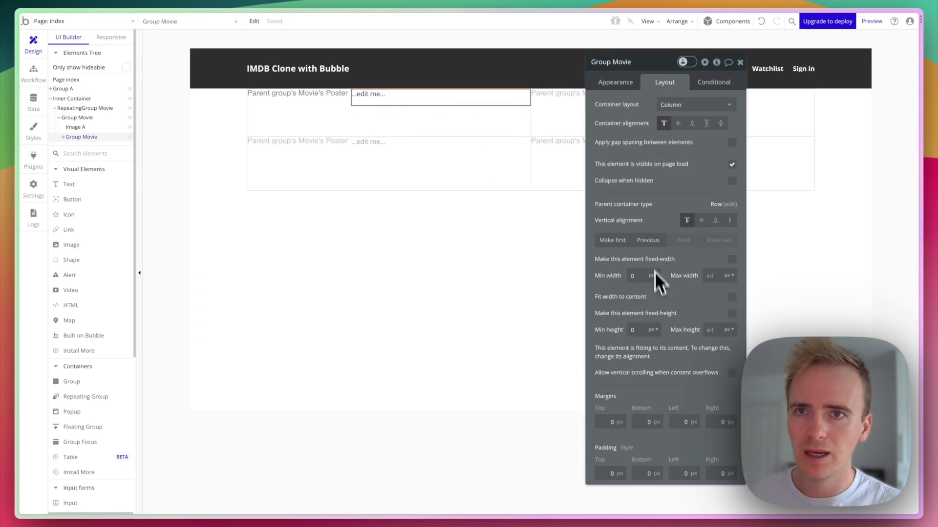
pyautogui.click(411, 115)
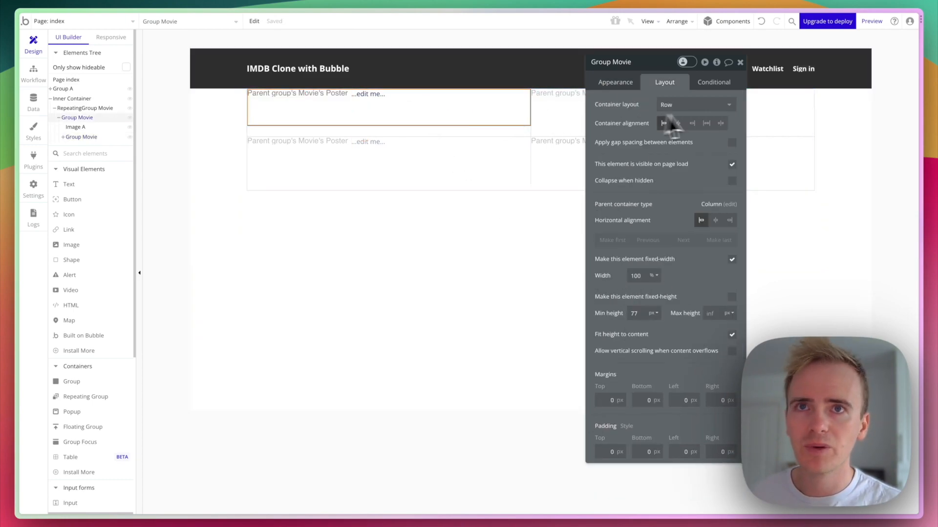
pyautogui.click(732, 142)
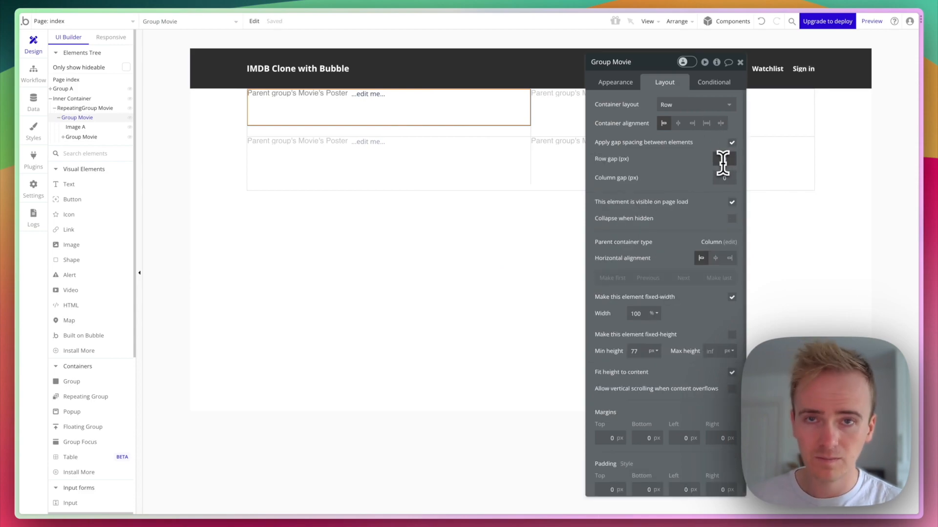
pyautogui.click(722, 161)
pyautogui.write('20')
pyautogui.click(723, 177)
pyautogui.write('20')
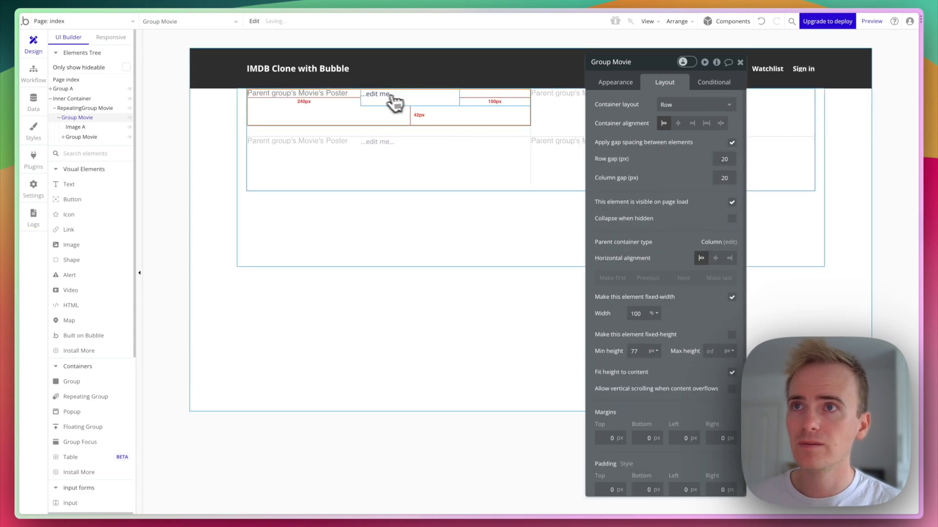
pyautogui.click(394, 103)
pyautogui.click(616, 82)
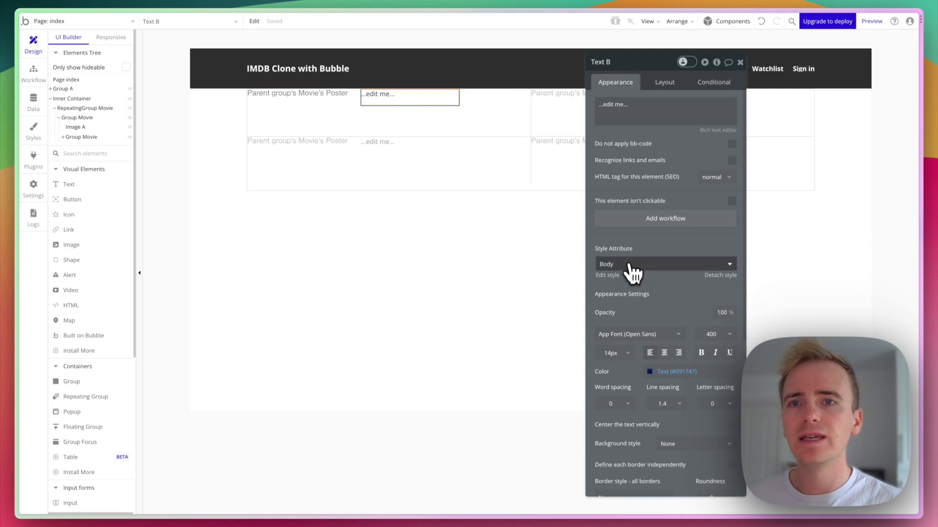
# Style Text B as Heading 5 and replace its placeholder with Parent group's Movie's Title.
pyautogui.click(654, 266)
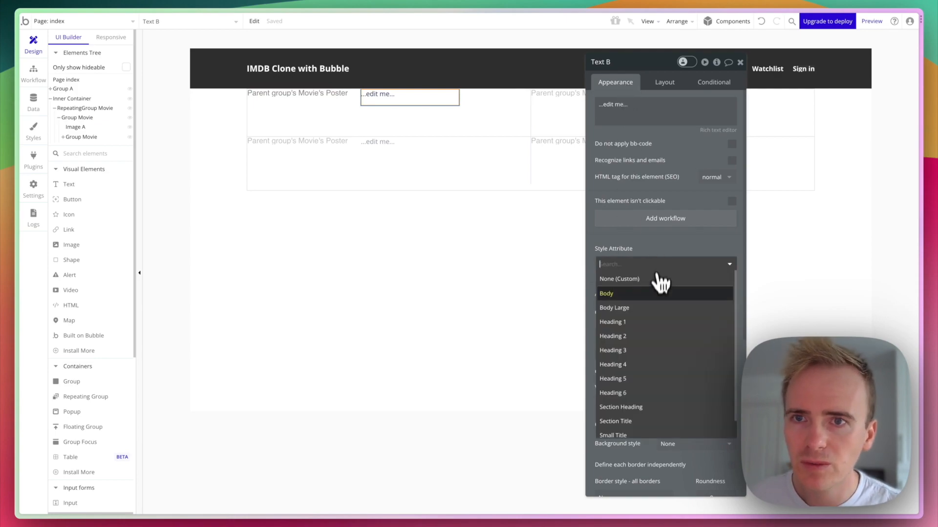
pyautogui.click(641, 381)
pyautogui.tripleClick(637, 110)
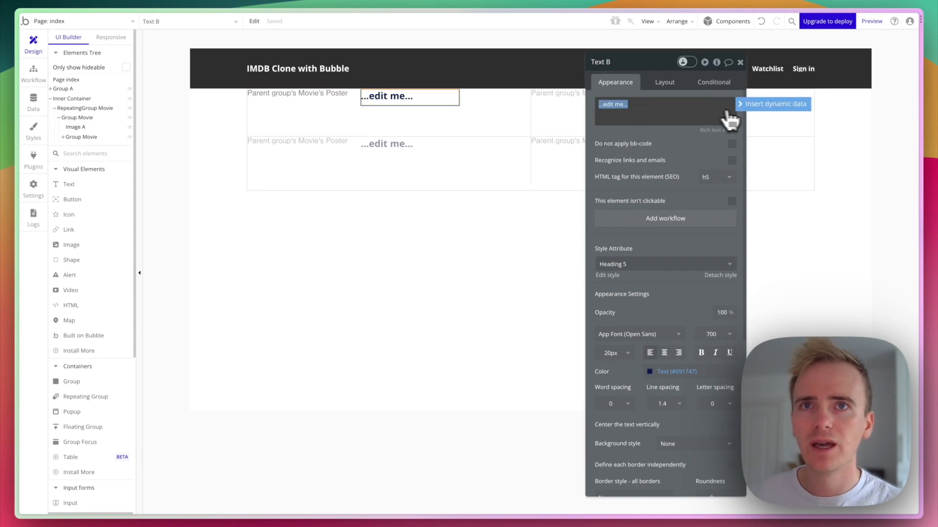
pyautogui.click(742, 104)
pyautogui.click(661, 149)
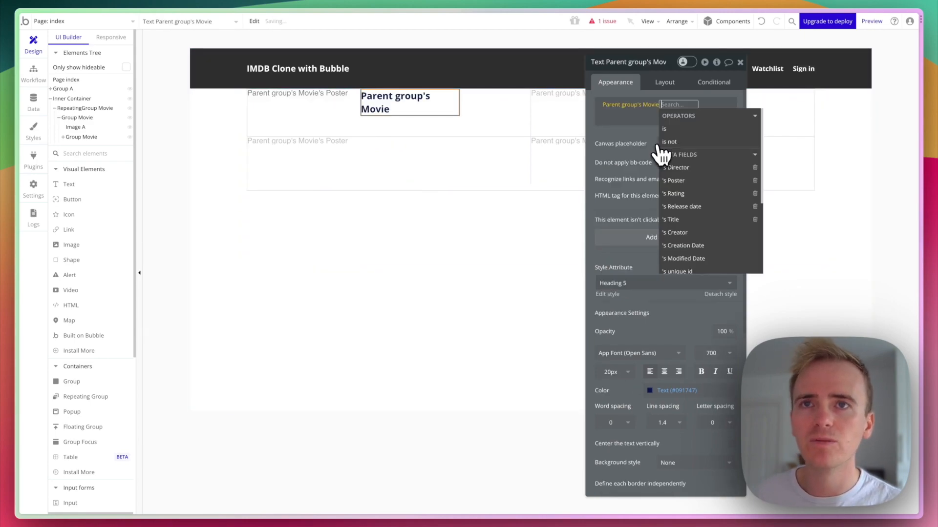
pyautogui.click(681, 219)
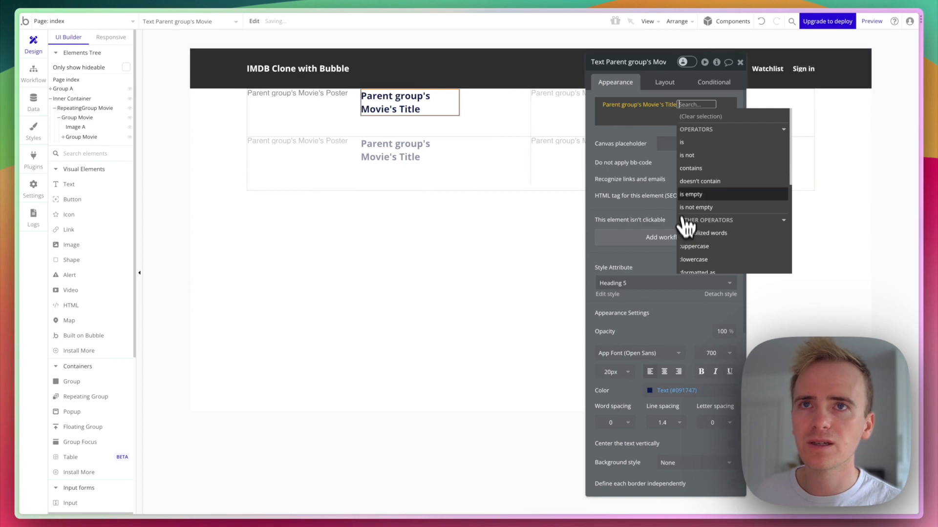
# Make the title text span 100% of the cell width.
pyautogui.click(682, 82)
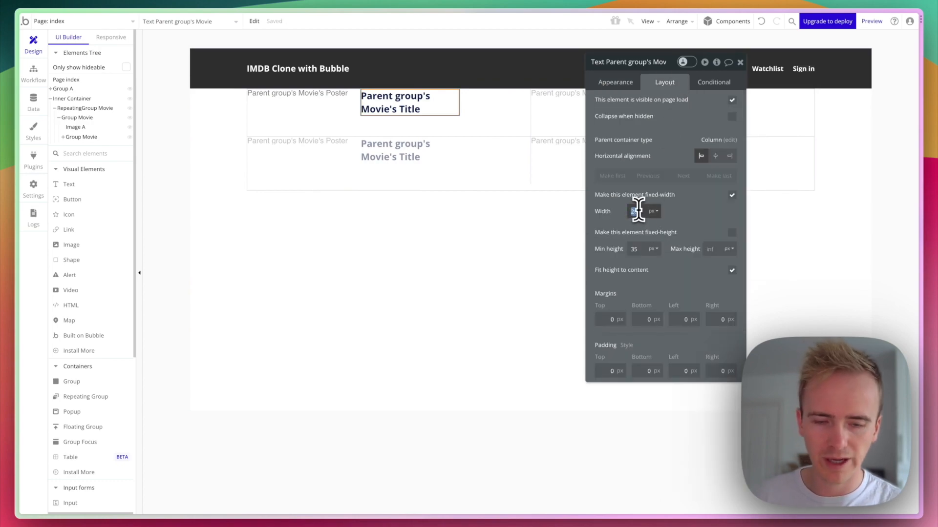
pyautogui.write('100')
pyautogui.click(653, 211)
pyautogui.click(656, 250)
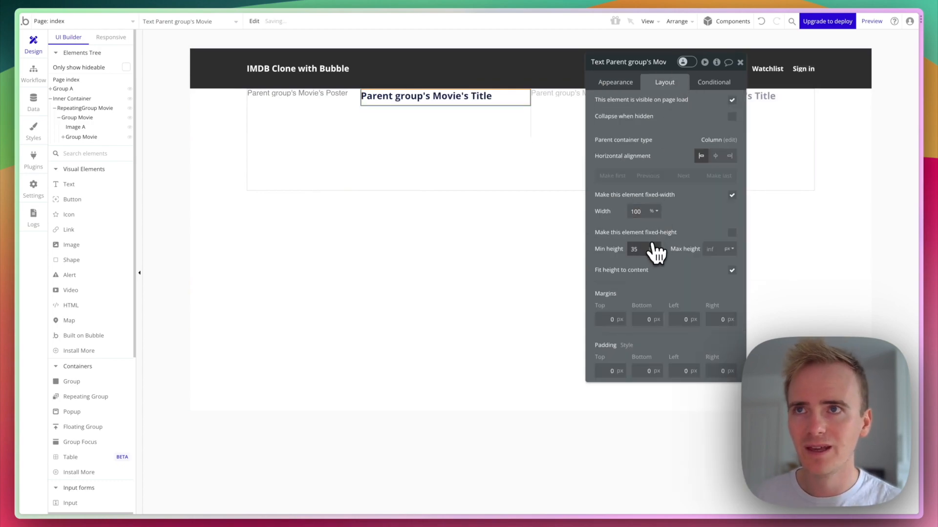
pyautogui.click(475, 121)
pyautogui.click(468, 100)
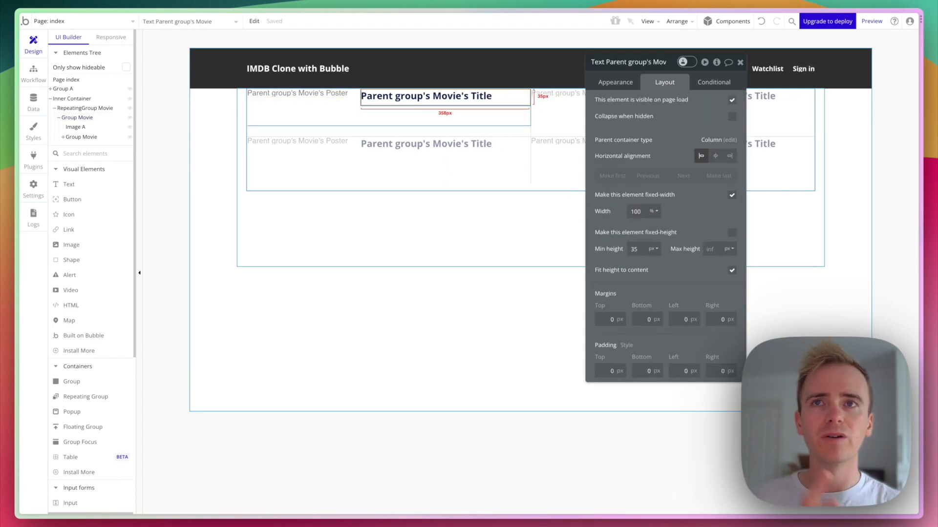
# Duplicate the title text and give the copy the Heading 6 style.
pyautogui.press('super+c')
pyautogui.press('super+v')
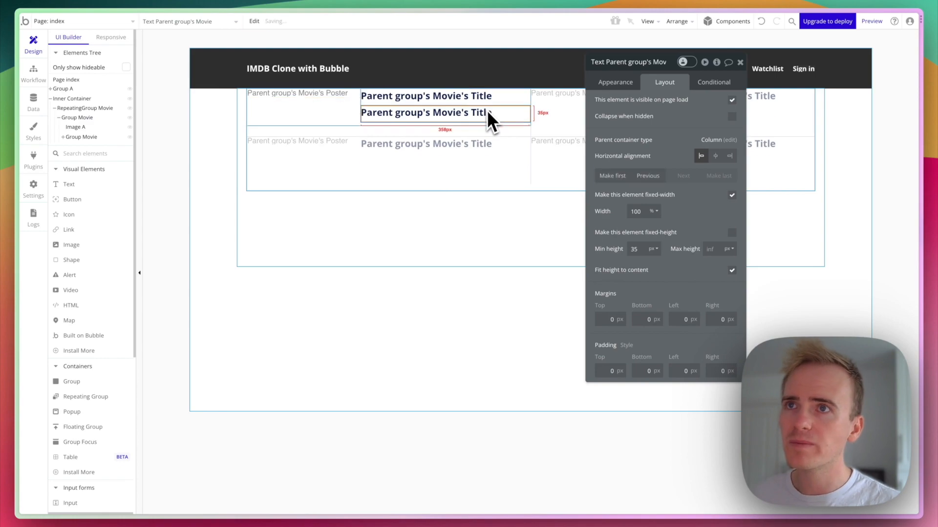
pyautogui.click(623, 86)
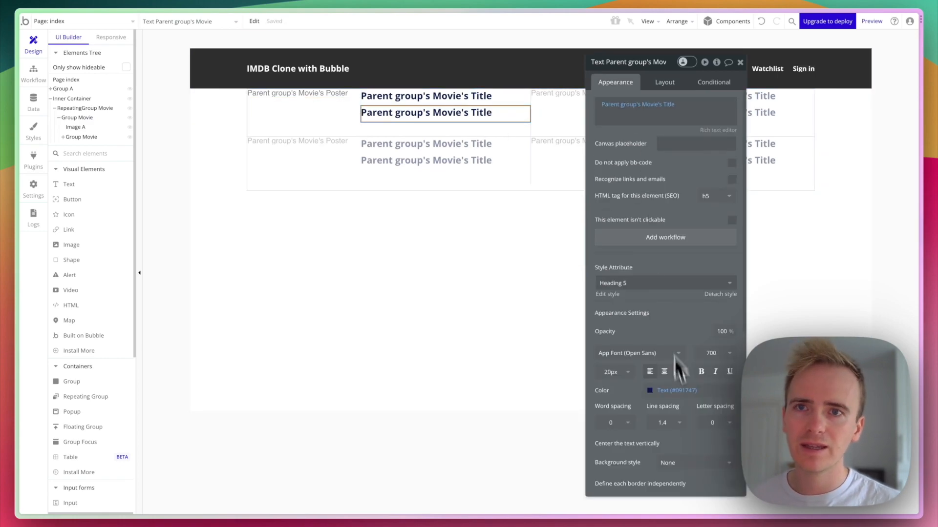
pyautogui.click(649, 281)
pyautogui.click(653, 411)
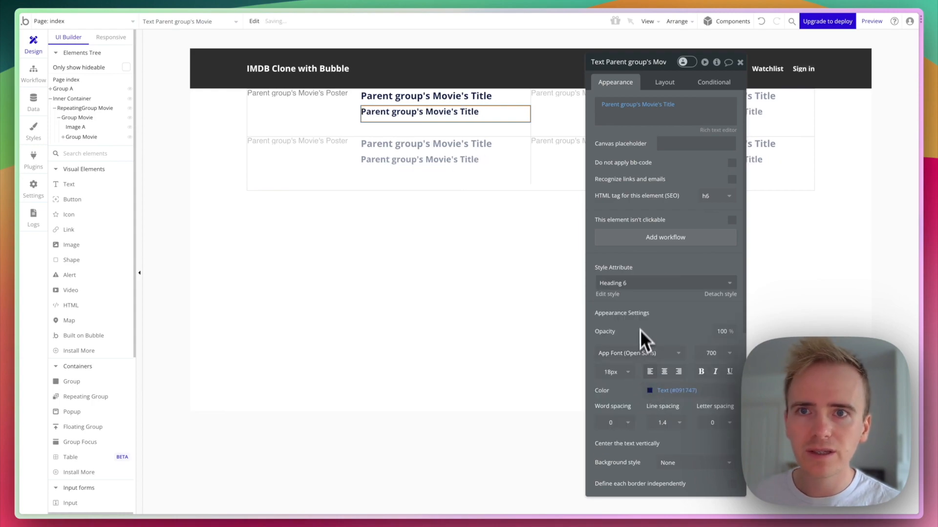
# Change the copy's expression to Parent group's Movie's Director's Name.
pyautogui.click(666, 105)
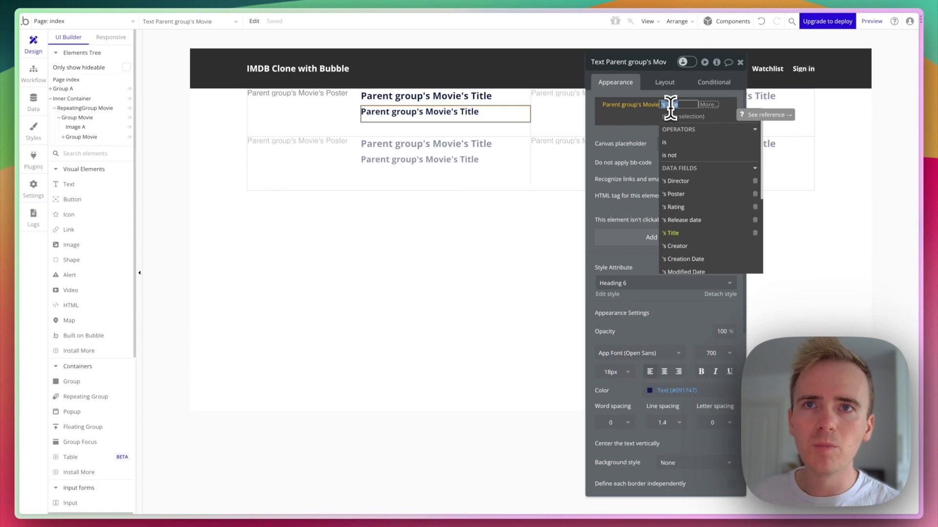
pyautogui.click(690, 182)
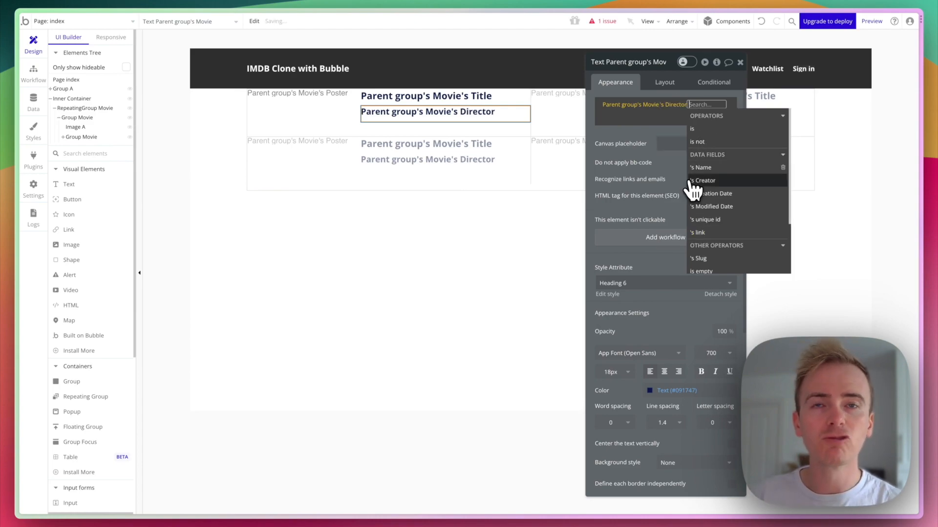
pyautogui.moveTo(691, 181)
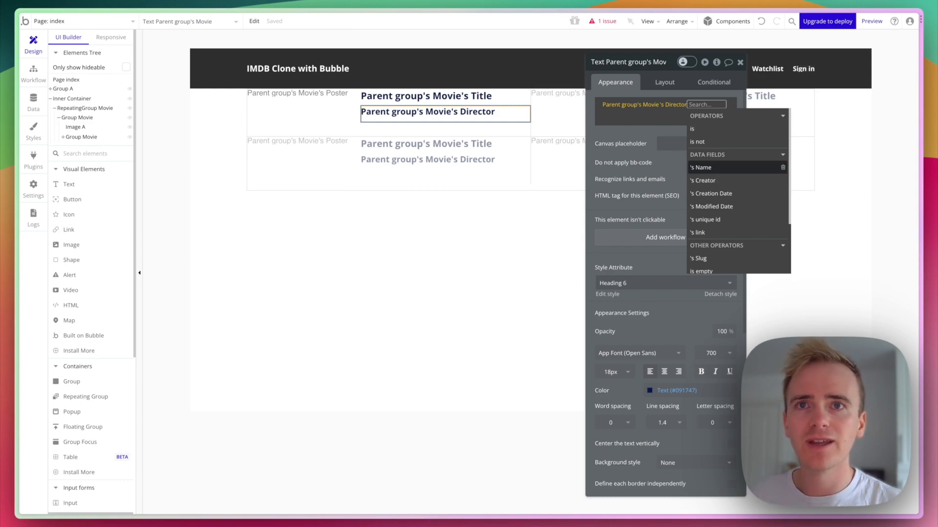
pyautogui.click(722, 168)
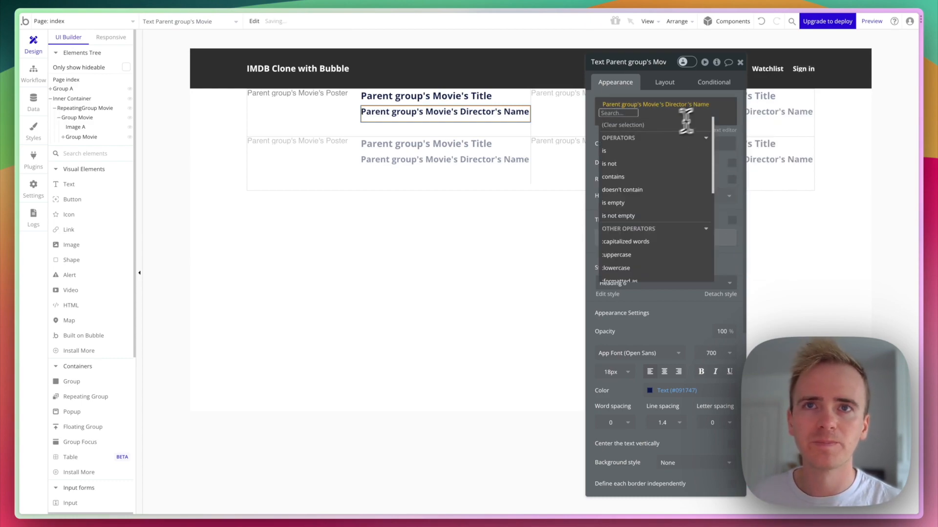
pyautogui.click(719, 115)
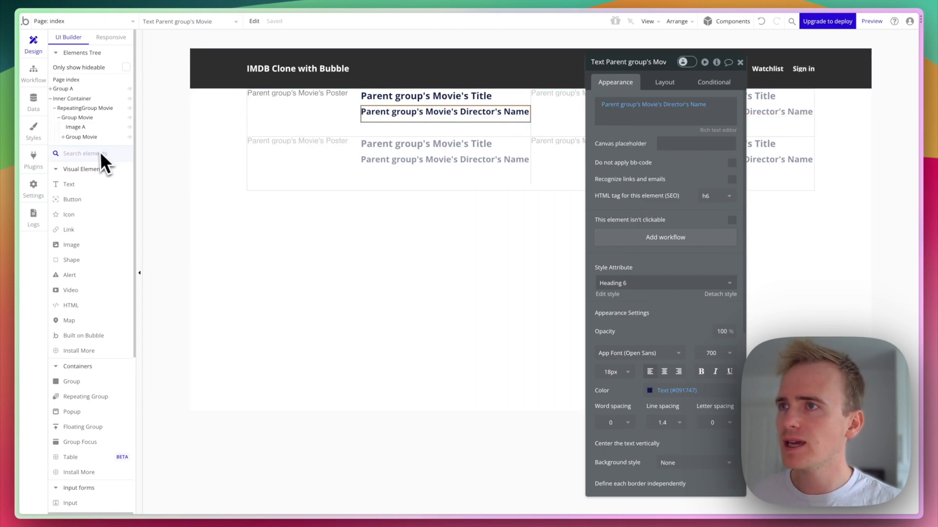
# Install the Bootstrap Star Rating Input plugin, found by searching 'star', then return to Design.
pyautogui.click(38, 168)
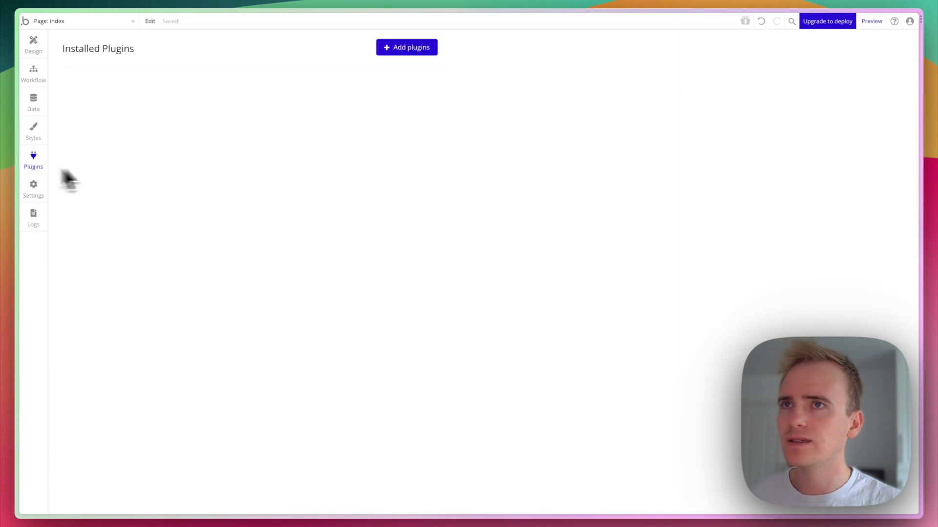
pyautogui.click(403, 49)
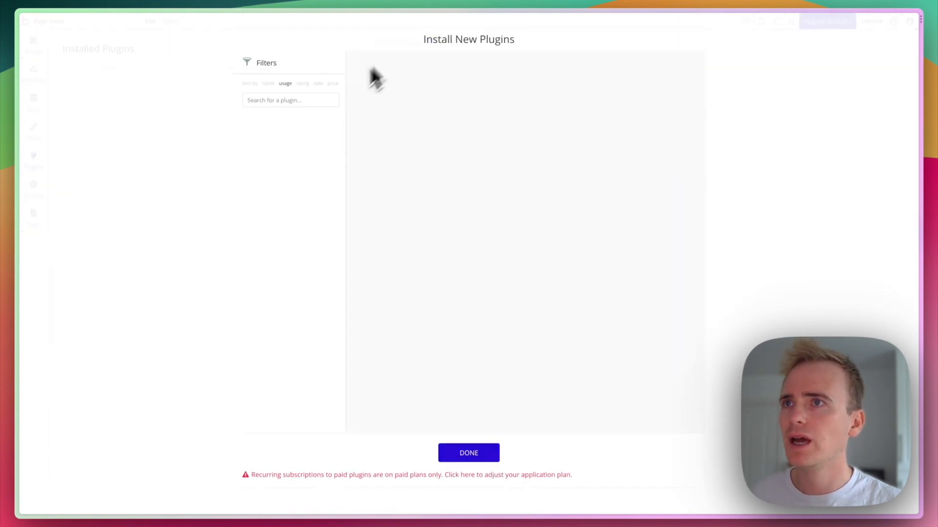
pyautogui.click(270, 99)
pyautogui.write('star')
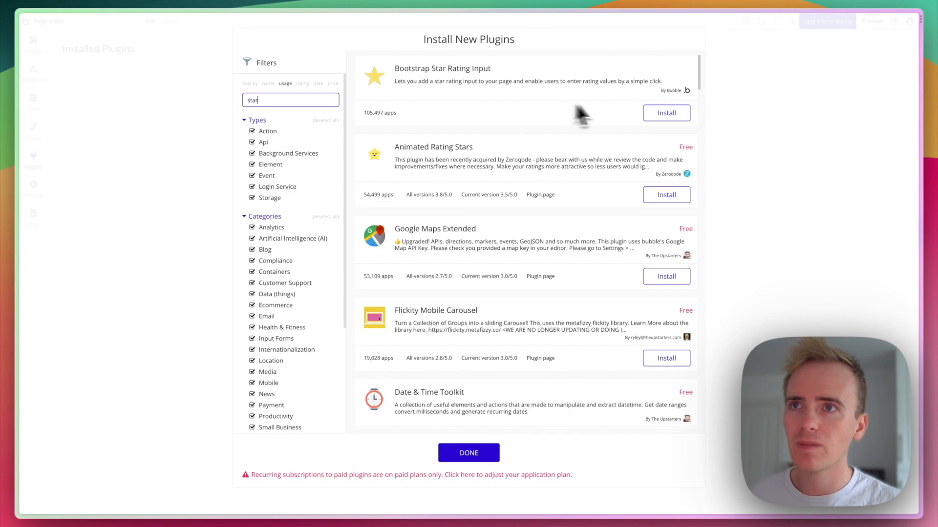
pyautogui.click(657, 116)
pyautogui.click(479, 454)
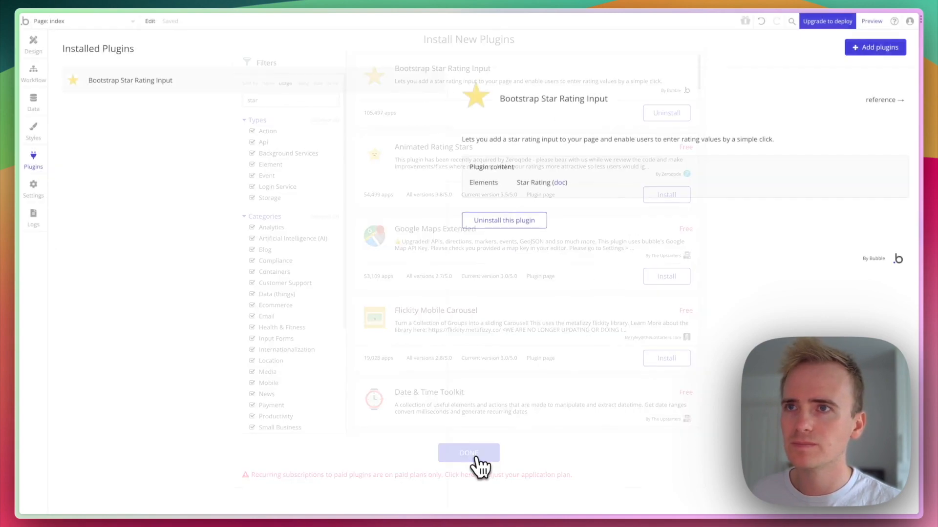
pyautogui.click(33, 45)
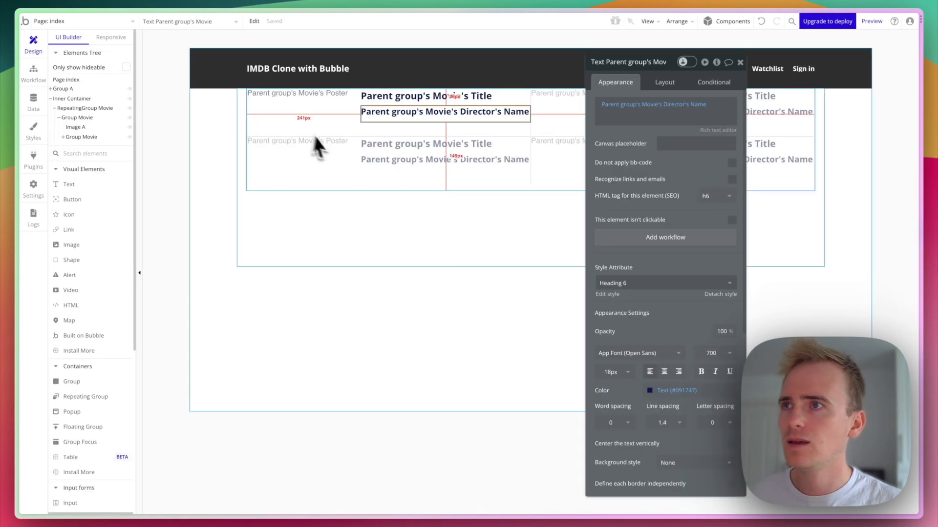
# Drag a Star Rating element into Group Movie and make it last, below the director's name.
pyautogui.write('star')
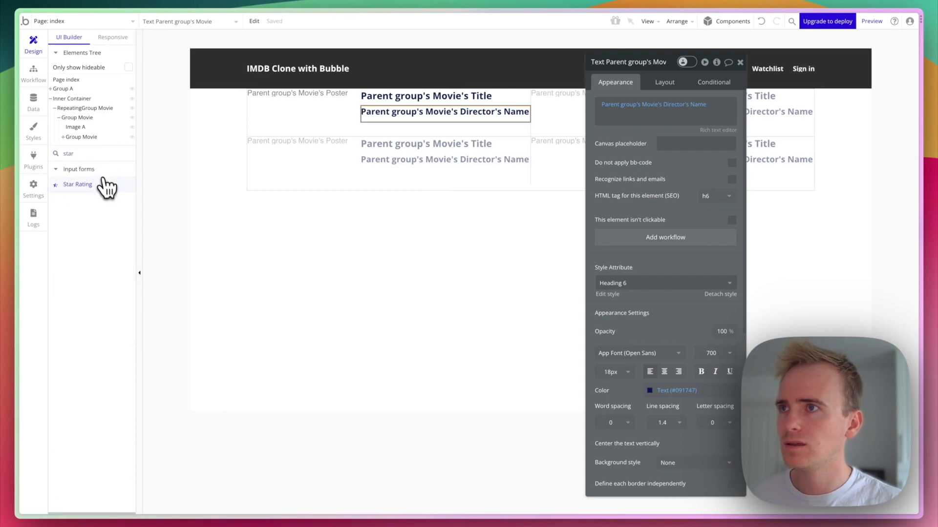
pyautogui.moveTo(104, 185); pyautogui.dragTo(439, 108)
pyautogui.click(659, 83)
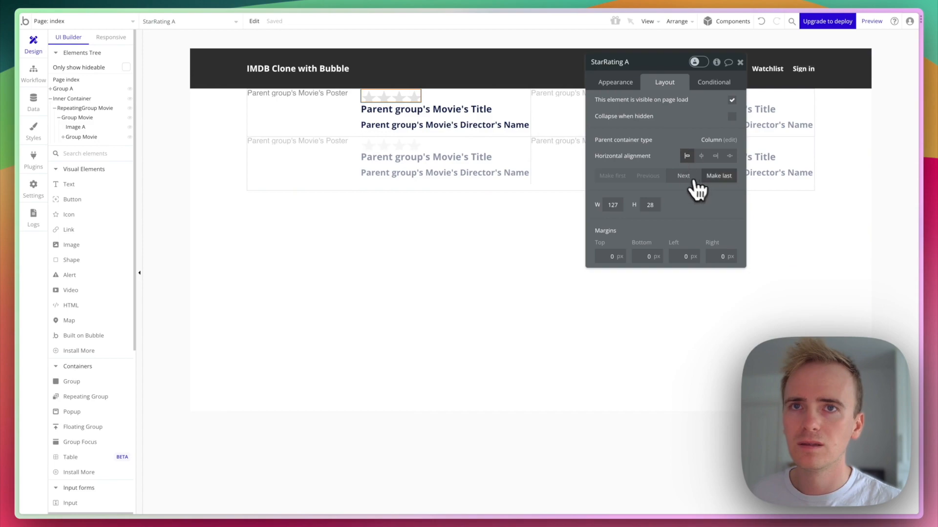
pyautogui.click(716, 176)
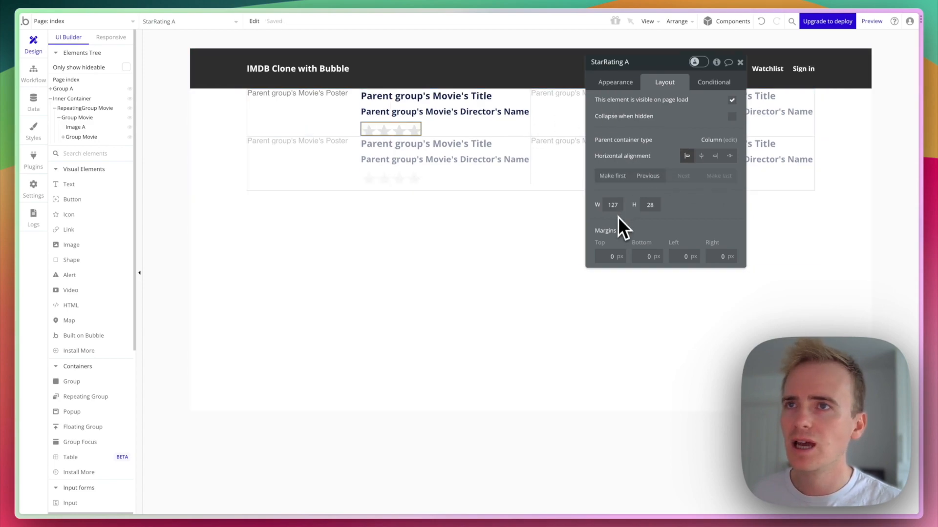
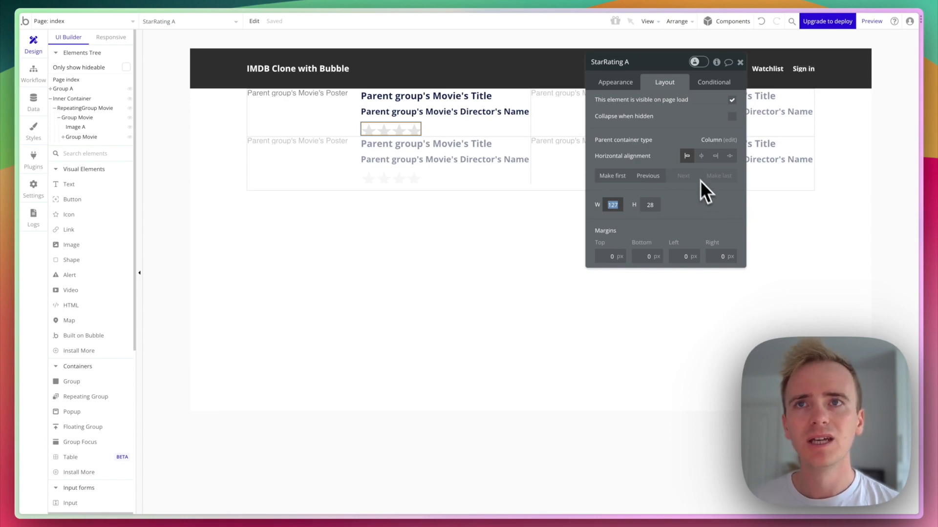
# Make the stars XXXS, showing Parent group's Movie's Rating read-only, then add a Text element.
pyautogui.click(628, 88)
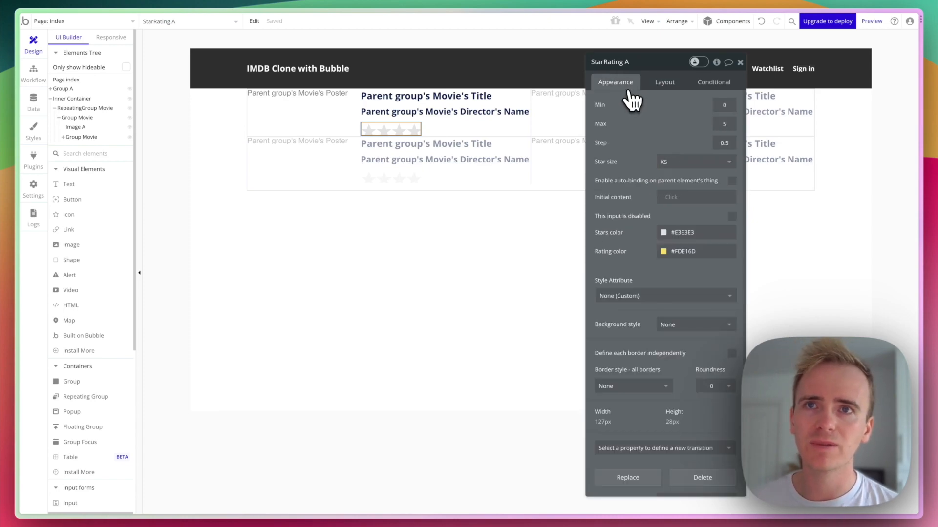
pyautogui.click(711, 163)
pyautogui.click(701, 182)
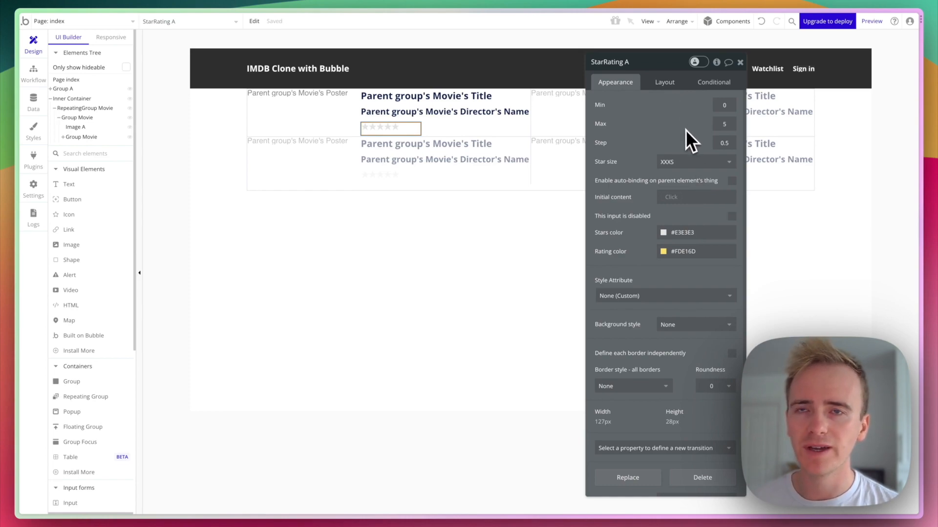
pyautogui.click(674, 197)
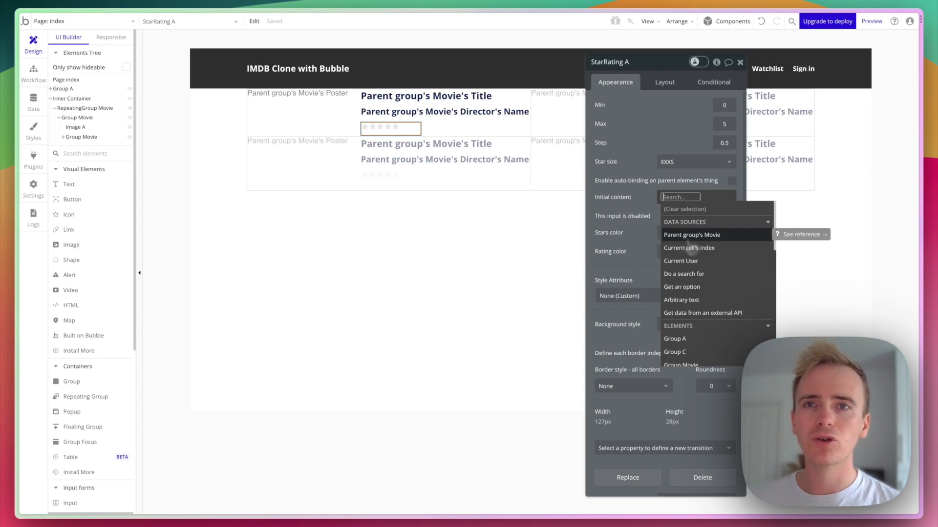
pyautogui.click(691, 235)
pyautogui.click(686, 296)
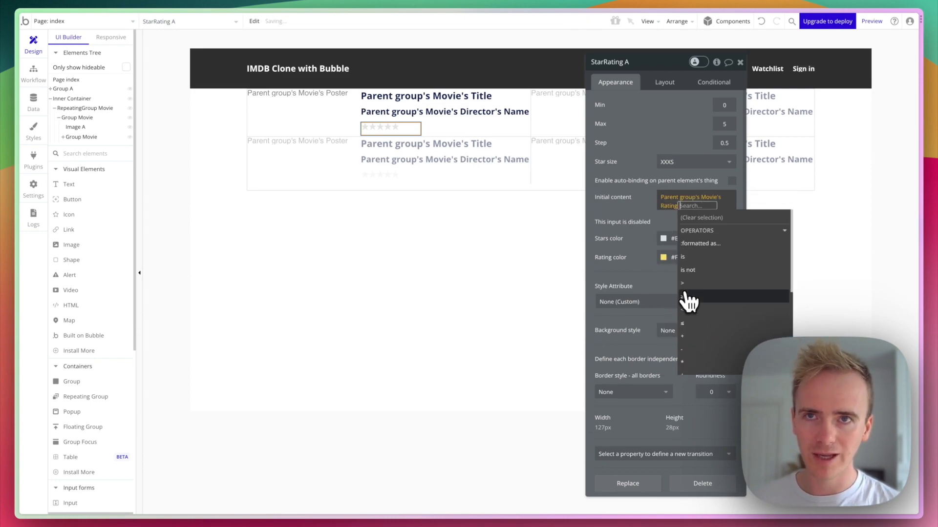
pyautogui.click(634, 198)
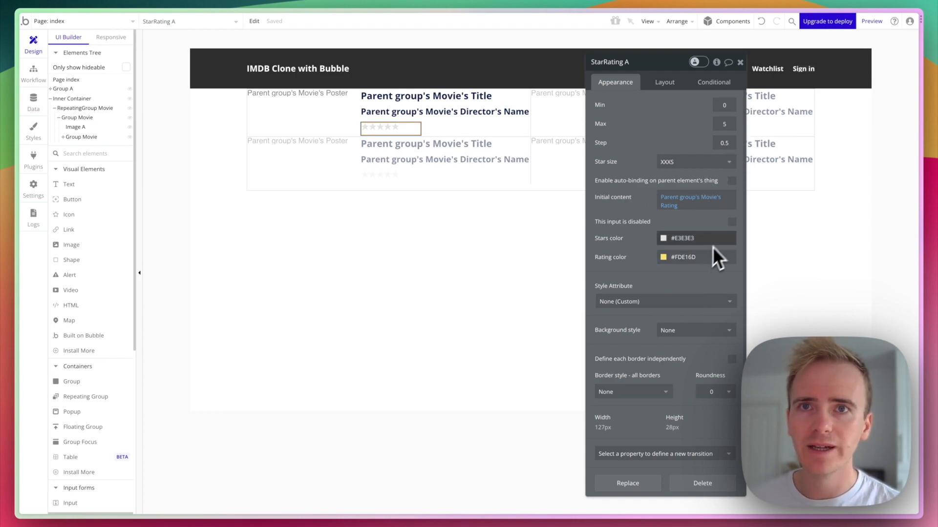
pyautogui.click(731, 222)
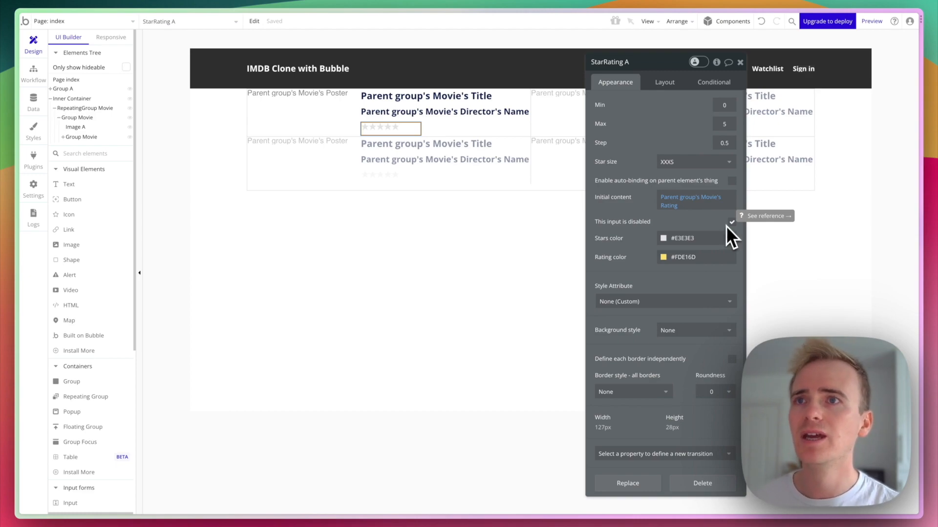
pyautogui.moveTo(122, 186)
pyautogui.mouseDown()
pyautogui.moveTo(374, 128)
pyautogui.moveTo(474, 112)
pyautogui.moveTo(473, 125)
pyautogui.mouseUp()
# Insert Parent group's Movie's Release date into the text, formatted like September 19, 2023.
pyautogui.click(738, 109)
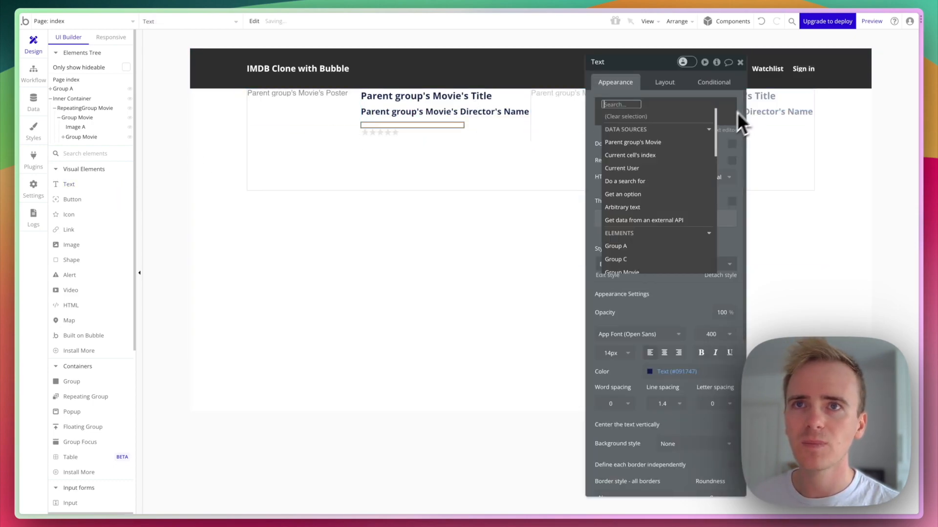
pyautogui.click(664, 143)
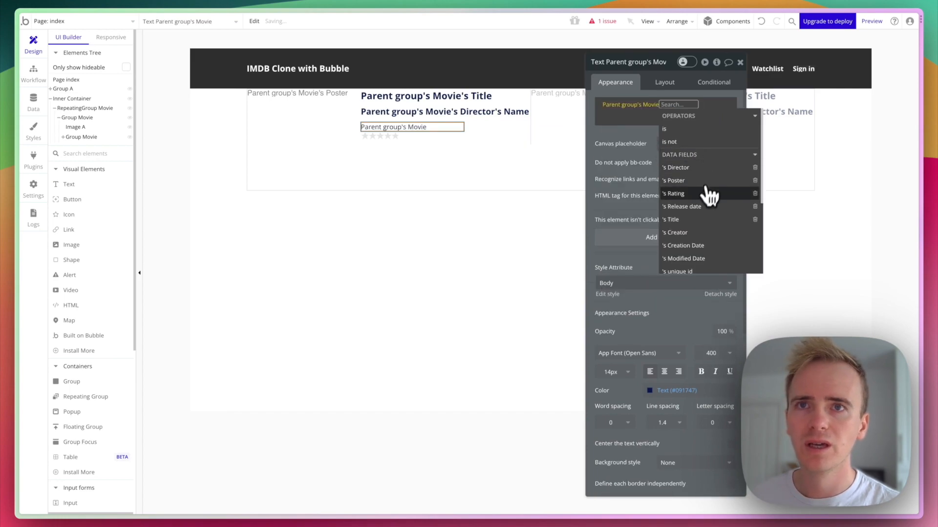
pyautogui.click(696, 206)
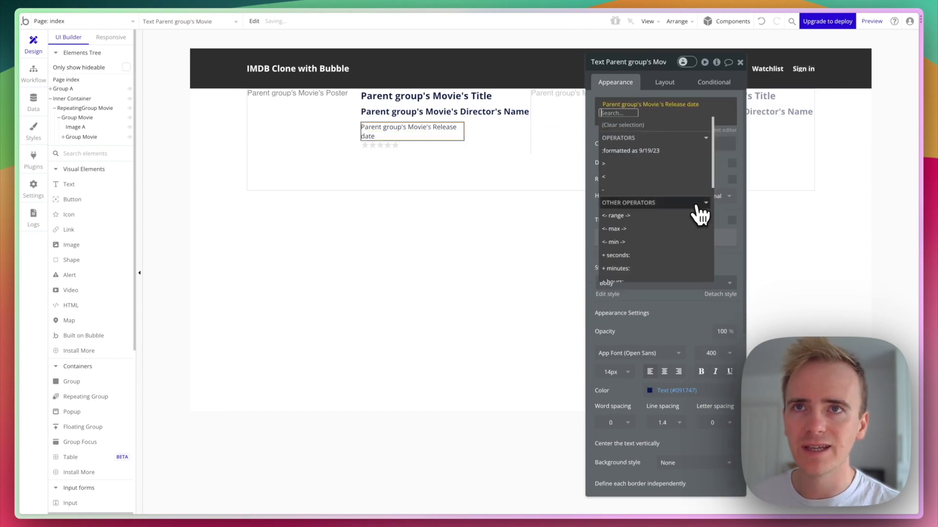
pyautogui.click(653, 152)
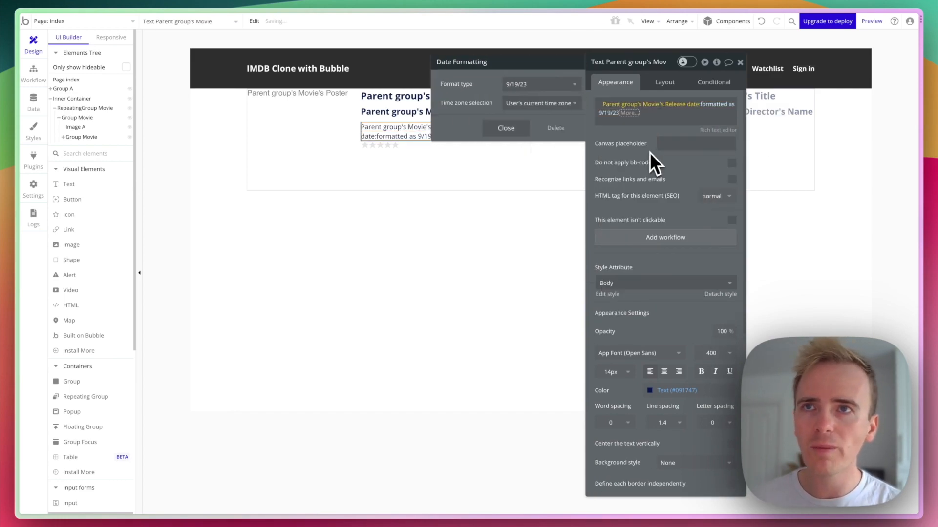
pyautogui.click(523, 84)
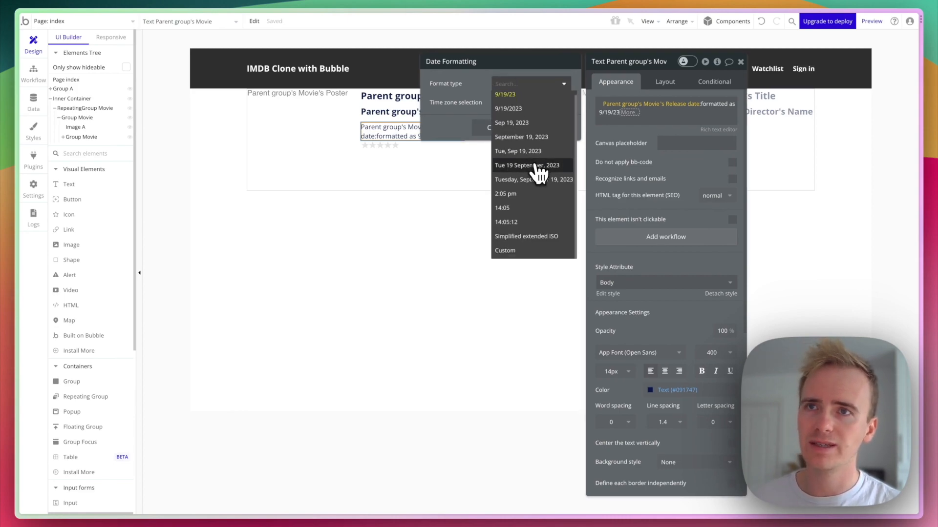
pyautogui.scroll(-1, 532, 168)
pyautogui.click(526, 137)
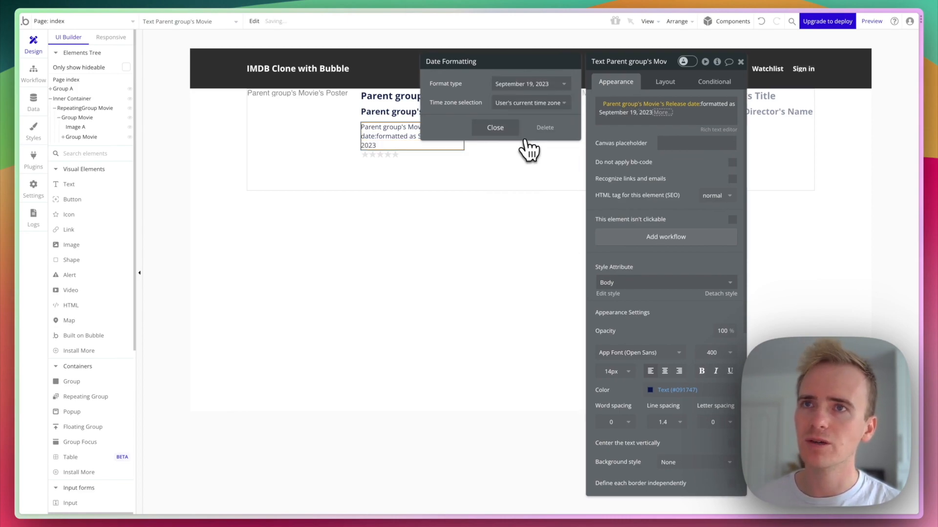
pyautogui.click(525, 86)
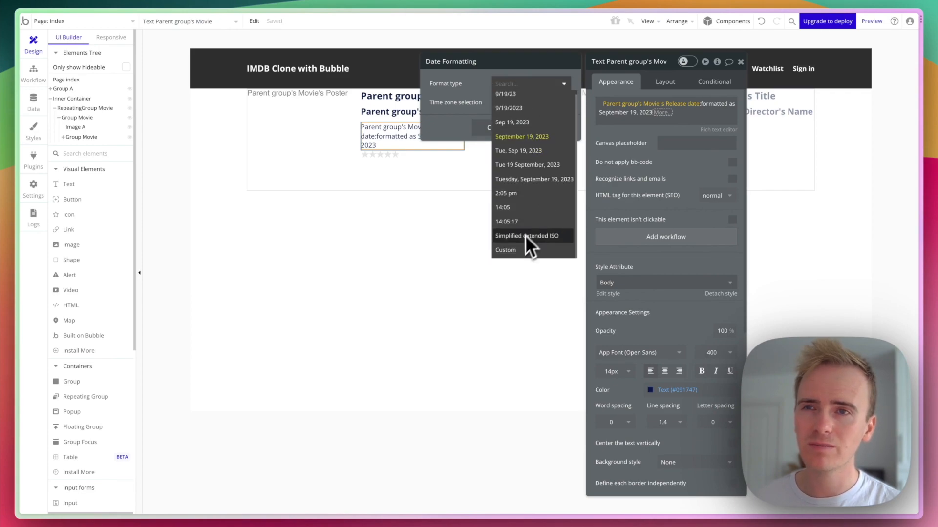
pyautogui.click(480, 94)
pyautogui.click(506, 129)
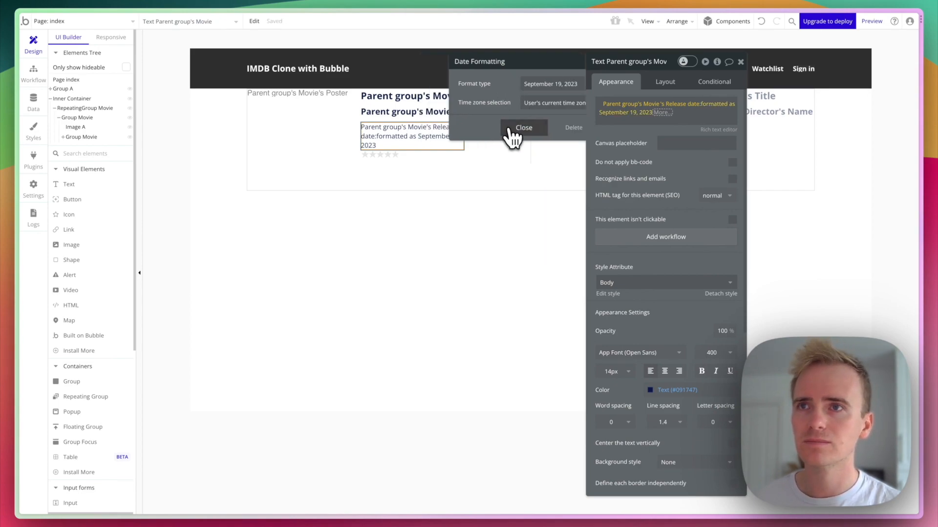
# Set the text's width to 100%.
pyautogui.click(665, 84)
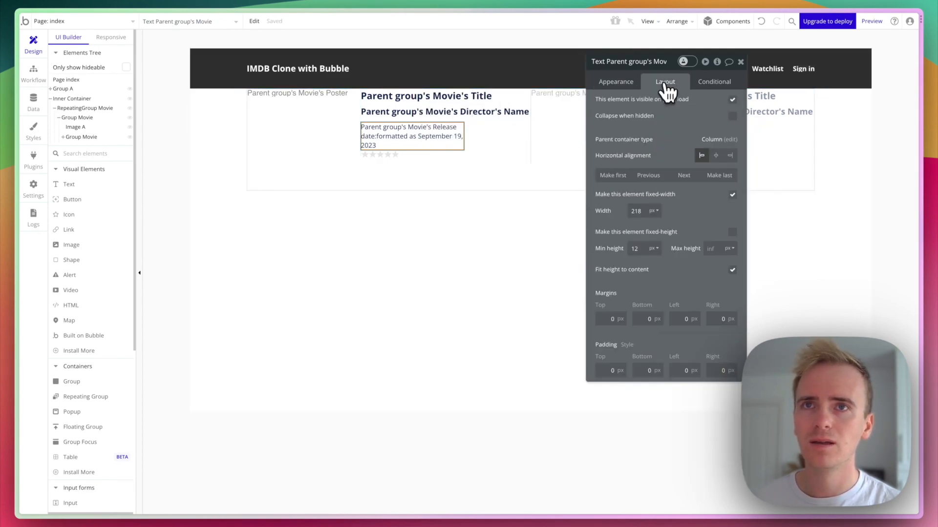
pyautogui.doubleClick(637, 211)
pyautogui.write('100')
pyautogui.click(653, 211)
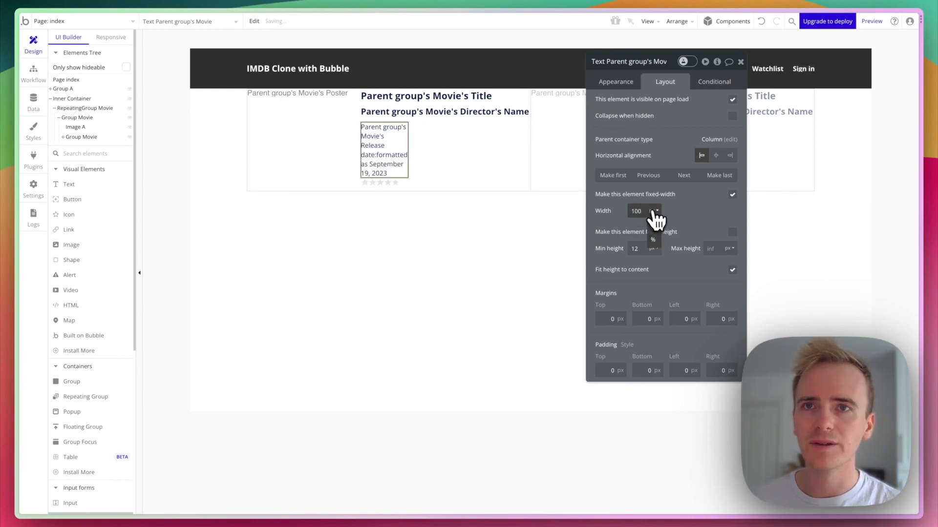
pyautogui.click(657, 239)
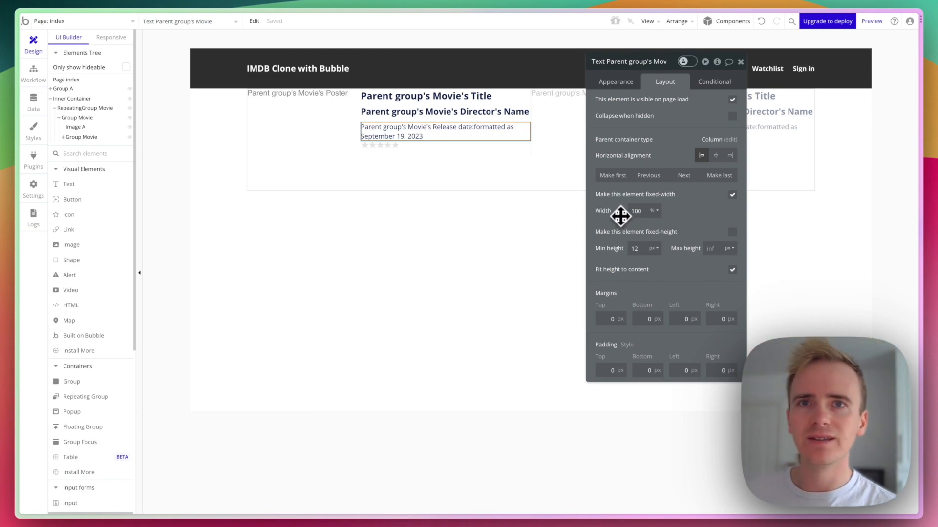
pyautogui.click(507, 221)
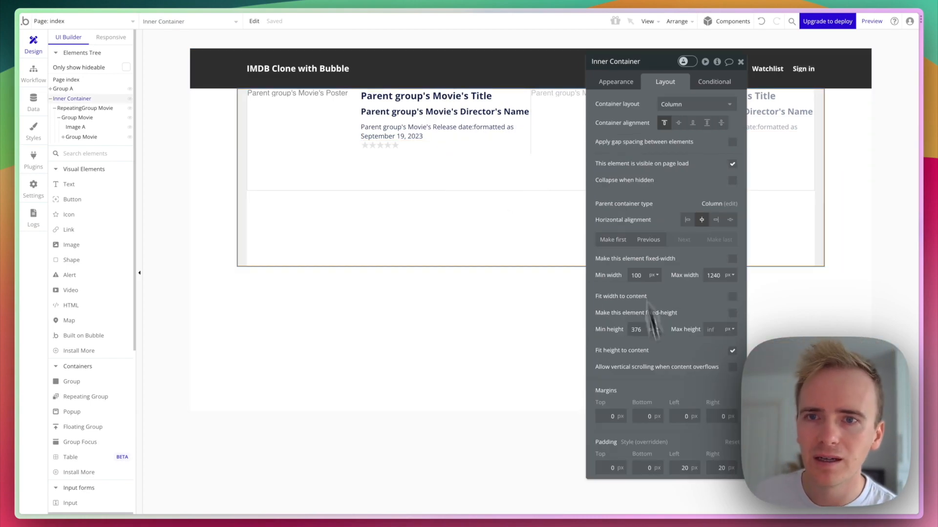
# Give the inner container 30 px of top padding.
pyautogui.click(598, 476)
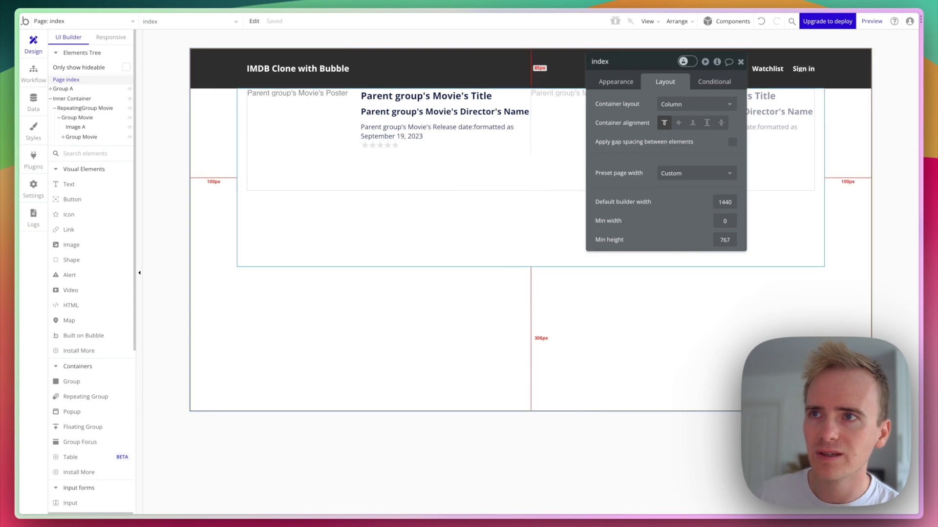
pyautogui.click(509, 253)
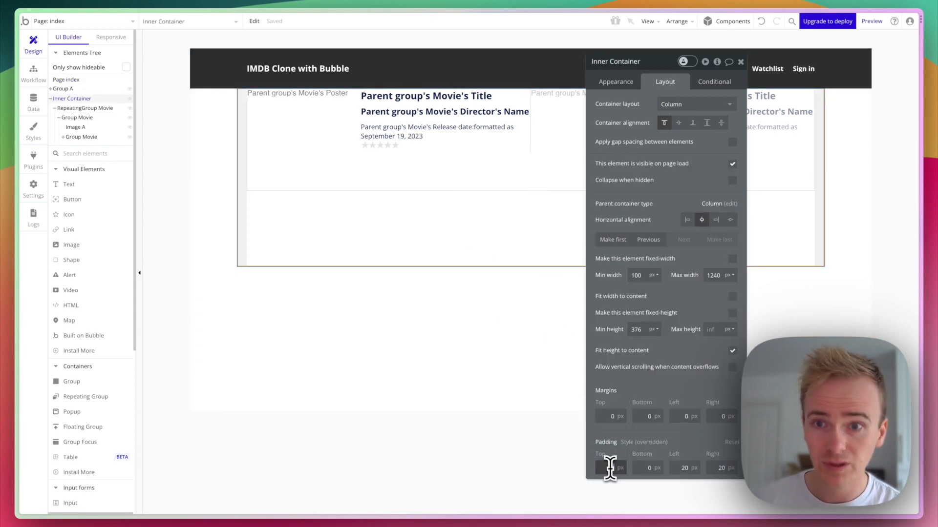
pyautogui.press('Return')
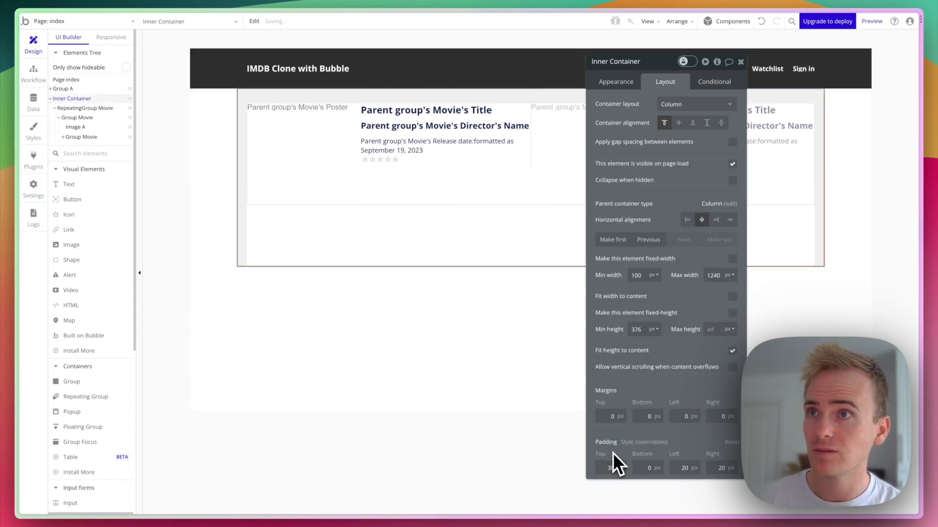
# Preview the app, then return to the editor.
pyautogui.click(873, 22)
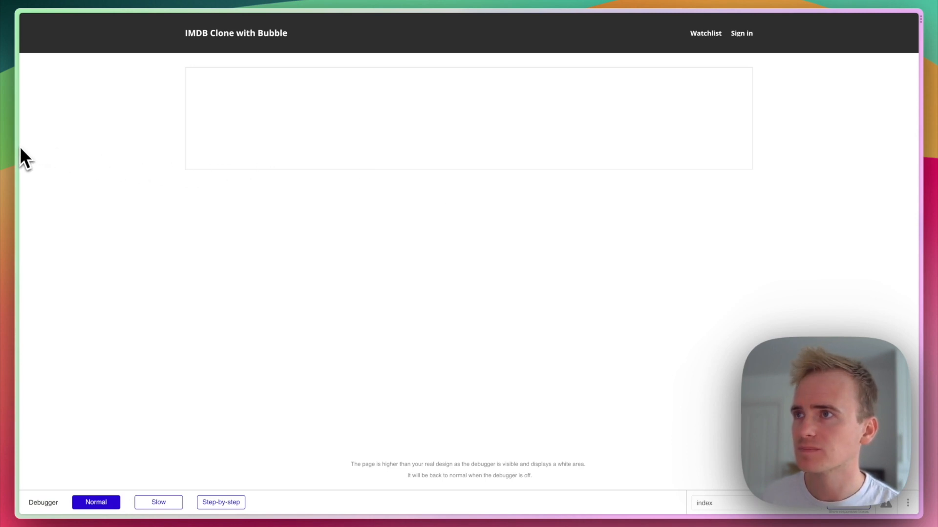
pyautogui.moveTo(18, 146)
pyautogui.click(78, 77)
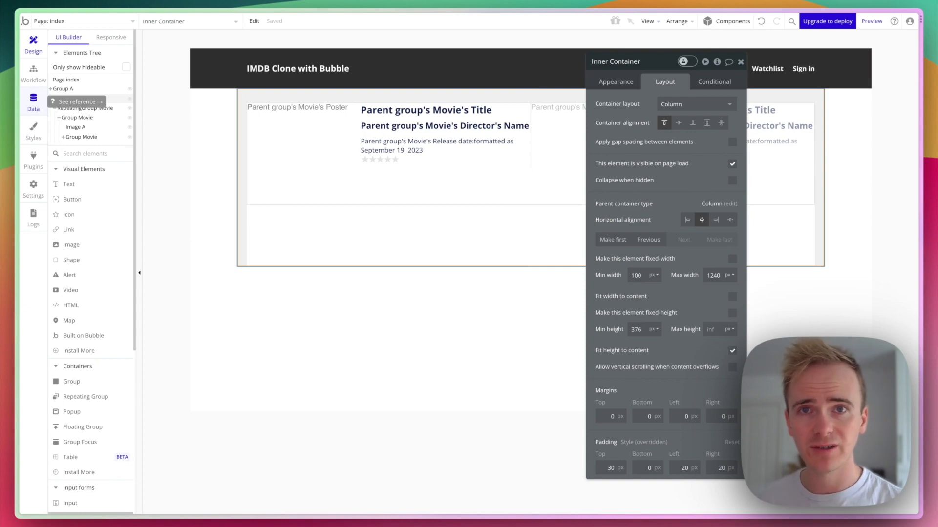
# Add a new entry in App data with Batman as its Title.
pyautogui.click(35, 103)
pyautogui.click(209, 59)
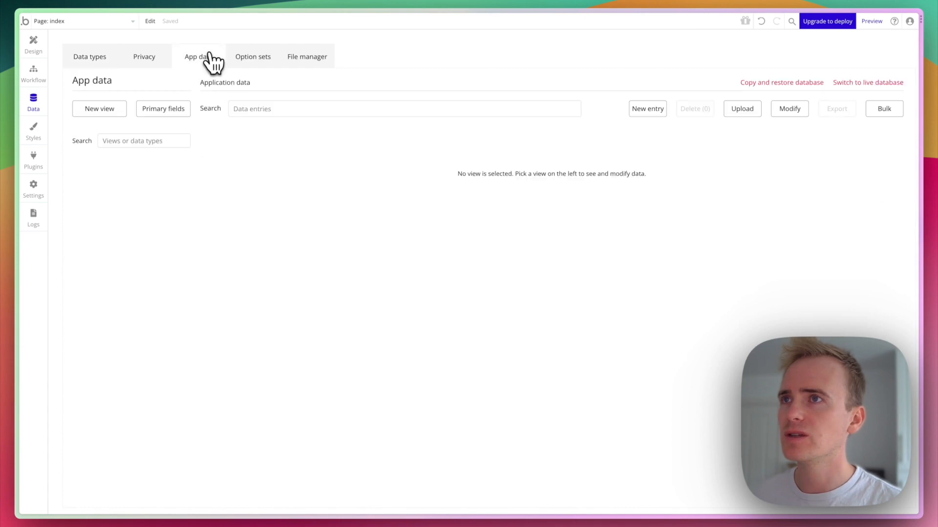
pyautogui.click(661, 111)
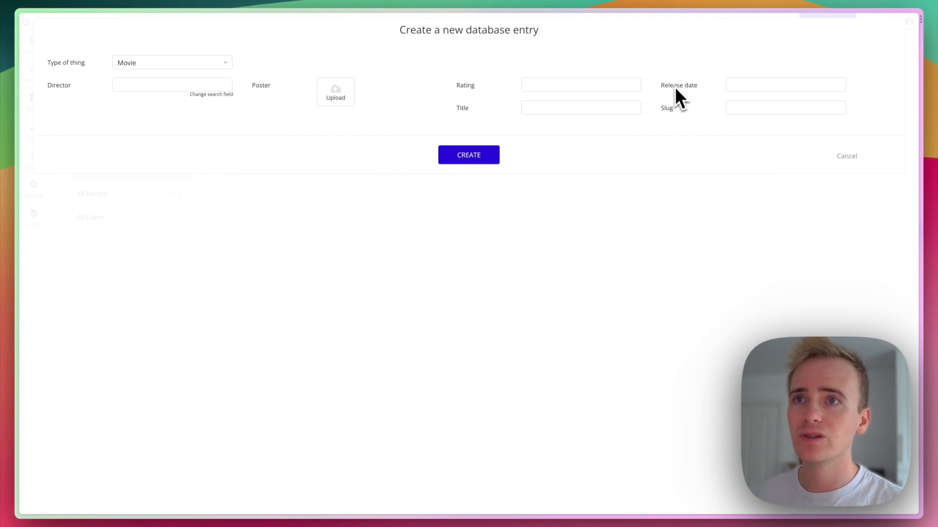
pyautogui.click(597, 107)
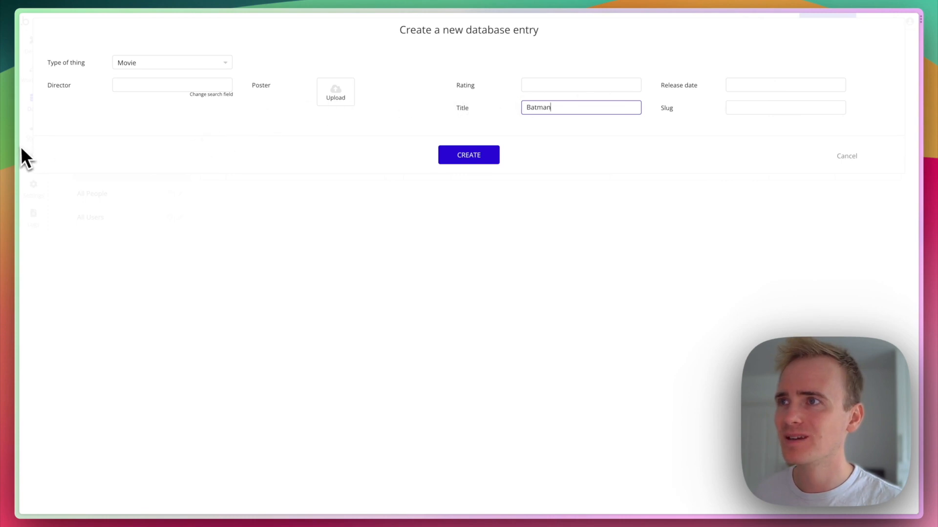
pyautogui.moveTo(16, 148)
pyautogui.click(48, 146)
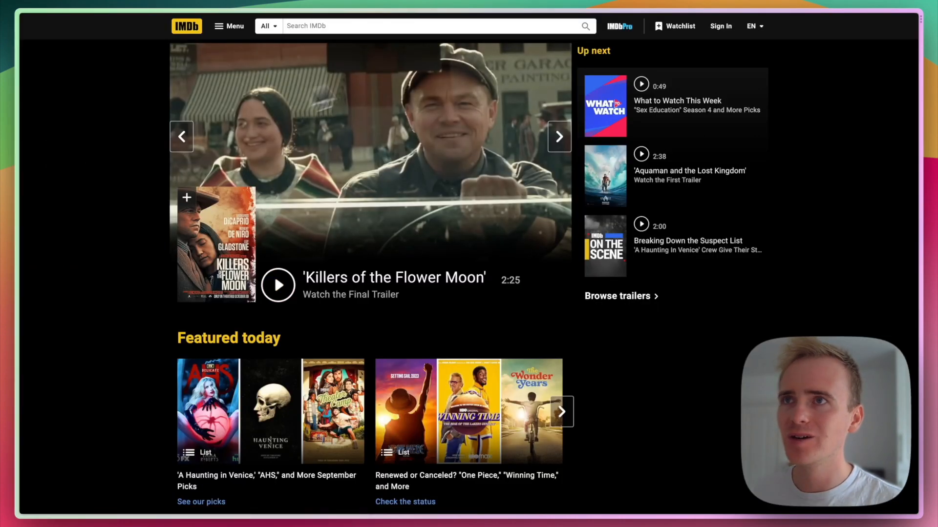
pyautogui.click(409, 27)
pyautogui.write('batman')
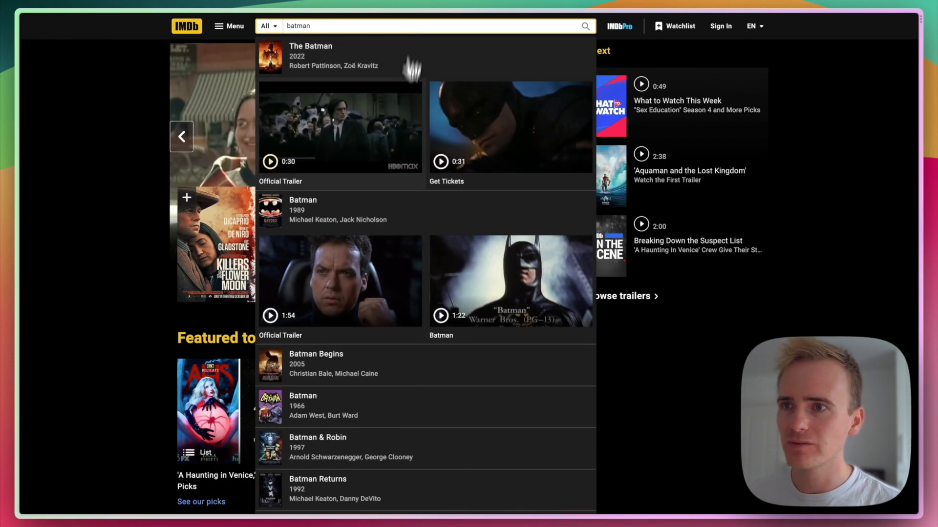
pyautogui.click(326, 362)
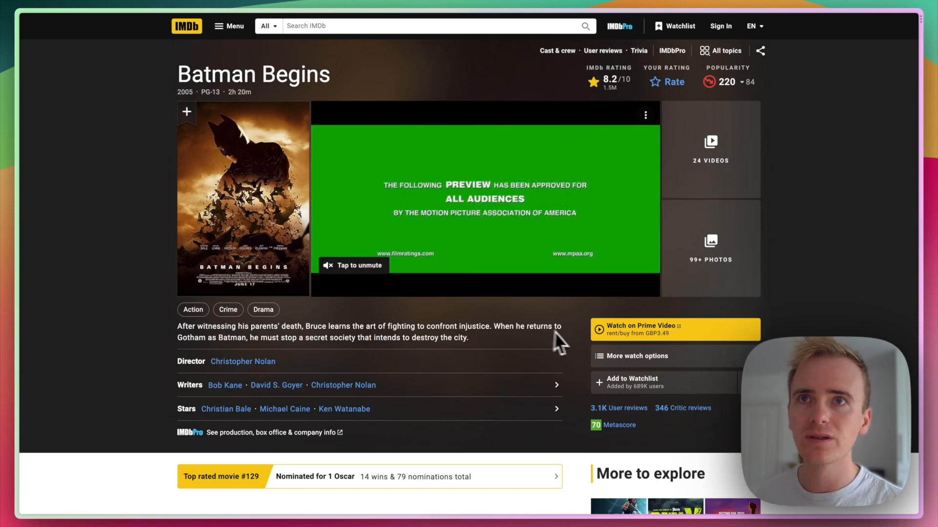
pyautogui.scroll(-5, 577, 348)
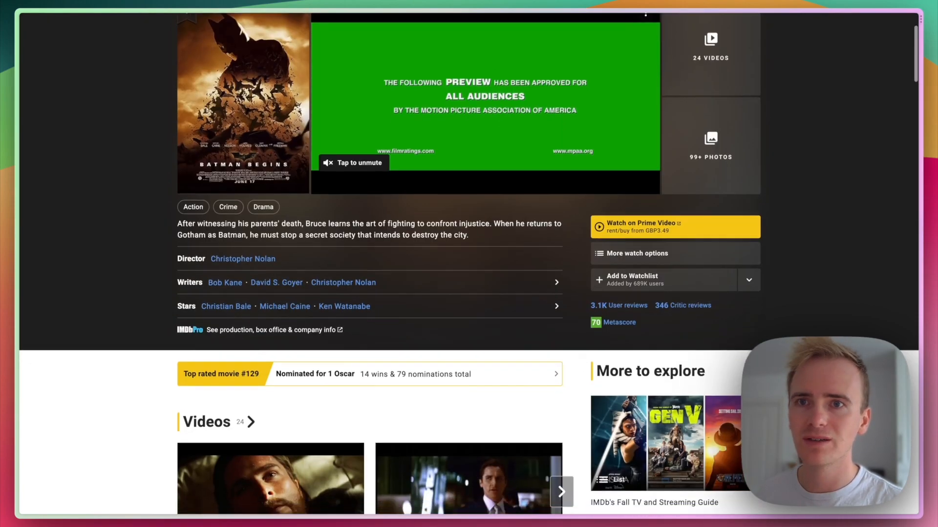
pyautogui.scroll(-20, 576, 348)
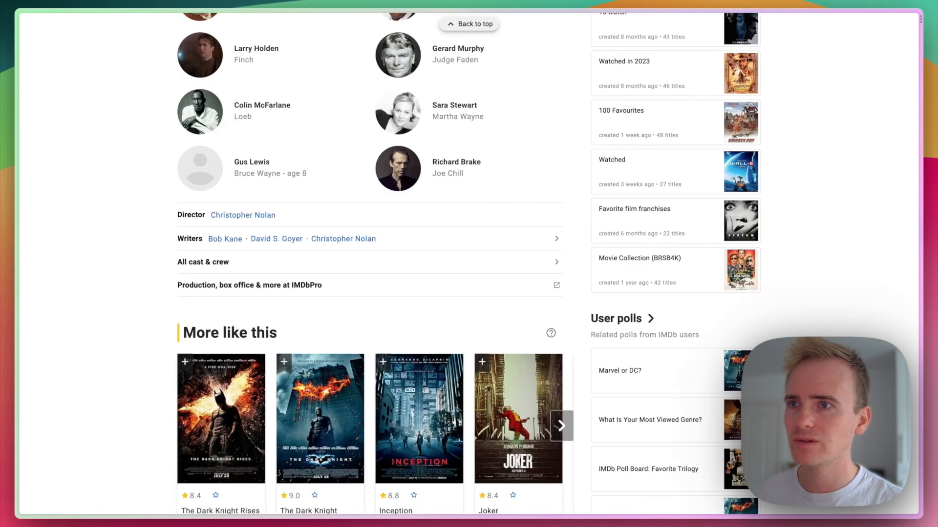
pyautogui.scroll(-11, 371, 264)
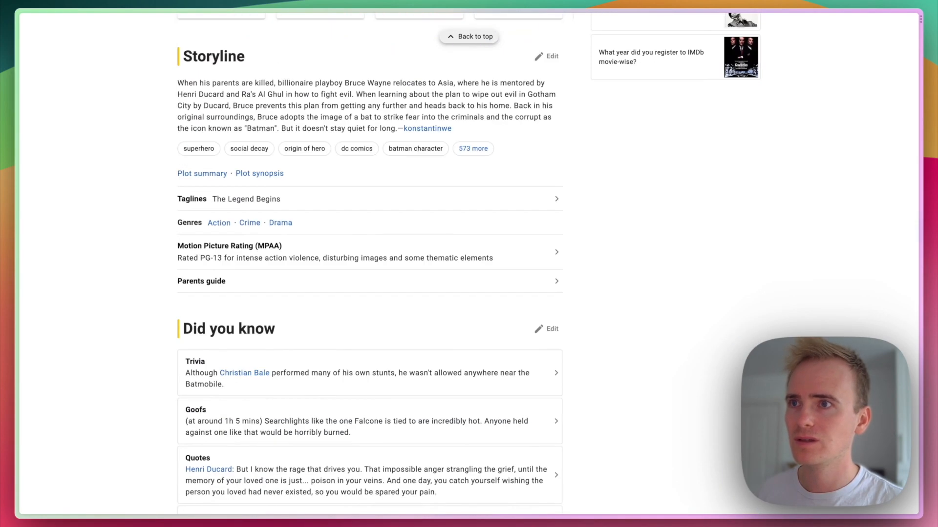
pyautogui.scroll(-15, 372, 264)
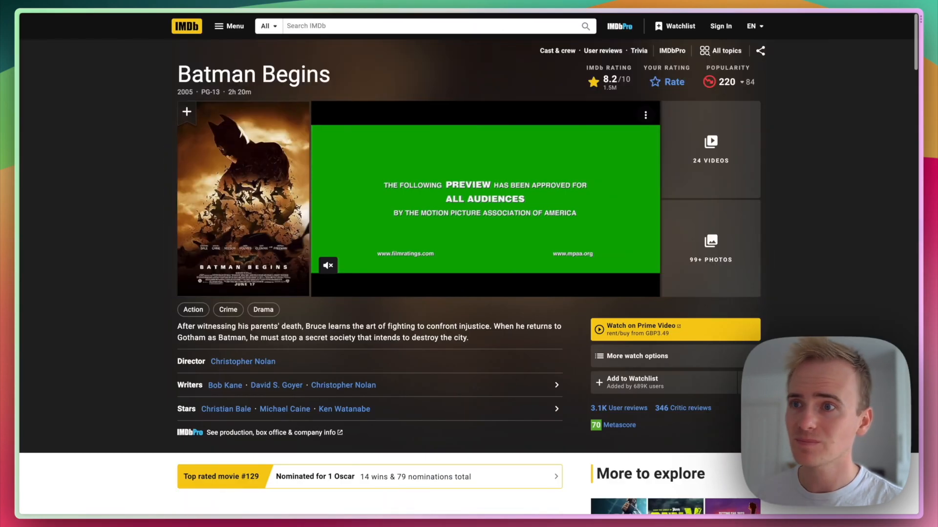
pyautogui.scroll(-1, 572, 345)
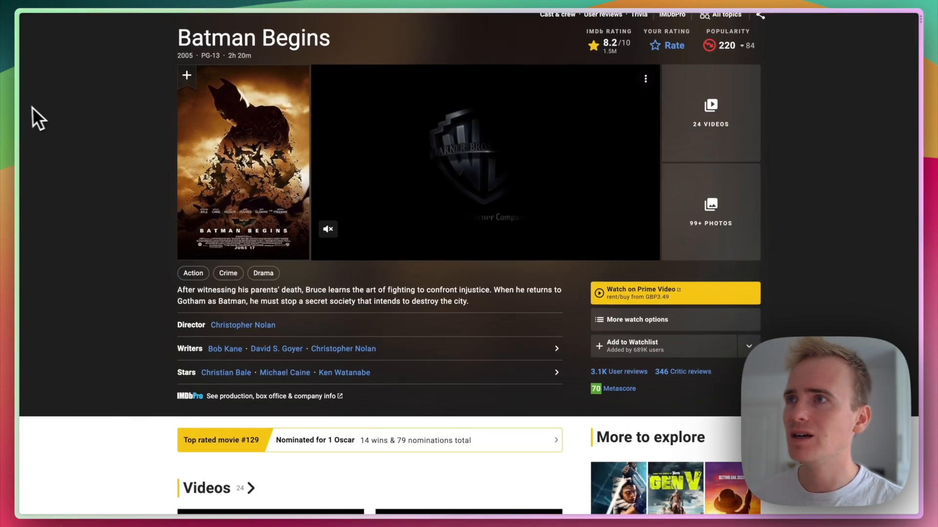
pyautogui.moveTo(18, 107)
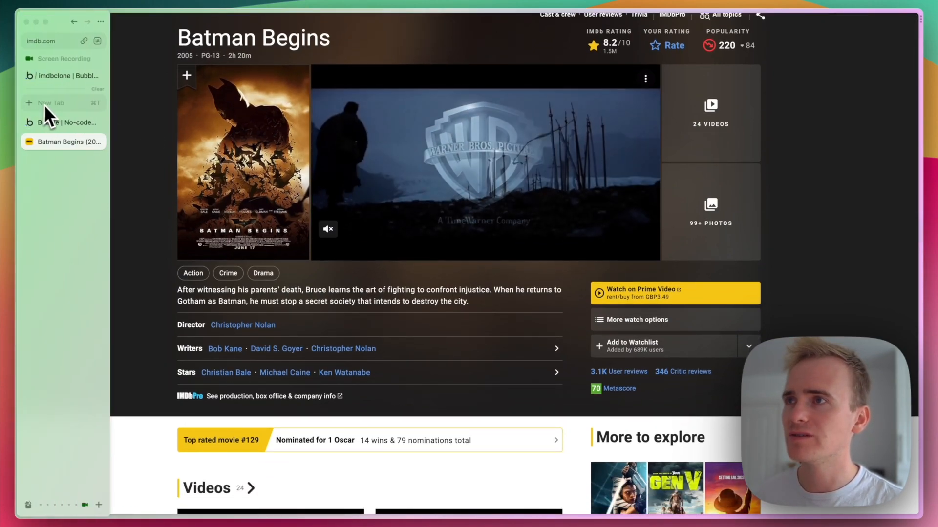
# Set the Batman entry's release date to 06/16/2005 12:00 am and create it.
pyautogui.click(67, 74)
pyautogui.click(743, 85)
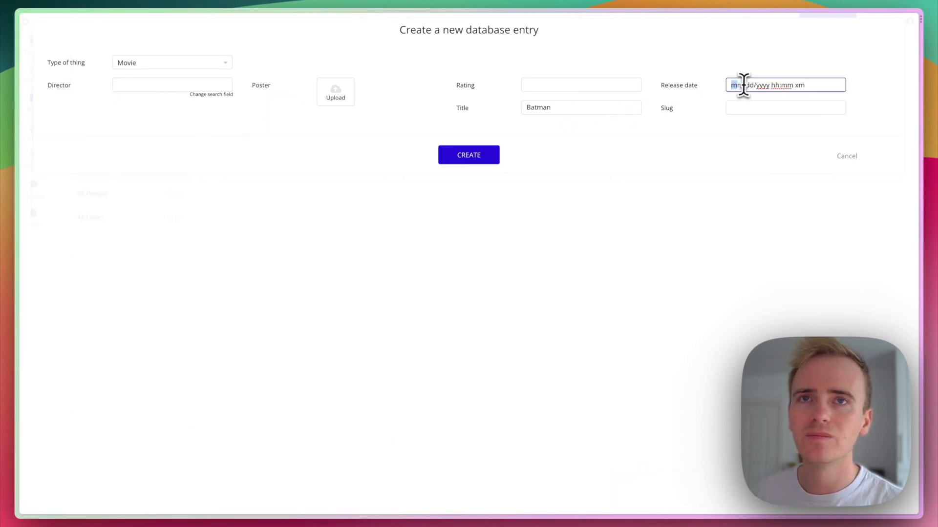
pyautogui.write('06/16/2005 12:00 am')
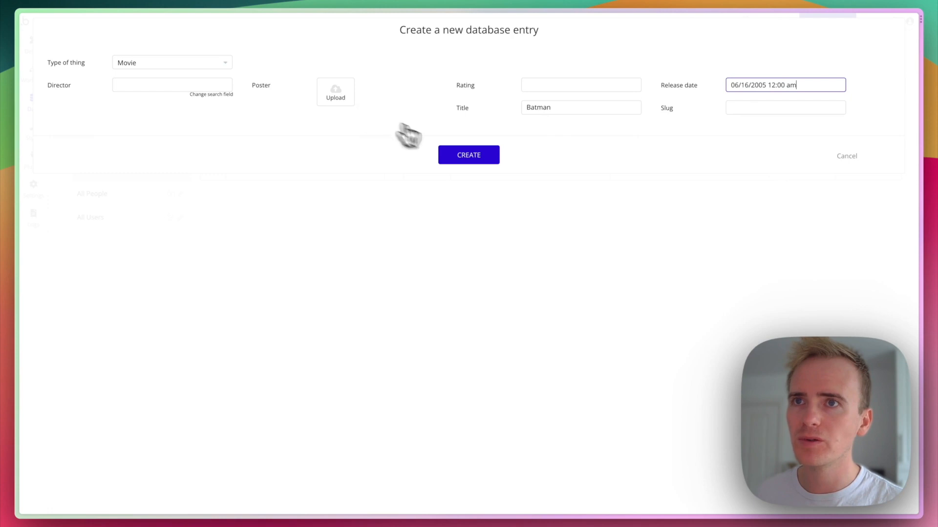
pyautogui.click(474, 158)
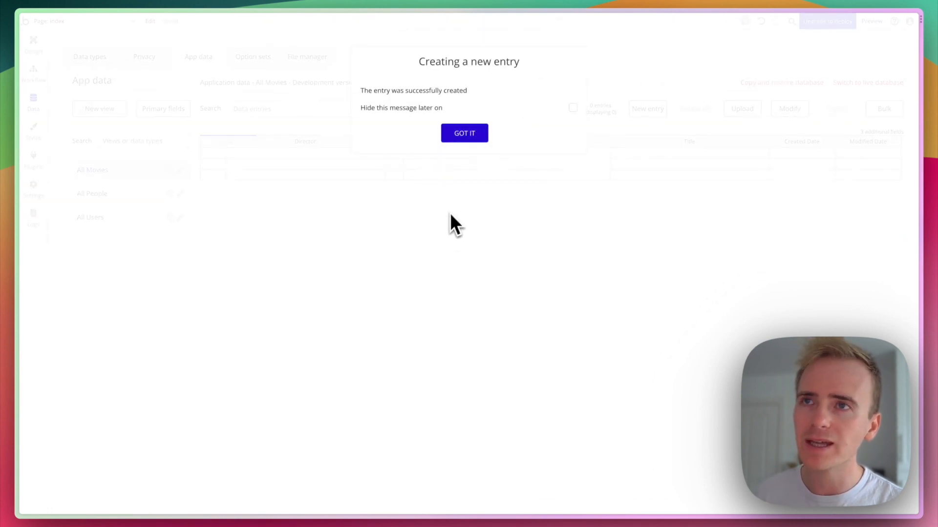
pyautogui.click(461, 139)
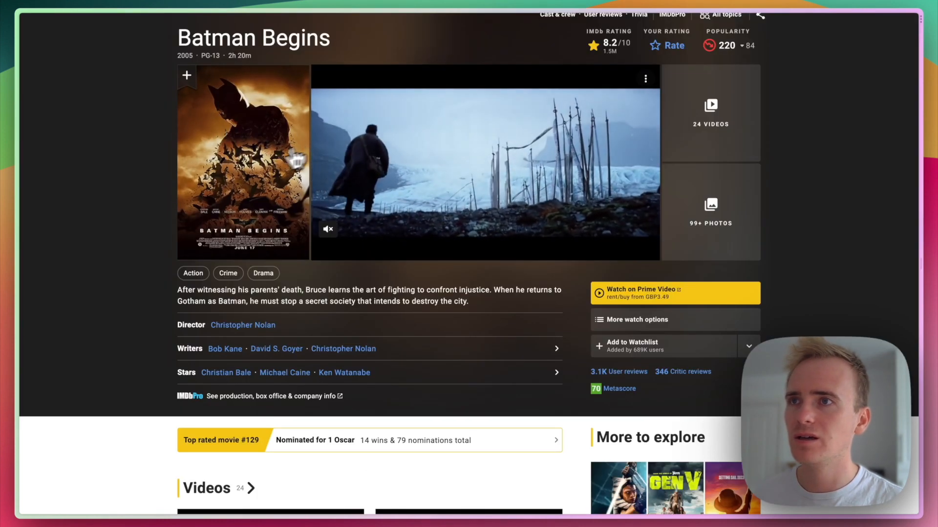
# Open the Batman Begins poster full-size on IMDb.
pyautogui.rightClick(246, 158)
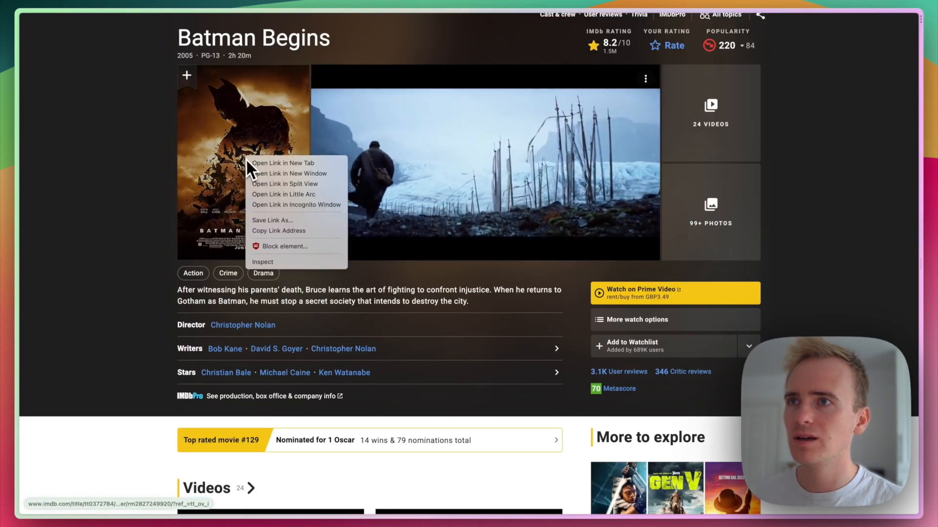
pyautogui.click(140, 170)
pyautogui.moveTo(205, 170); pyautogui.dragTo(274, 189)
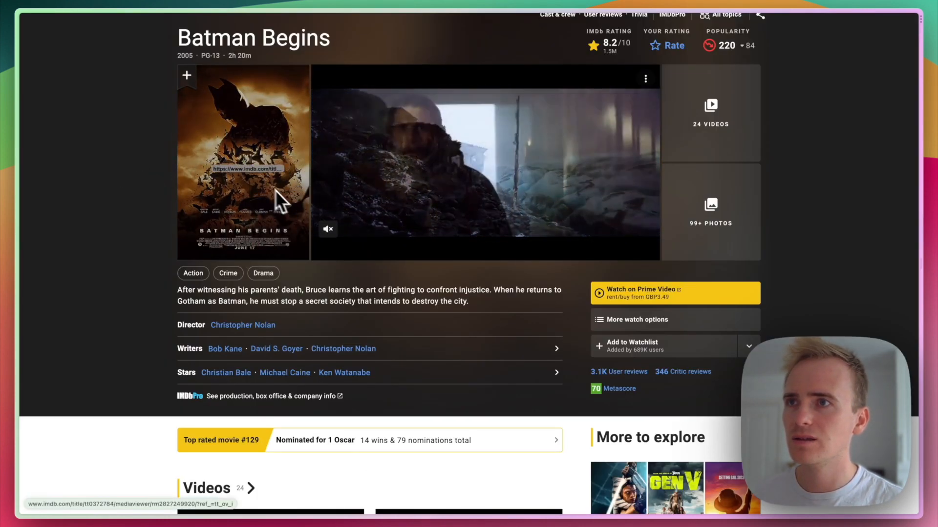
pyautogui.click(245, 176)
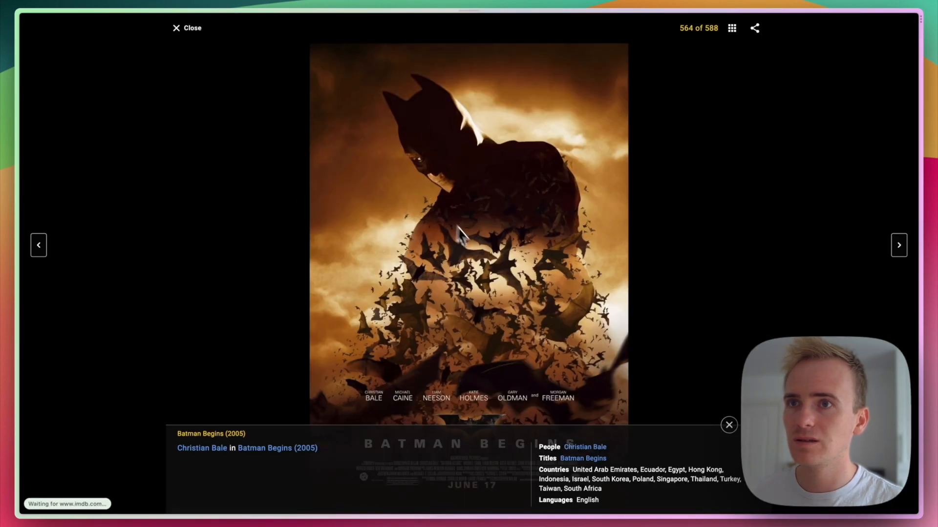
# Close the poster viewer and open the Batman entry's edit form in Bubble.
pyautogui.rightClick(524, 300)
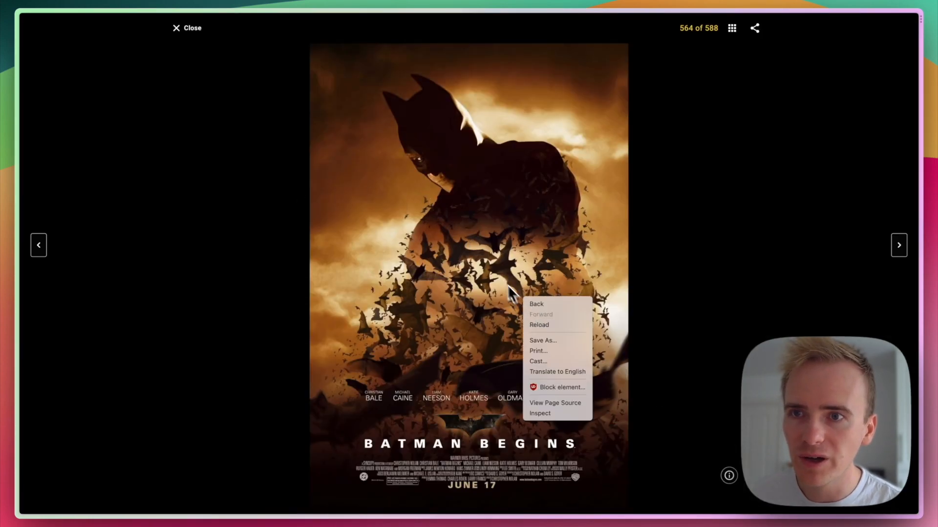
pyautogui.click(478, 263)
pyautogui.click(567, 308)
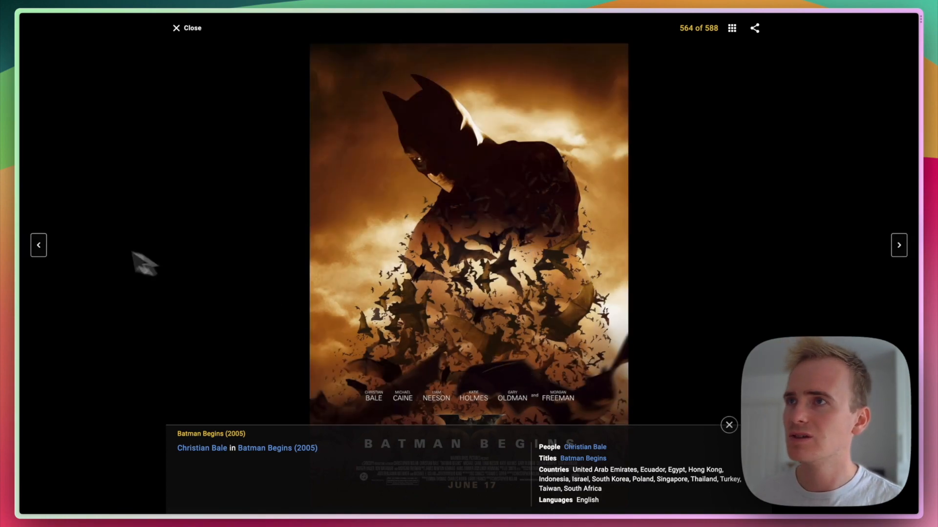
pyautogui.click(87, 231)
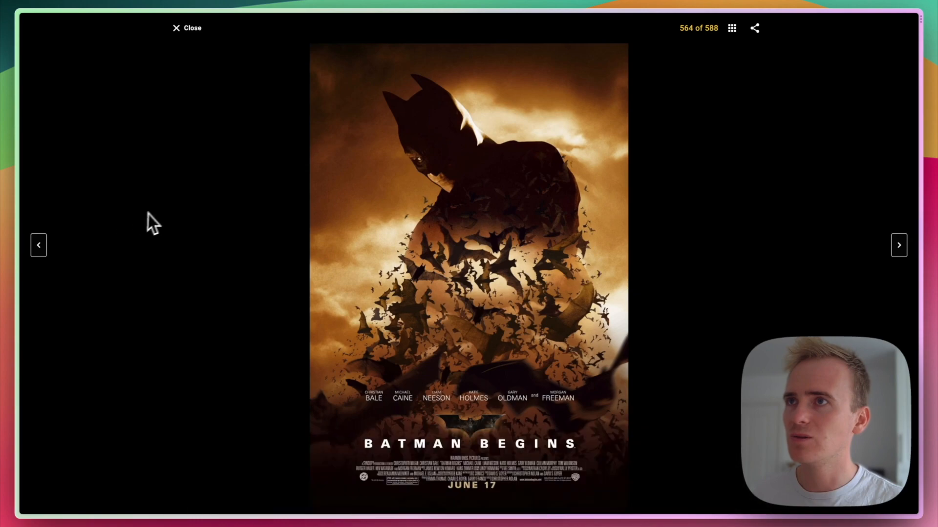
pyautogui.click(184, 35)
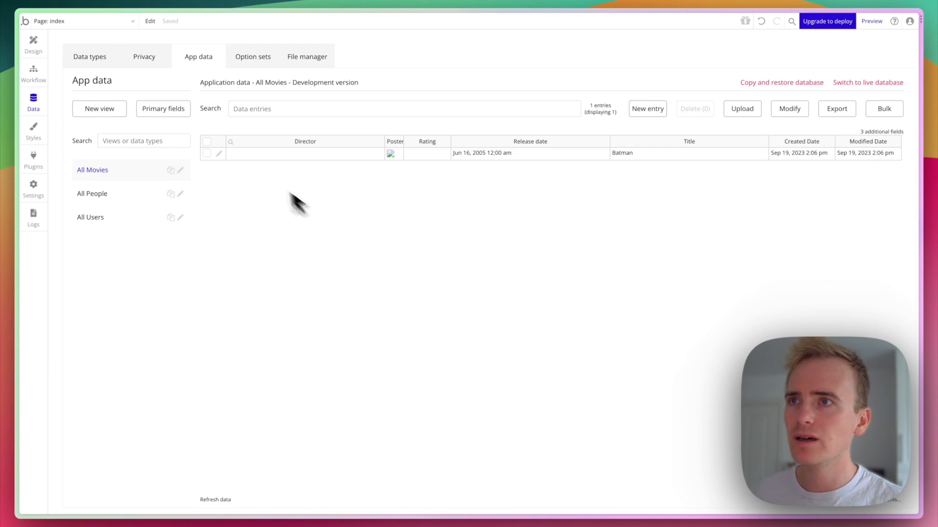
pyautogui.click(219, 154)
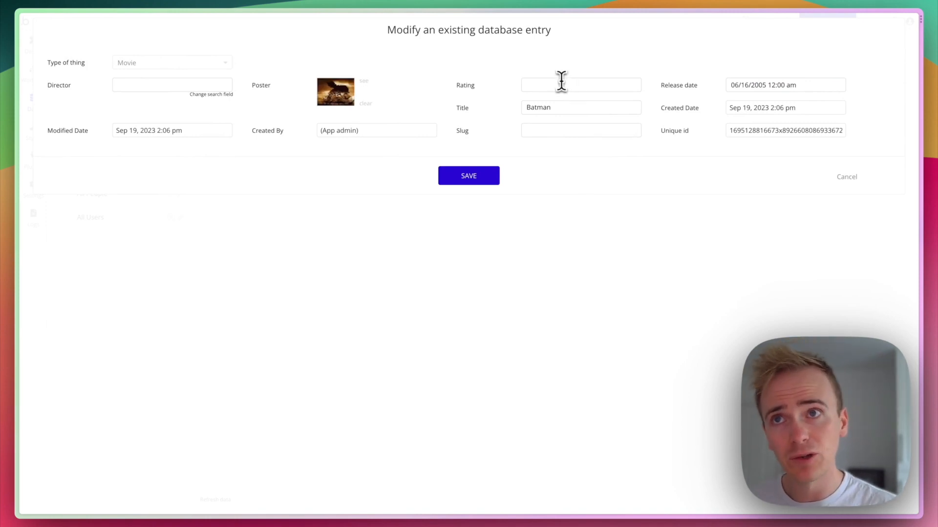
# Give the Batman entry a rating of 4.5 and save it.
pyautogui.click(560, 84)
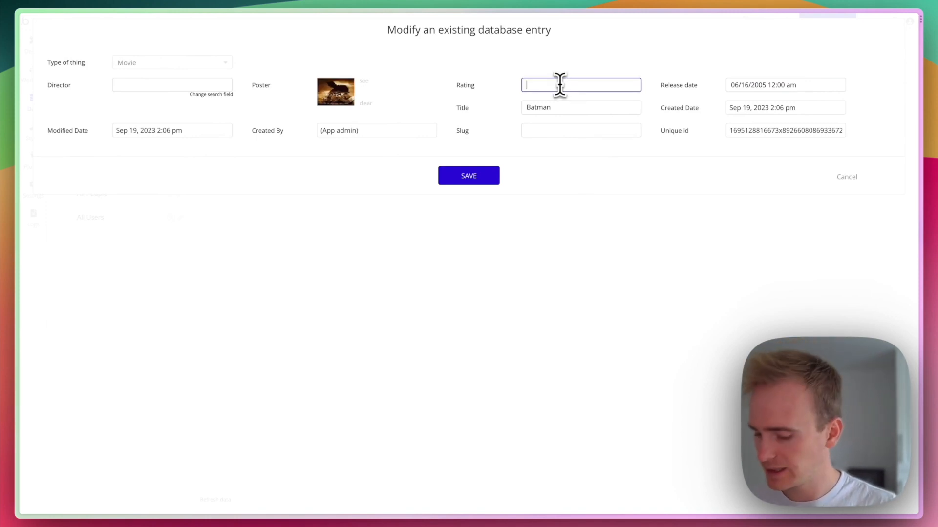
pyautogui.write('4')
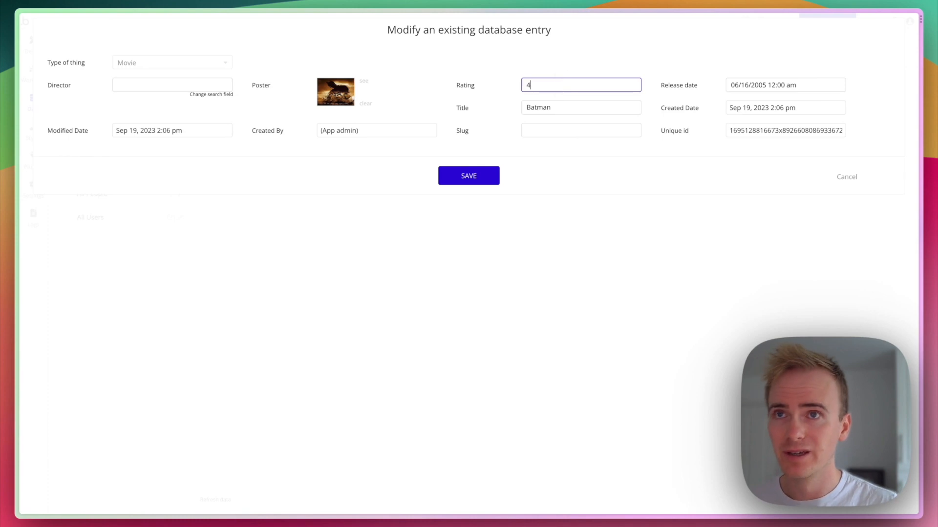
pyautogui.write('.5')
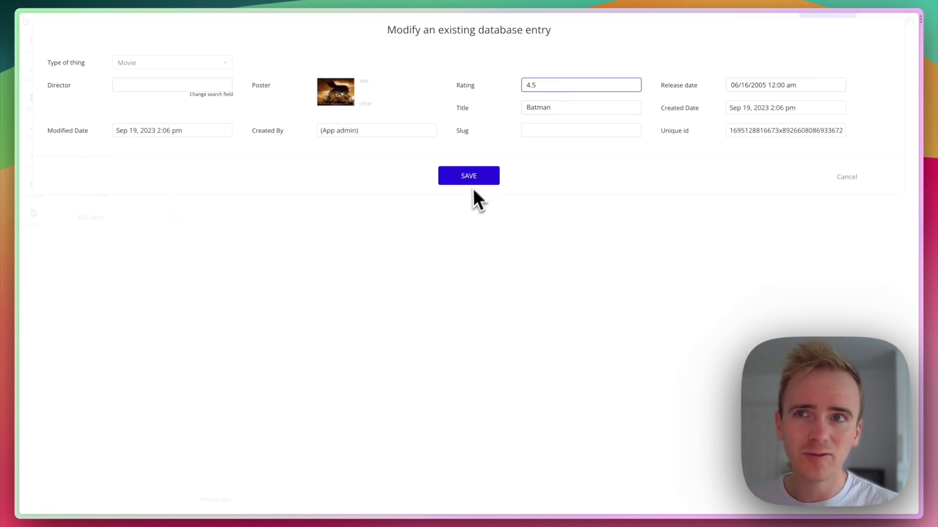
pyautogui.click(468, 178)
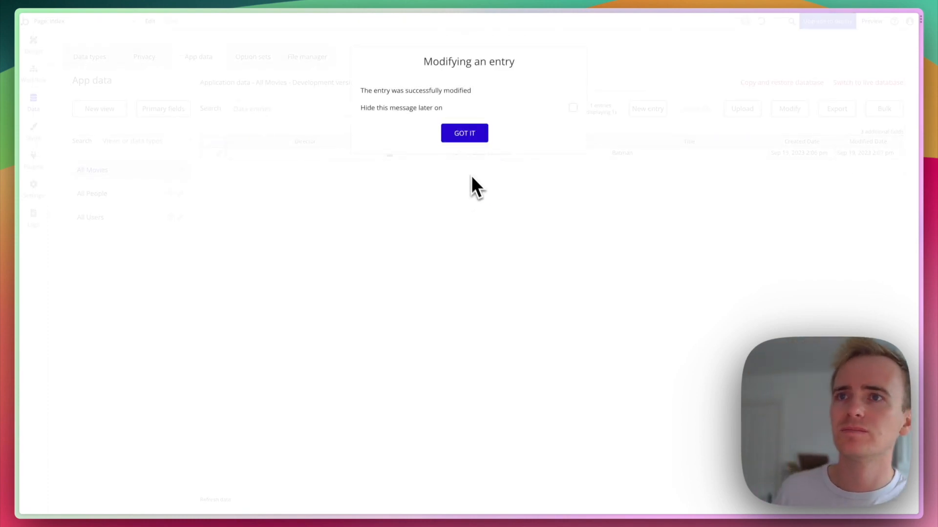
pyautogui.click(465, 134)
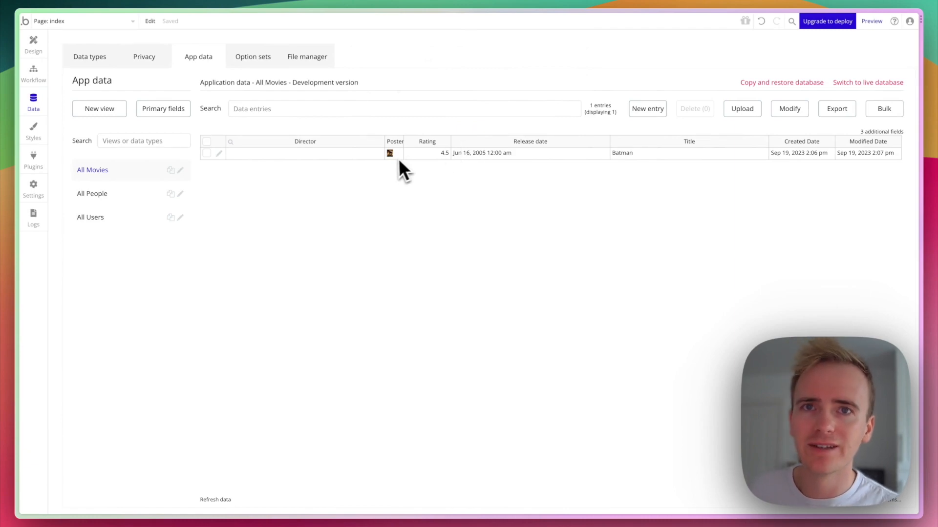
pyautogui.click(100, 202)
# Create a new Person record named Christopher Nolan.
pyautogui.click(650, 111)
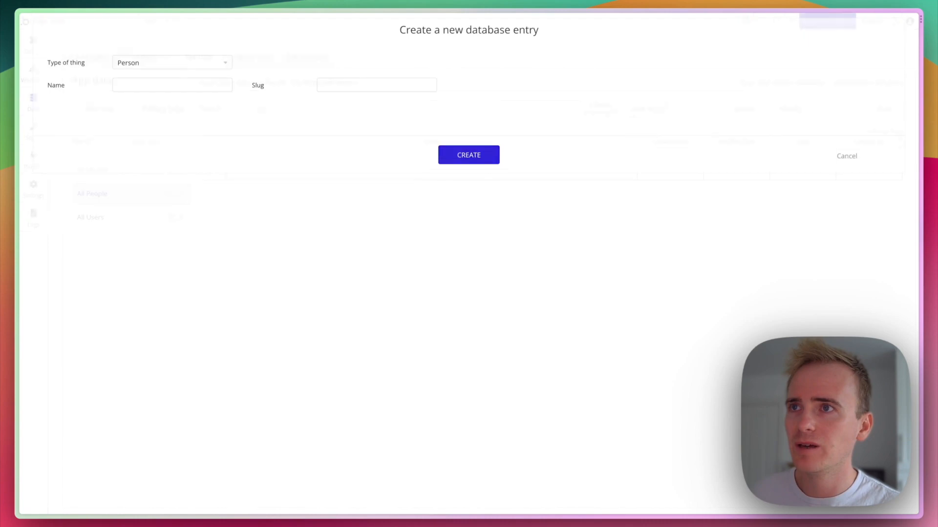
pyautogui.click(167, 85)
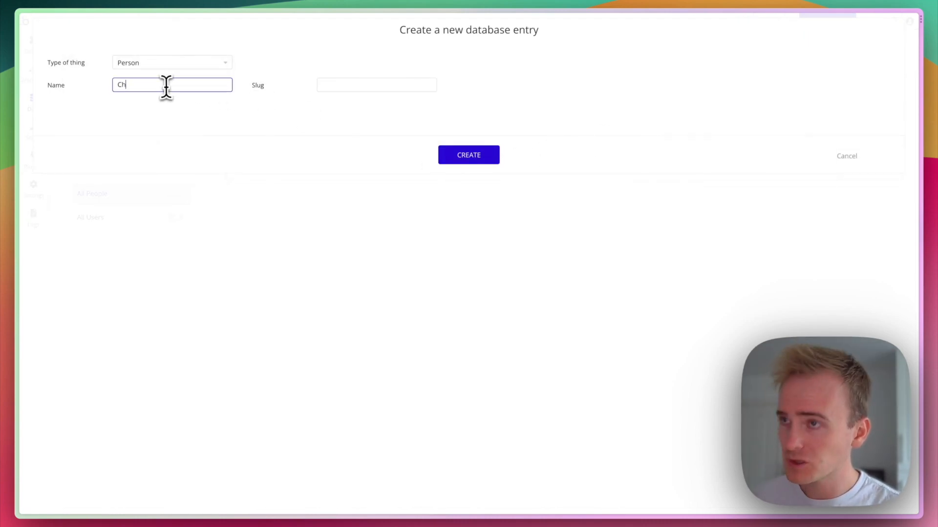
pyautogui.write('Christopher Nolan')
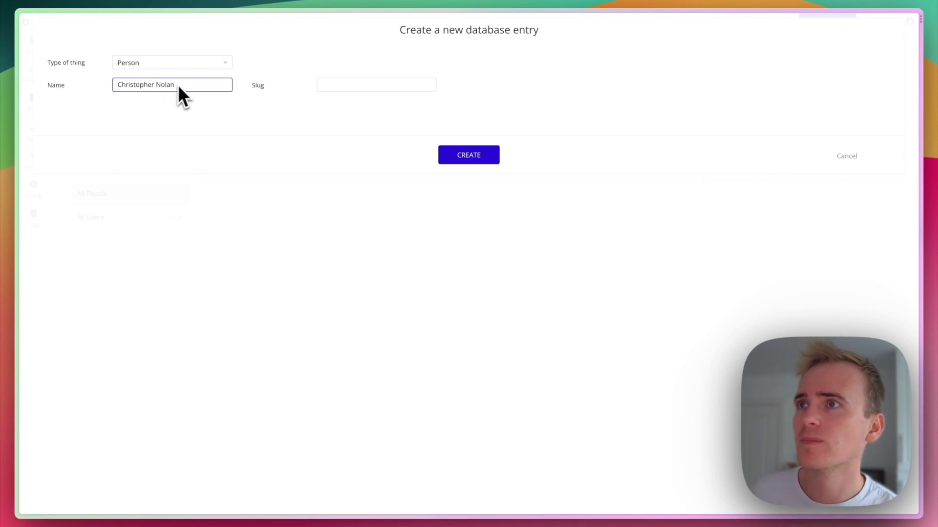
pyautogui.click(472, 157)
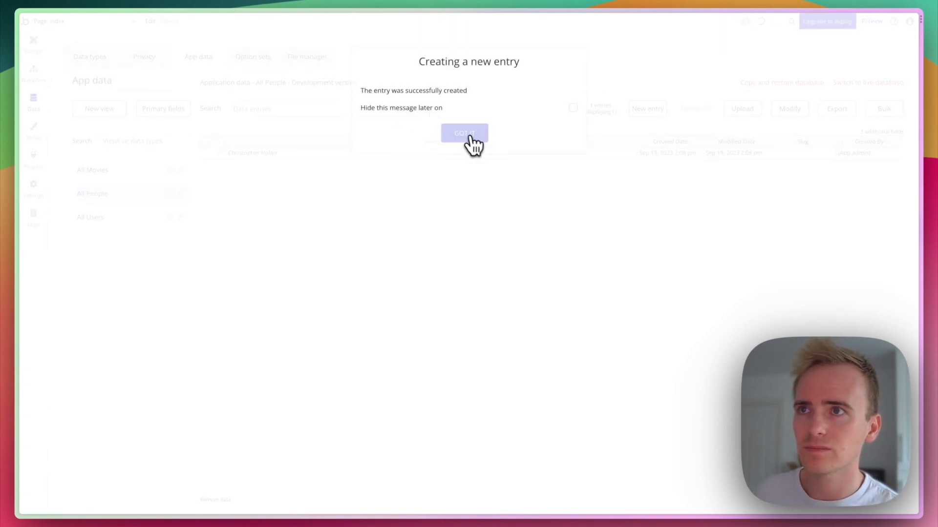
pyautogui.click(468, 137)
# Open the Batman entry, start entering a director, then close it without saving.
pyautogui.click(108, 173)
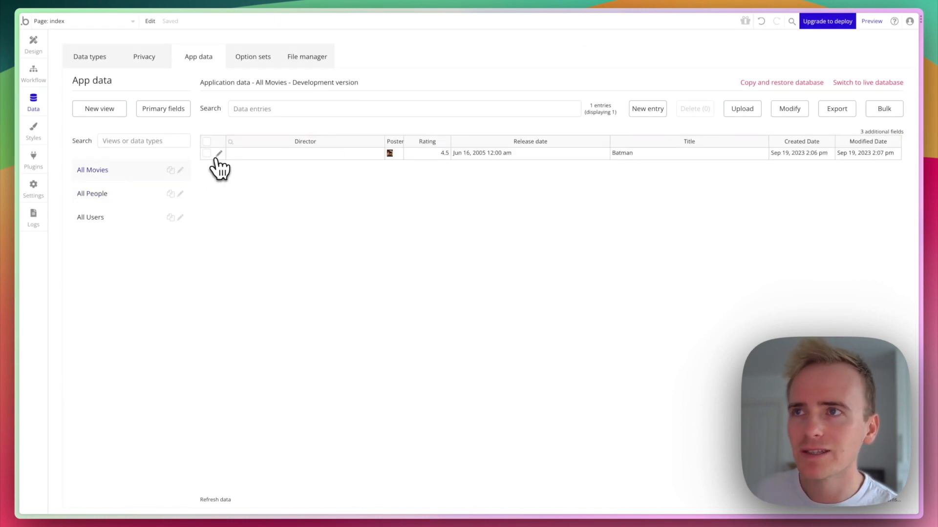
pyautogui.click(217, 154)
pyautogui.click(166, 84)
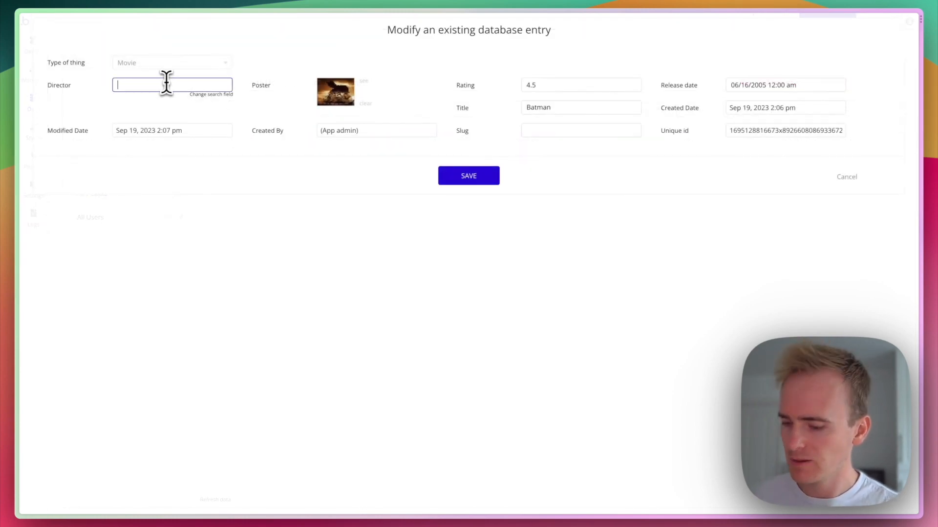
pyautogui.write('Chris')
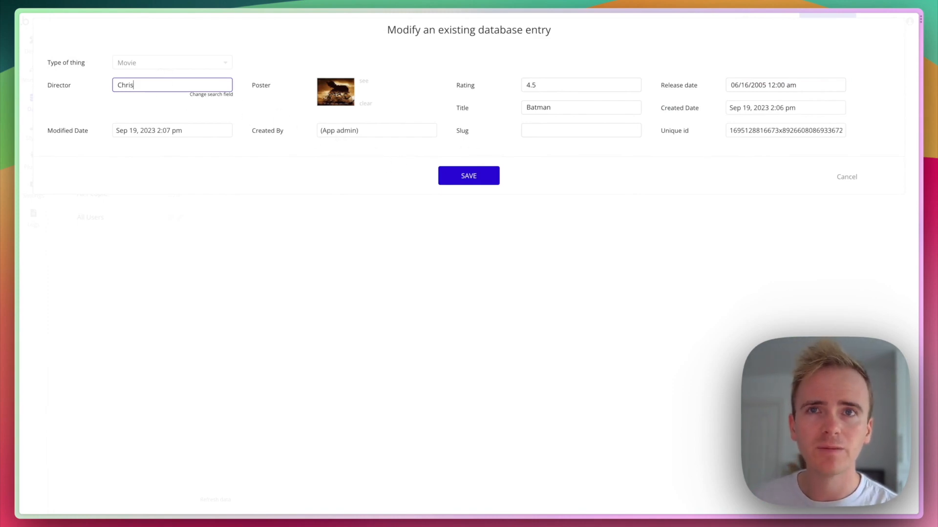
pyautogui.doubleClick(757, 129)
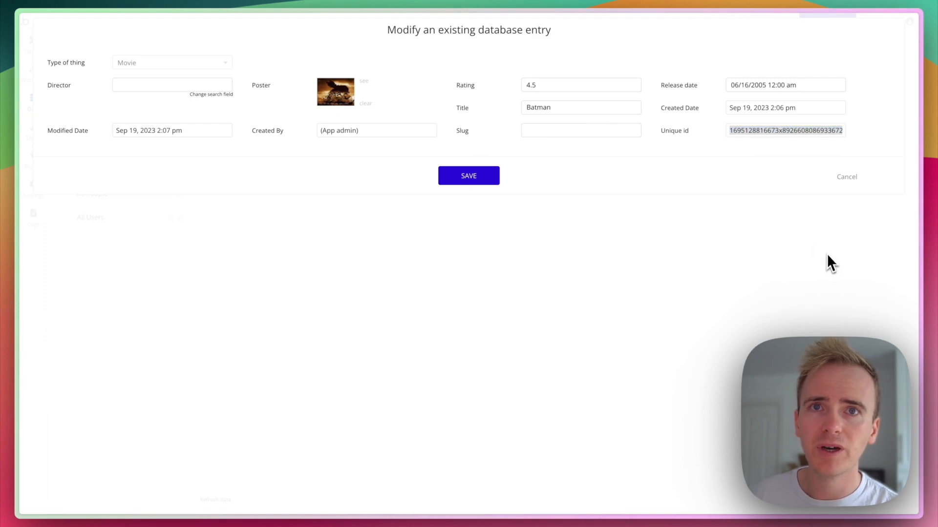
pyautogui.click(847, 177)
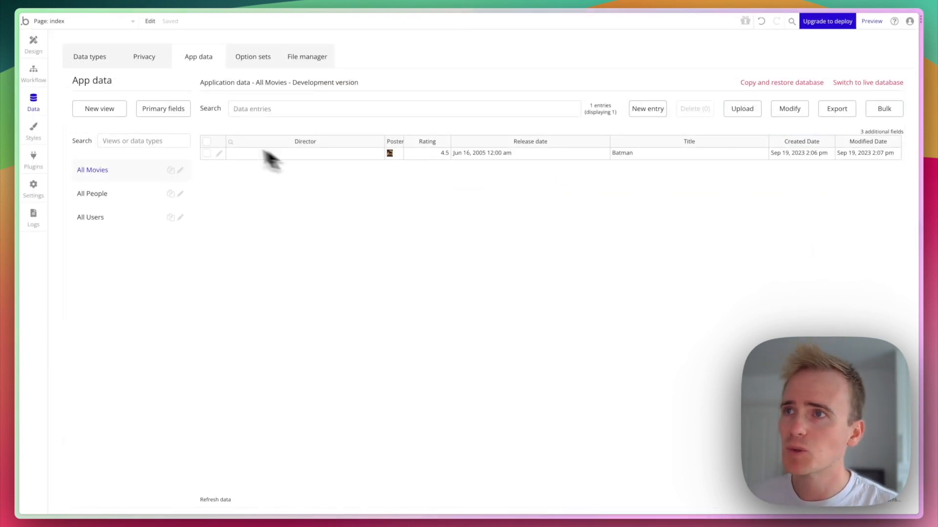
# Set primary display fields: Person shown by Name, Movie shown by Title.
pyautogui.click(145, 117)
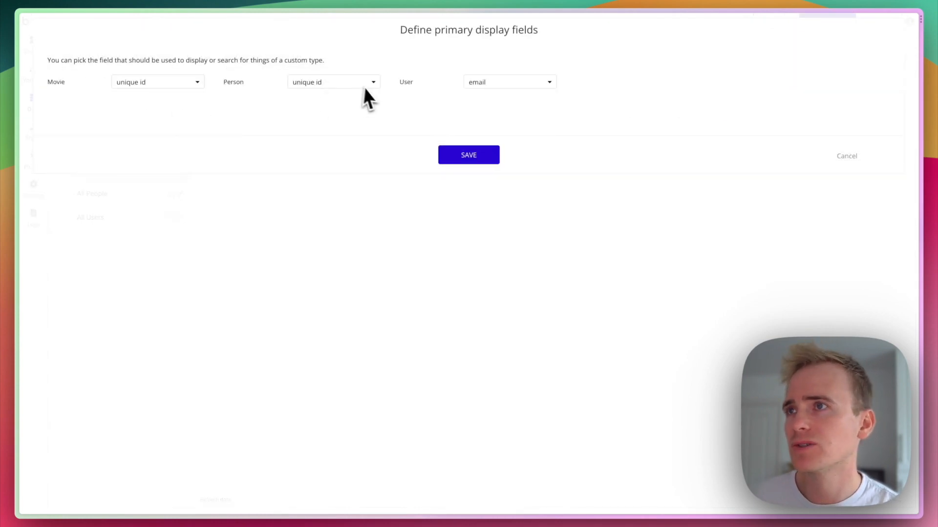
pyautogui.click(338, 82)
pyautogui.click(338, 99)
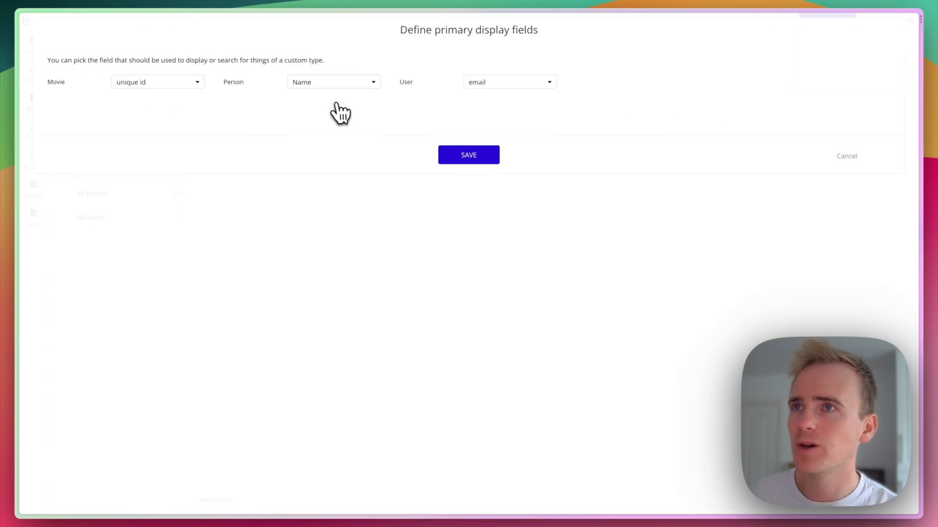
pyautogui.click(142, 83)
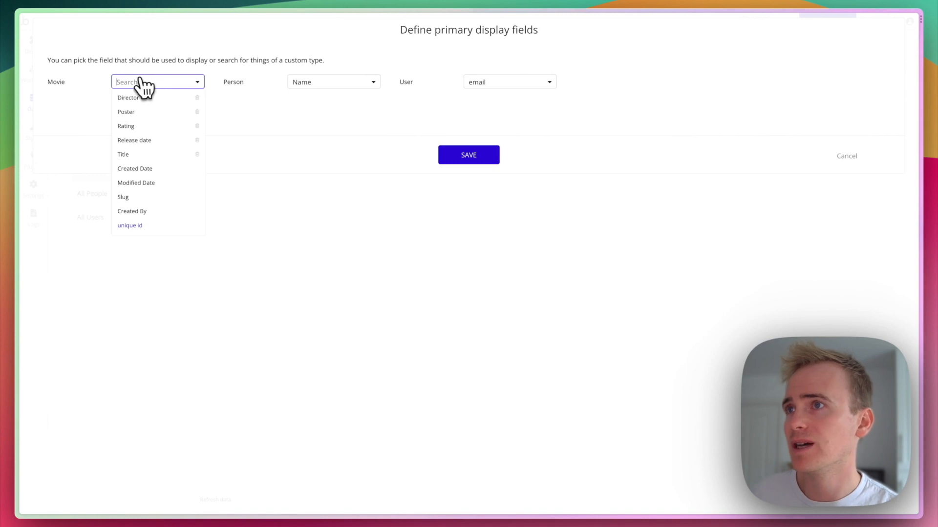
pyautogui.click(144, 154)
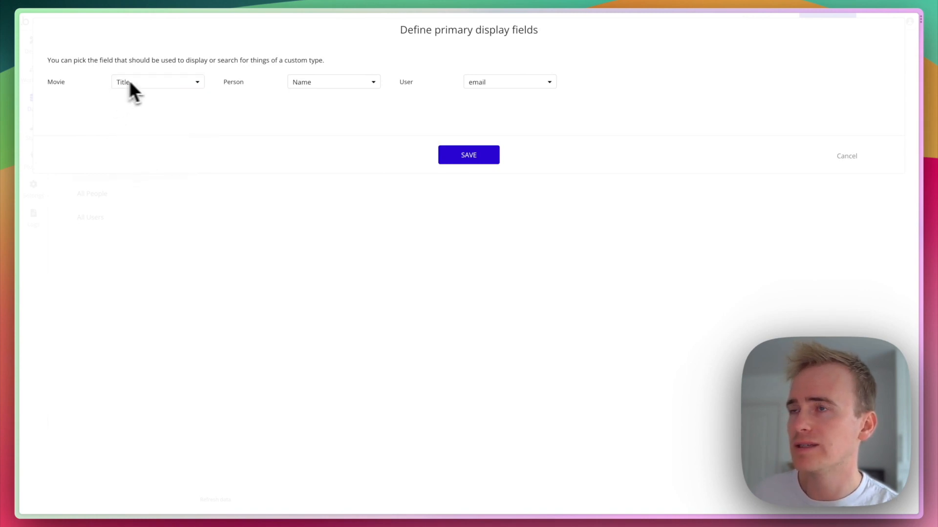
pyautogui.click(462, 156)
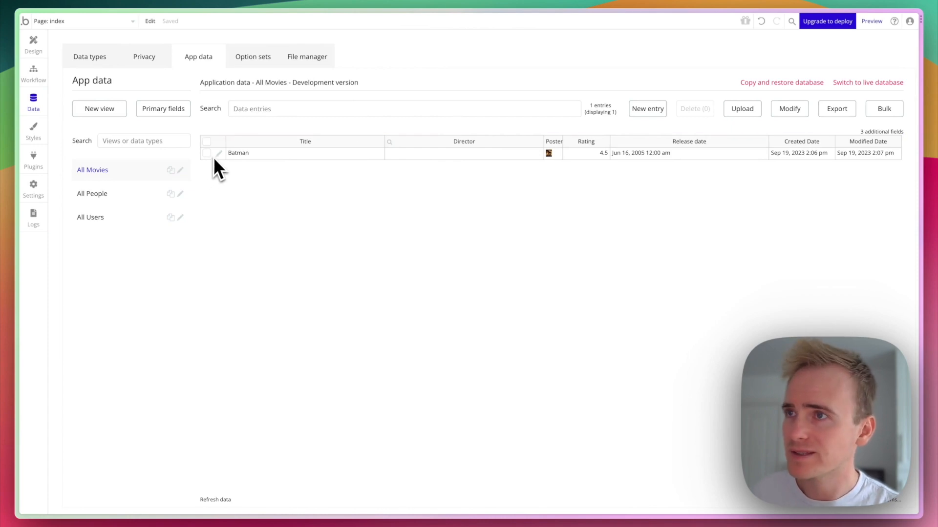
# Set Christopher Nolan as the Batman entry's director and save it.
pyautogui.click(218, 156)
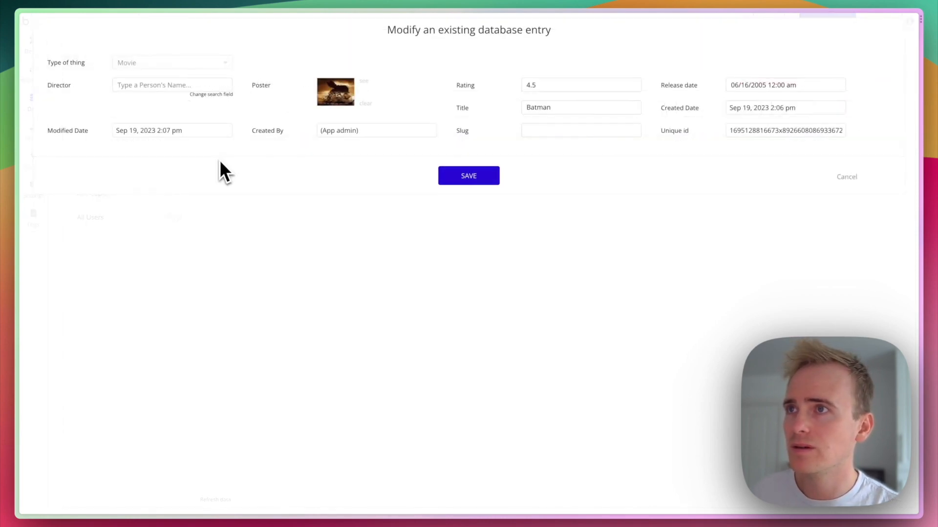
pyautogui.click(145, 86)
pyautogui.write('chr')
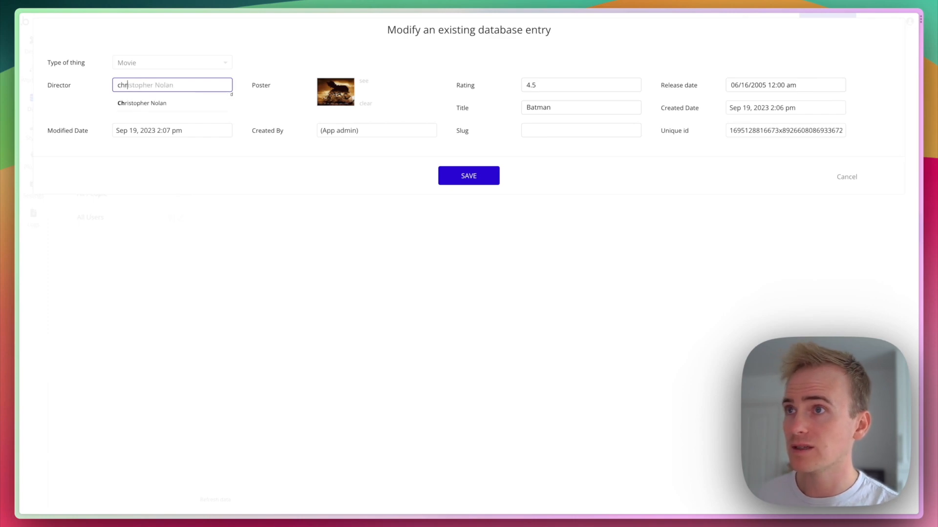
pyautogui.click(157, 104)
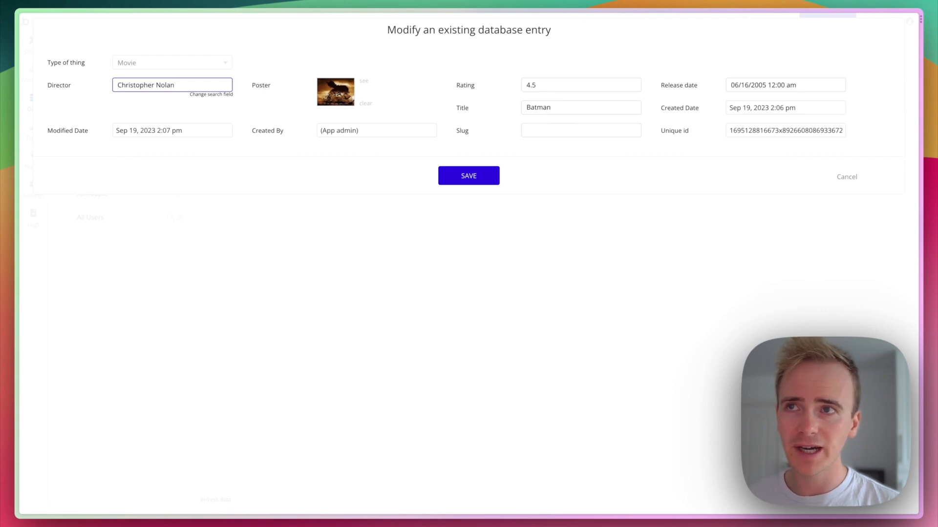
pyautogui.click(468, 176)
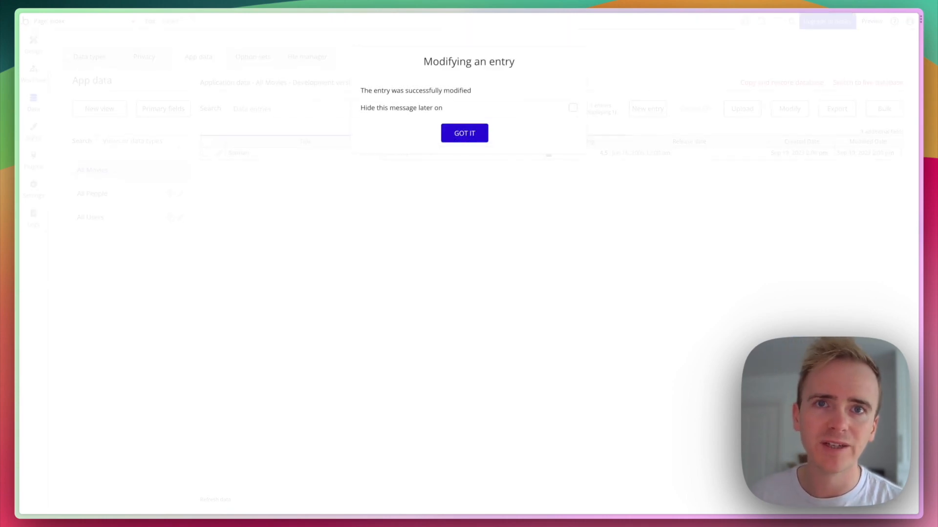
pyautogui.click(472, 137)
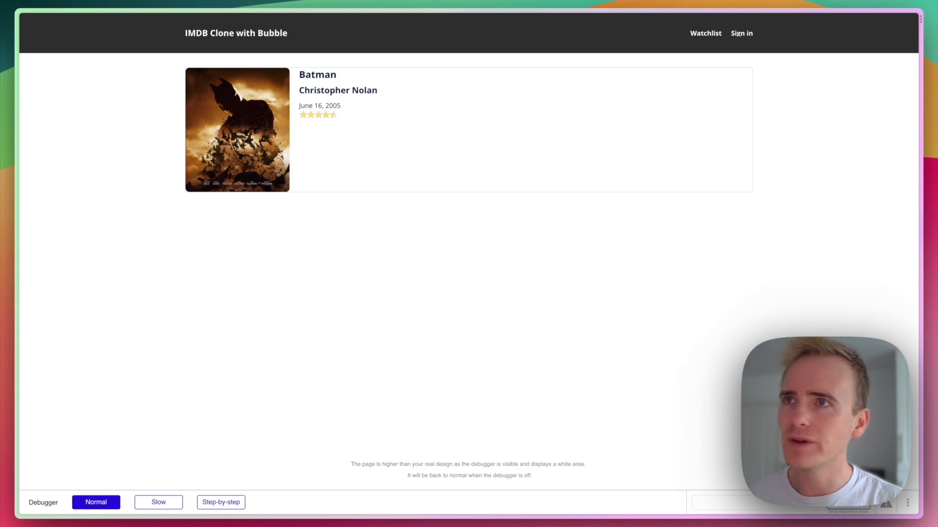
# Switch to App data and back to the preview to check the movie list.
pyautogui.hotkey('ctrl', 'Tab')
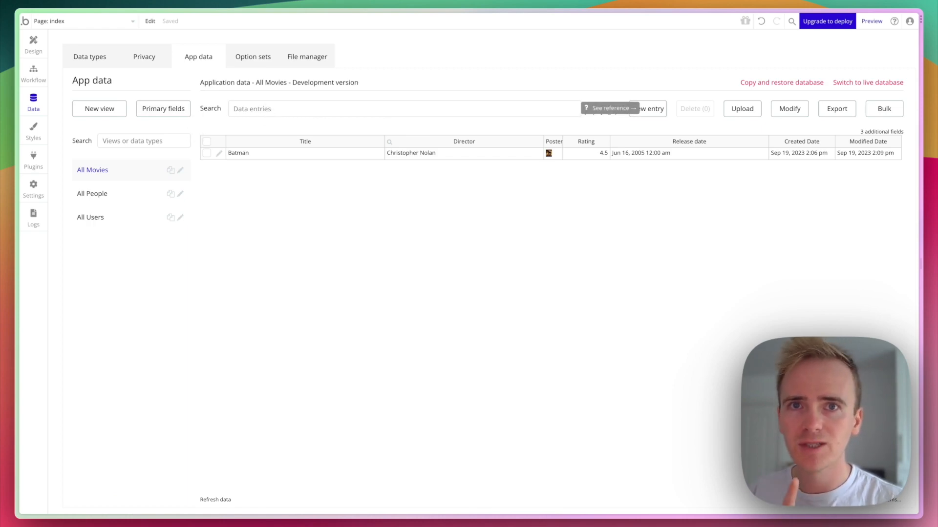
pyautogui.hotkey('ctrl', 'Tab')
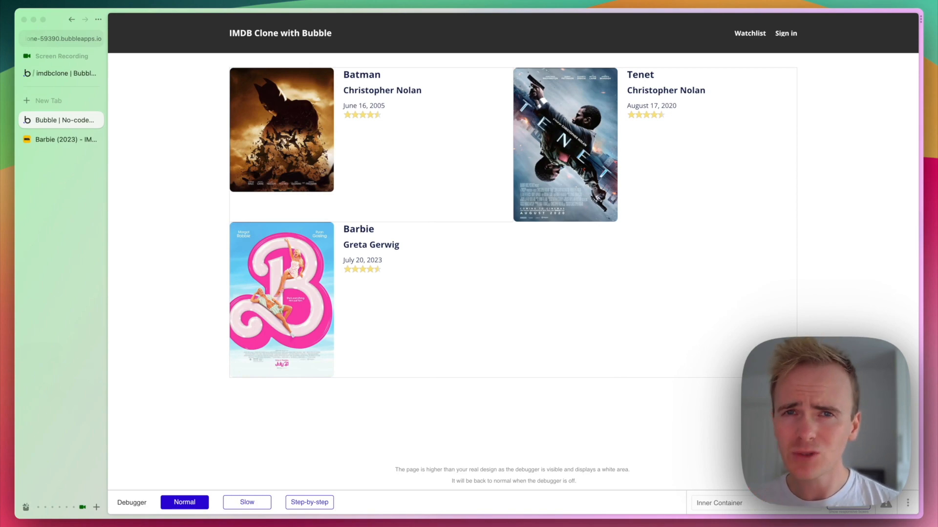
# Set the movie RepeatingGroup's border style to None.
pyautogui.click(64, 75)
pyautogui.click(123, 44)
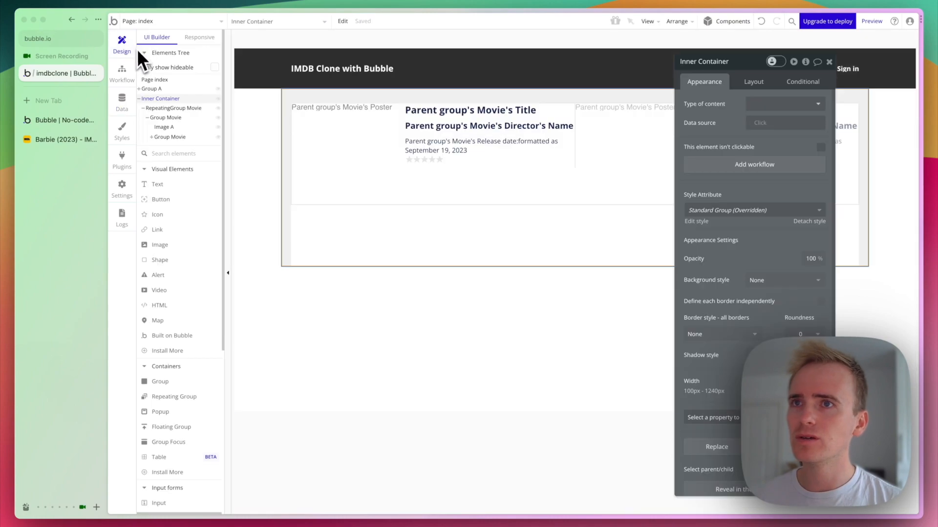
pyautogui.scroll(-5, 708, 317)
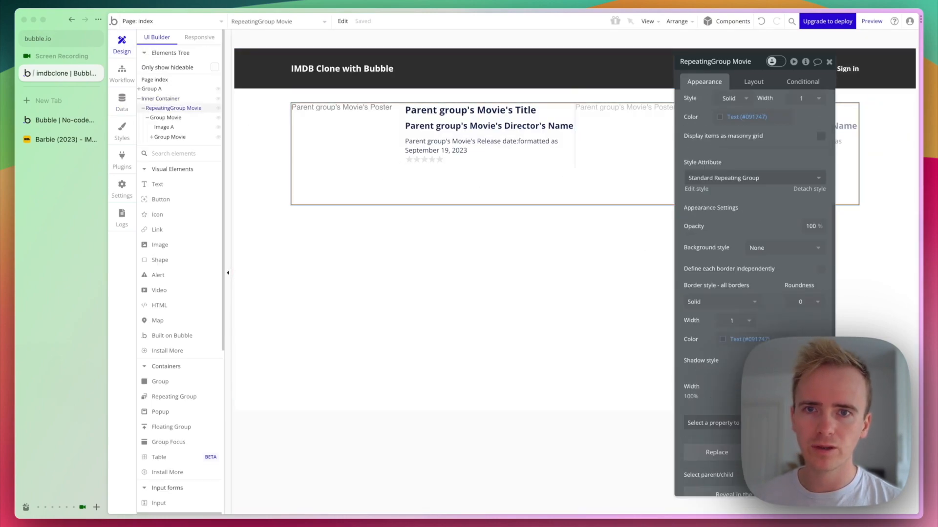
pyautogui.click(722, 302)
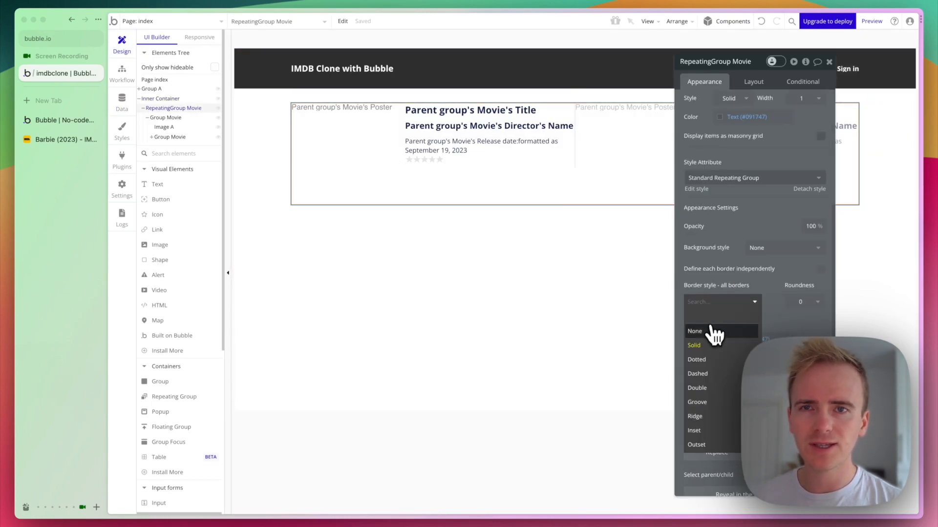
pyautogui.click(711, 328)
pyautogui.moveTo(718, 258); pyautogui.dragTo(672, 264)
# Set the repeating group's separator width to 40 and check its separator colour.
pyautogui.scroll(3, 708, 216)
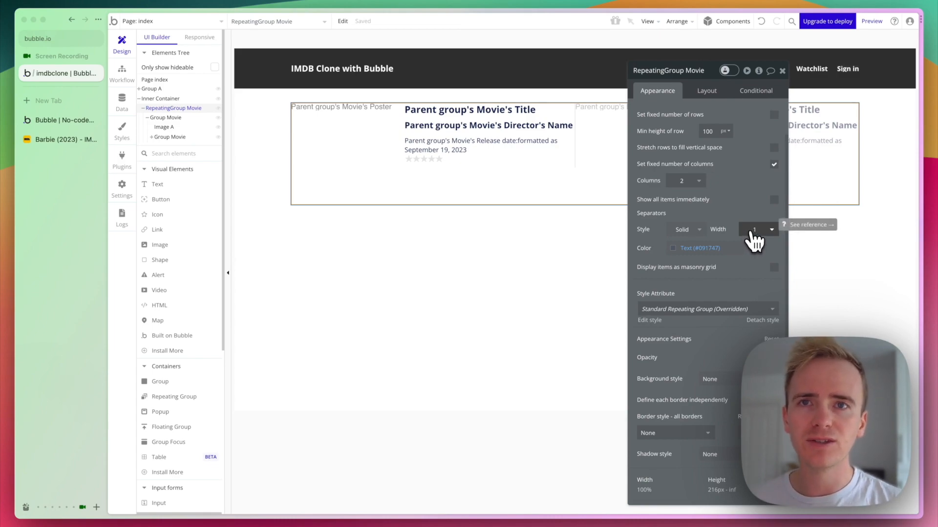
pyautogui.doubleClick(747, 229)
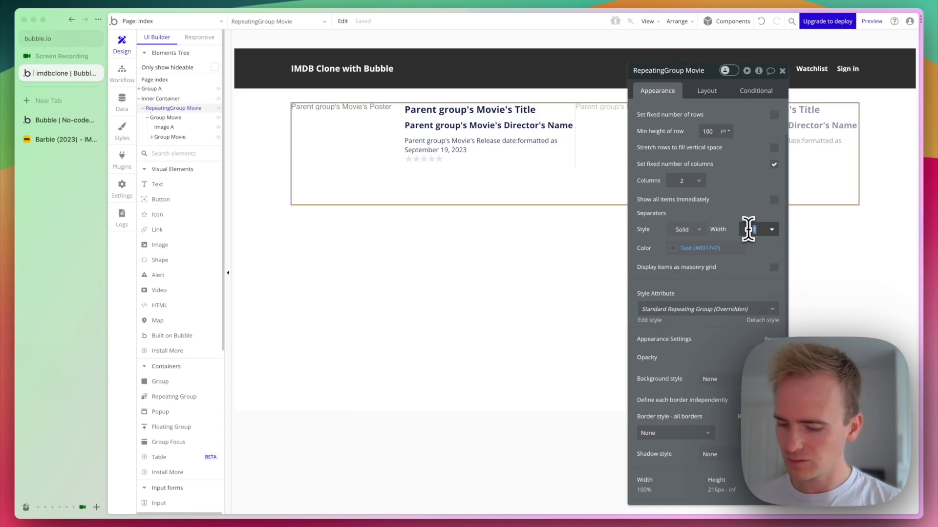
pyautogui.write('40')
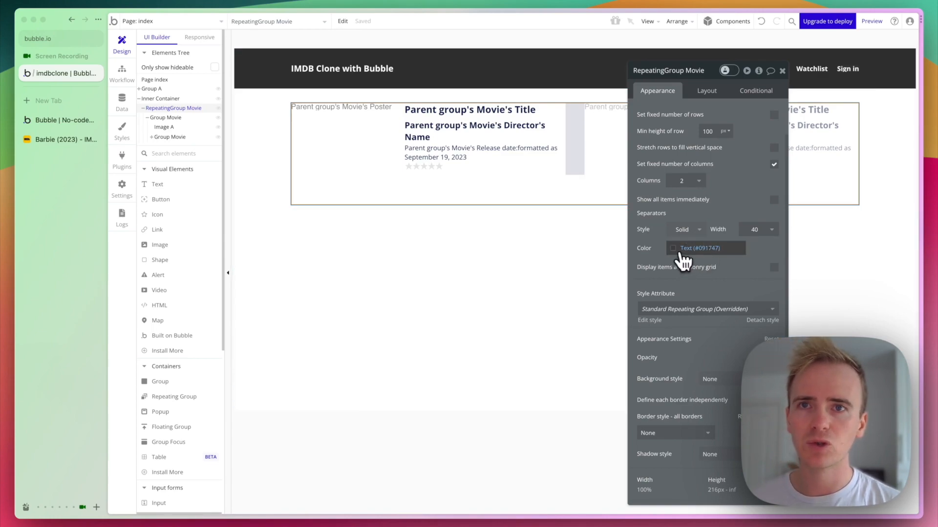
pyautogui.click(683, 262)
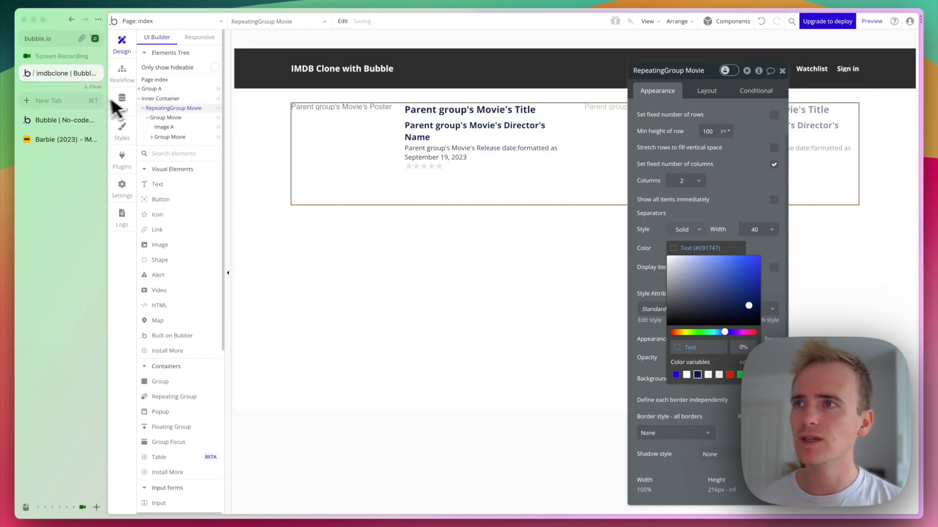
# Reload the app preview to check the wider card spacing.
pyautogui.hotkey('ctrl', 'Tab')
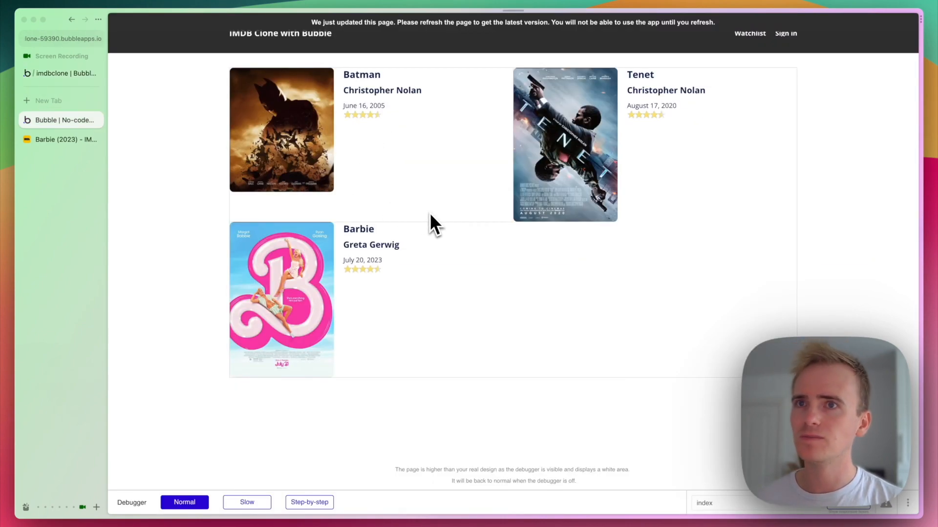
pyautogui.press('super+r')
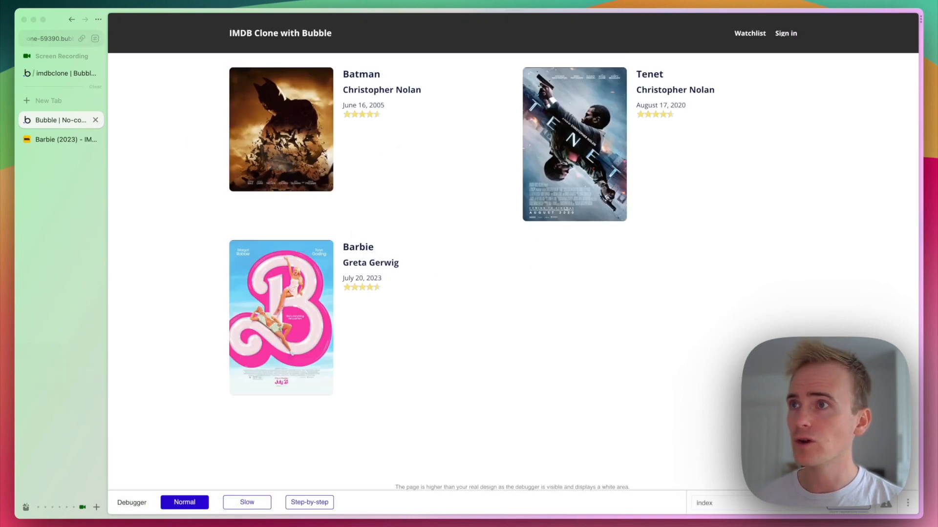
pyautogui.click(62, 79)
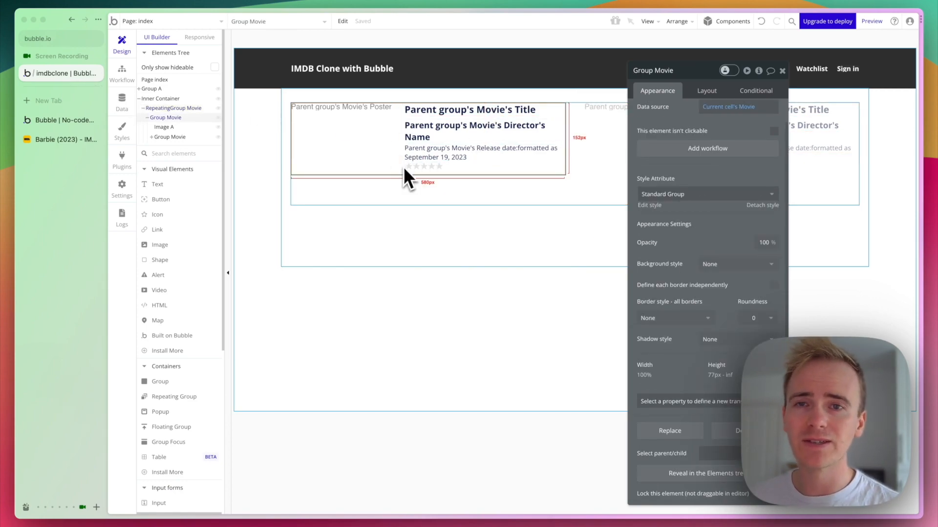
# Set Group Movie's top, bottom and left padding to 20.
pyautogui.click(707, 92)
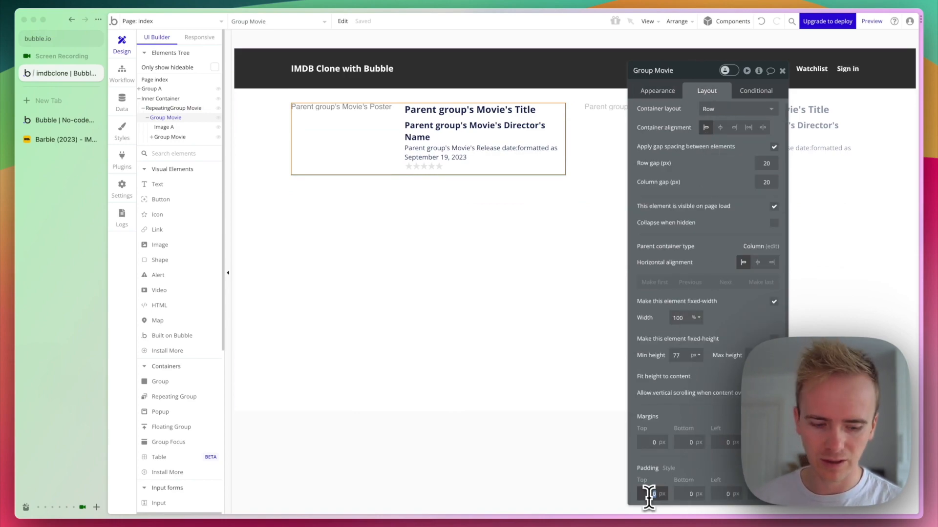
pyautogui.click(689, 492)
pyautogui.write('20')
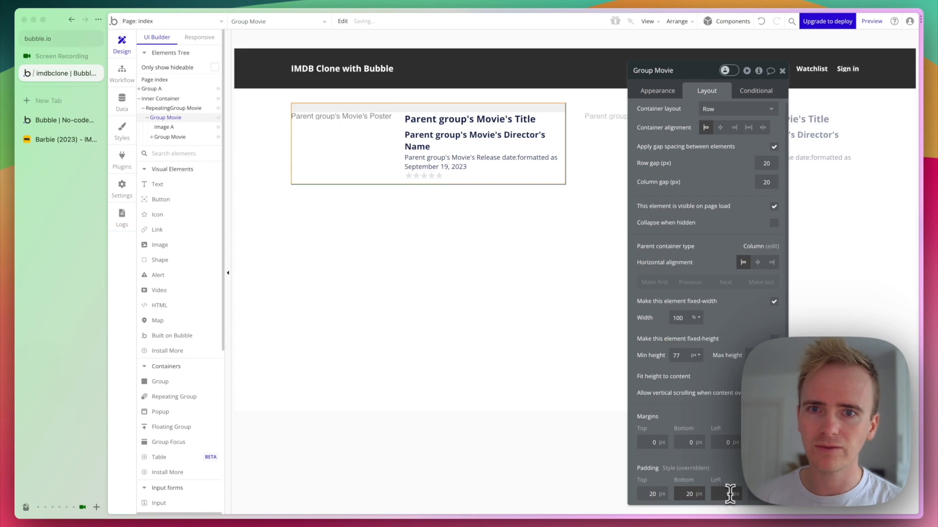
pyautogui.click(730, 494)
pyautogui.write('20')
pyautogui.click(775, 496)
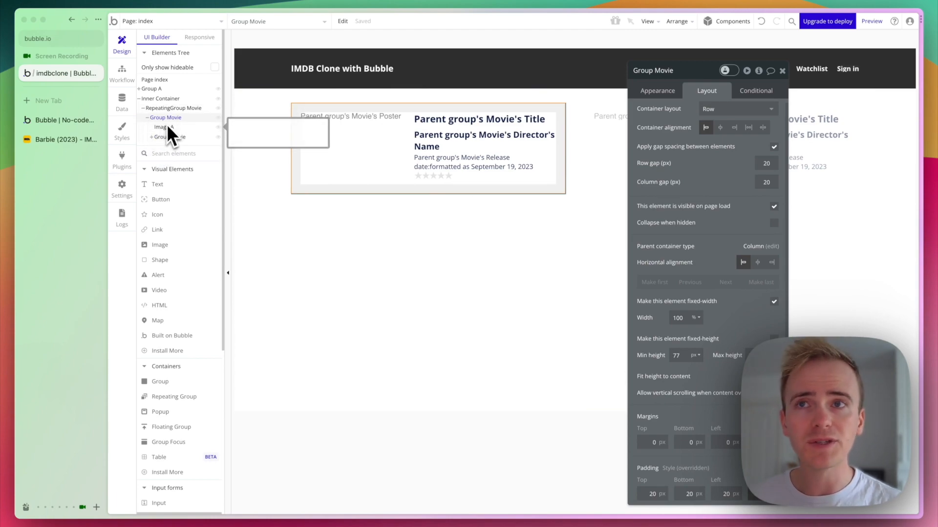
# Give the movie card a flat white background colour.
pyautogui.click(654, 93)
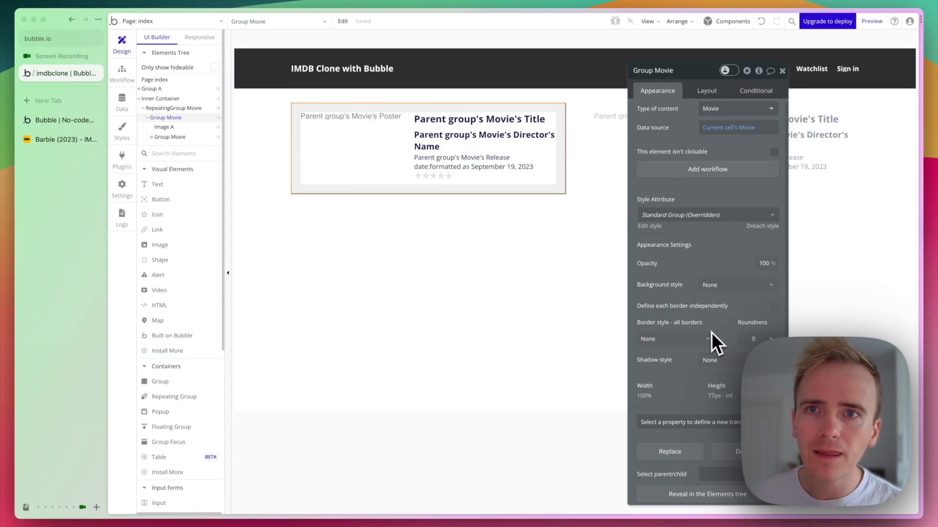
pyautogui.click(725, 293)
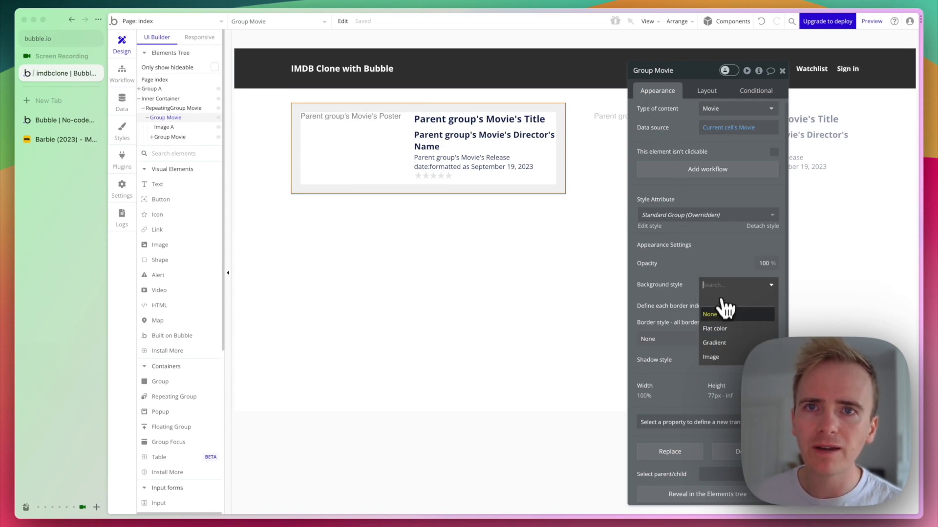
pyautogui.click(719, 323)
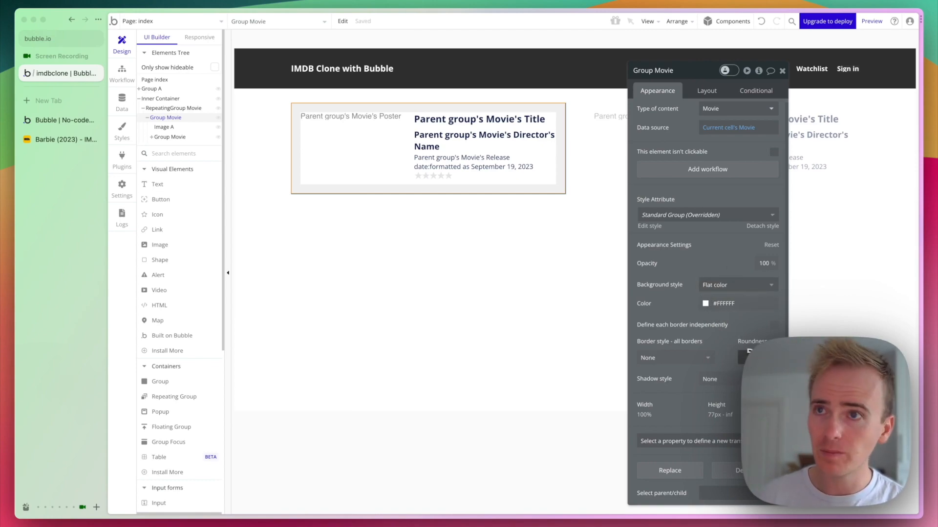
# Set the index page's background colour to #F2F2F2.
pyautogui.click(266, 272)
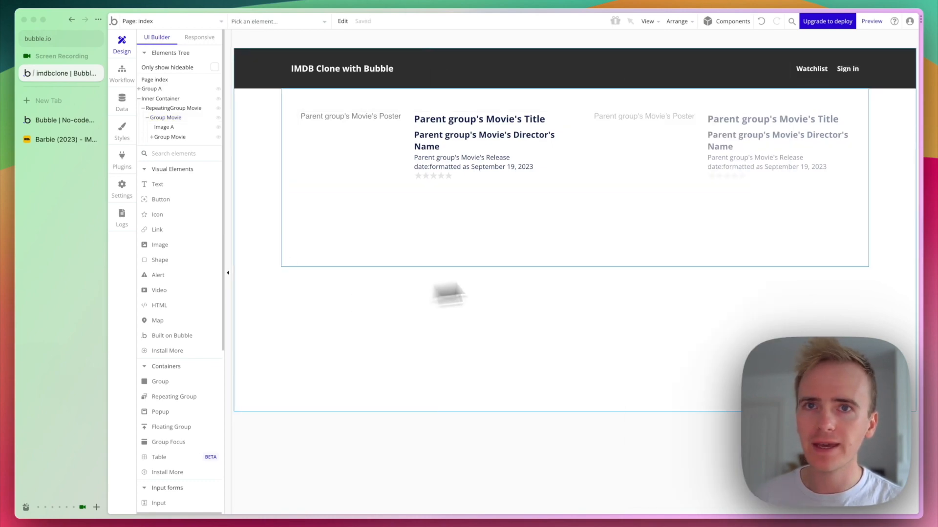
pyautogui.doubleClick(572, 328)
pyautogui.doubleClick(719, 298)
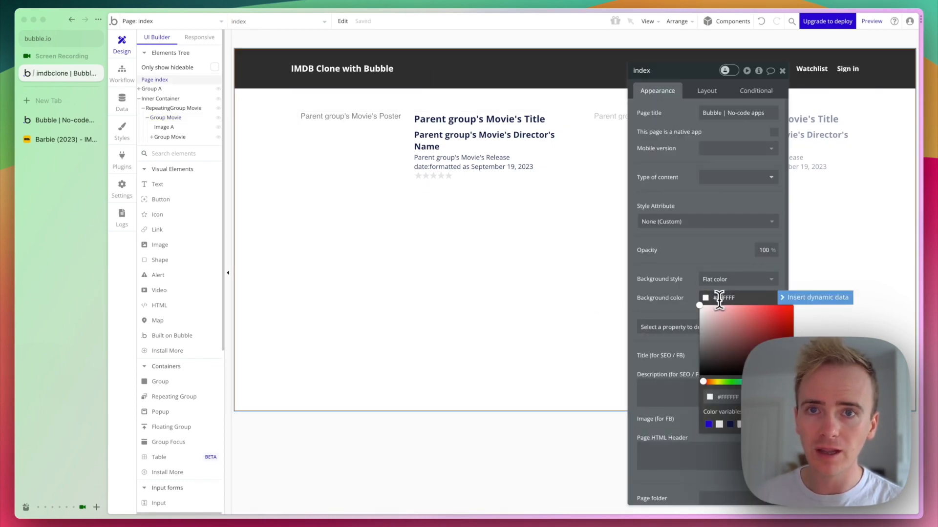
pyautogui.write('f2f2f2')
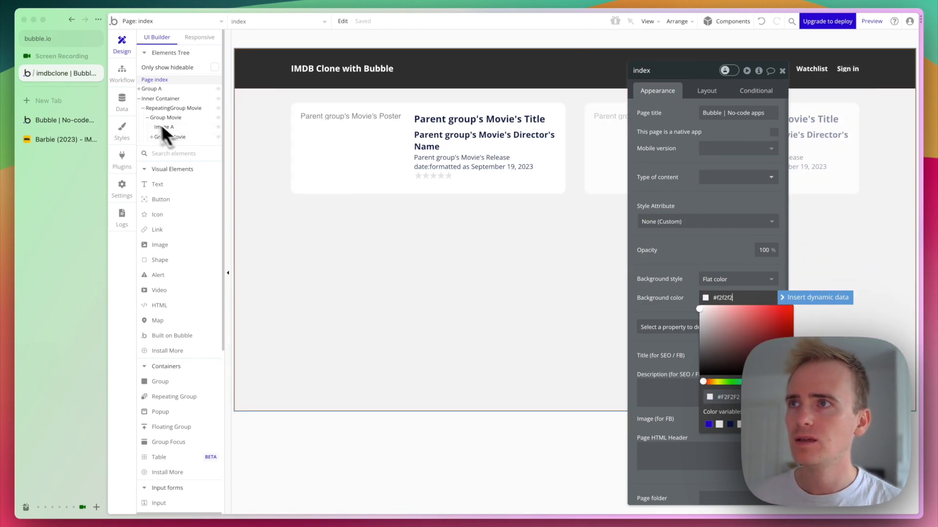
# Reload the preview to see the white cards on the grey background.
pyautogui.click(61, 120)
pyautogui.press('super+r')
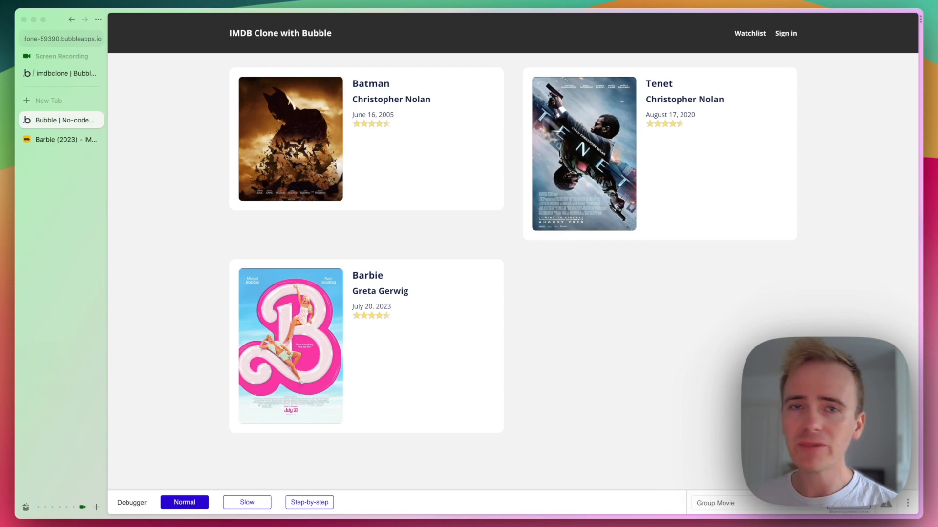
pyautogui.click(51, 75)
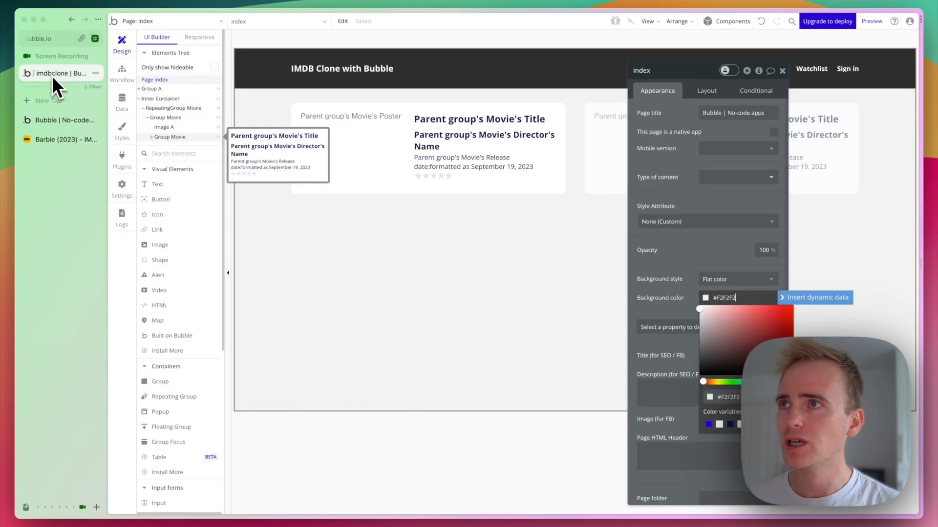
pyautogui.click(593, 200)
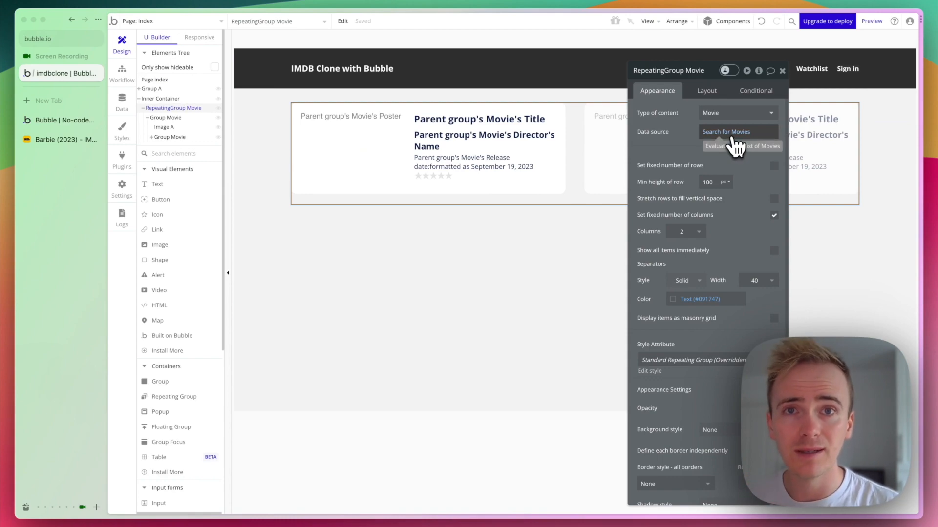
# Sort the Search for Movies by Release date descending, then reload the preview.
pyautogui.click(733, 138)
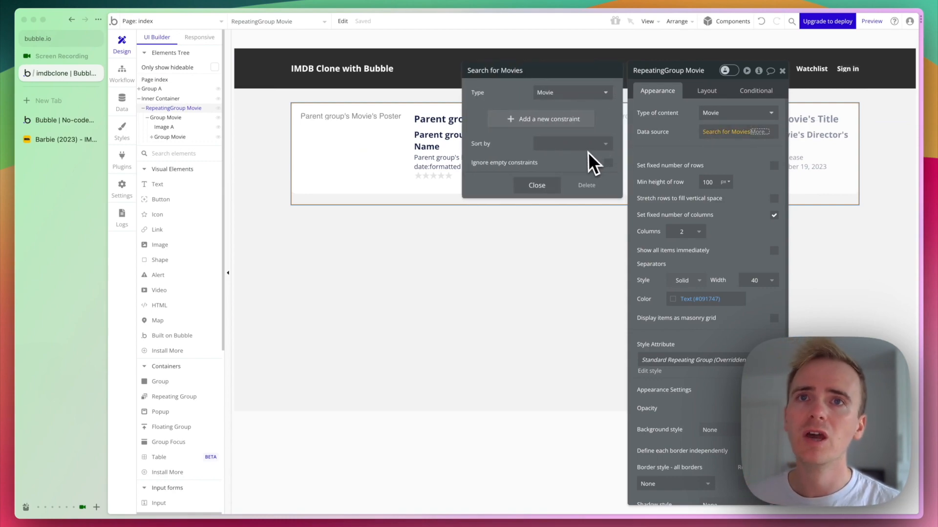
pyautogui.click(541, 144)
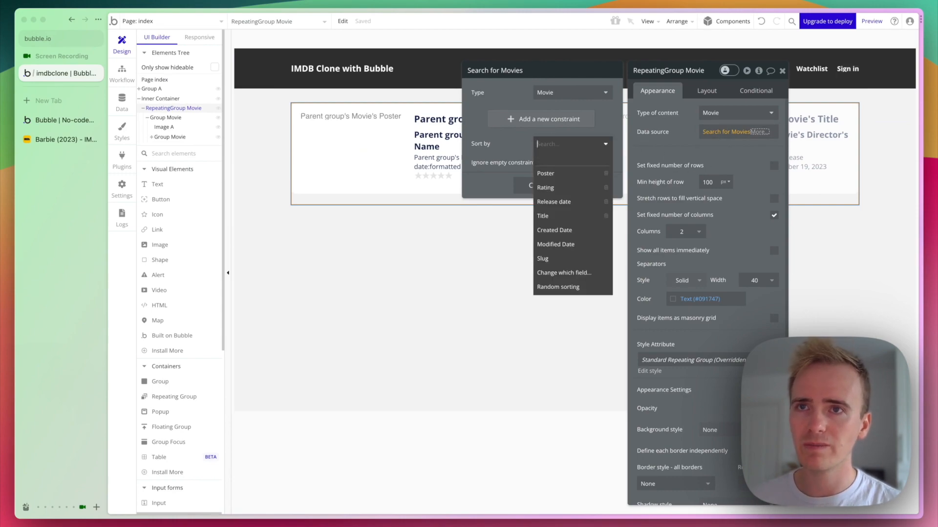
pyautogui.click(566, 202)
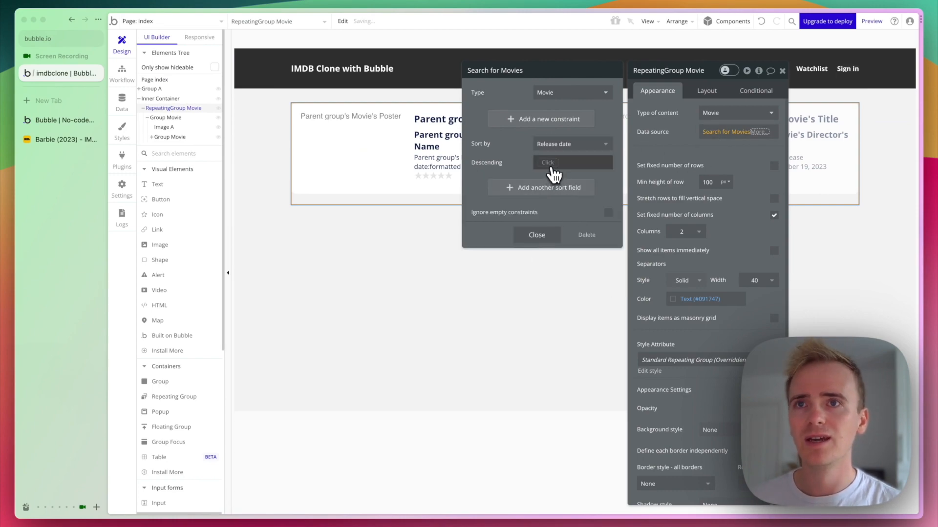
pyautogui.click(551, 166)
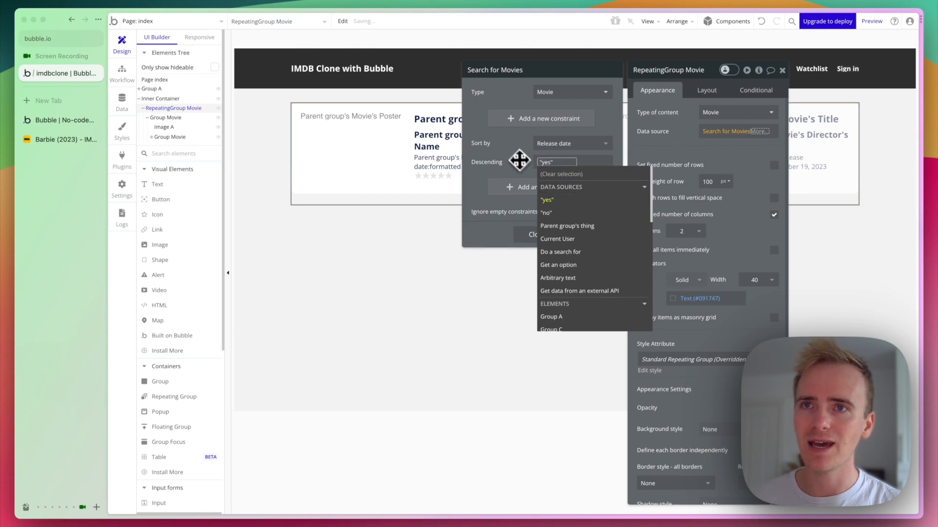
pyautogui.click(520, 232)
pyautogui.click(530, 236)
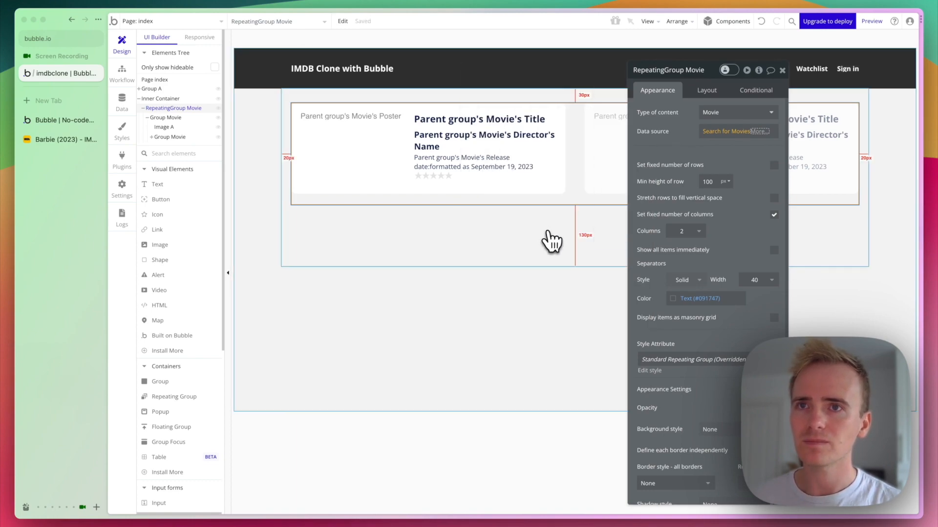
pyautogui.hotkey('ctrl', 'Tab')
pyautogui.press('super+r')
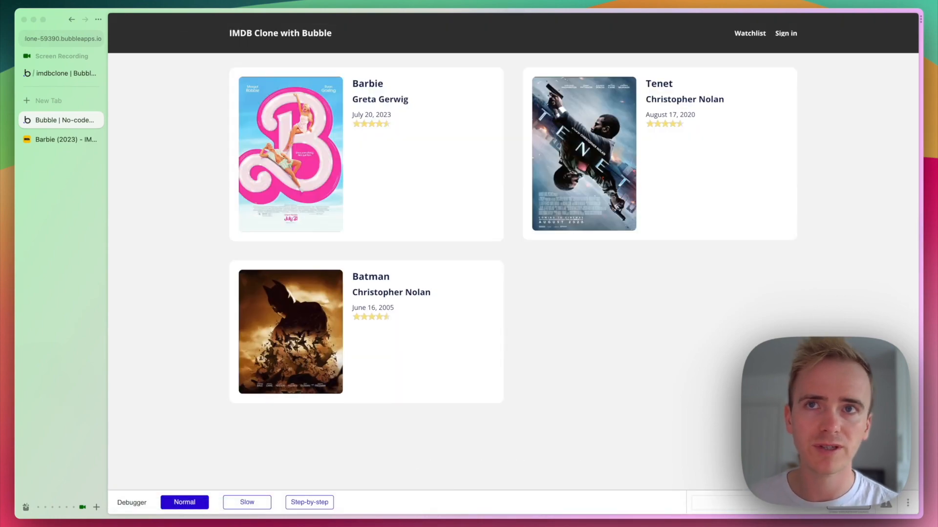
# Draw a new Dropdown element beneath the movie repeating group.
pyautogui.click(69, 76)
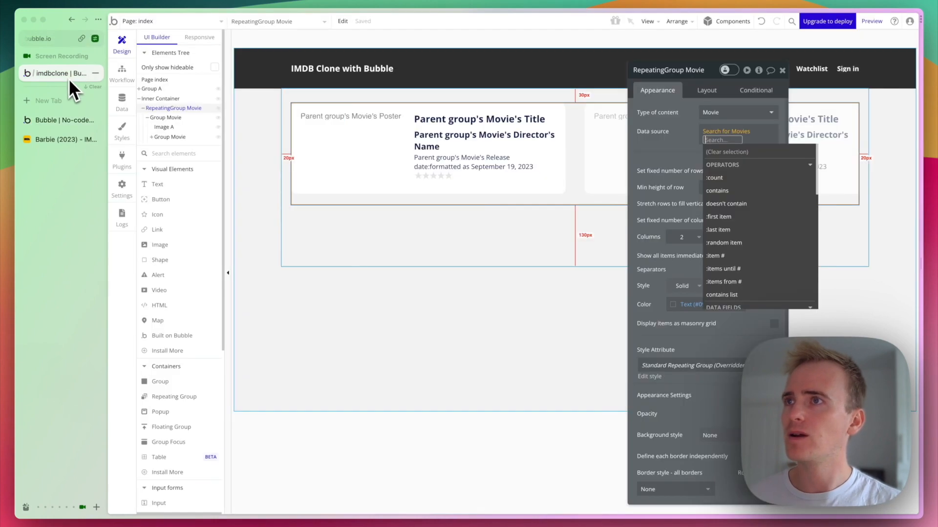
pyautogui.click(164, 152)
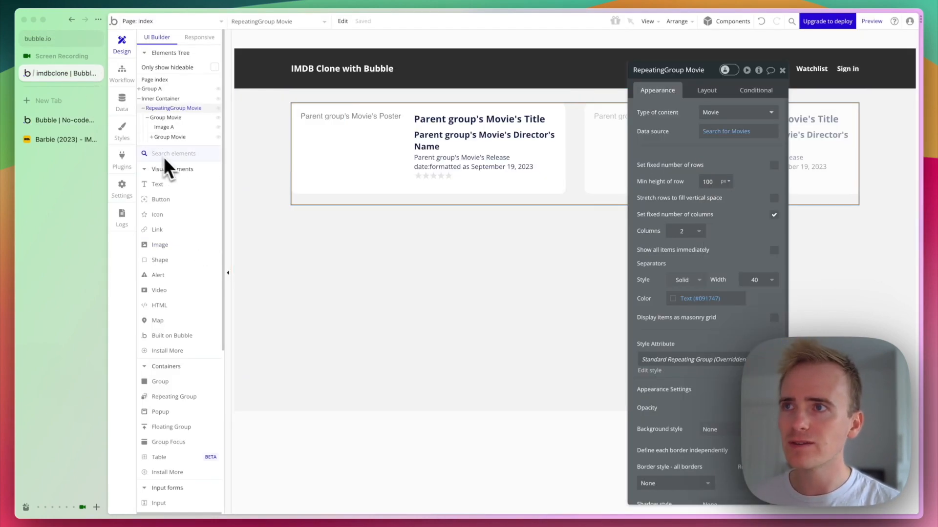
pyautogui.write('drop')
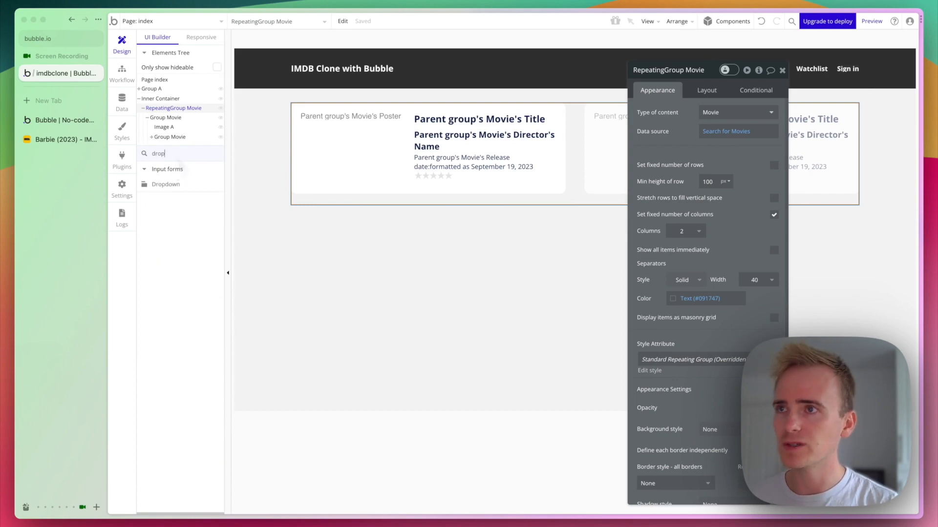
pyautogui.click(188, 186)
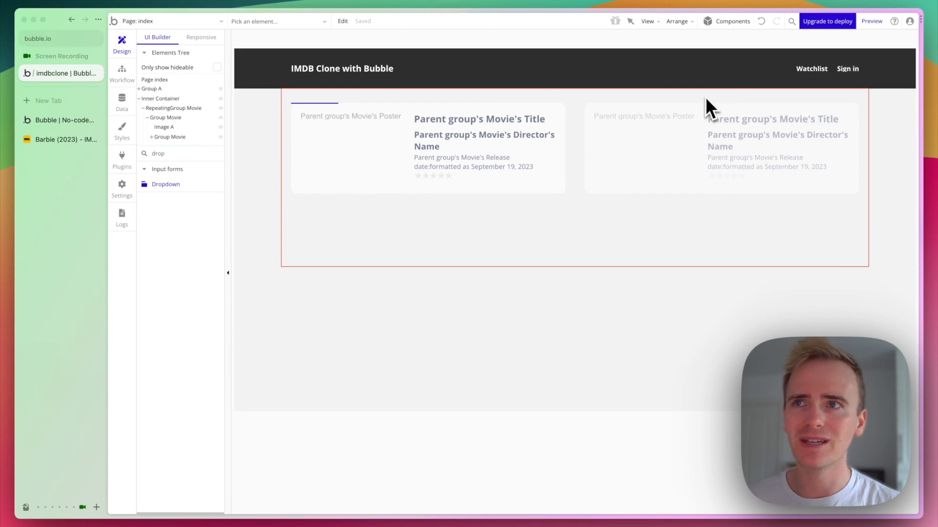
pyautogui.moveTo(560, 232); pyautogui.dragTo(700, 258)
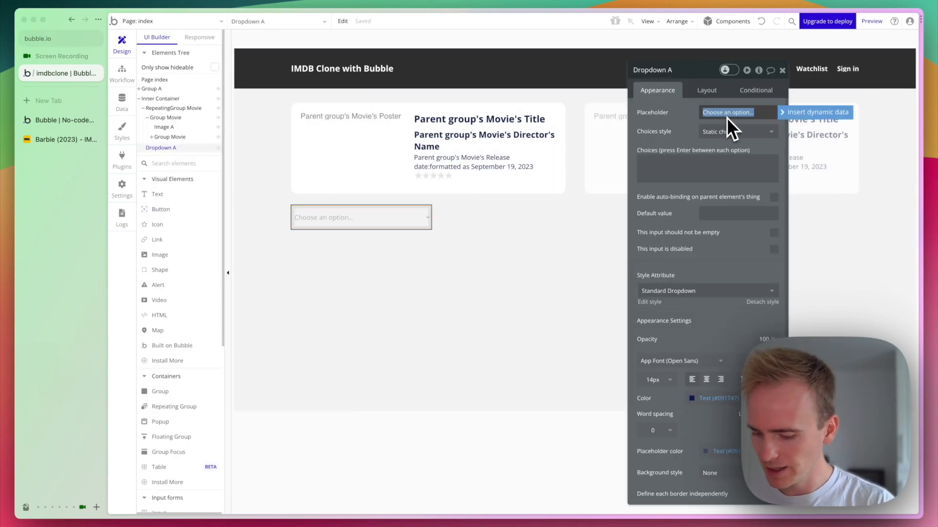
# Set the dropdown placeholder to 'Filter by Directory' and its choices style to Dynamic choices.
pyautogui.write('Filter')
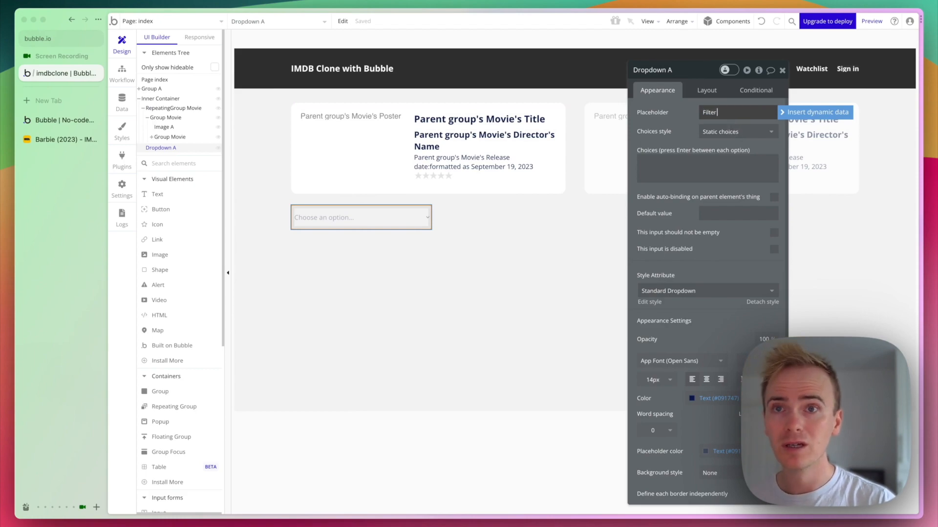
pyautogui.write(' by Directory')
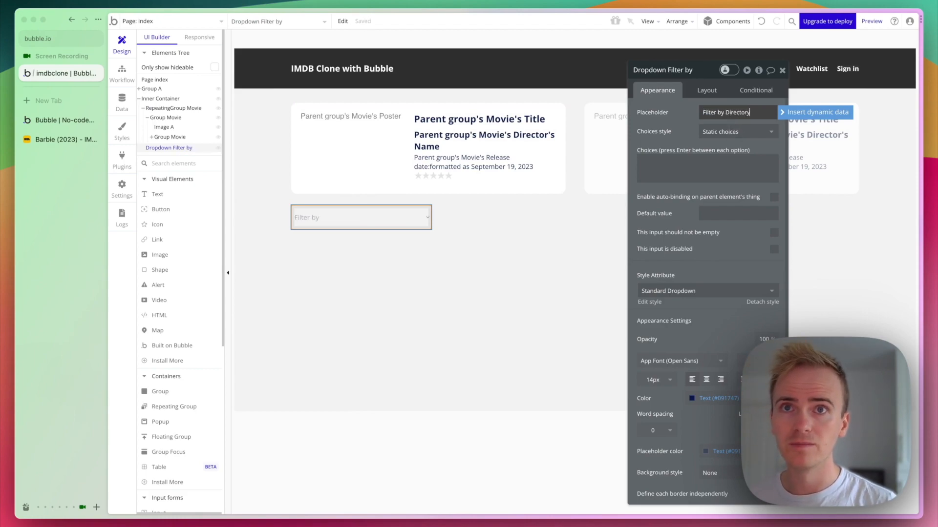
pyautogui.click(730, 132)
pyautogui.click(734, 176)
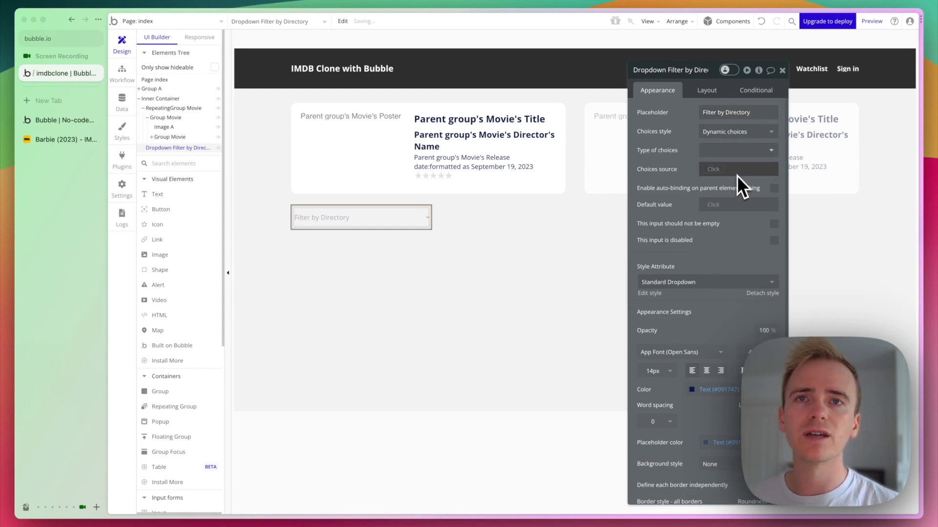
# Set the dropdown's type of choices to Person.
pyautogui.click(721, 151)
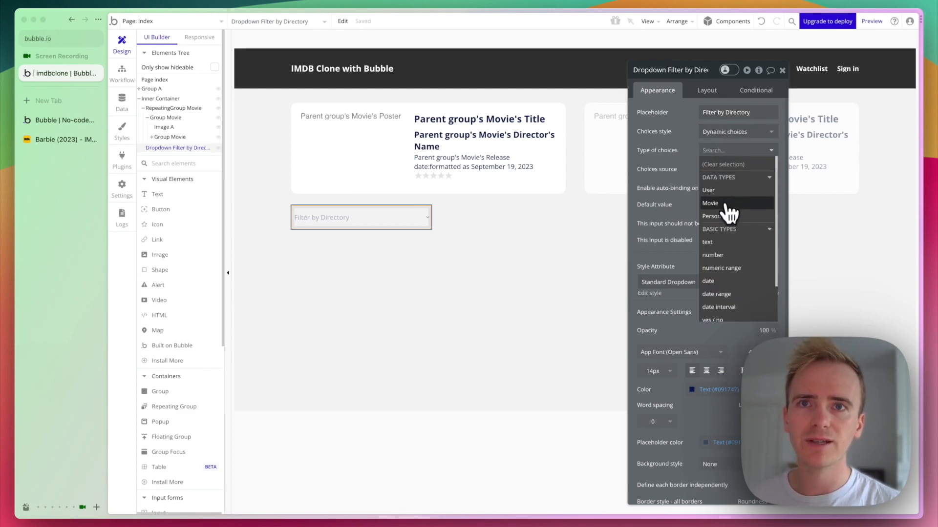
pyautogui.click(721, 192)
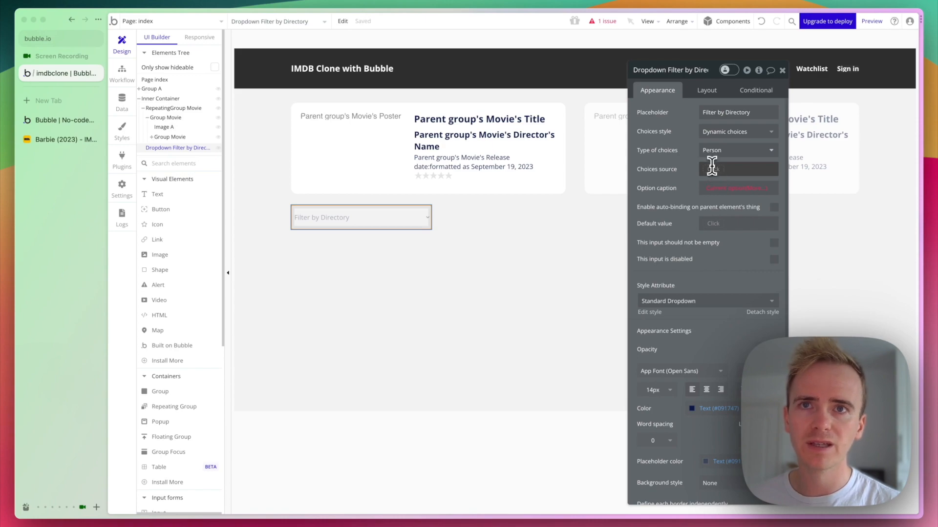
pyautogui.click(713, 169)
pyautogui.click(746, 247)
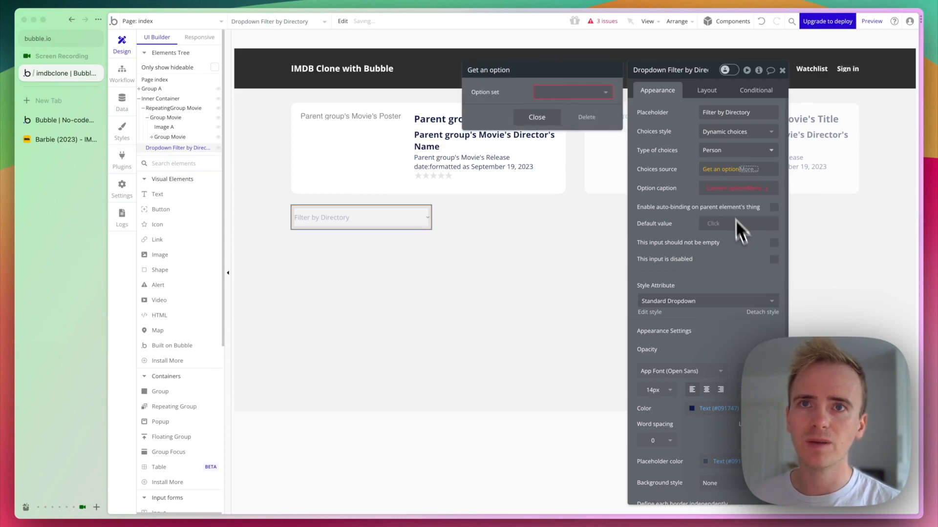
pyautogui.rightClick(727, 169)
pyautogui.click(778, 175)
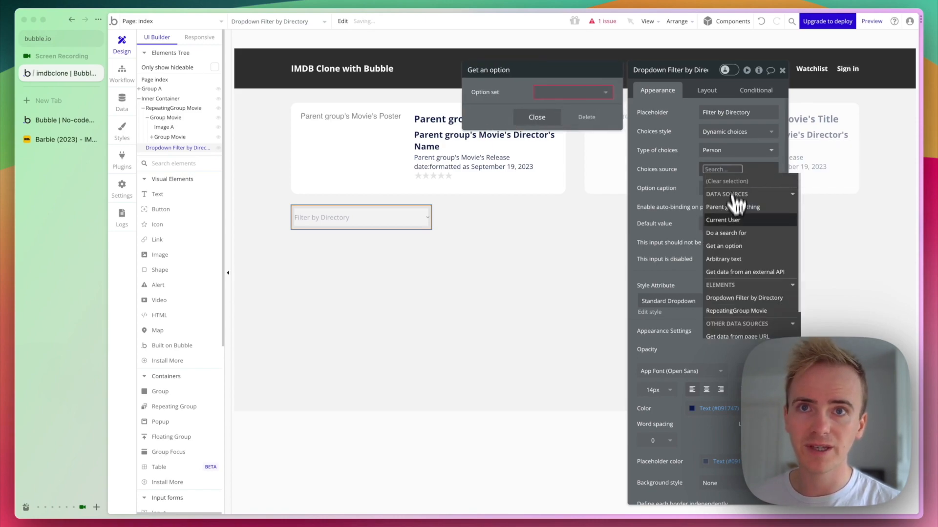
# Set the choices source to a search for Persons sorted by Name.
pyautogui.click(735, 237)
pyautogui.click(588, 92)
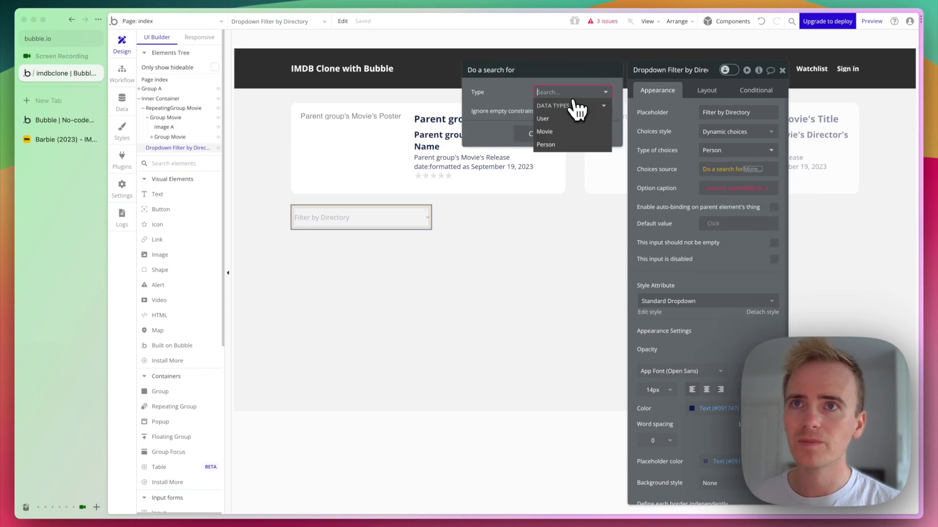
pyautogui.click(559, 152)
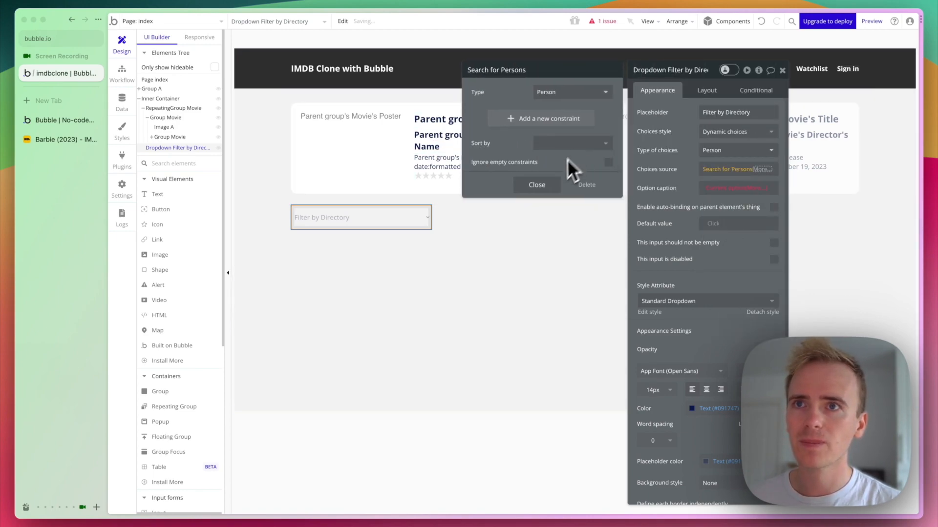
pyautogui.click(561, 142)
pyautogui.click(562, 173)
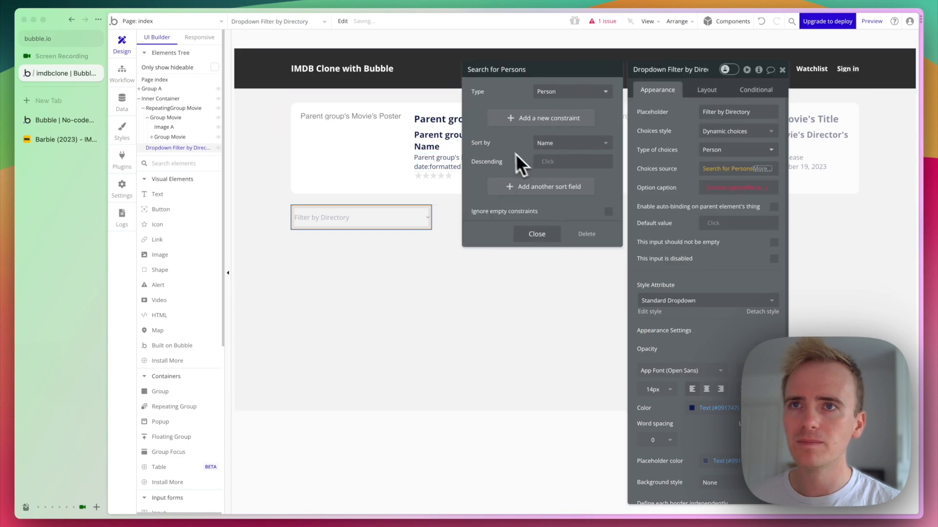
pyautogui.click(663, 184)
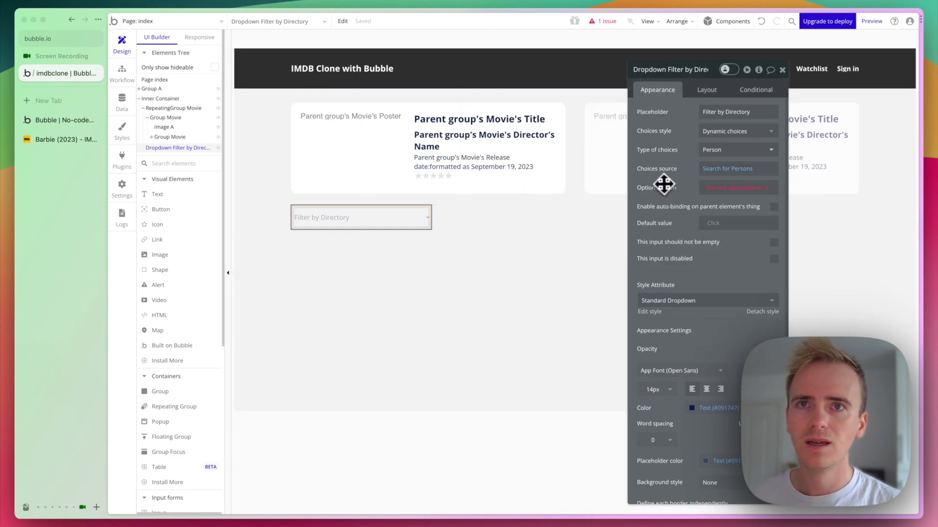
# Set the option caption to the current option's Name.
pyautogui.click(756, 190)
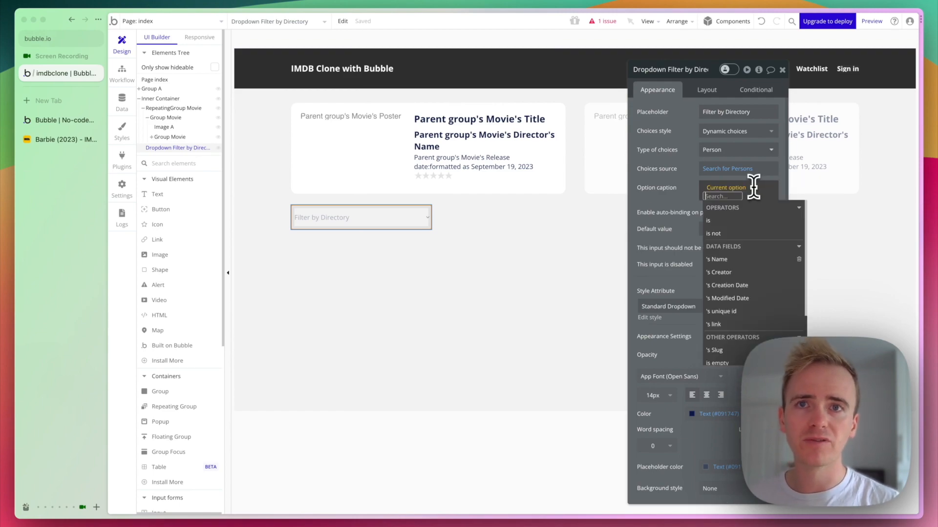
pyautogui.click(739, 261)
pyautogui.click(677, 197)
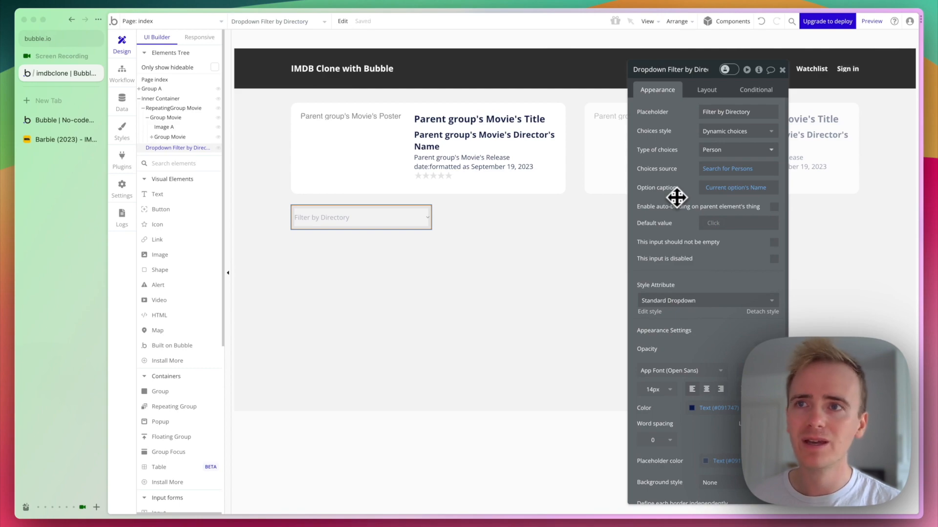
pyautogui.click(716, 88)
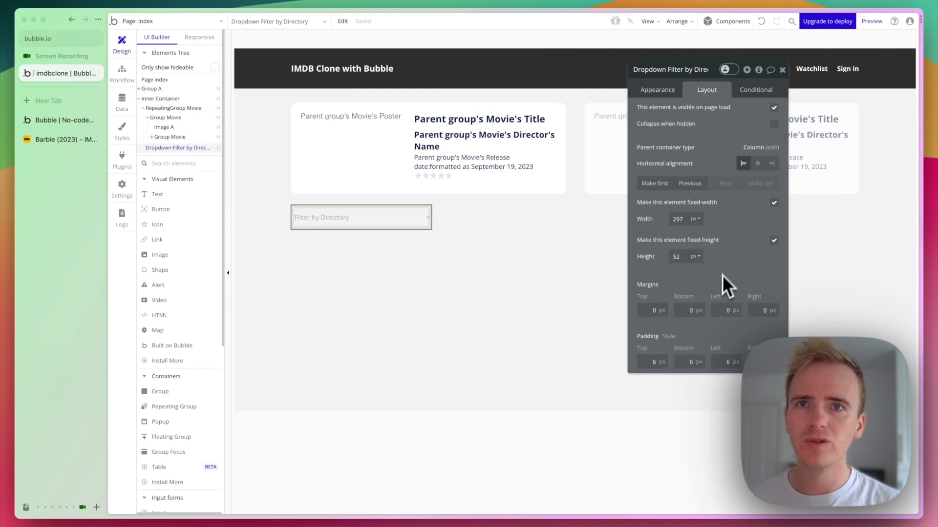
# Make the dropdown first in the layout and give it a 32 px bottom margin.
pyautogui.click(689, 184)
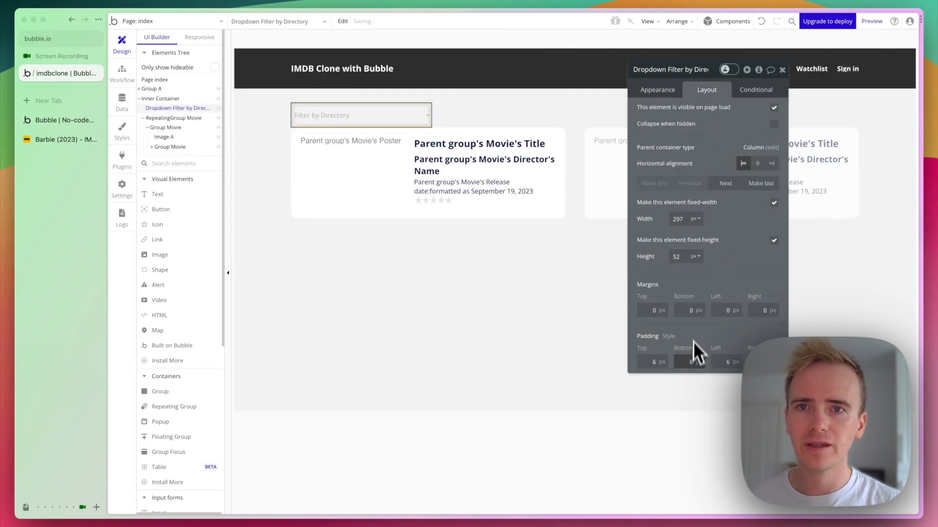
pyautogui.click(684, 311)
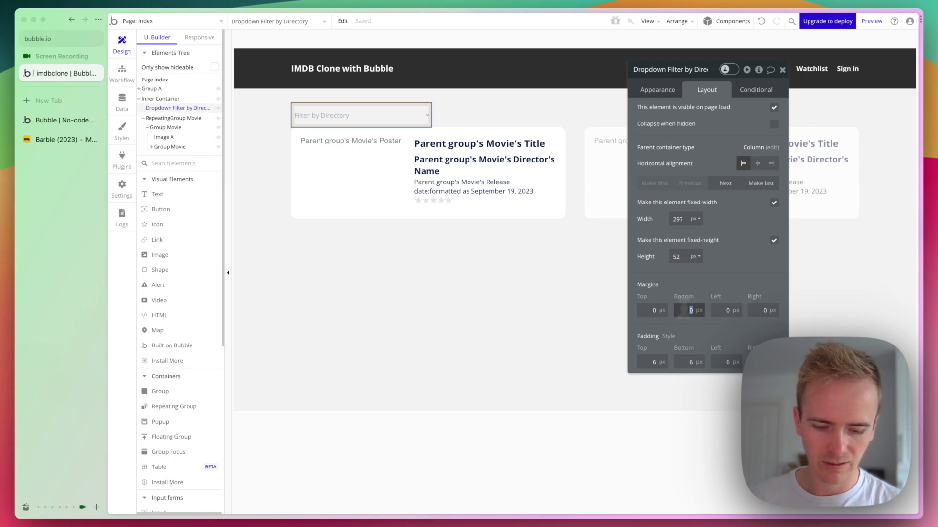
pyautogui.press('Return')
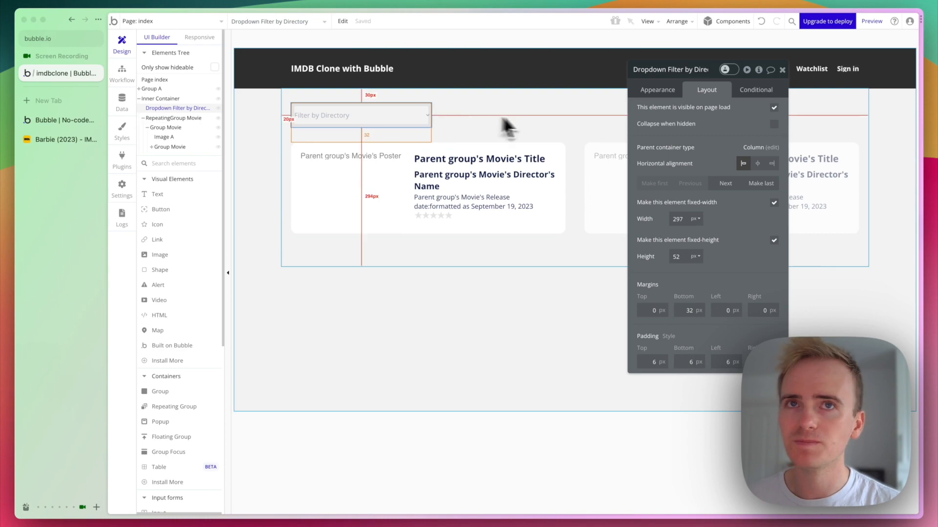
pyautogui.click(583, 194)
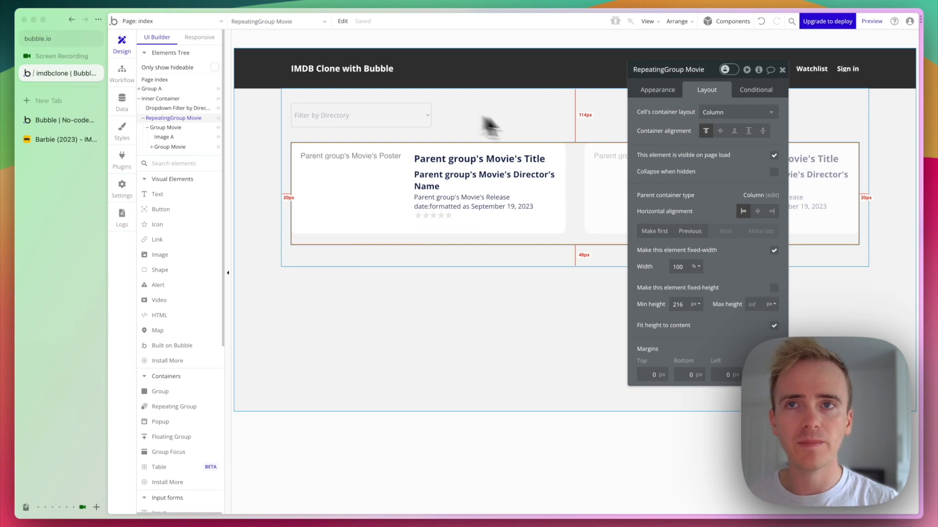
# Add a Director = Dropdown Filter by Director's value constraint to the movie search.
pyautogui.click(661, 91)
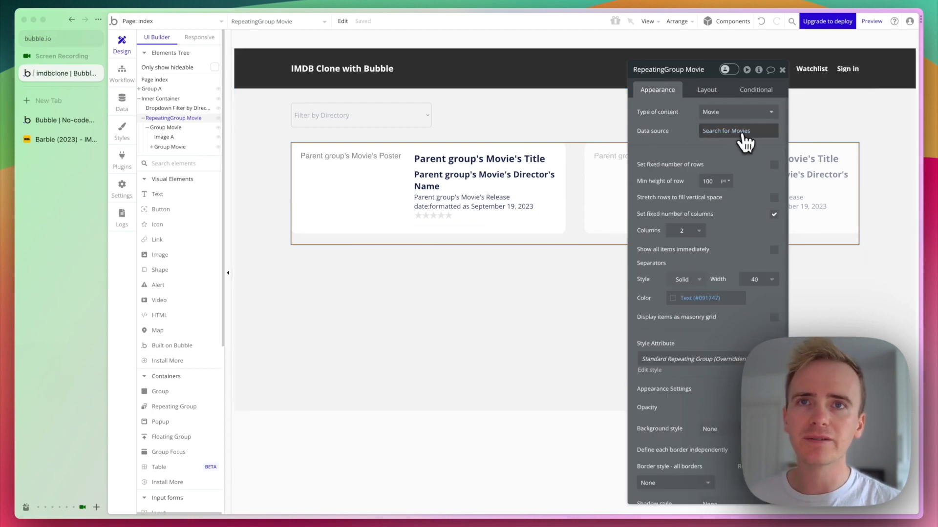
pyautogui.click(735, 131)
pyautogui.click(537, 120)
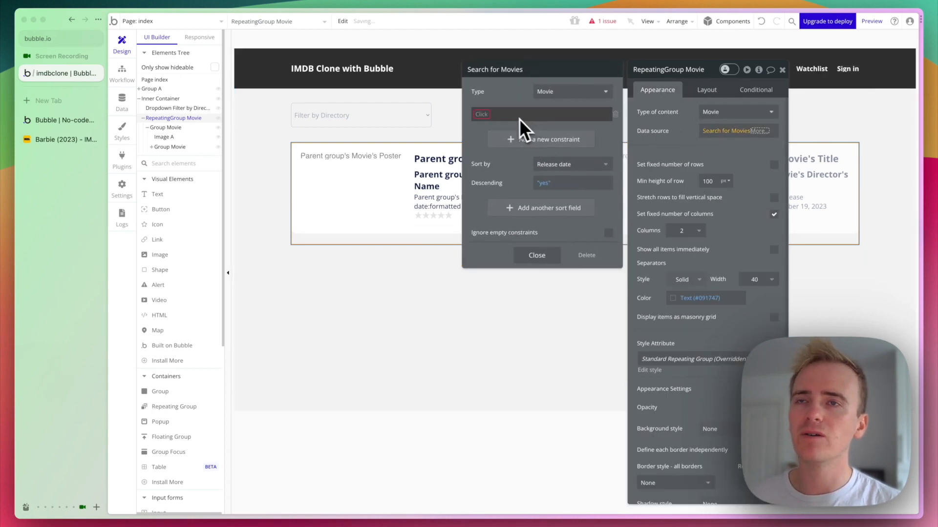
pyautogui.click(496, 127)
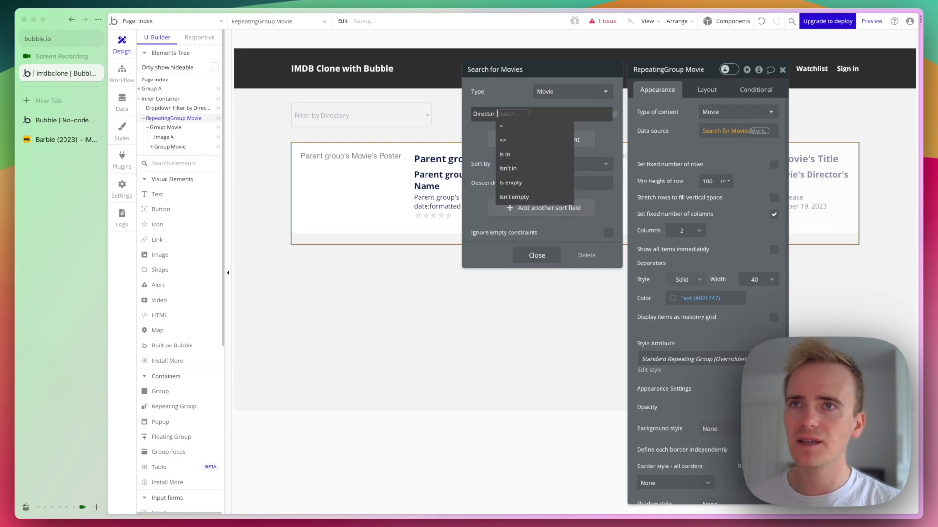
pyautogui.click(511, 113)
pyautogui.write('dr')
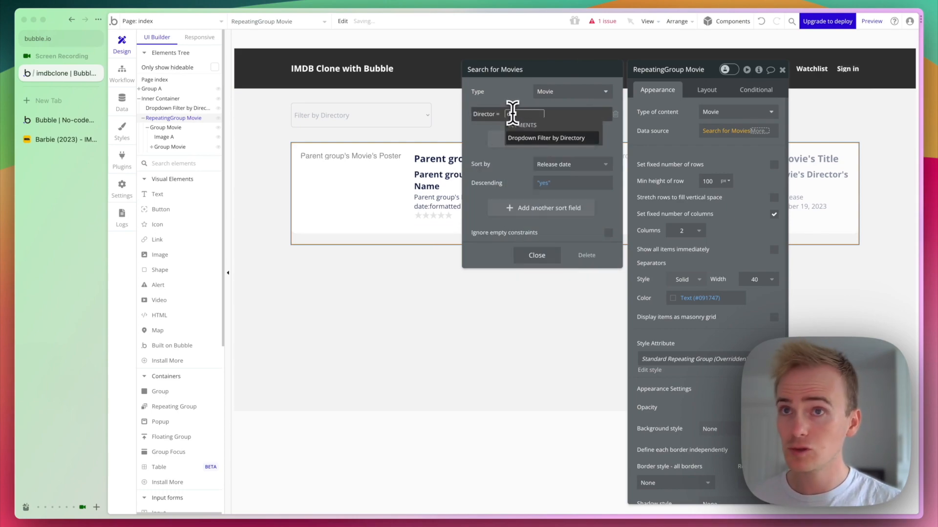
pyautogui.click(527, 137)
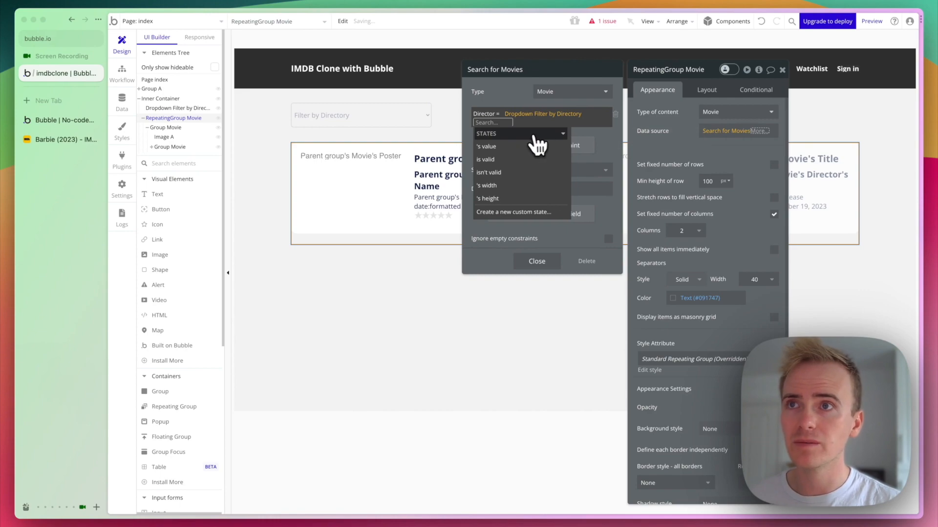
pyautogui.click(534, 140)
# Change the dropdown placeholder to 'Filter by Director' and recheck the Director constraint.
pyautogui.click(397, 123)
pyautogui.click(754, 112)
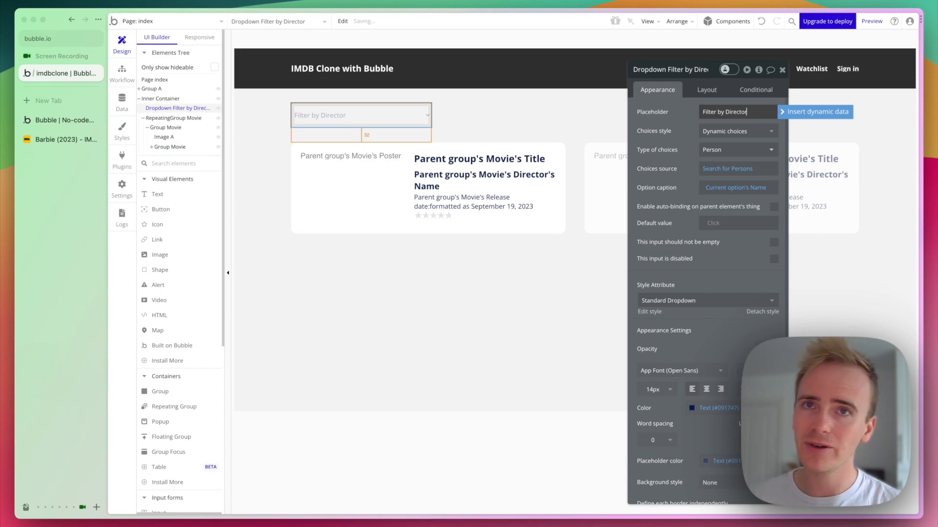
pyautogui.click(568, 181)
pyautogui.click(719, 132)
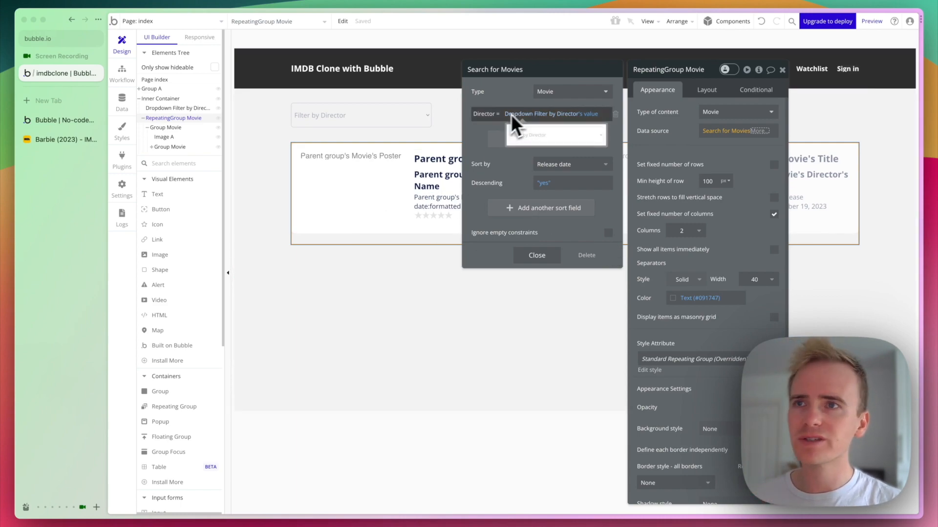
pyautogui.hotkey('ctrl', 'Tab')
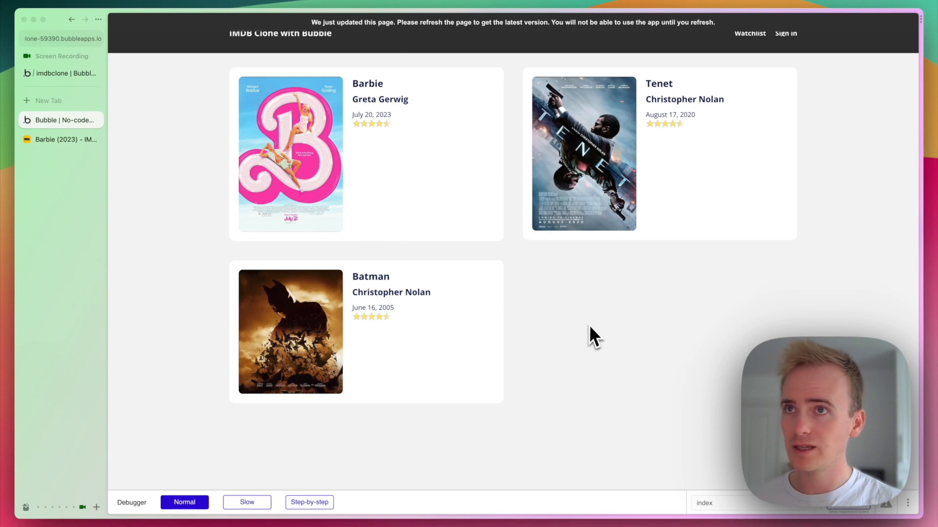
# Reload the preview, which lists no movies while no director is chosen.
pyautogui.press('super+r')
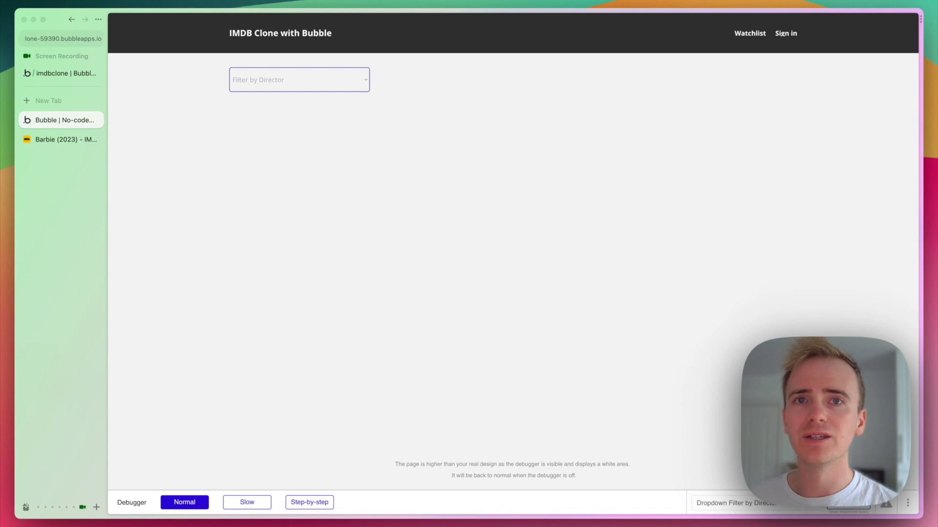
pyautogui.hotkey('ctrl', 'Tab')
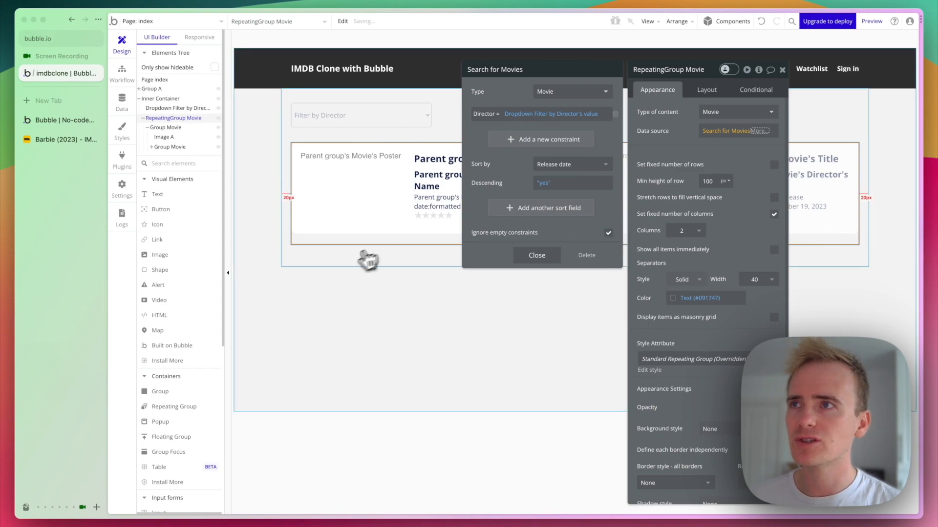
# Reload the preview and filter by Christopher Nolan, then Greta Gerwig, leaving only Barbie.
pyautogui.click(347, 264)
pyautogui.hotkey('ctrl', 'Tab')
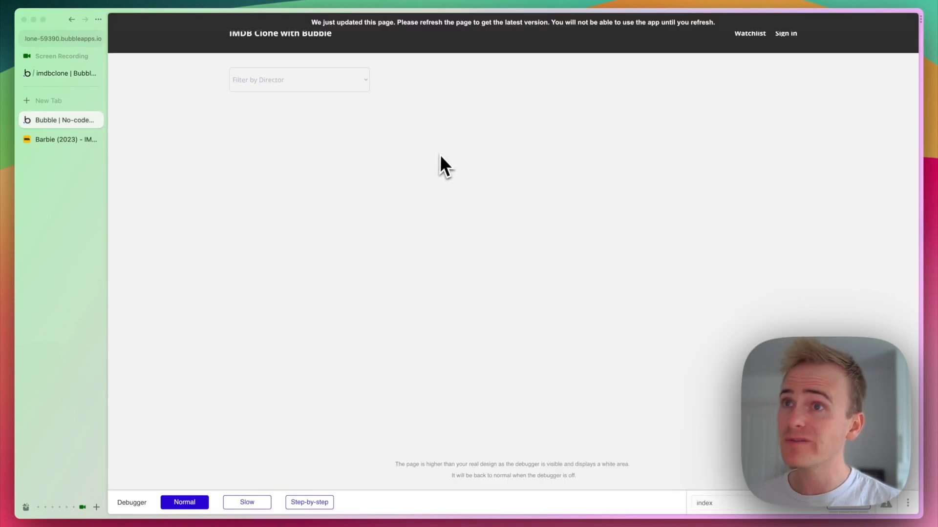
pyautogui.press('super+r')
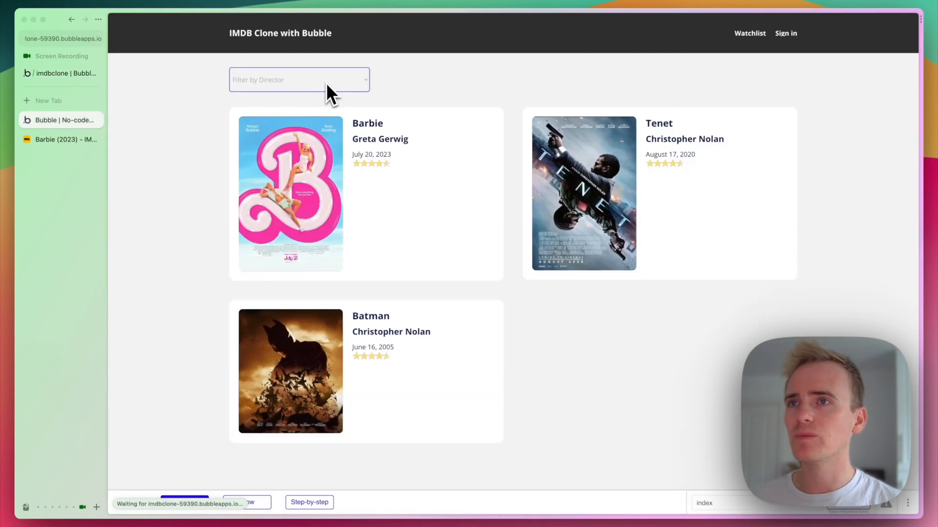
pyautogui.click(326, 84)
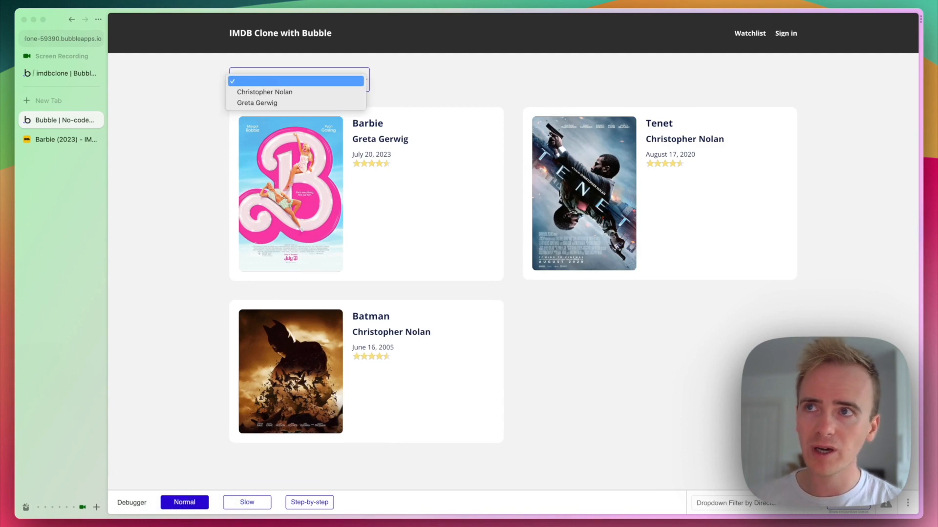
pyautogui.click(320, 92)
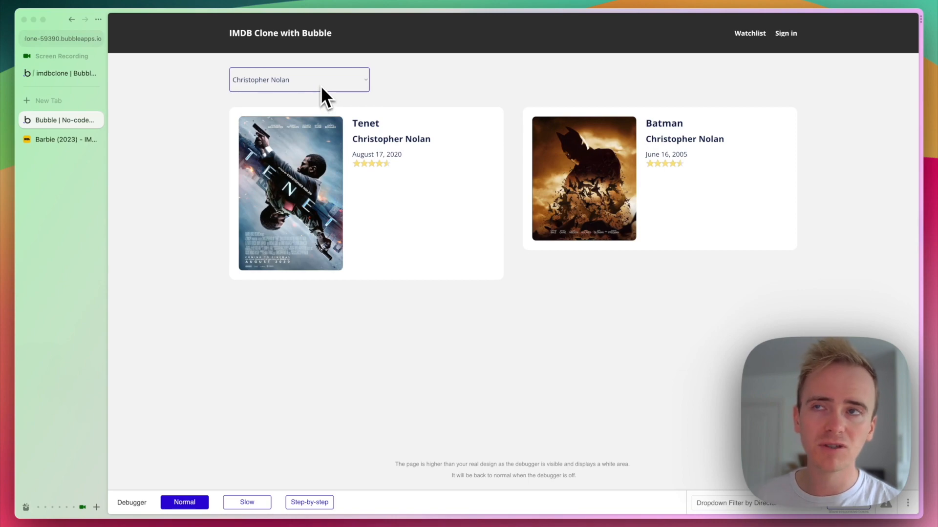
pyautogui.click(321, 86)
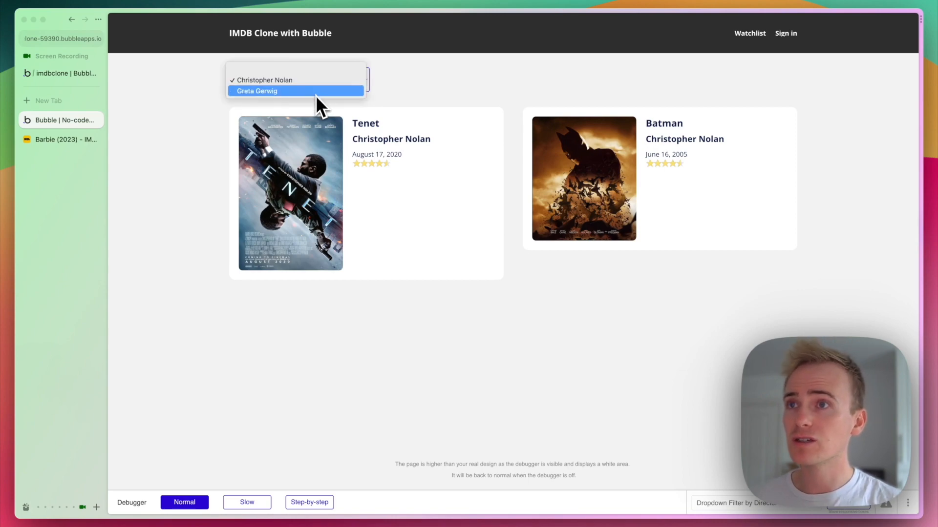
pyautogui.click(316, 94)
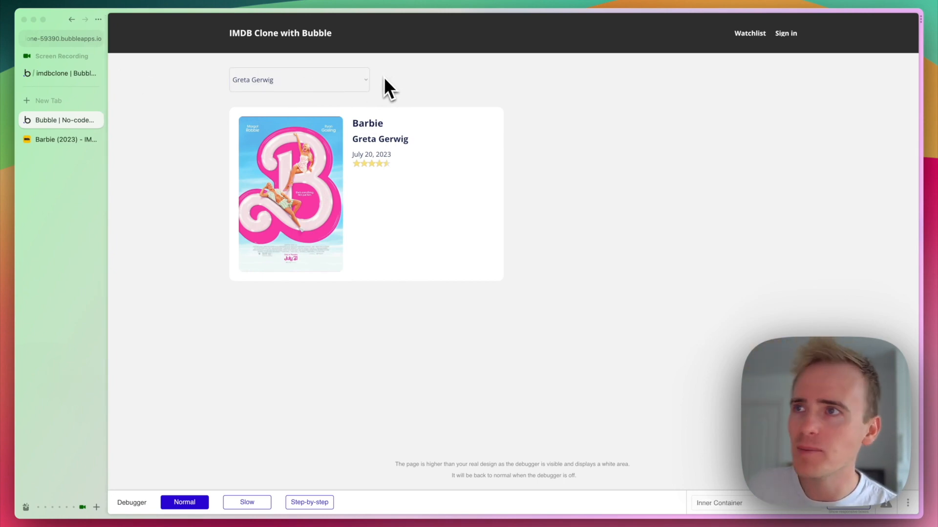
pyautogui.click(82, 76)
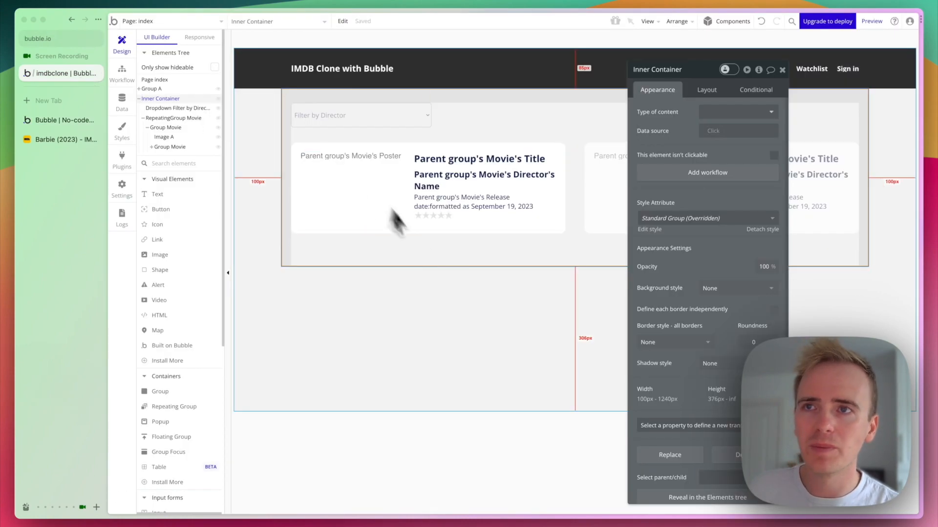
# Add a new page named 'movie', cloned from the index page.
pyautogui.click(476, 317)
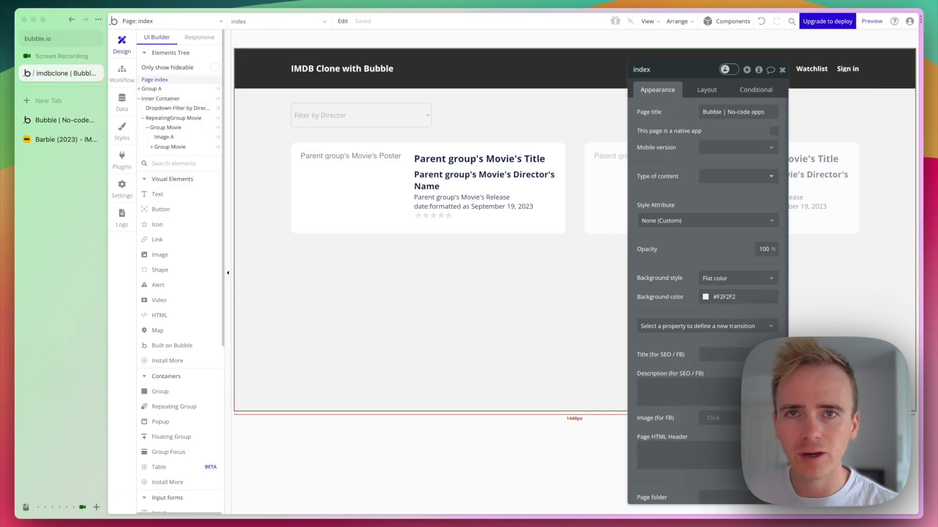
pyautogui.click(162, 22)
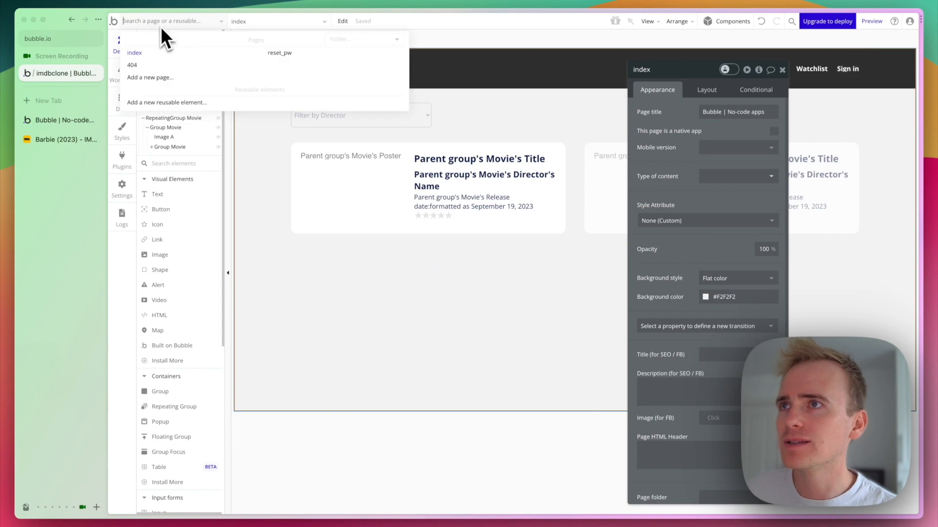
pyautogui.click(164, 78)
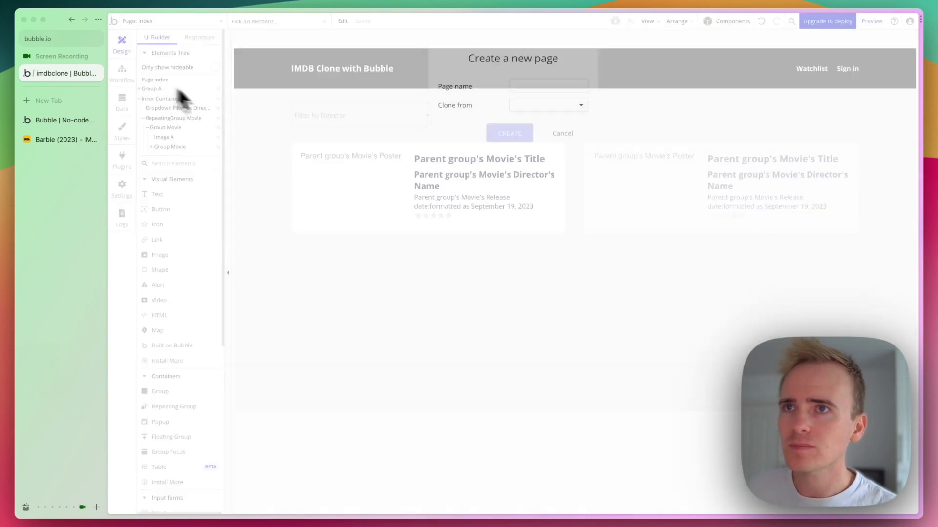
pyautogui.click(554, 103)
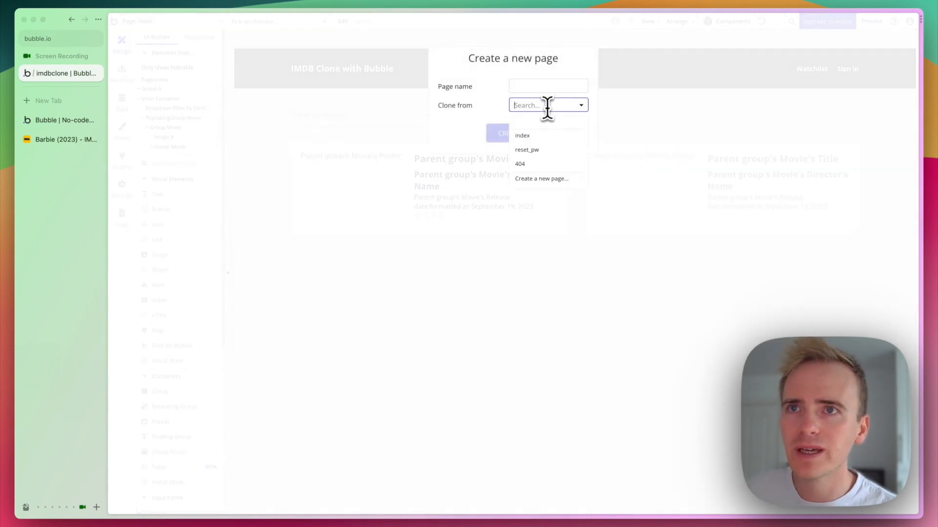
pyautogui.click(534, 147)
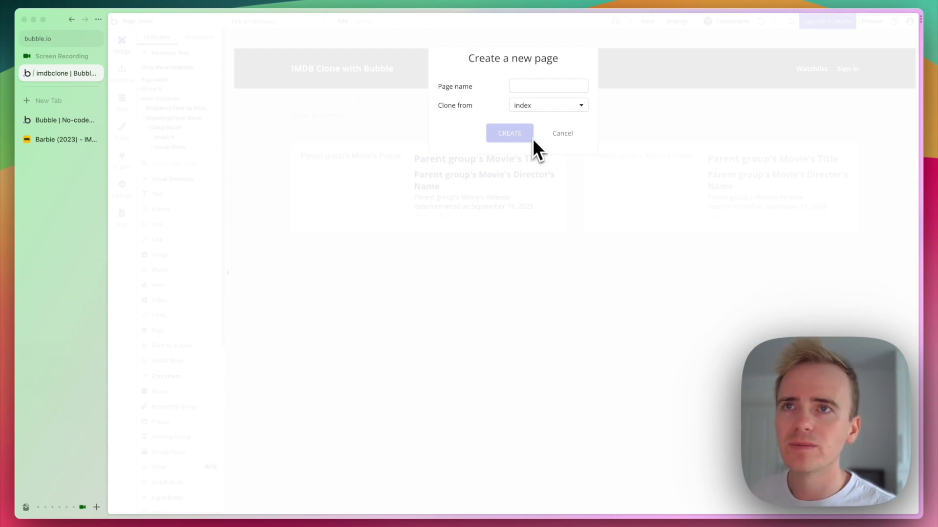
pyautogui.click(544, 87)
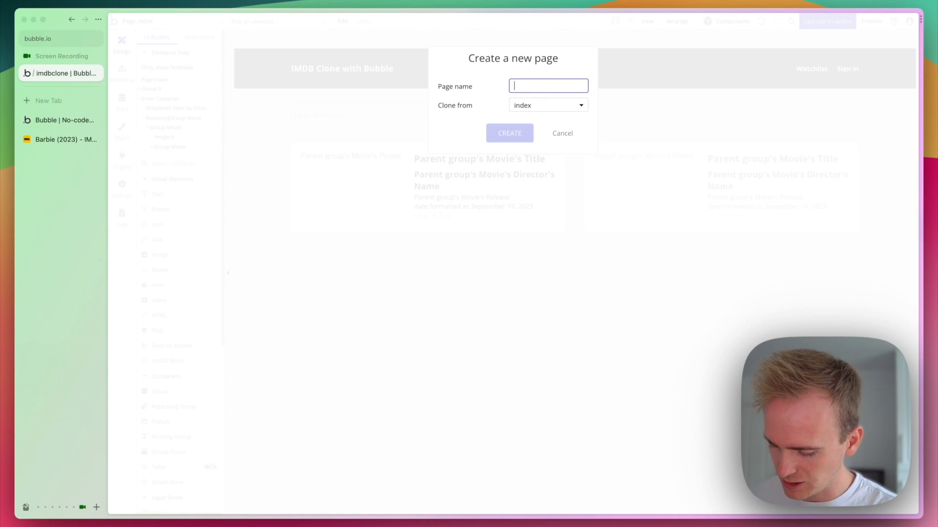
pyautogui.write('movie')
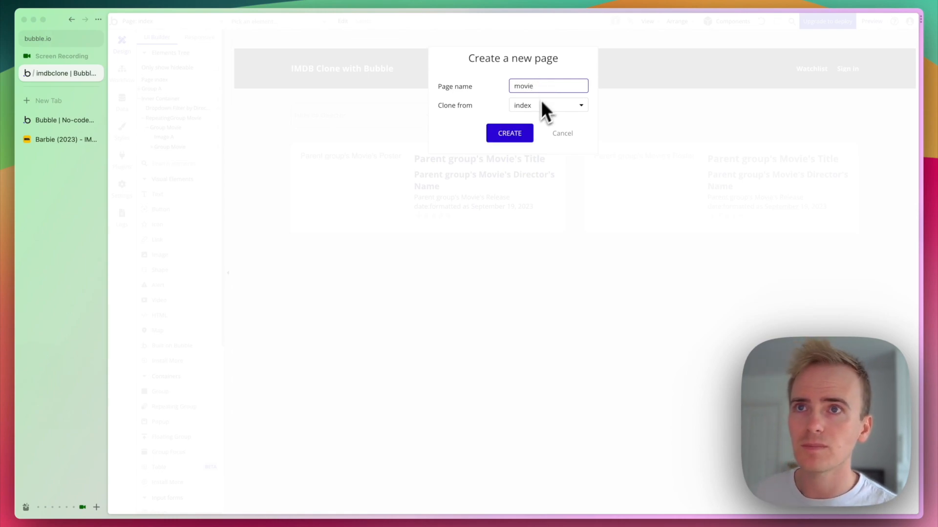
pyautogui.click(517, 137)
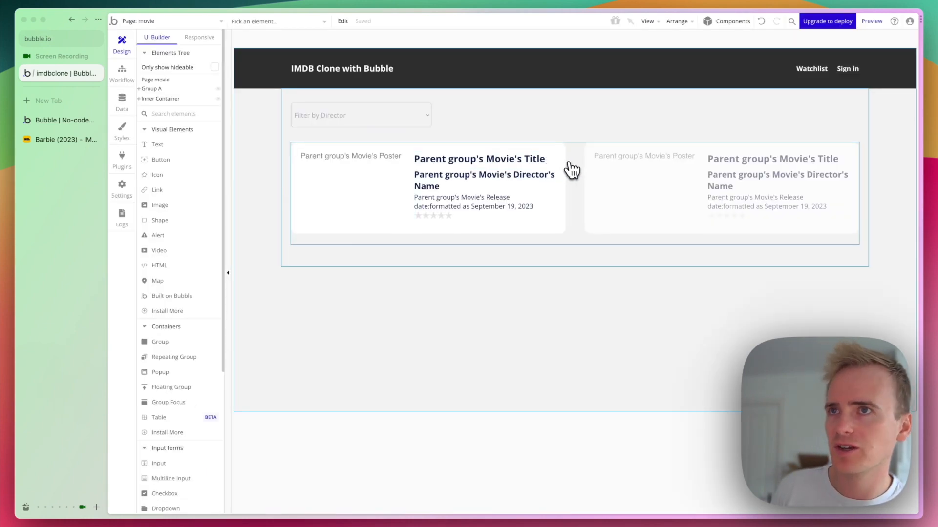
# Move the copied movie list aside and add a text element styled as Heading 1.
pyautogui.moveTo(564, 168); pyautogui.dragTo(262, 144)
pyautogui.moveTo(320, 108); pyautogui.dragTo(473, 161)
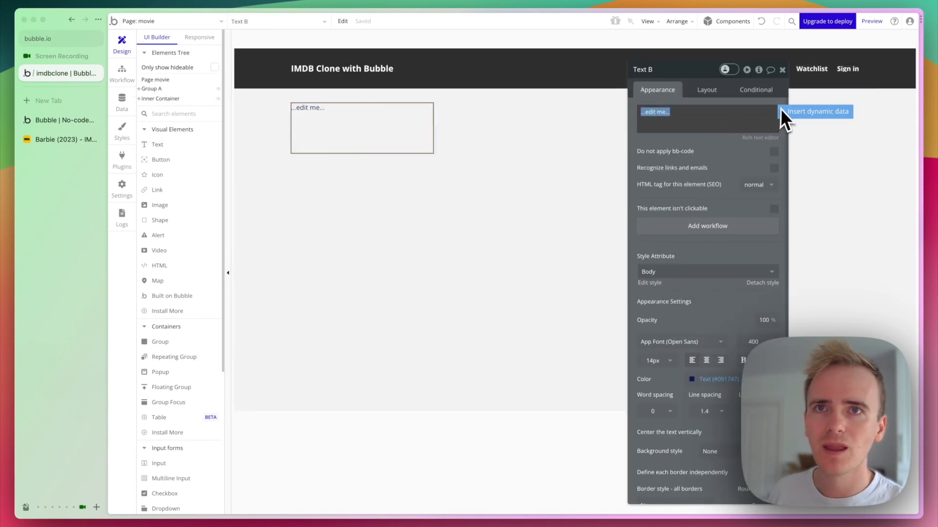
pyautogui.click(663, 272)
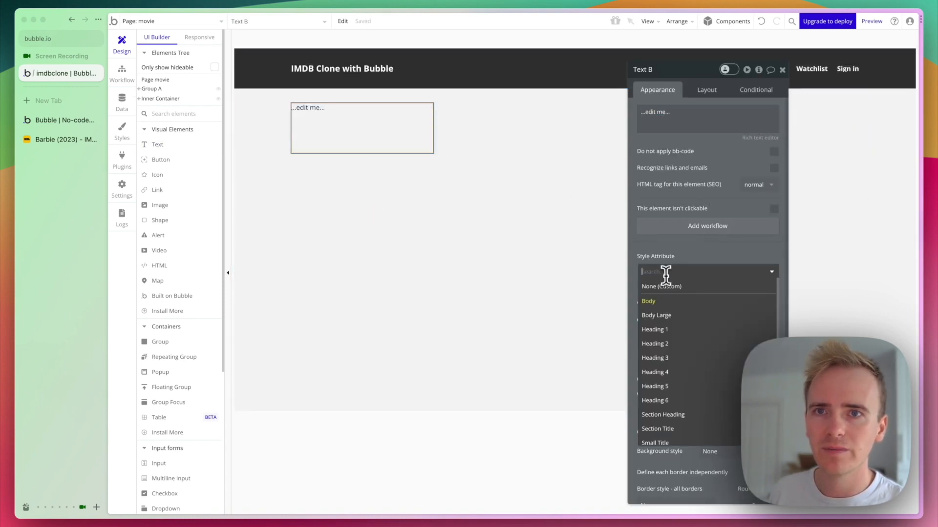
pyautogui.click(670, 329)
# Set the heading text's width to 100% and its minimum height to 0.
pyautogui.click(703, 93)
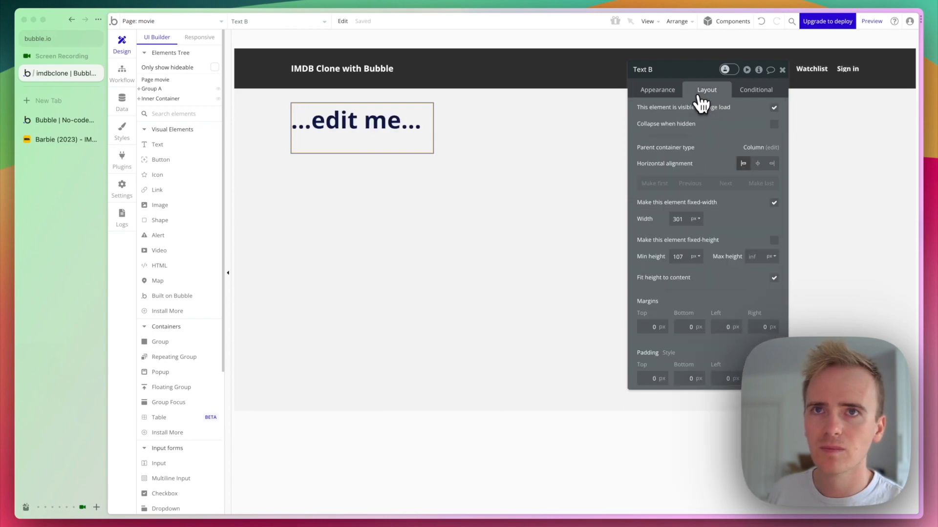
pyautogui.click(679, 220)
pyautogui.write('100')
pyautogui.click(695, 221)
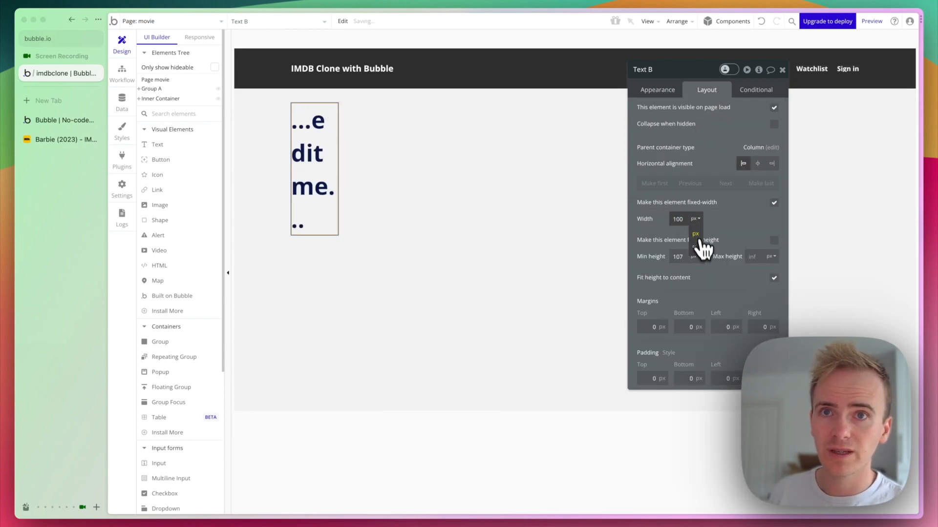
pyautogui.click(698, 242)
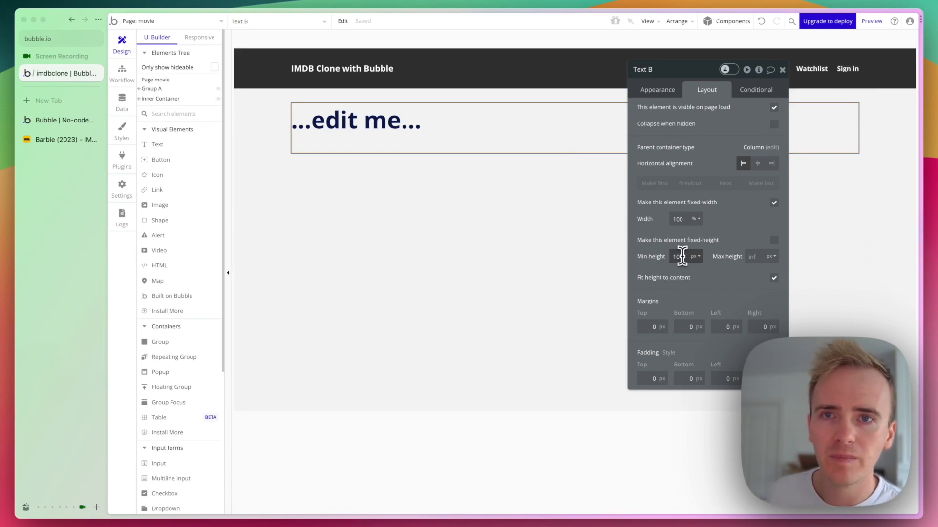
pyautogui.doubleClick(679, 256)
pyautogui.write('0')
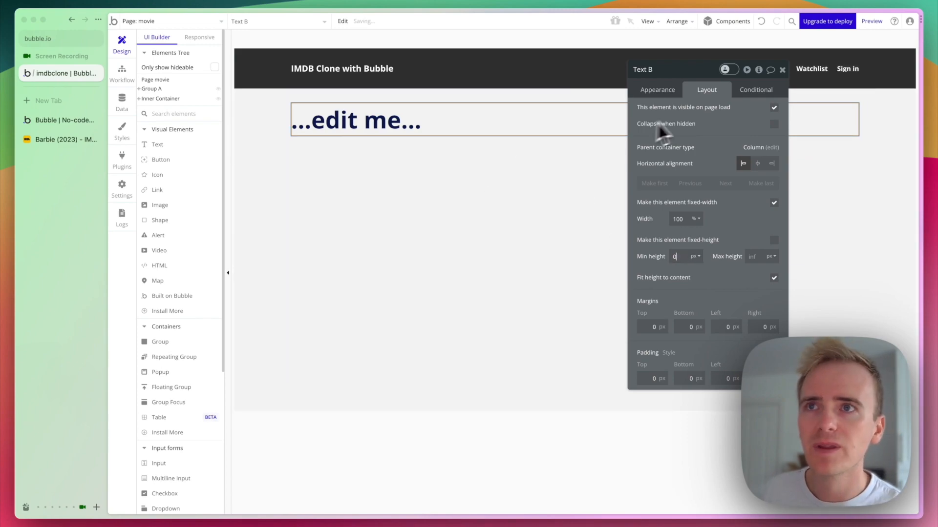
pyautogui.click(492, 433)
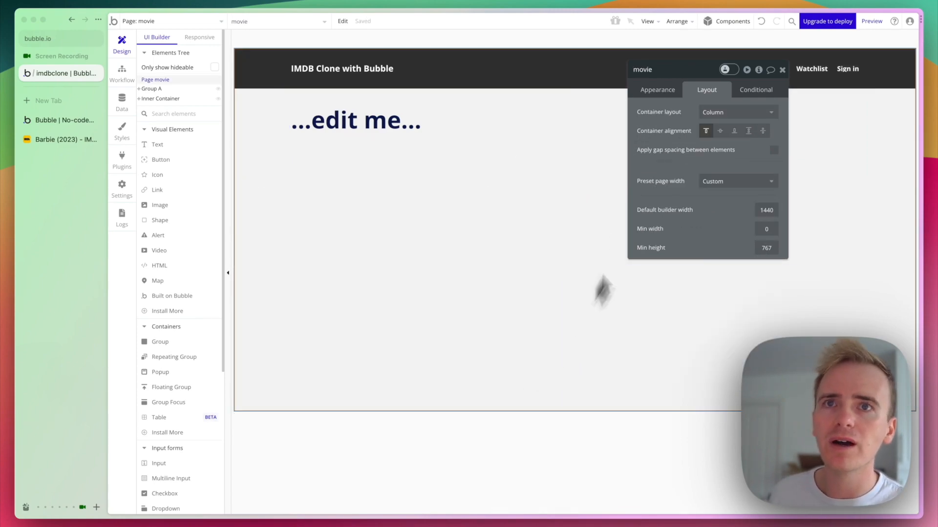
# In the page's Appearance settings, choose Movie as content type and Title as URL backup field.
pyautogui.click(650, 90)
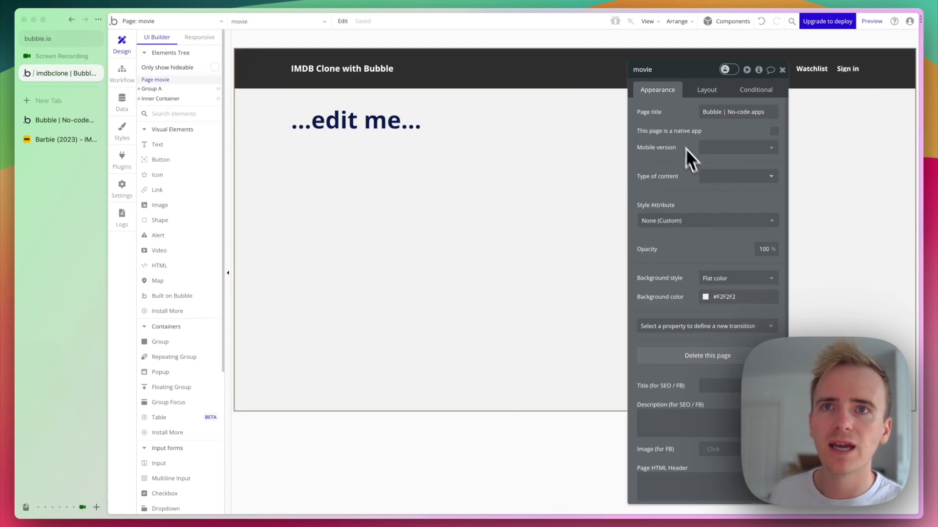
pyautogui.click(711, 177)
pyautogui.click(722, 239)
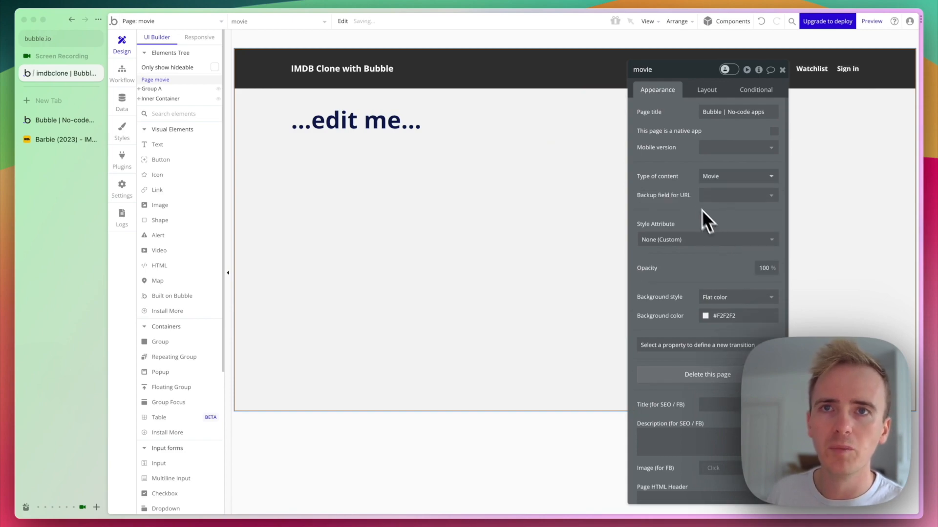
pyautogui.click(713, 197)
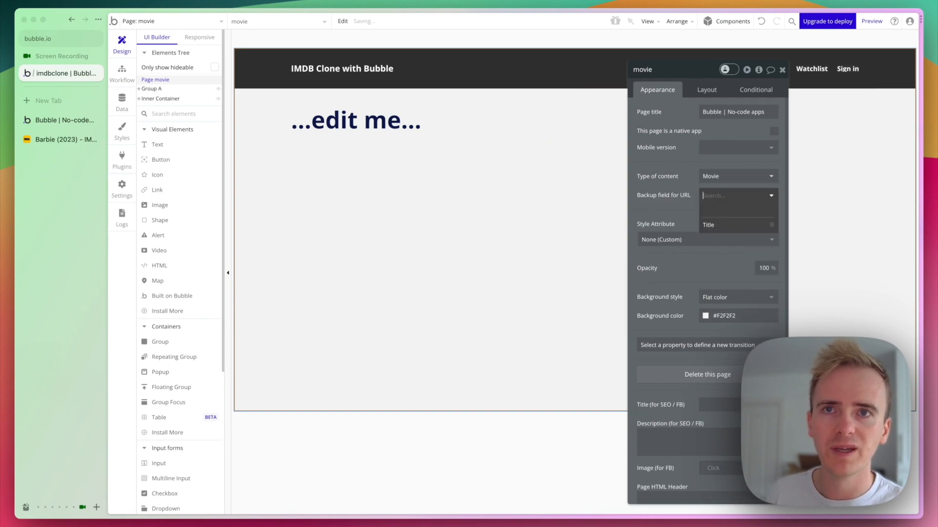
pyautogui.click(719, 227)
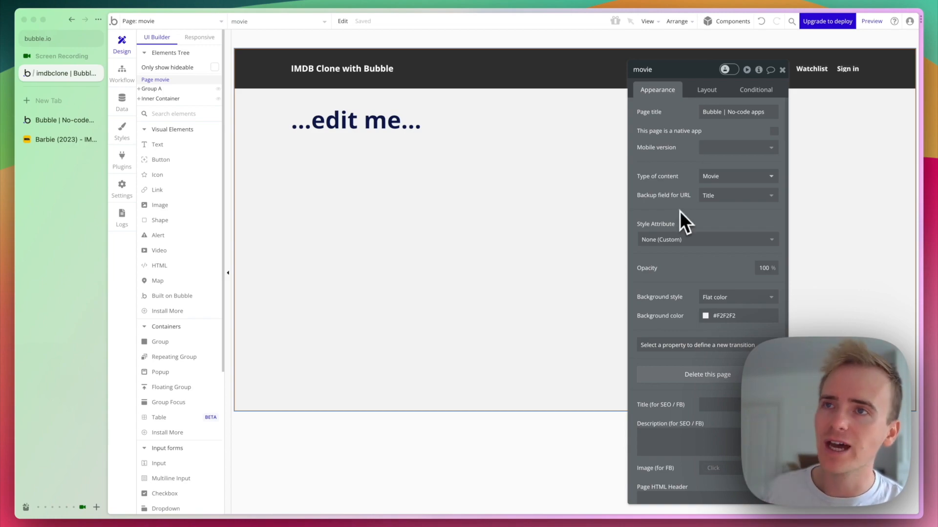
# Give the Inner Container type Movie with data source Current page's Movie.
pyautogui.click(558, 232)
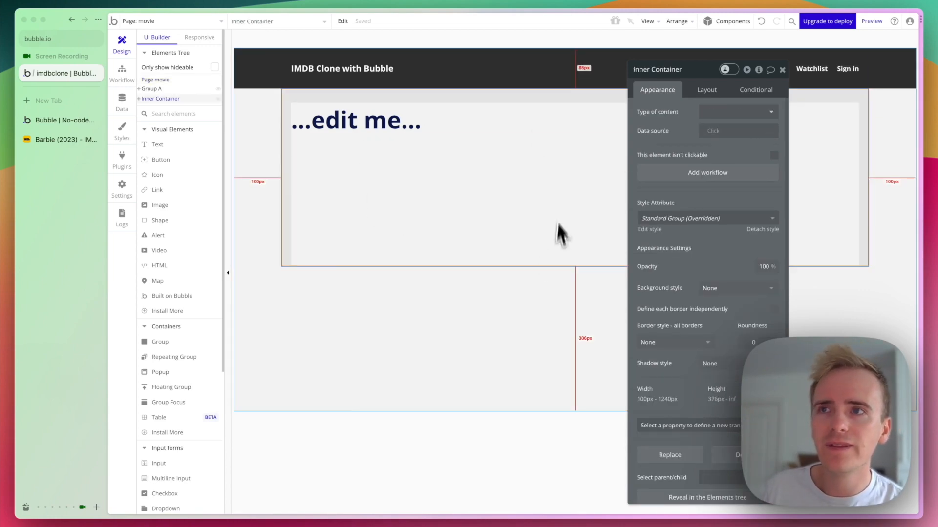
pyautogui.click(538, 210)
pyautogui.click(517, 184)
pyautogui.click(741, 107)
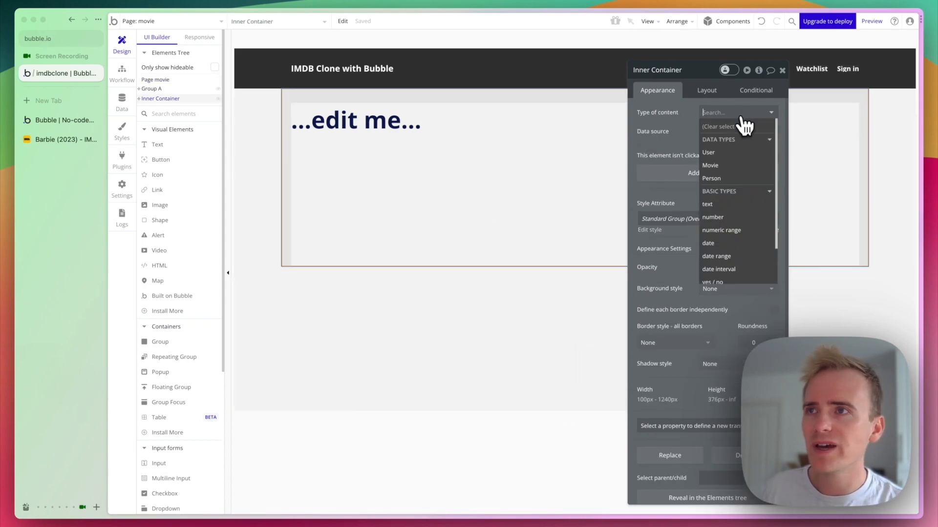
pyautogui.scroll(-1, 675, 151)
pyautogui.click(703, 473)
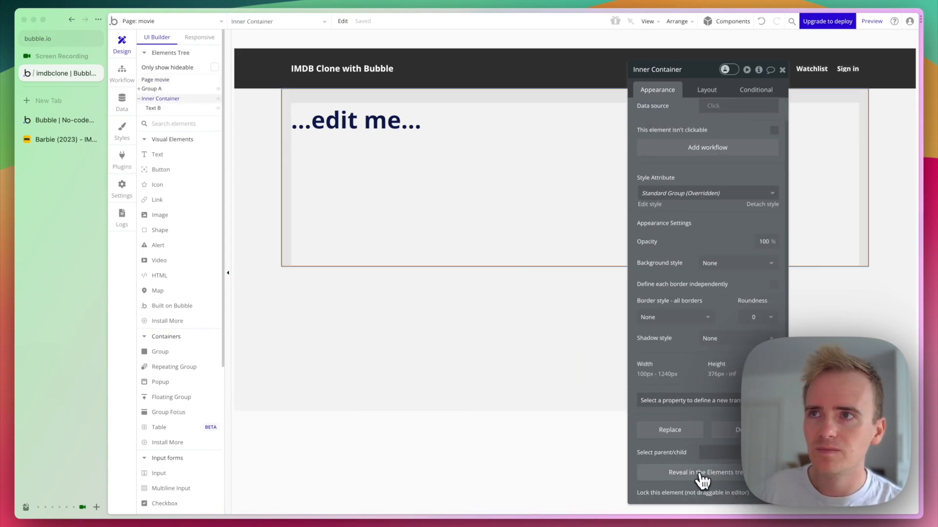
pyautogui.scroll(1, 677, 131)
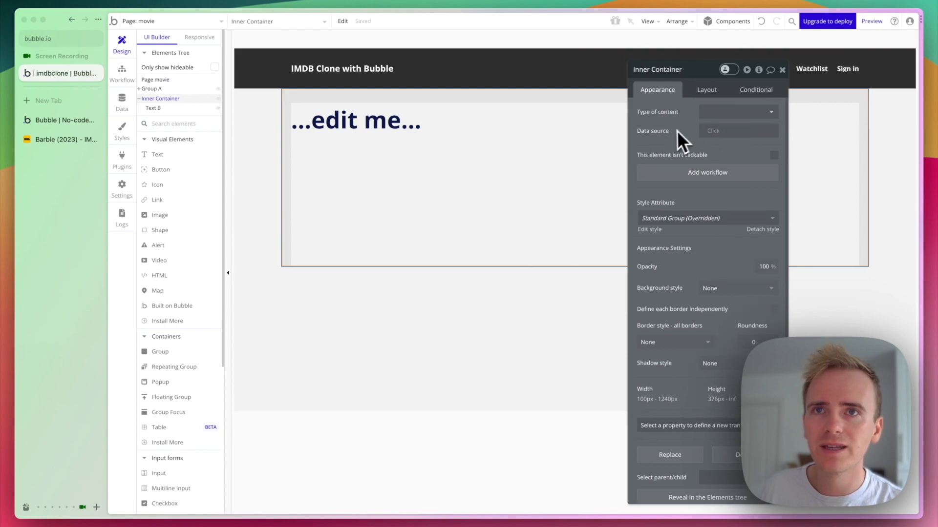
pyautogui.click(729, 114)
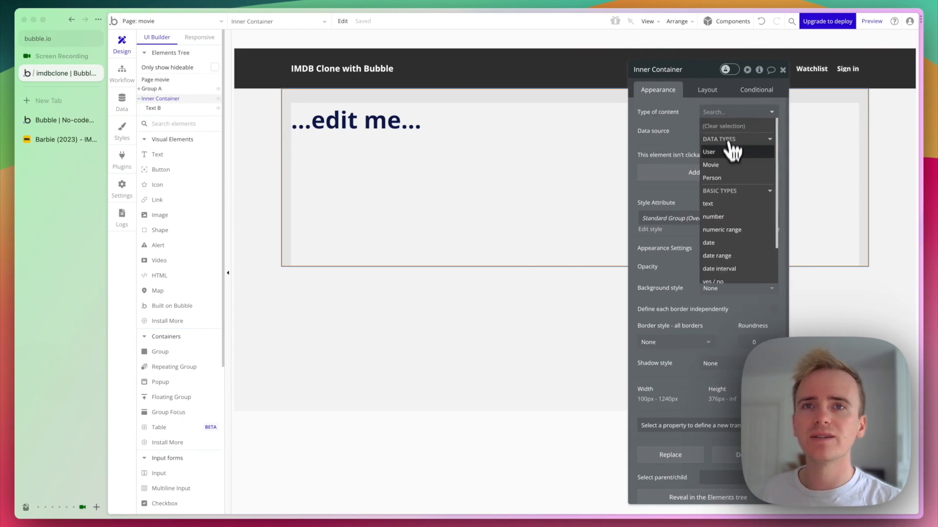
pyautogui.click(729, 164)
pyautogui.click(718, 130)
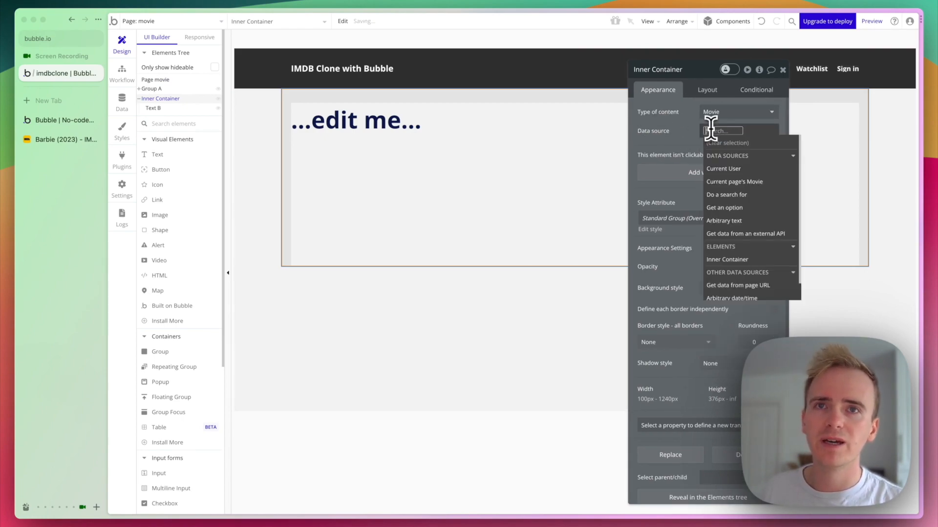
pyautogui.click(728, 182)
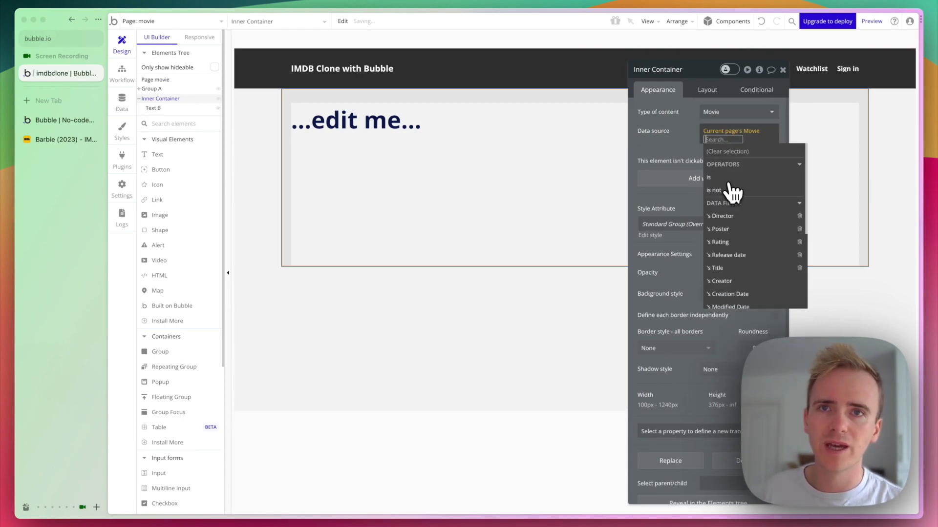
pyautogui.click(687, 146)
# Replace the heading's placeholder text with dynamic data: Parent group's Movie's Title.
pyautogui.click(493, 124)
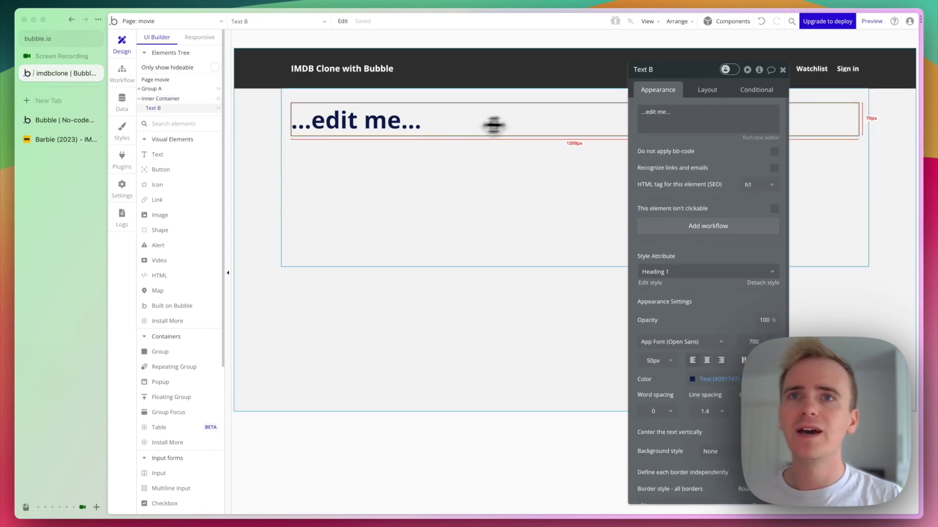
pyautogui.hotkey('ctrl', 'a')
pyautogui.press('BackSpace')
pyautogui.click(784, 121)
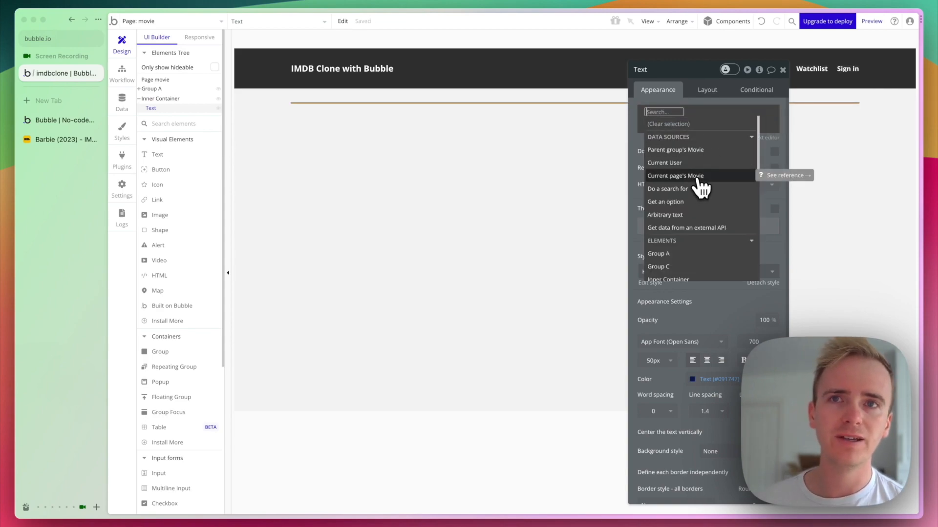
pyautogui.click(698, 150)
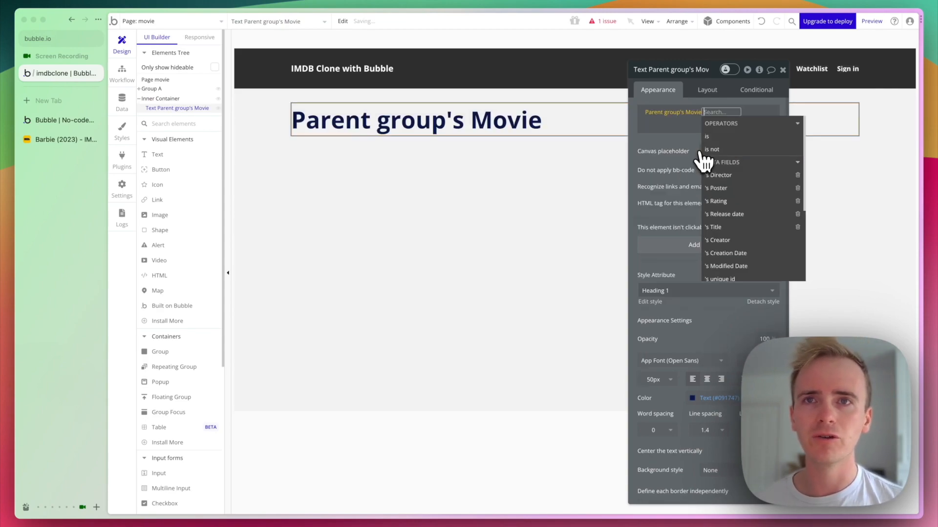
pyautogui.click(716, 238)
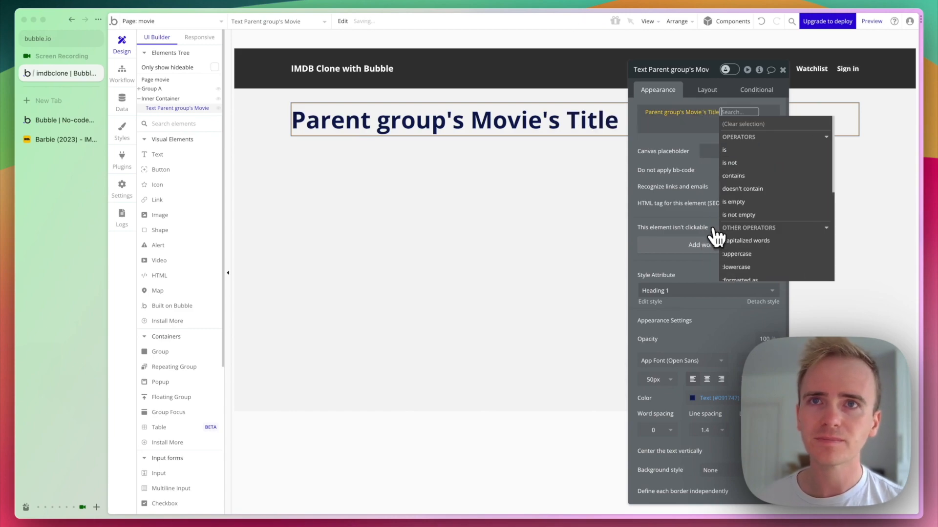
pyautogui.click(674, 143)
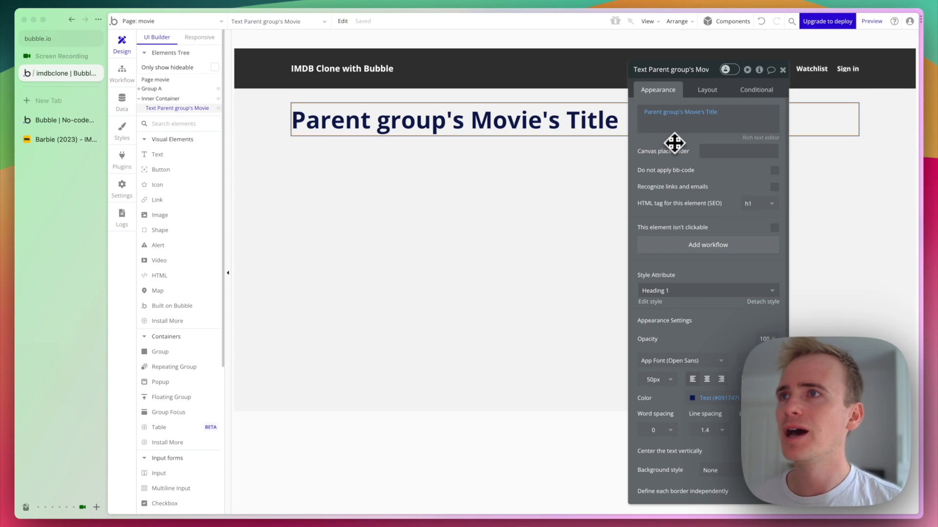
pyautogui.click(174, 22)
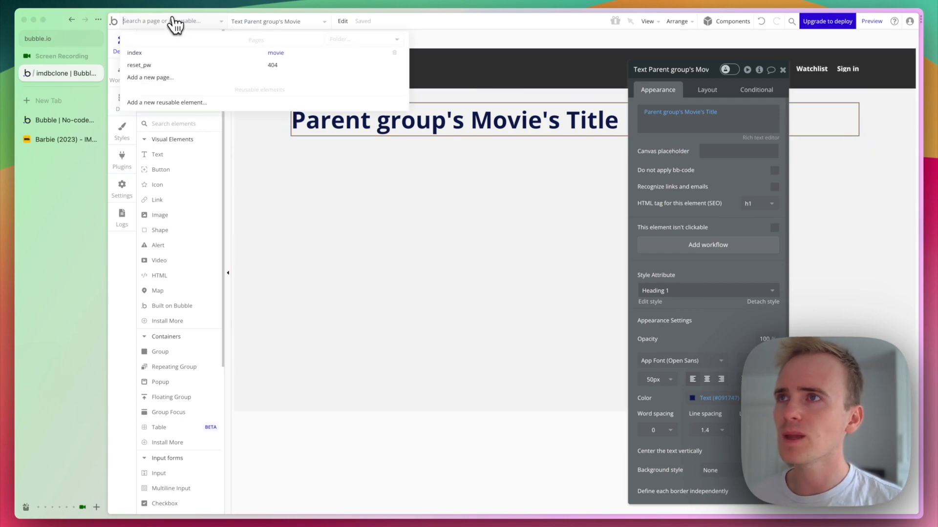
# Bring the card's date, director and rating elements from index into the movie page's inner container.
pyautogui.click(175, 53)
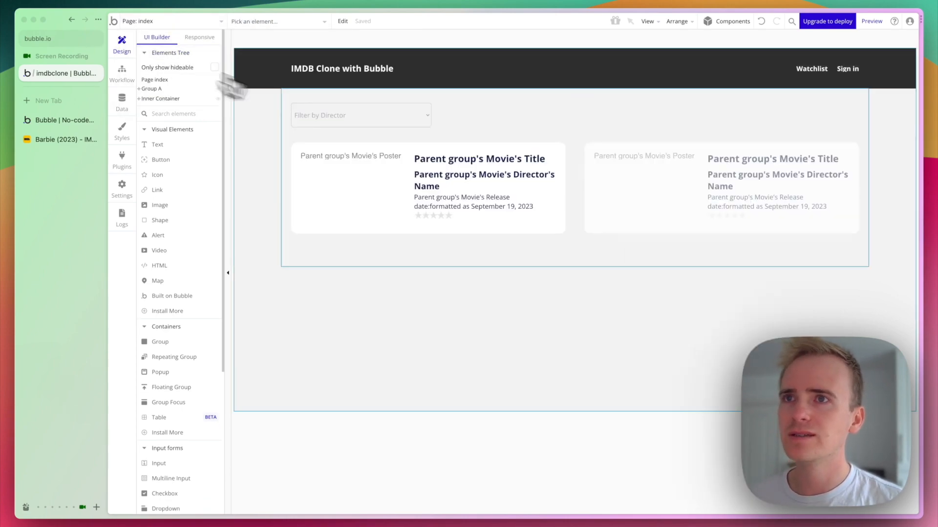
pyautogui.click(505, 202)
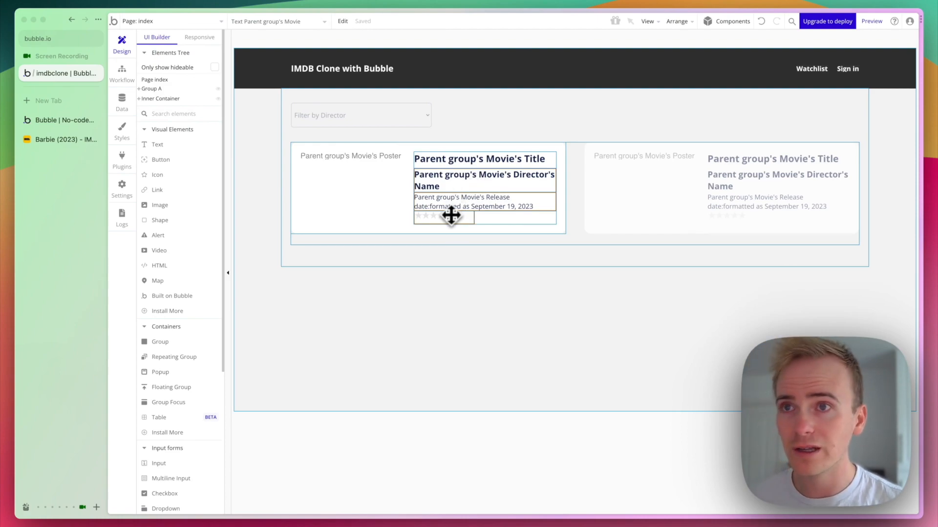
pyautogui.click(168, 21)
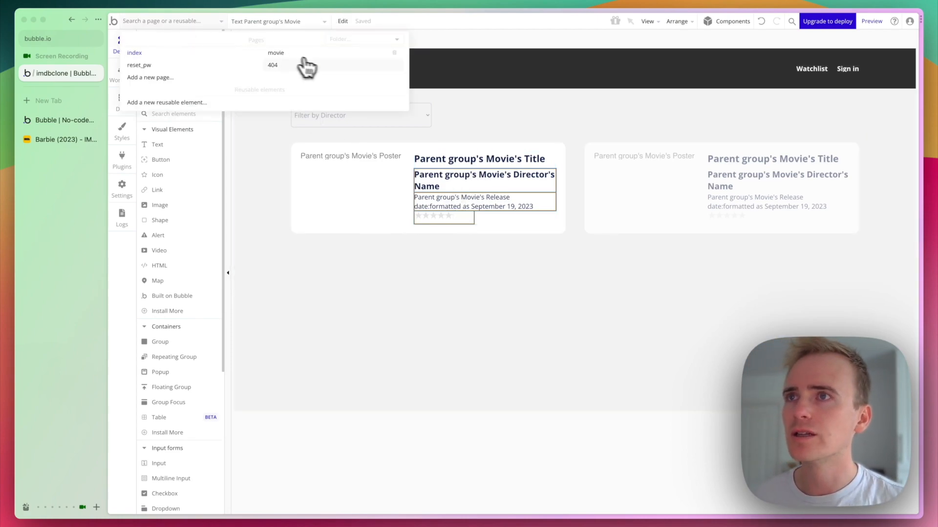
pyautogui.click(316, 54)
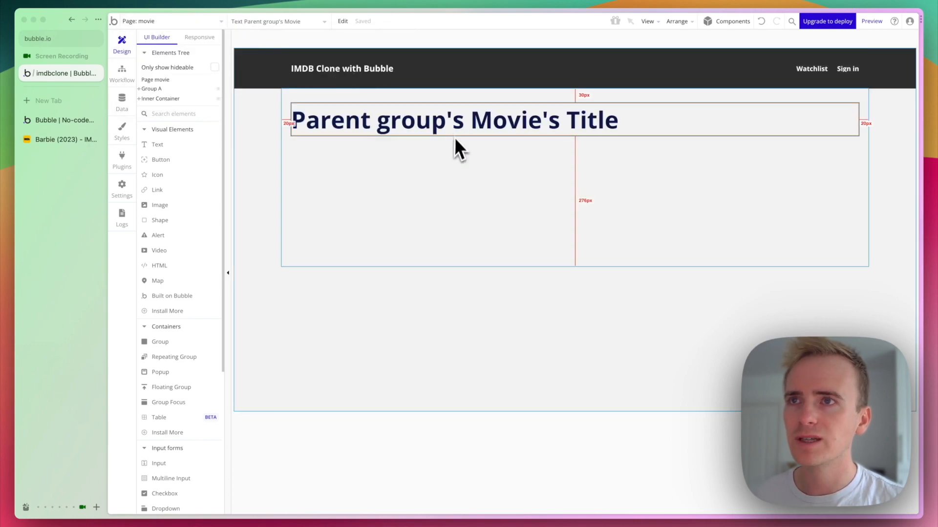
pyautogui.moveTo(310, 270); pyautogui.dragTo(393, 208)
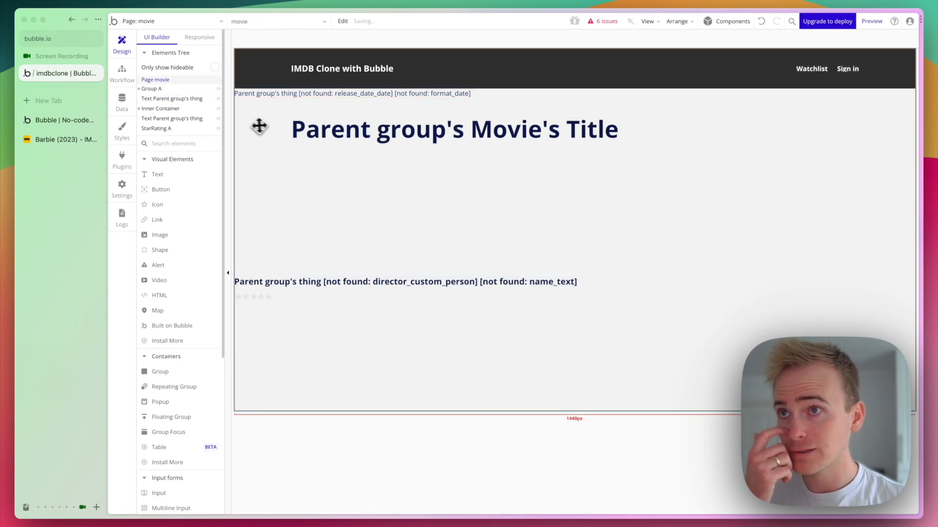
pyautogui.moveTo(272, 93); pyautogui.dragTo(398, 174)
pyautogui.moveTo(166, 105); pyautogui.dragTo(148, 100)
# Drop the date into the inner container and use Make first to put it above the title.
pyautogui.click(296, 141)
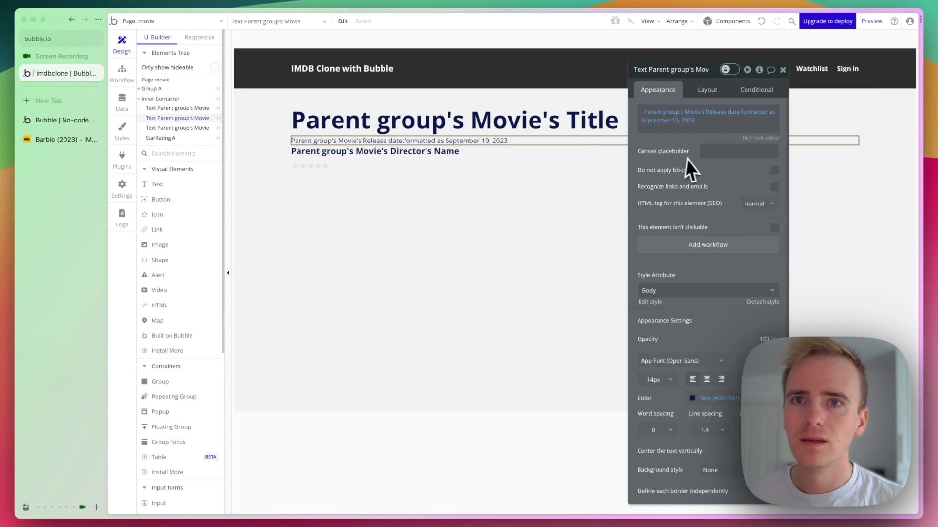
pyautogui.click(705, 91)
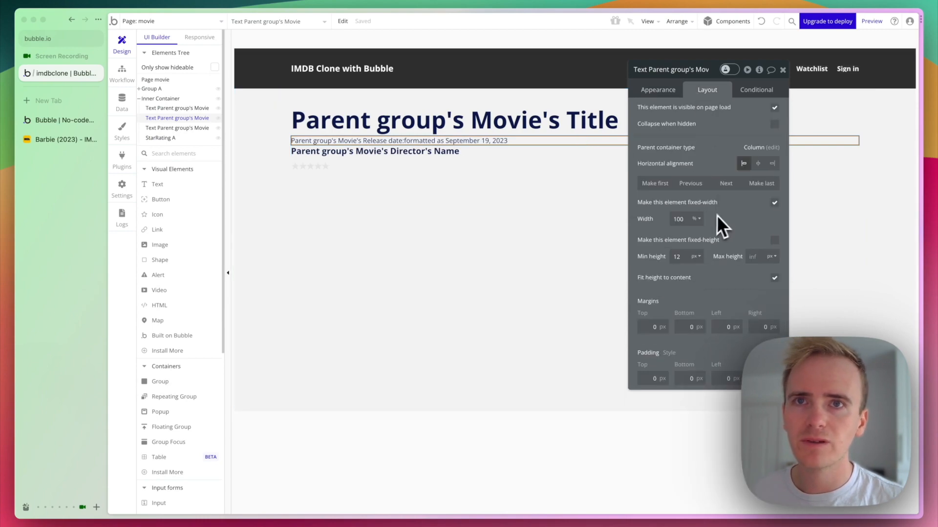
pyautogui.click(695, 183)
# Inspect the director name, star rating and title elements, then launch the preview.
pyautogui.click(376, 153)
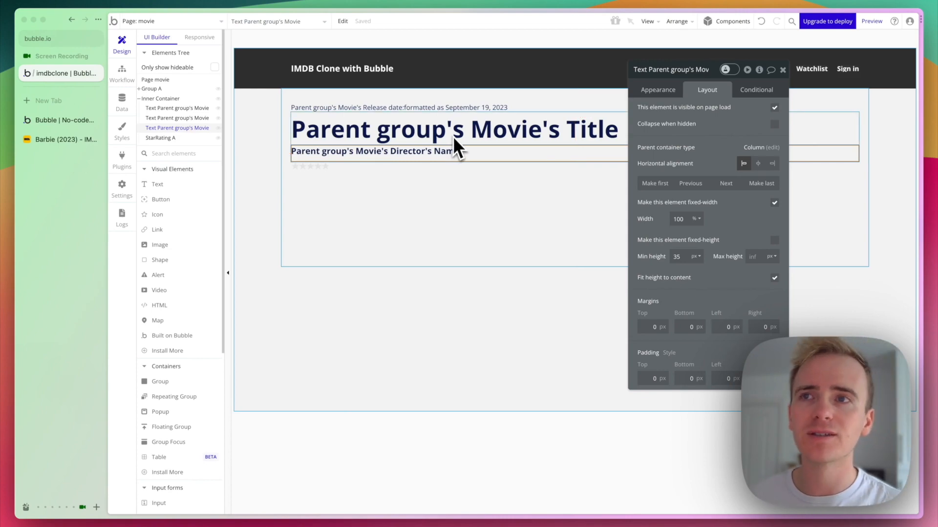
pyautogui.click(327, 175)
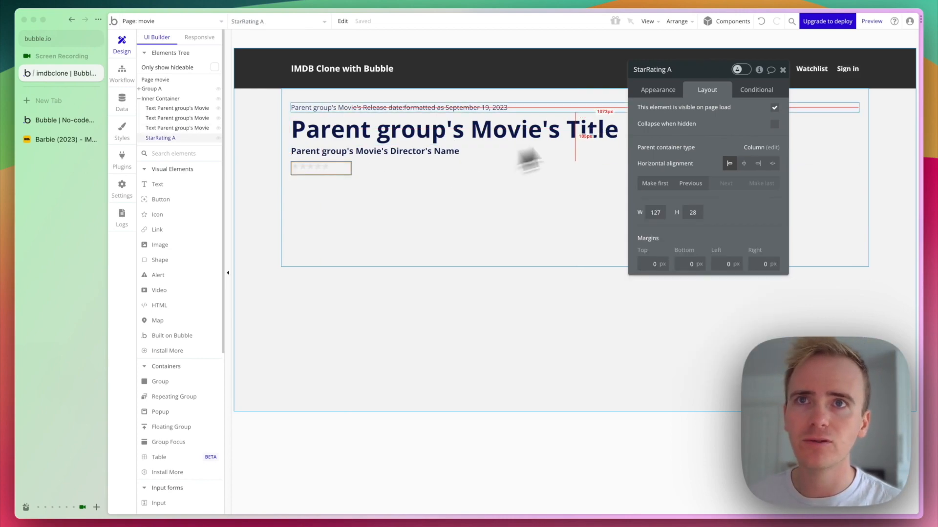
pyautogui.click(650, 93)
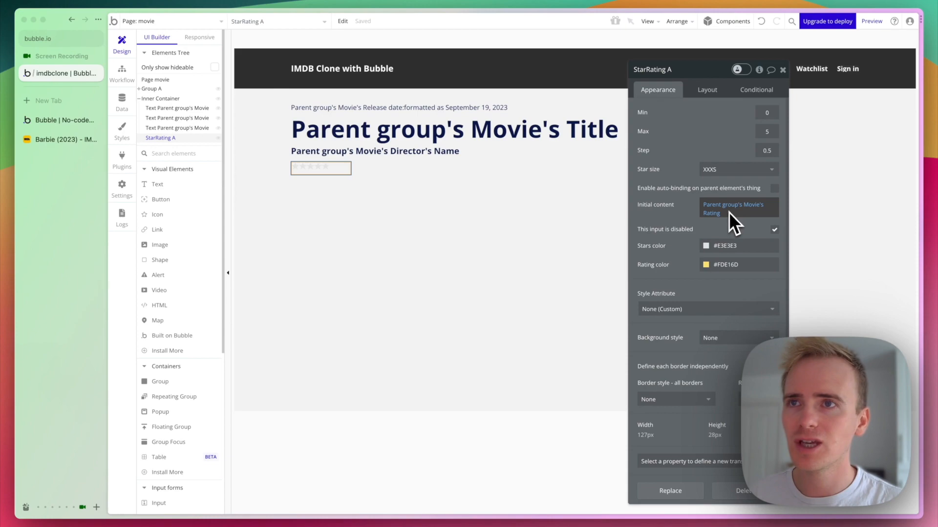
pyautogui.click(517, 142)
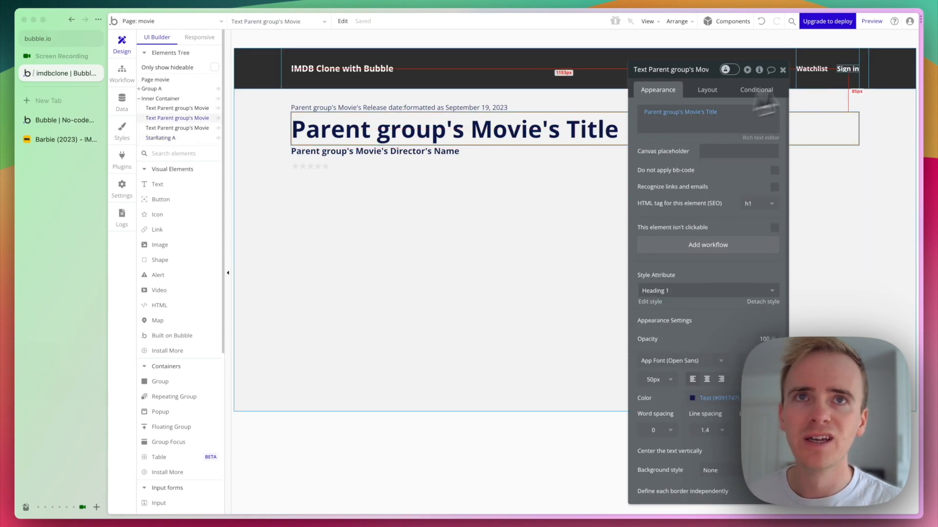
pyautogui.click(878, 23)
# Reload the preview to show the movie page and check its URL.
pyautogui.press('super+r')
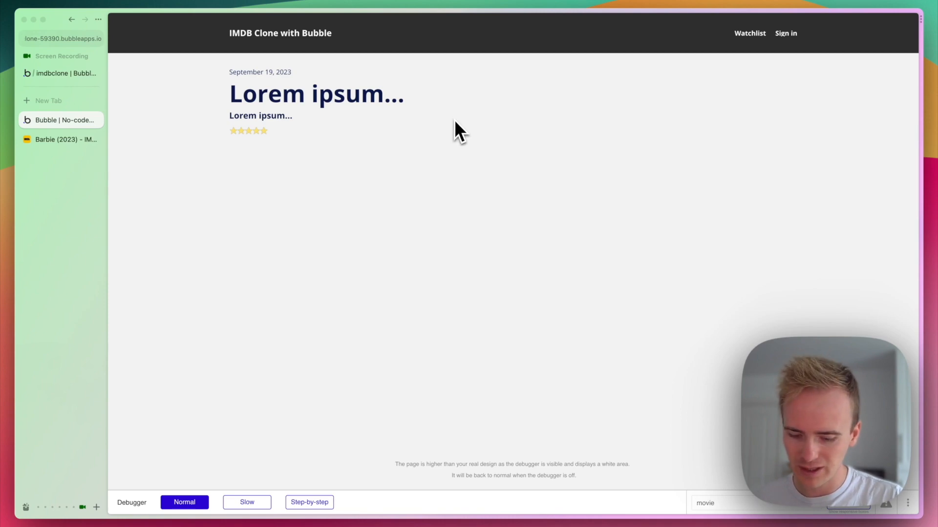
pyautogui.press('super+l')
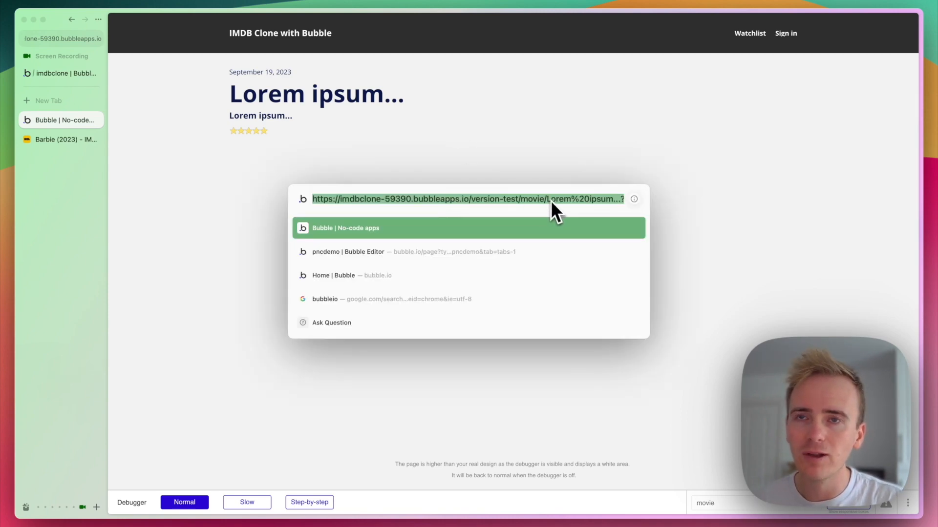
pyautogui.click(588, 136)
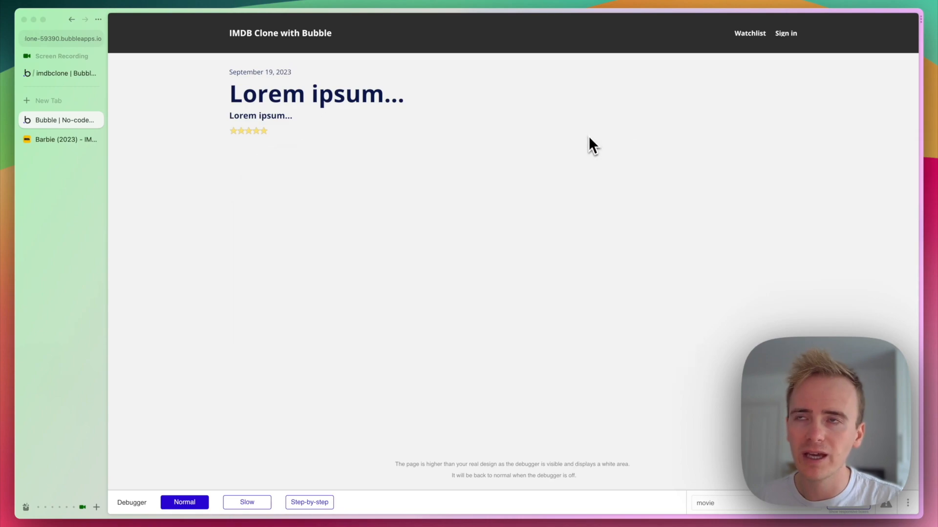
# Return to the editor's movie page and show the list of app pages.
pyautogui.click(45, 79)
pyautogui.click(314, 447)
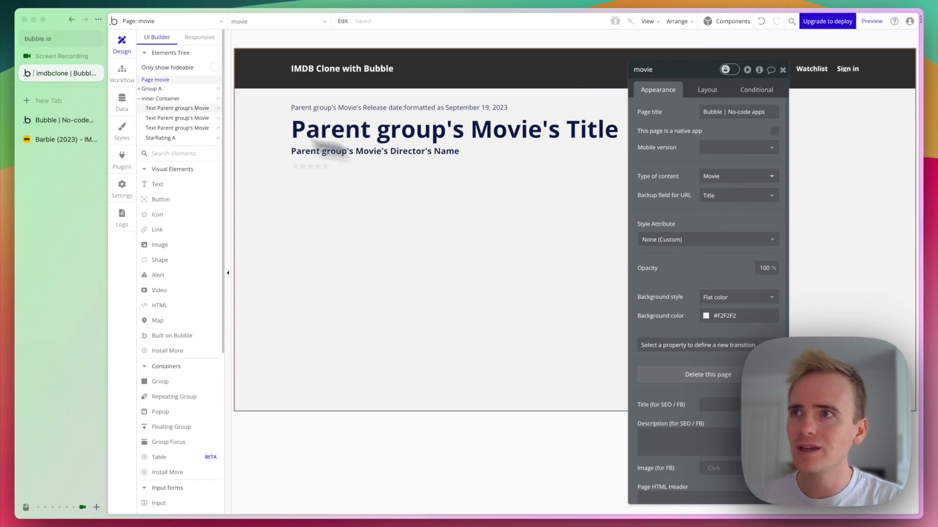
pyautogui.click(77, 122)
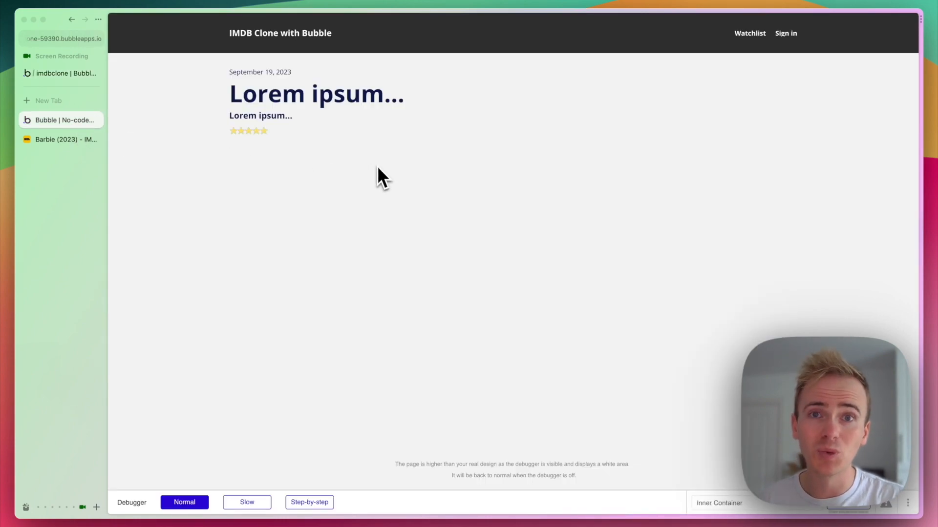
pyautogui.click(73, 75)
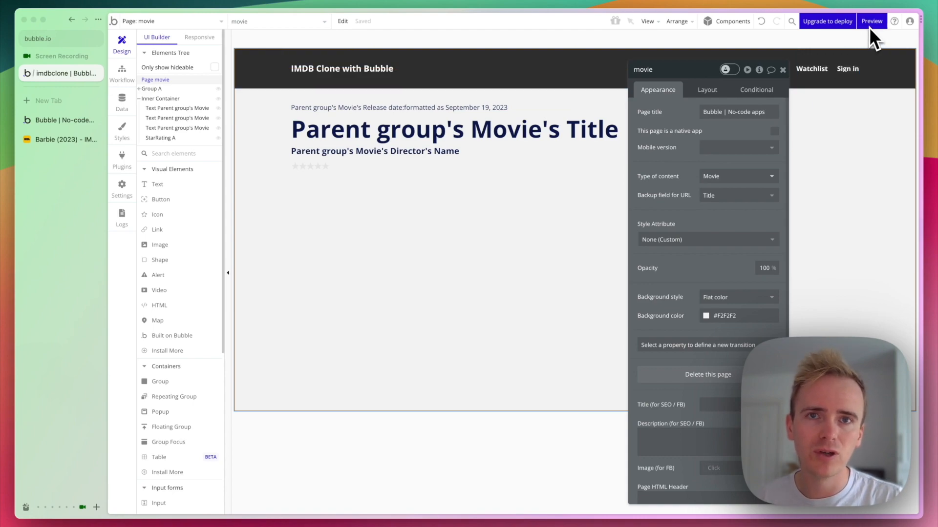
pyautogui.moveTo(870, 28)
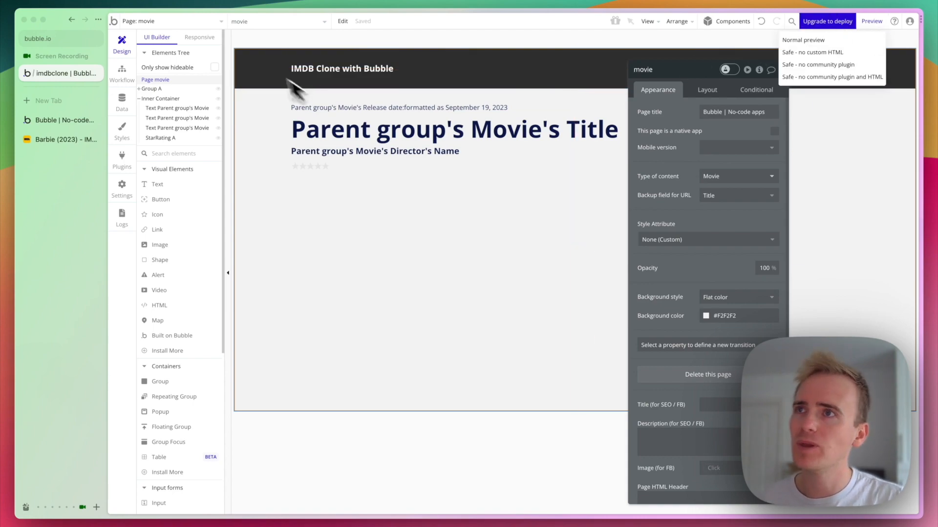
pyautogui.click(199, 27)
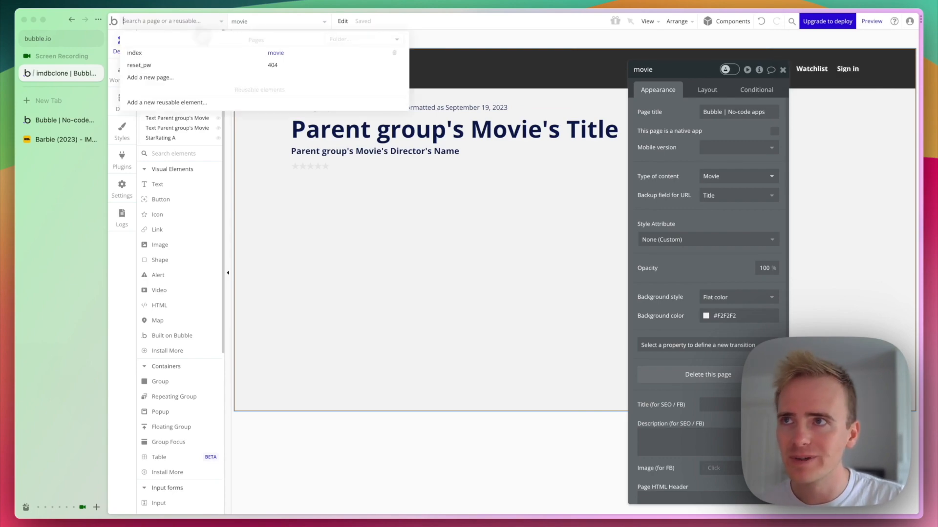
# On the index page, add a click workflow to the movie card group with a Go to page action.
pyautogui.click(190, 53)
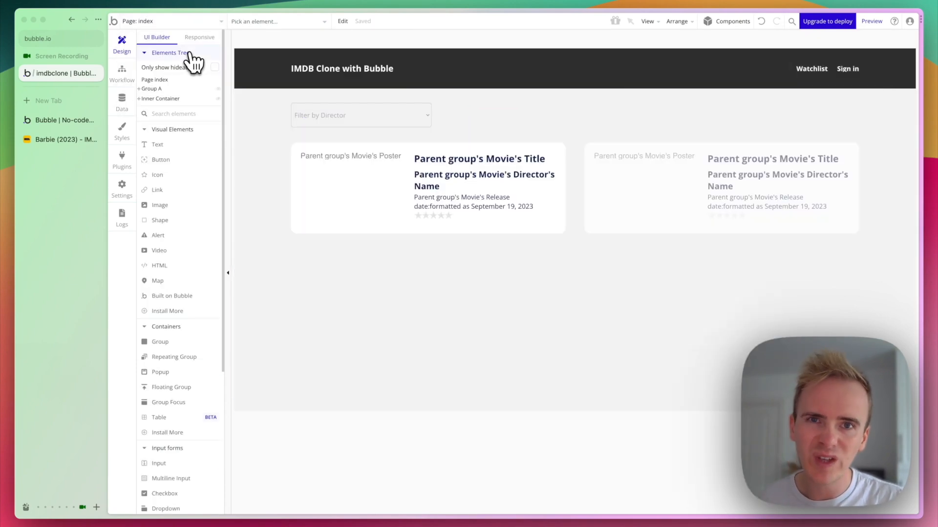
pyautogui.doubleClick(396, 230)
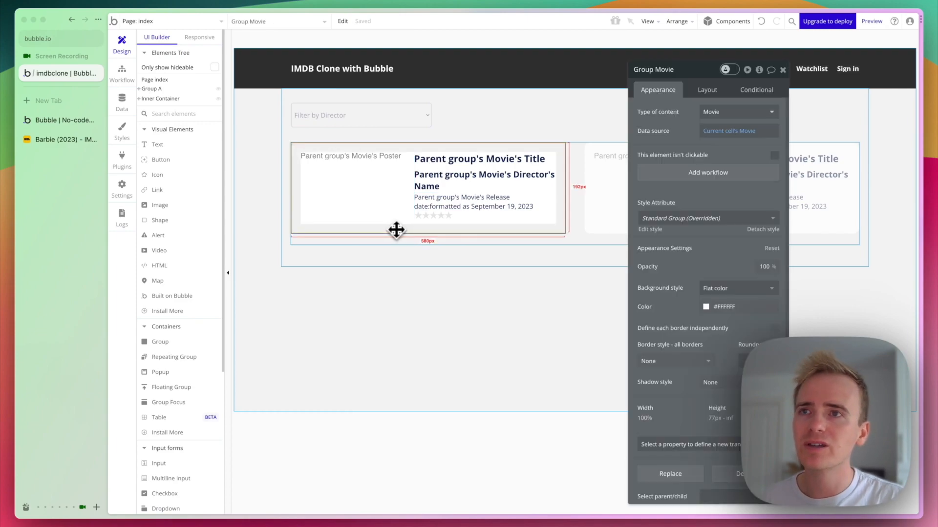
pyautogui.click(707, 174)
pyautogui.click(195, 142)
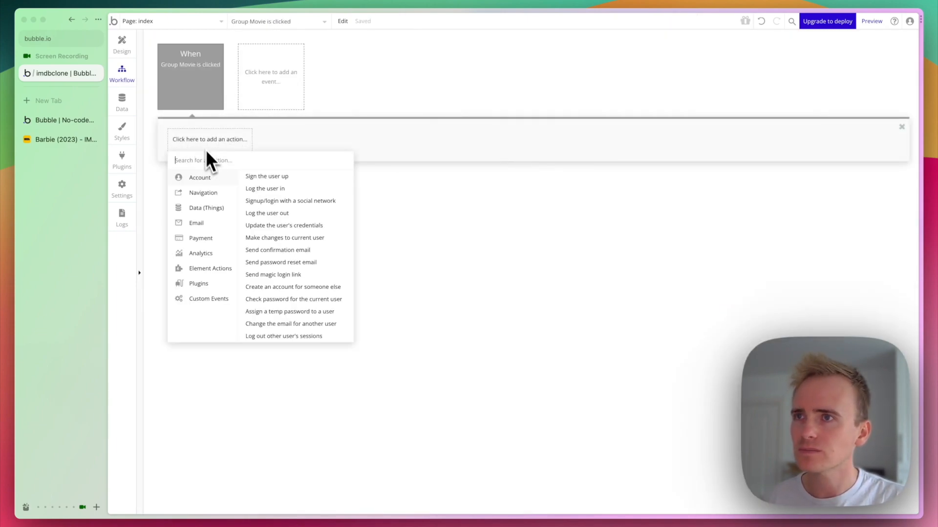
pyautogui.moveTo(219, 228)
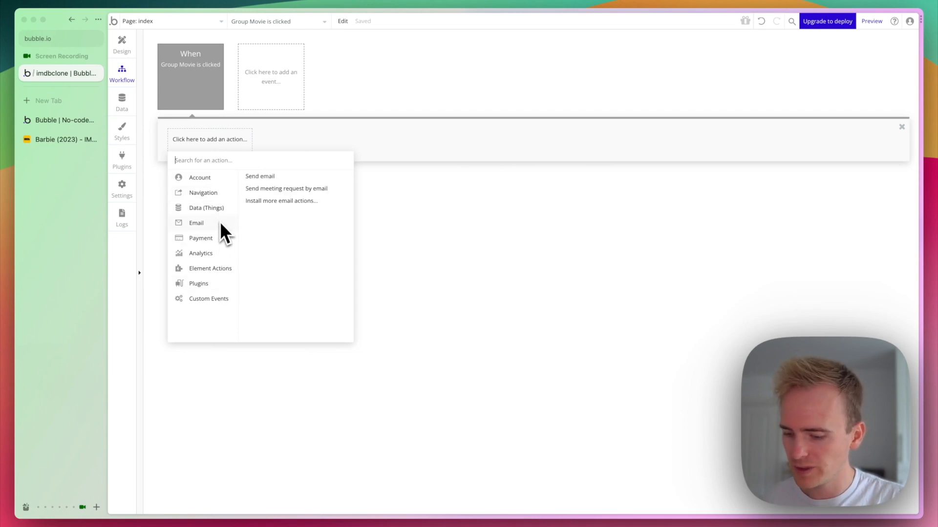
pyautogui.write('go')
pyautogui.click(218, 178)
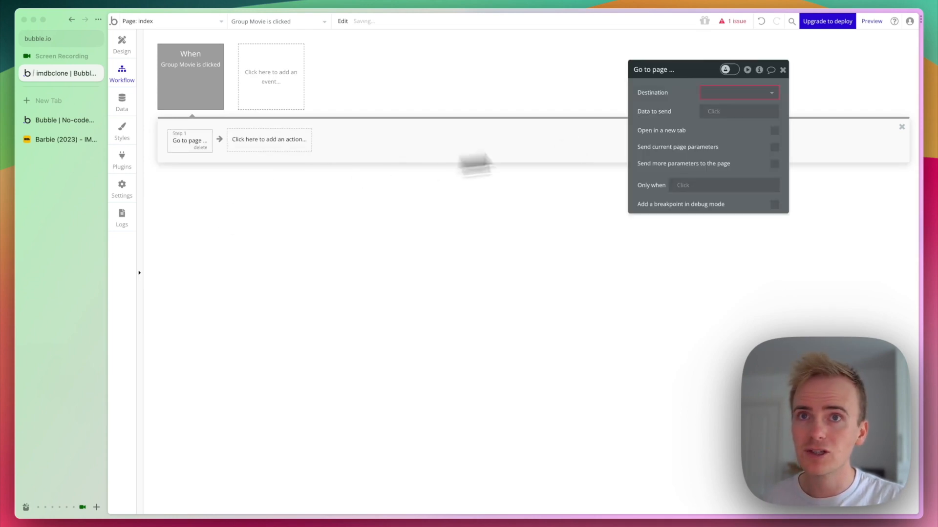
# Set the destination to the movie page with Current cell's Movie as data, then clear that field.
pyautogui.click(740, 93)
pyautogui.click(741, 121)
pyautogui.click(735, 112)
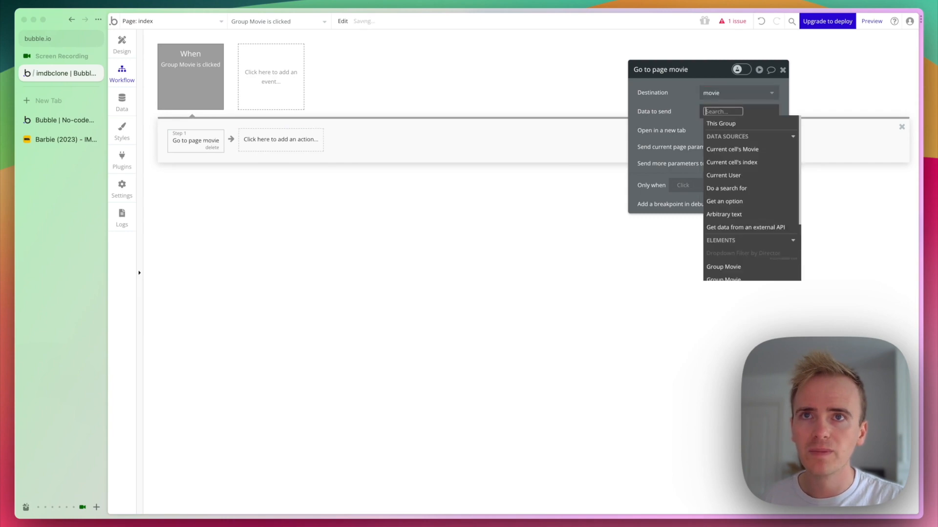
pyautogui.click(746, 150)
pyautogui.click(708, 122)
pyautogui.rightClick(750, 113)
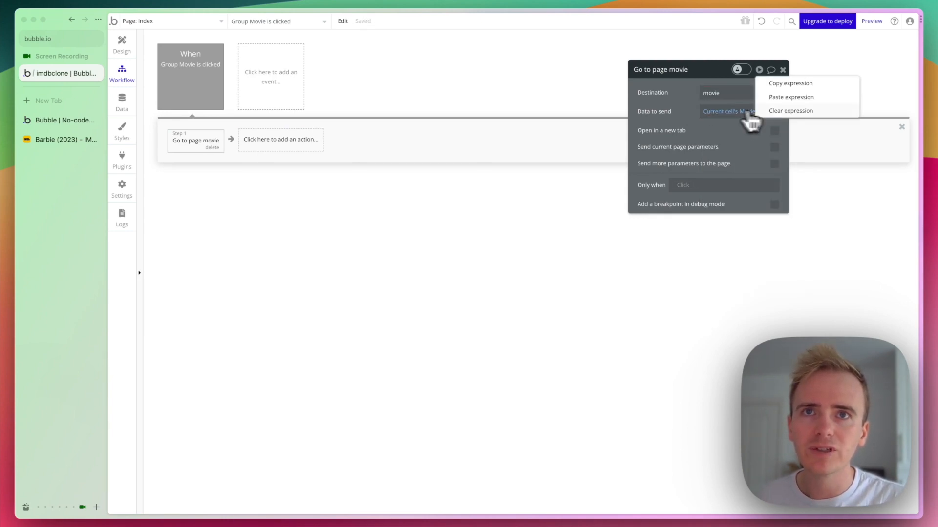
pyautogui.click(776, 111)
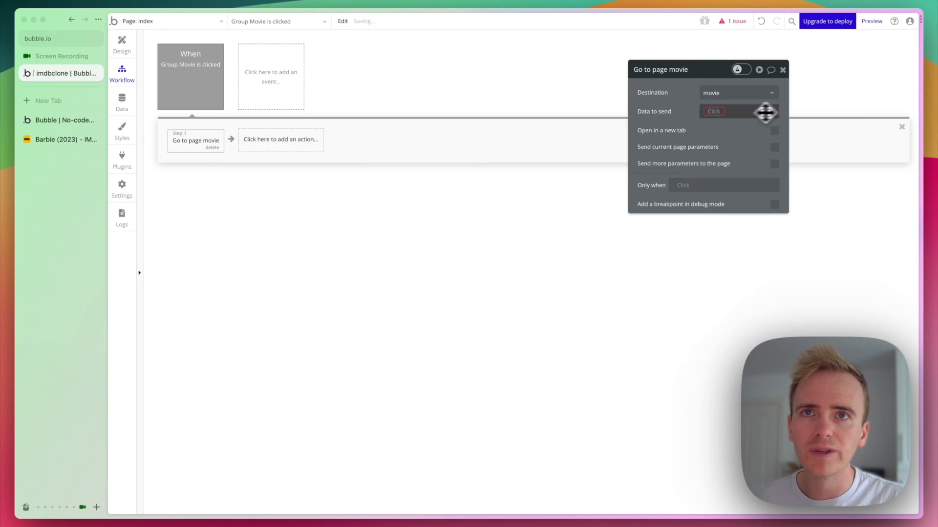
# Review the issues panel and re-enter Current cell's Movie as the data to send.
pyautogui.click(749, 22)
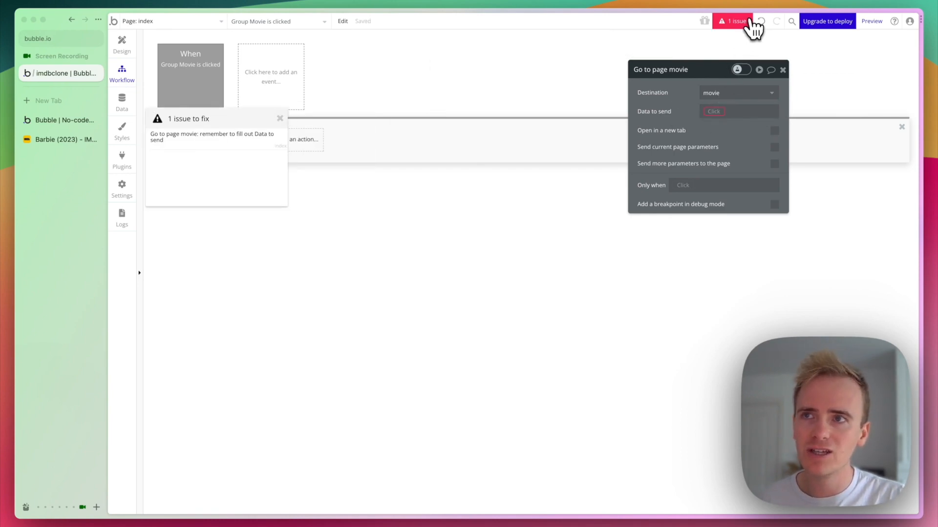
pyautogui.click(280, 119)
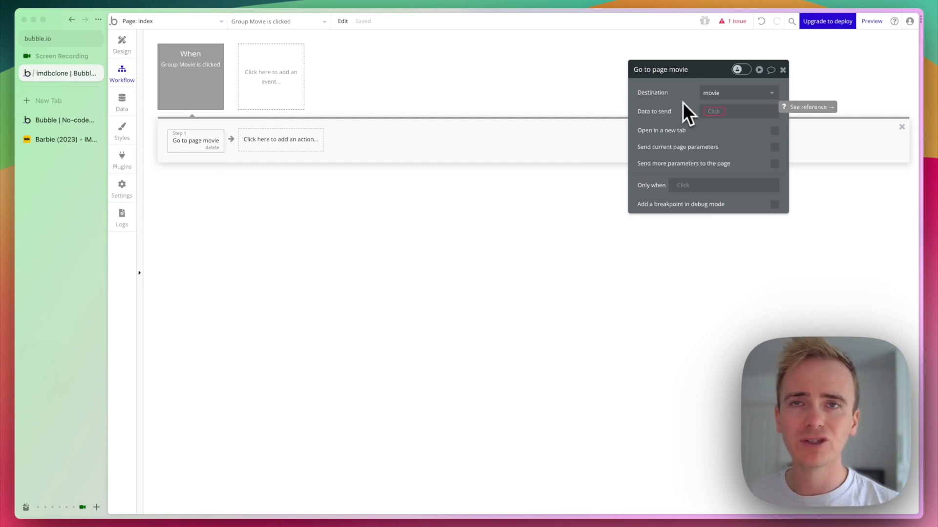
pyautogui.click(714, 112)
pyautogui.click(732, 150)
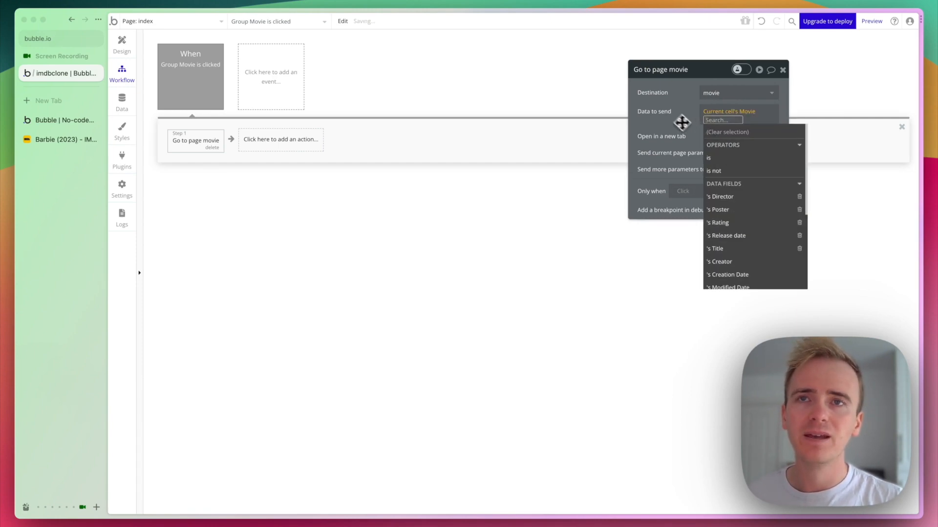
pyautogui.click(673, 116)
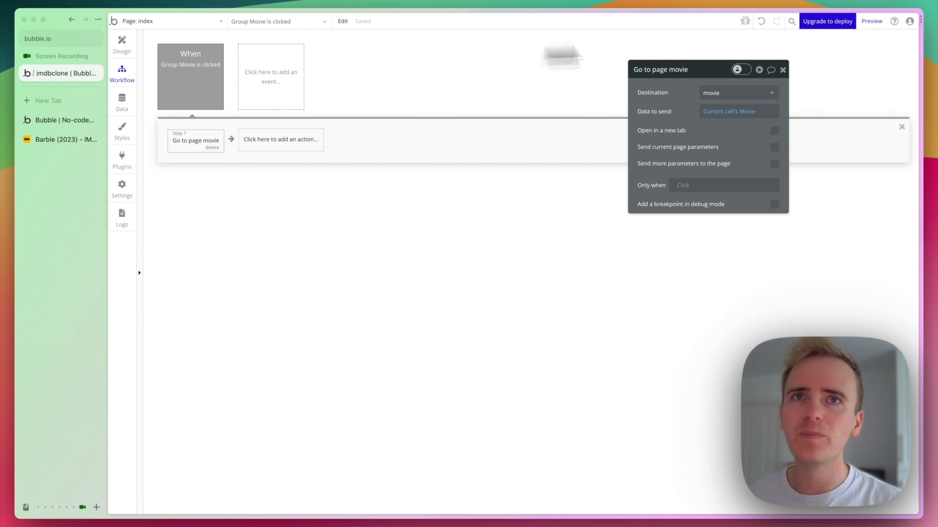
# Preview the app, open Barbie's detail page, and return to the editor's page list.
pyautogui.click(874, 22)
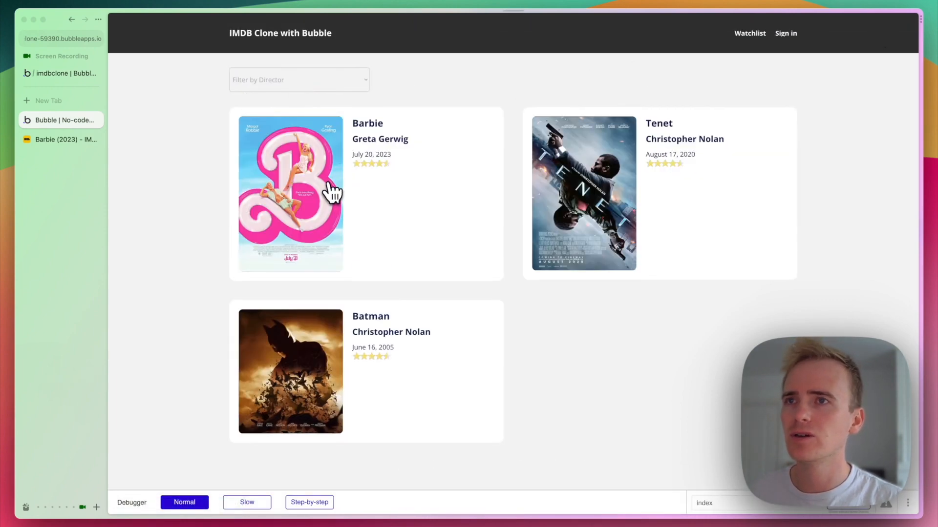
pyautogui.click(359, 196)
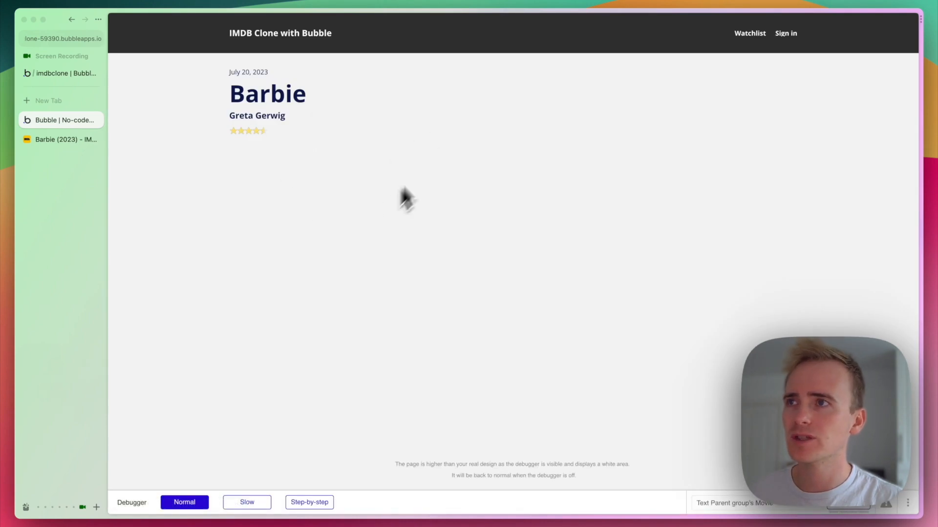
pyautogui.click(68, 76)
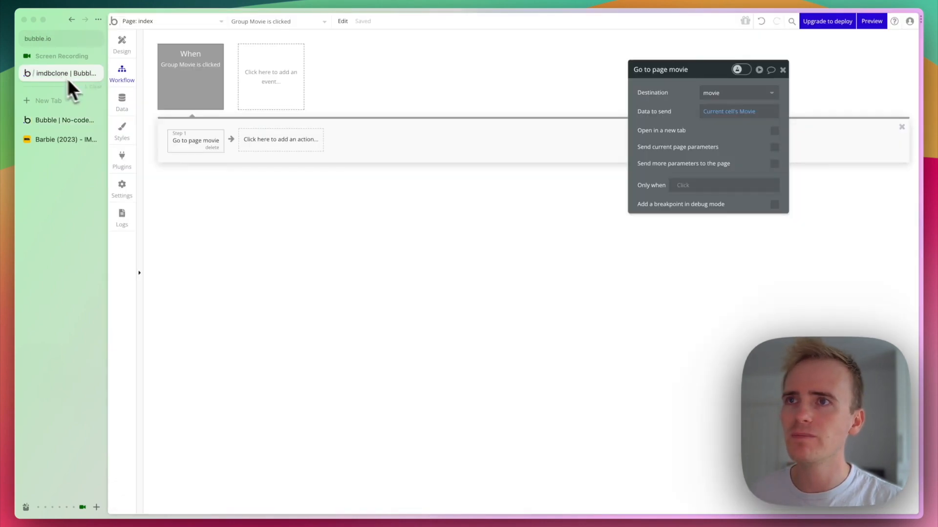
pyautogui.click(122, 47)
pyautogui.click(203, 22)
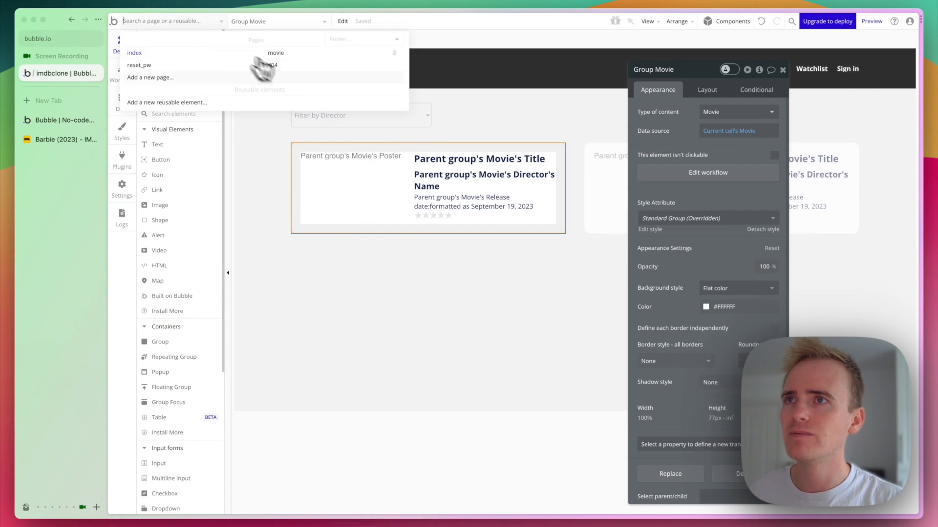
# Draw a new Image element onto the movie page.
pyautogui.click(275, 54)
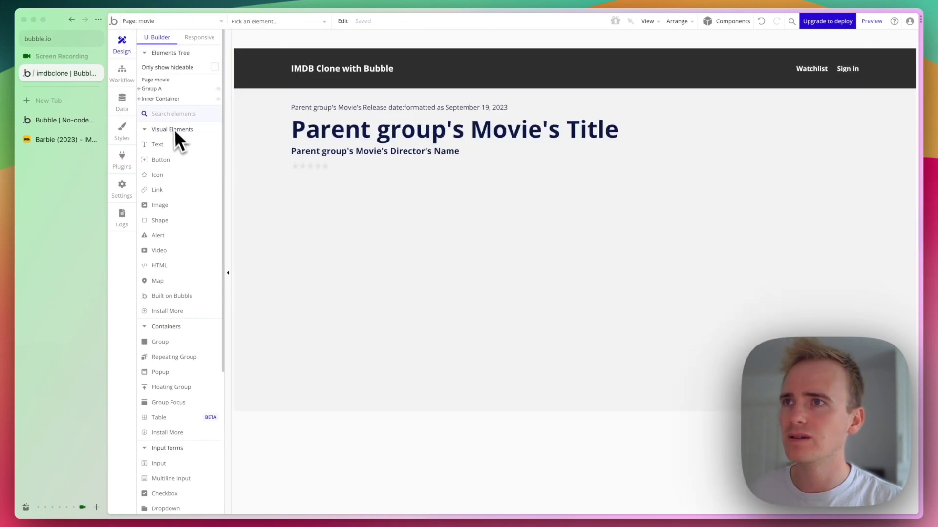
pyautogui.write('image')
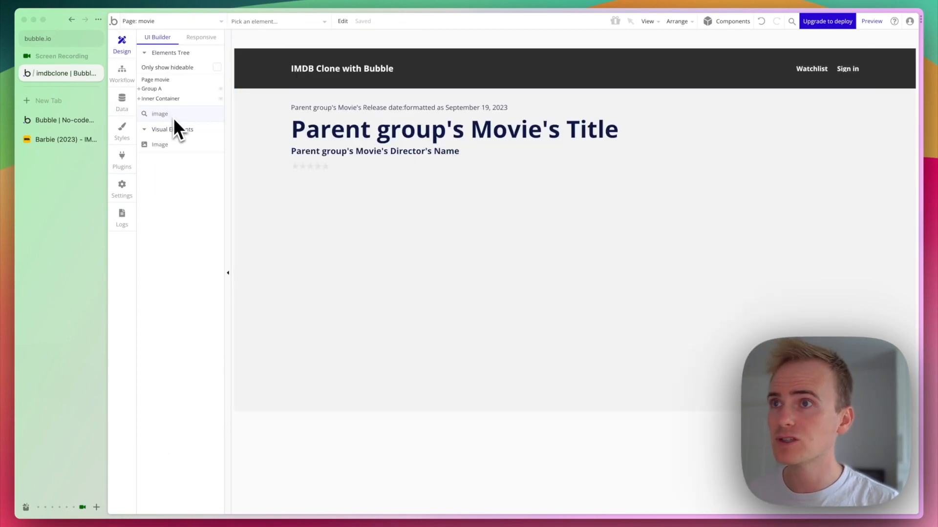
pyautogui.click(163, 144)
pyautogui.moveTo(707, 116); pyautogui.dragTo(833, 272)
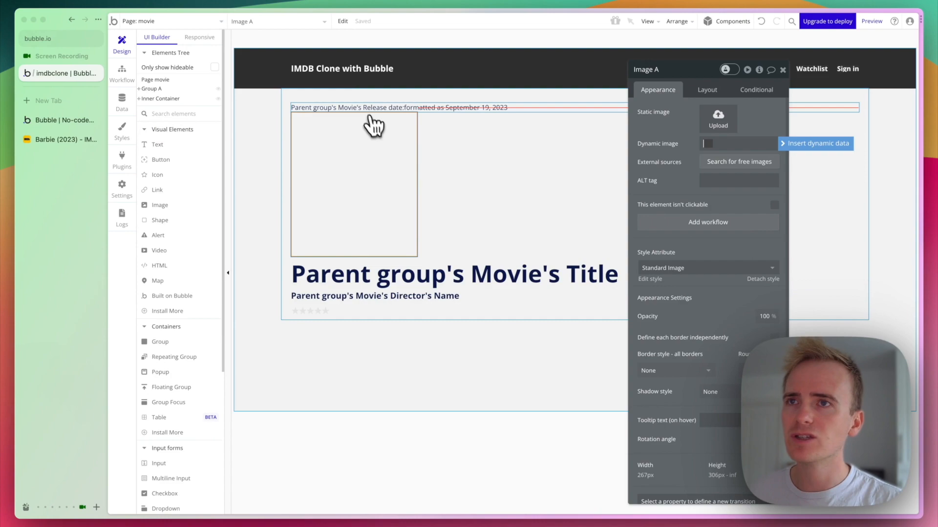
# Group the release date, title, director and star rating into a Column container.
pyautogui.click(445, 124)
pyautogui.click(434, 109)
pyautogui.keyDown('shift'); pyautogui.click(445, 274); pyautogui.keyUp('shift')
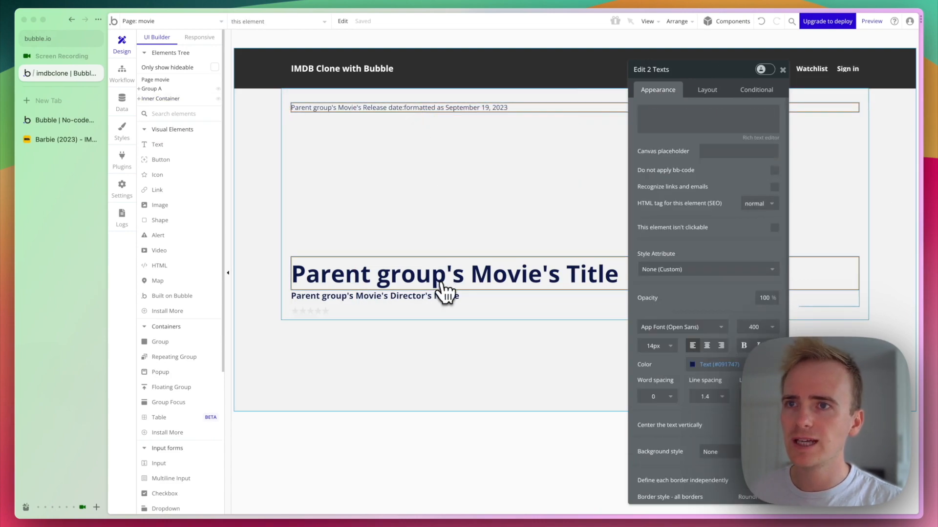
pyautogui.keyDown('shift'); pyautogui.click(417, 296); pyautogui.keyUp('shift')
pyautogui.keyDown('shift'); pyautogui.click(321, 311); pyautogui.keyUp('shift')
pyautogui.rightClick(320, 314)
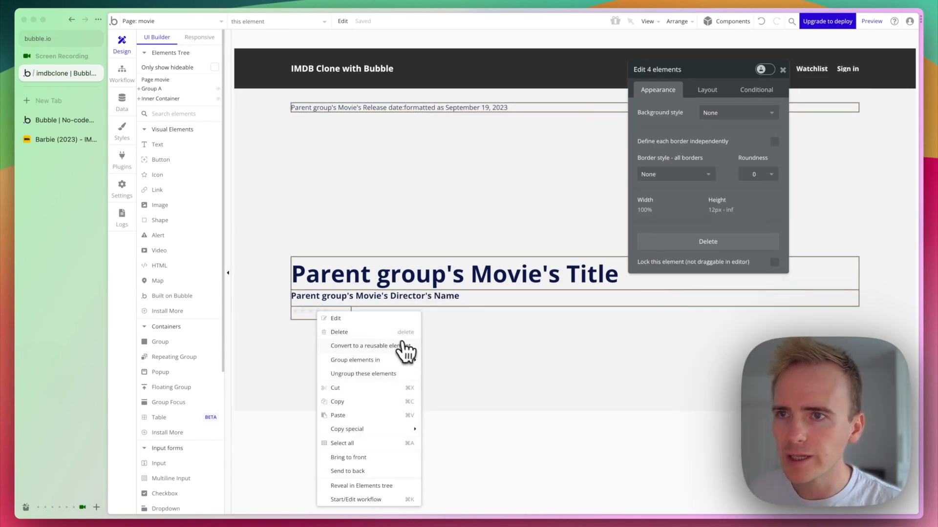
pyautogui.moveTo(400, 363)
pyautogui.click(483, 389)
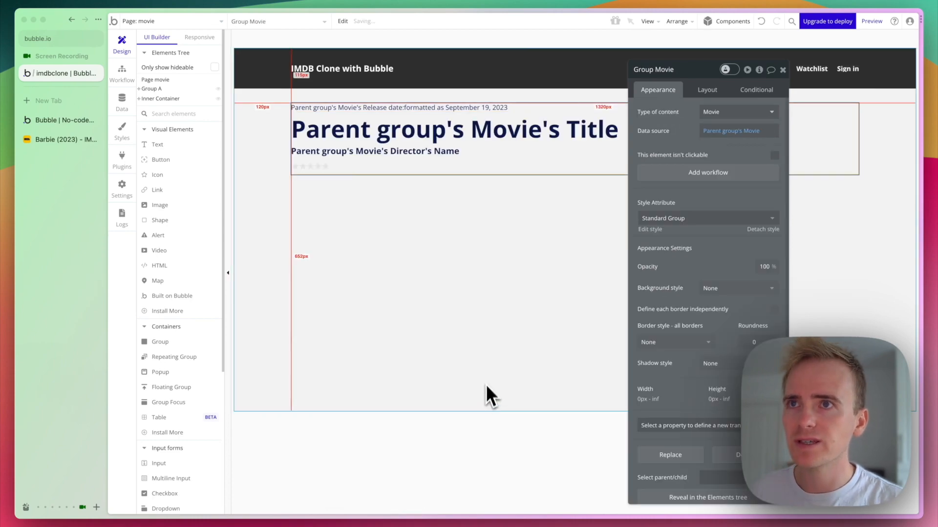
# Set the Inner Container layout to Row and place the image before the movie texts.
pyautogui.click(336, 259)
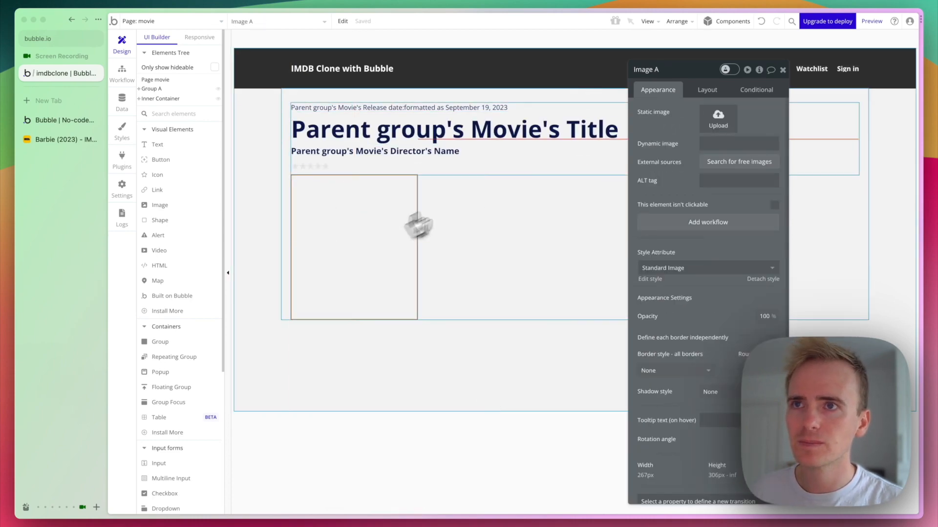
pyautogui.click(515, 175)
pyautogui.click(415, 210)
pyautogui.click(468, 230)
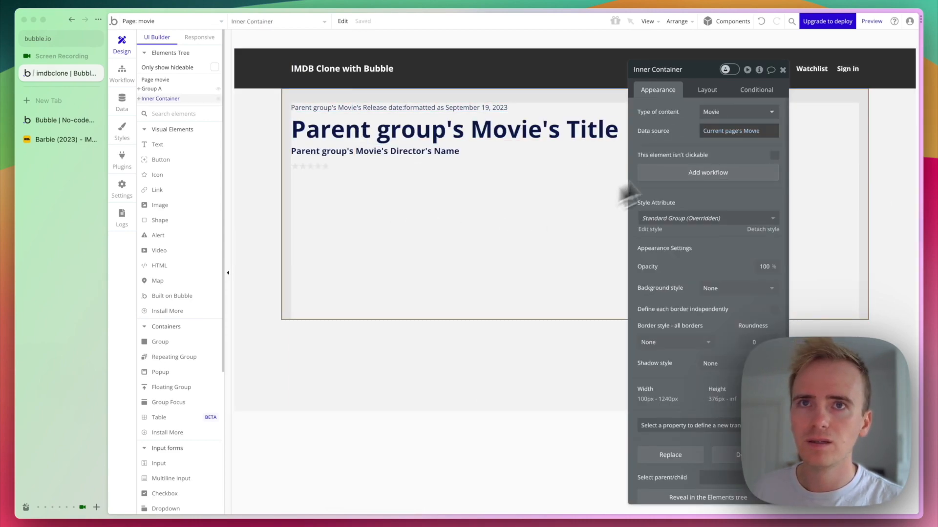
pyautogui.click(711, 90)
pyautogui.click(723, 113)
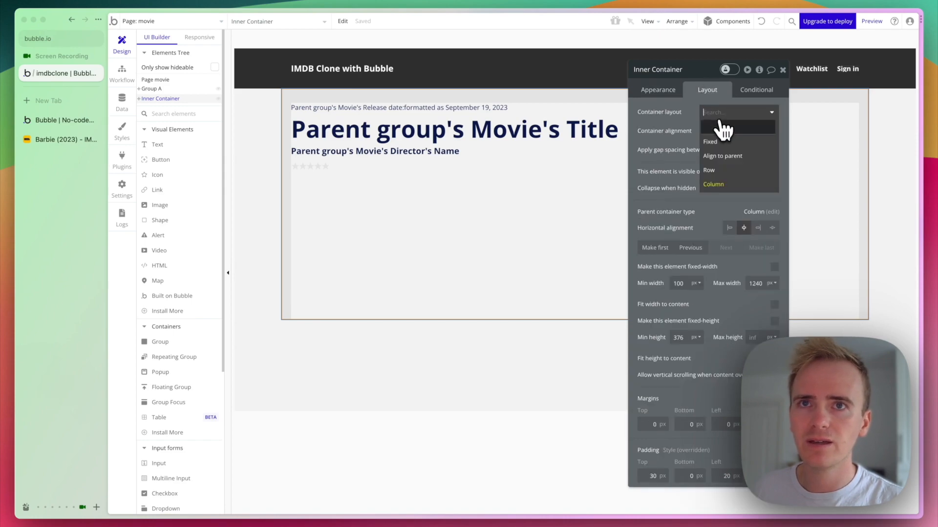
pyautogui.click(720, 170)
pyautogui.click(825, 128)
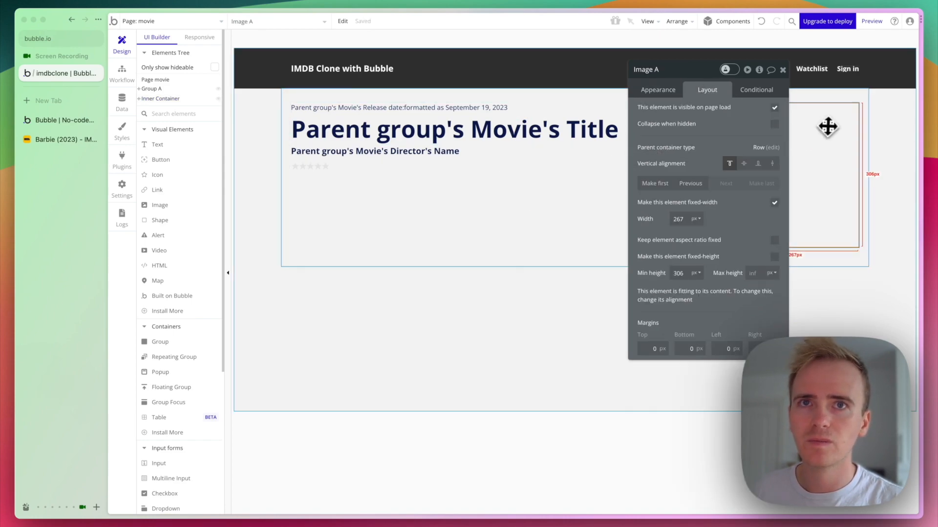
pyautogui.click(691, 183)
# Turn on the Inner Container's element spacing with 40px row and column gaps.
pyautogui.click(490, 216)
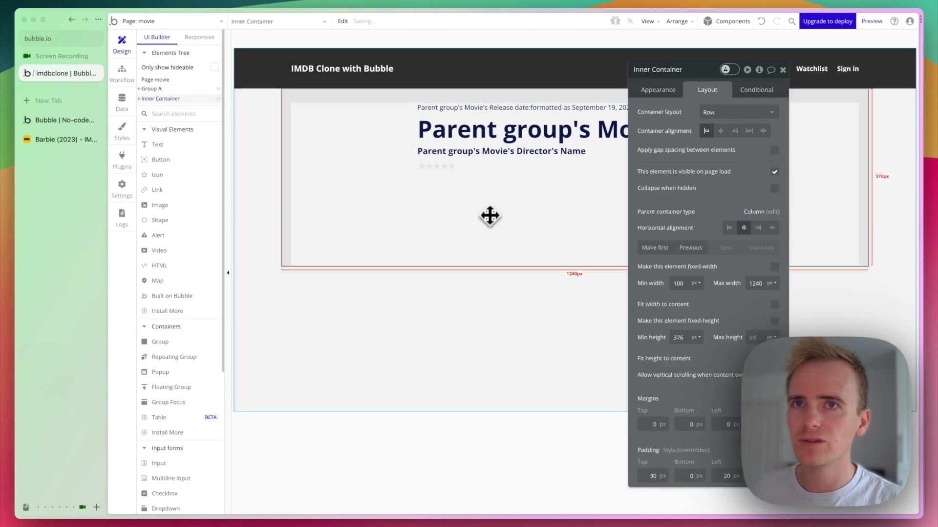
pyautogui.click(774, 150)
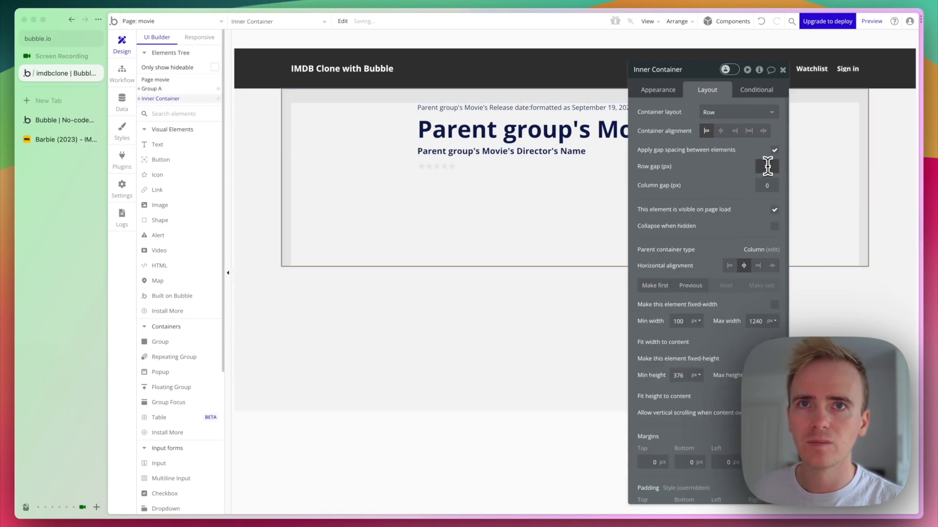
pyautogui.click(766, 167)
pyautogui.write('40')
pyautogui.click(762, 186)
pyautogui.write('40')
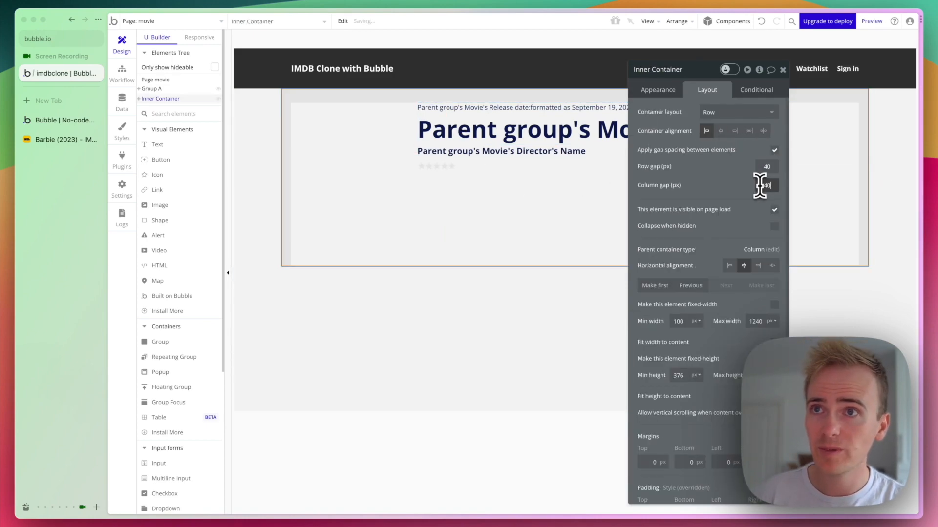
# Bind the image's dynamic source to Parent group's Movie's Poster.
pyautogui.click(415, 169)
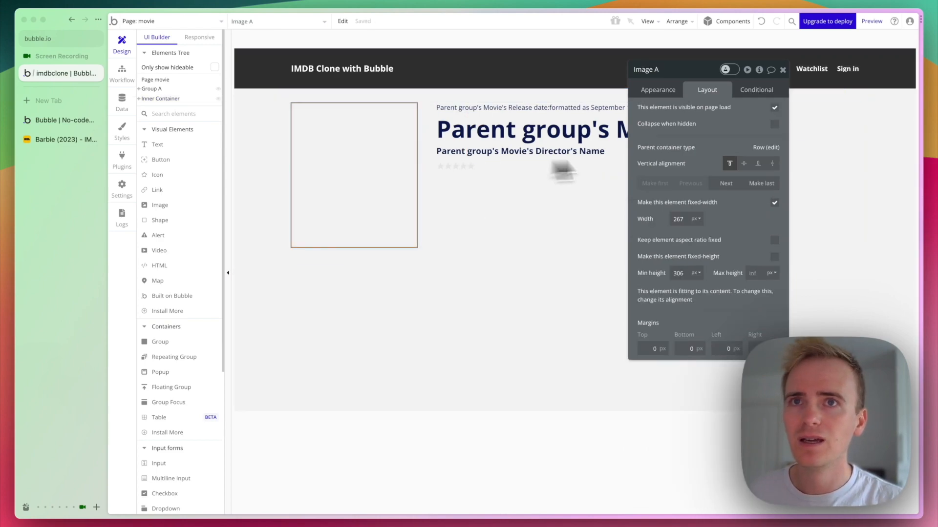
pyautogui.click(658, 89)
pyautogui.click(722, 143)
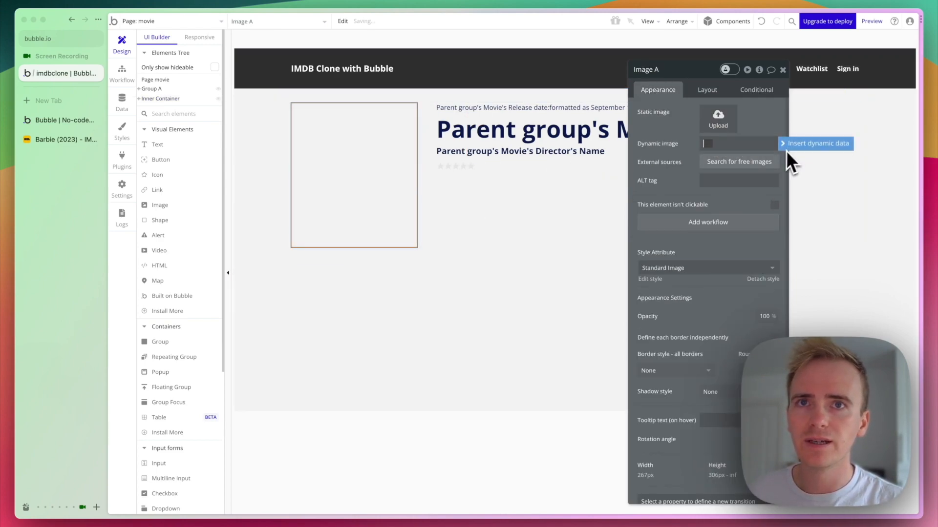
pyautogui.click(787, 155)
pyautogui.click(747, 183)
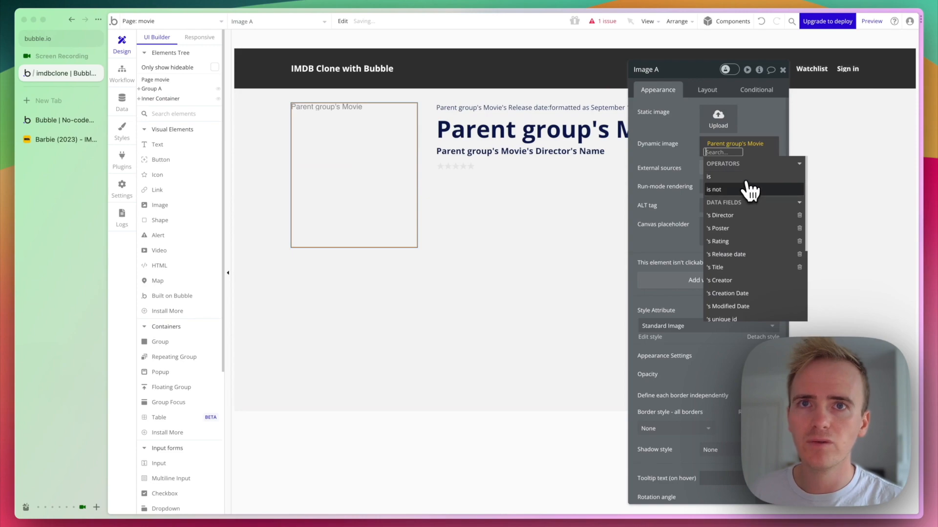
pyautogui.click(743, 228)
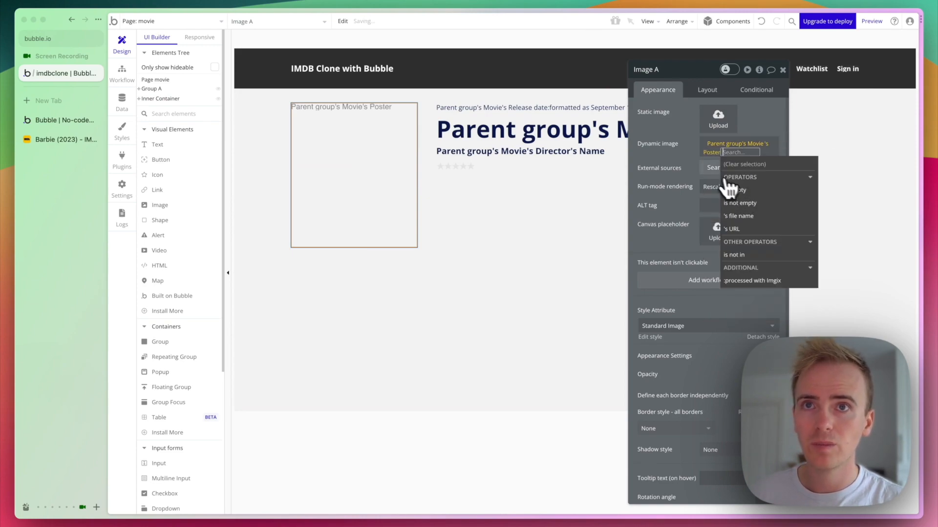
pyautogui.click(654, 145)
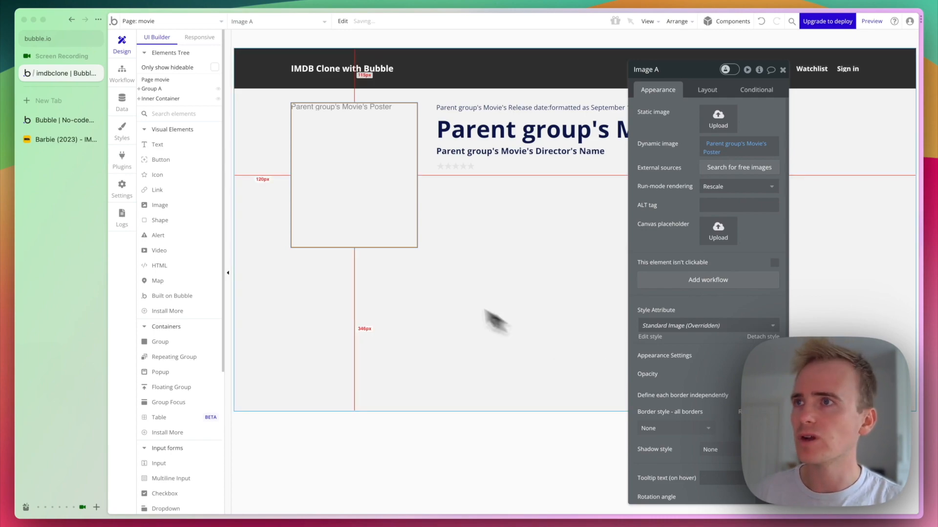
pyautogui.press('alt+super+Down')
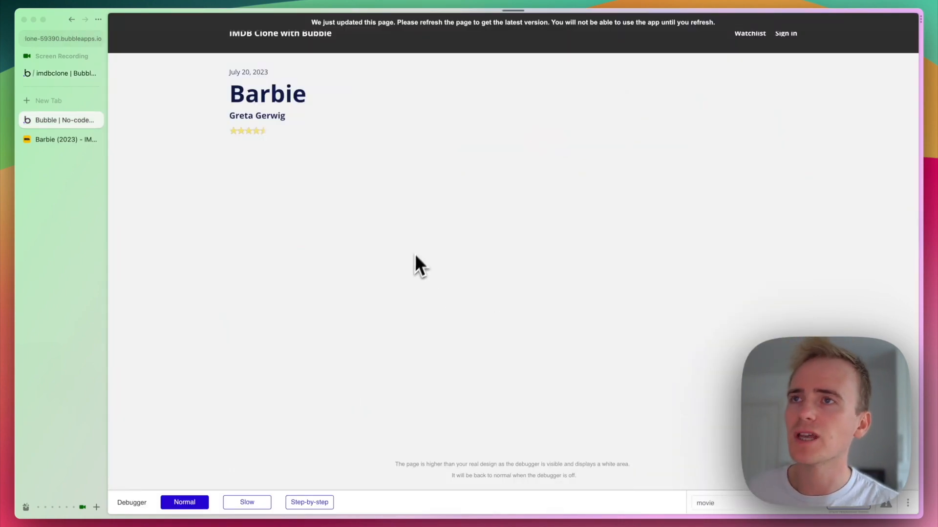
# Refresh the Barbie preview to show the poster beside the details, checking its URL against the editor.
pyautogui.press('super+r')
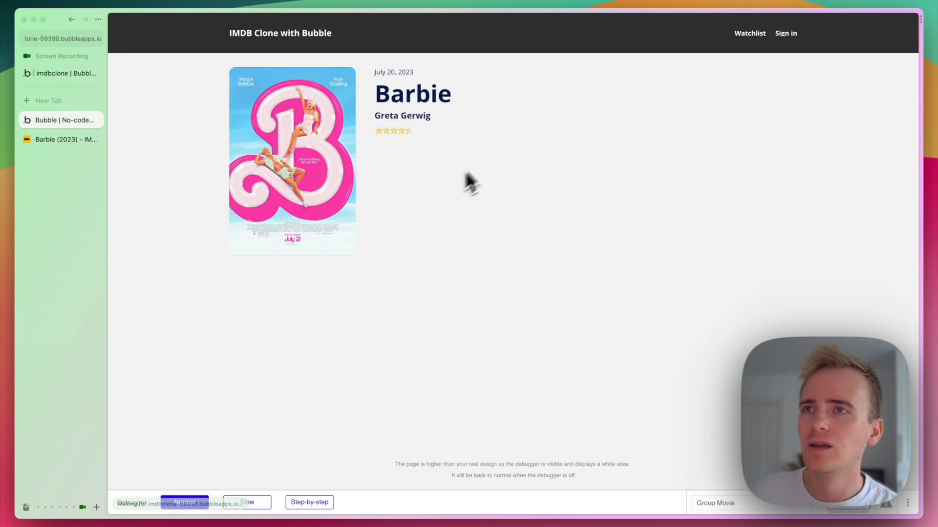
pyautogui.press('super+l')
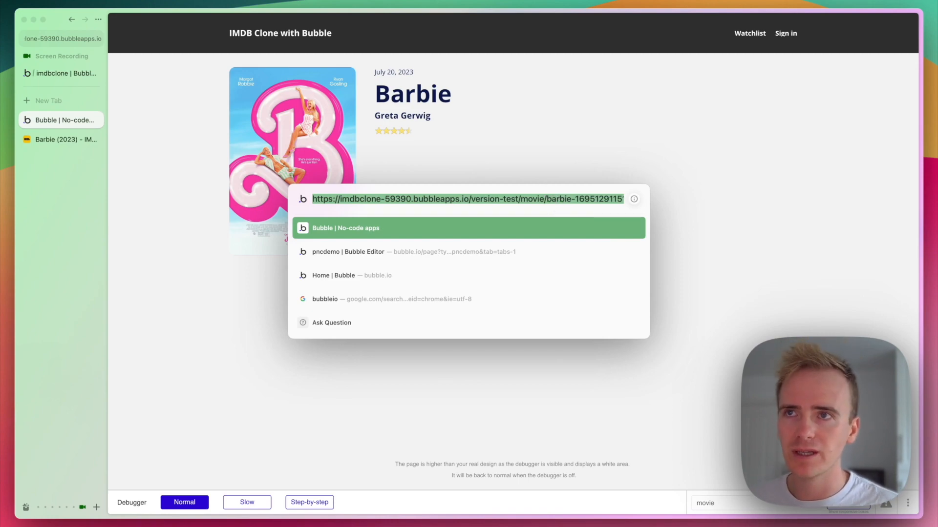
pyautogui.press('Escape')
pyautogui.click(63, 74)
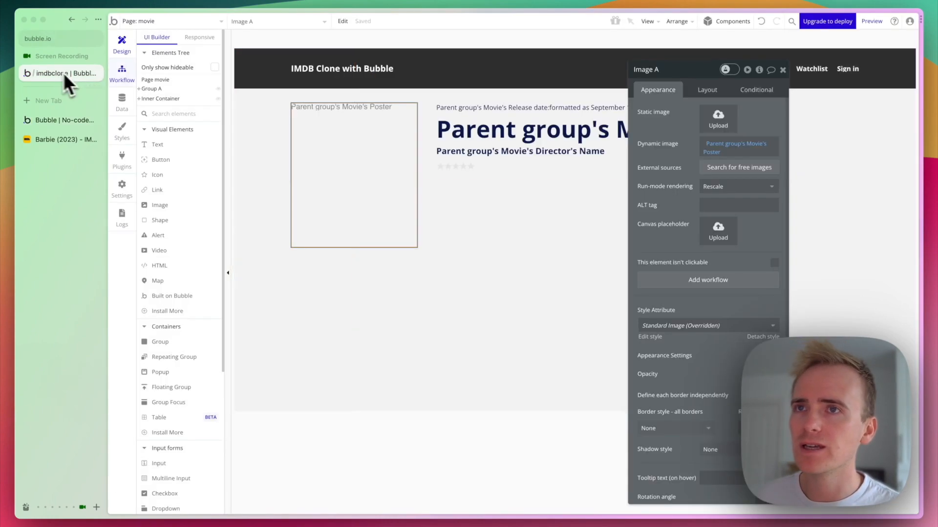
pyautogui.click(65, 120)
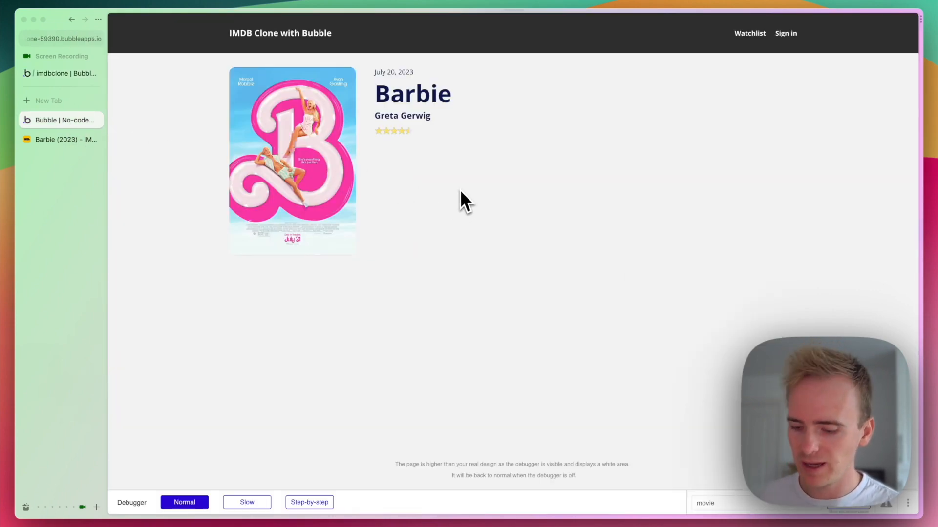
pyautogui.press('super+l')
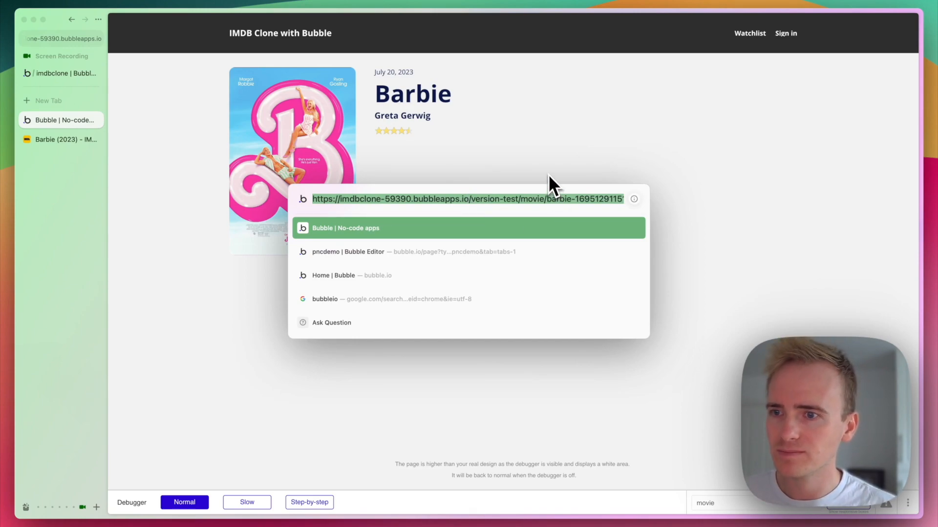
pyautogui.press('Escape')
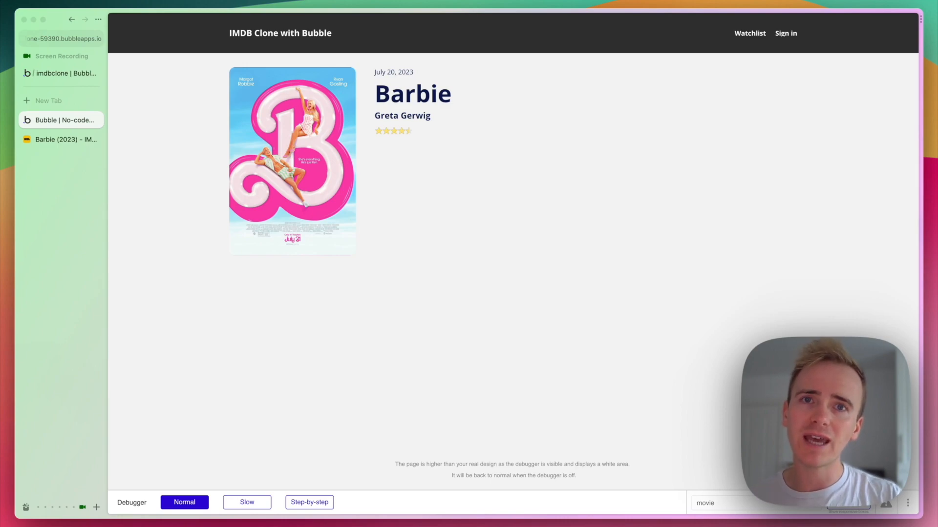
pyautogui.click(469, 298)
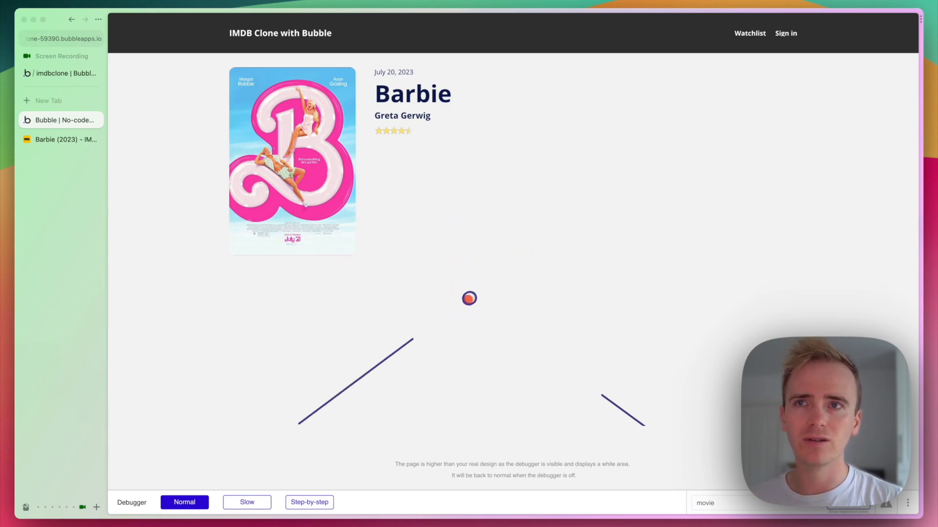